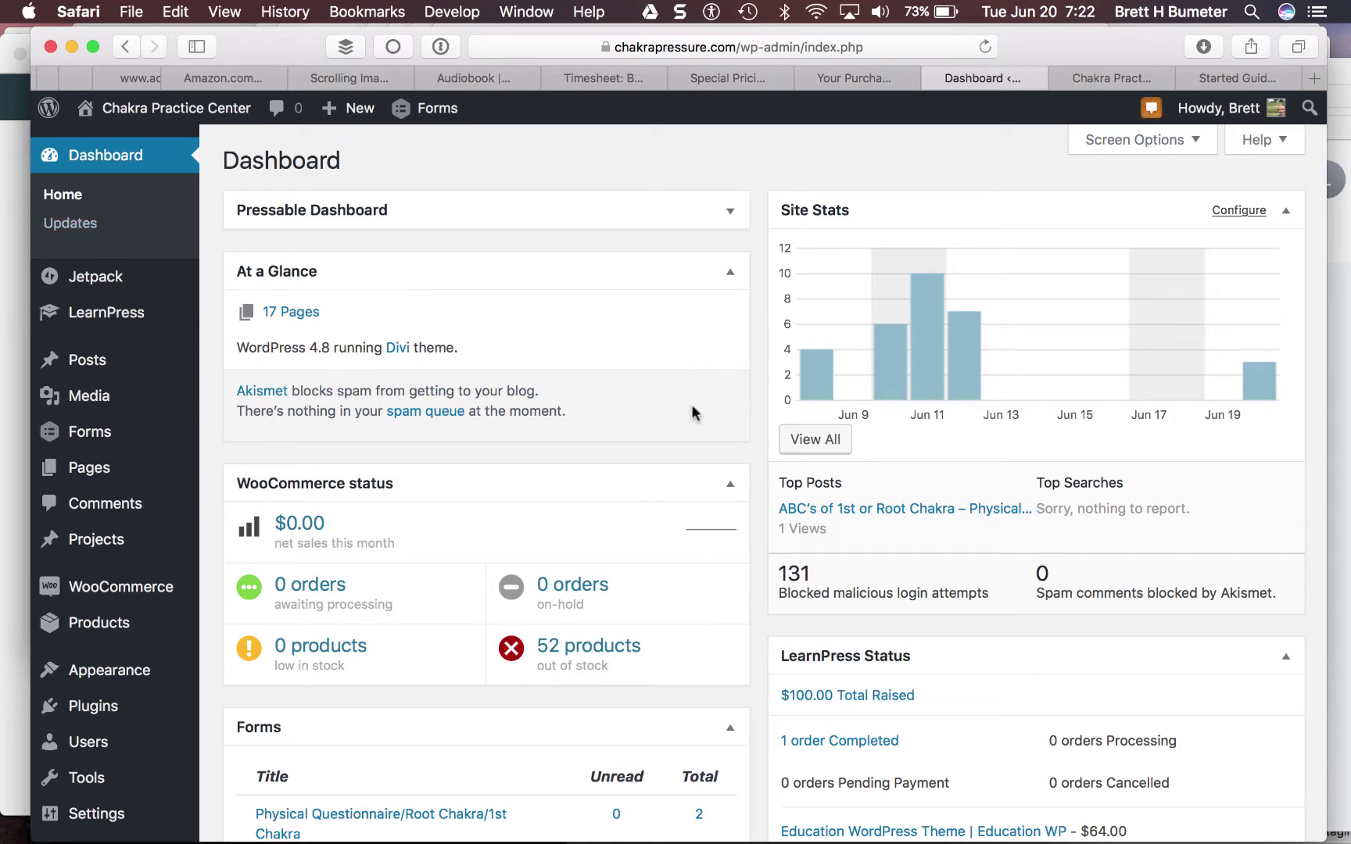
# Step: Review the Post Type Switcher plugin details and its screenshots
pyautogui.scroll(-10, 692, 412)
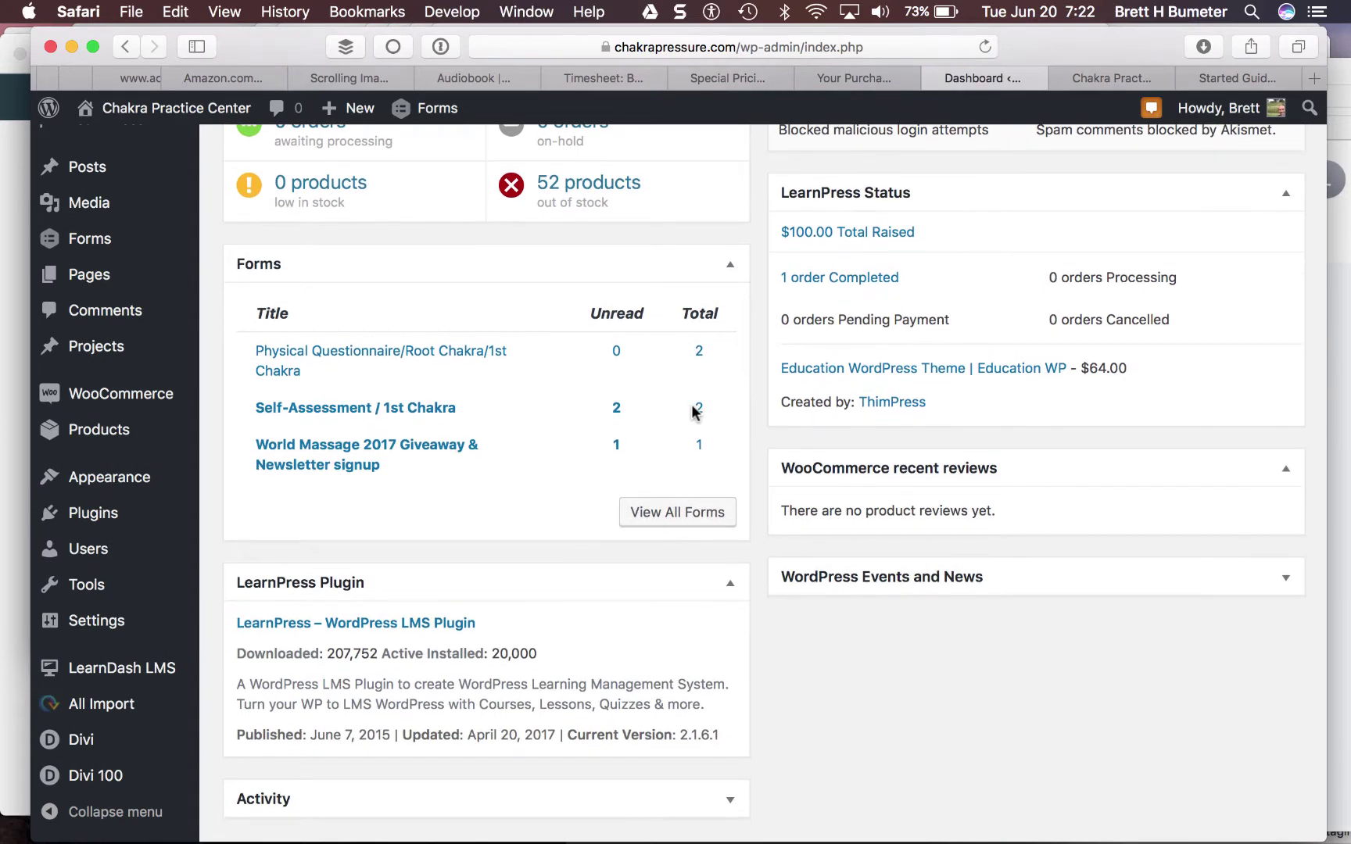
pyautogui.scroll(10, 693, 413)
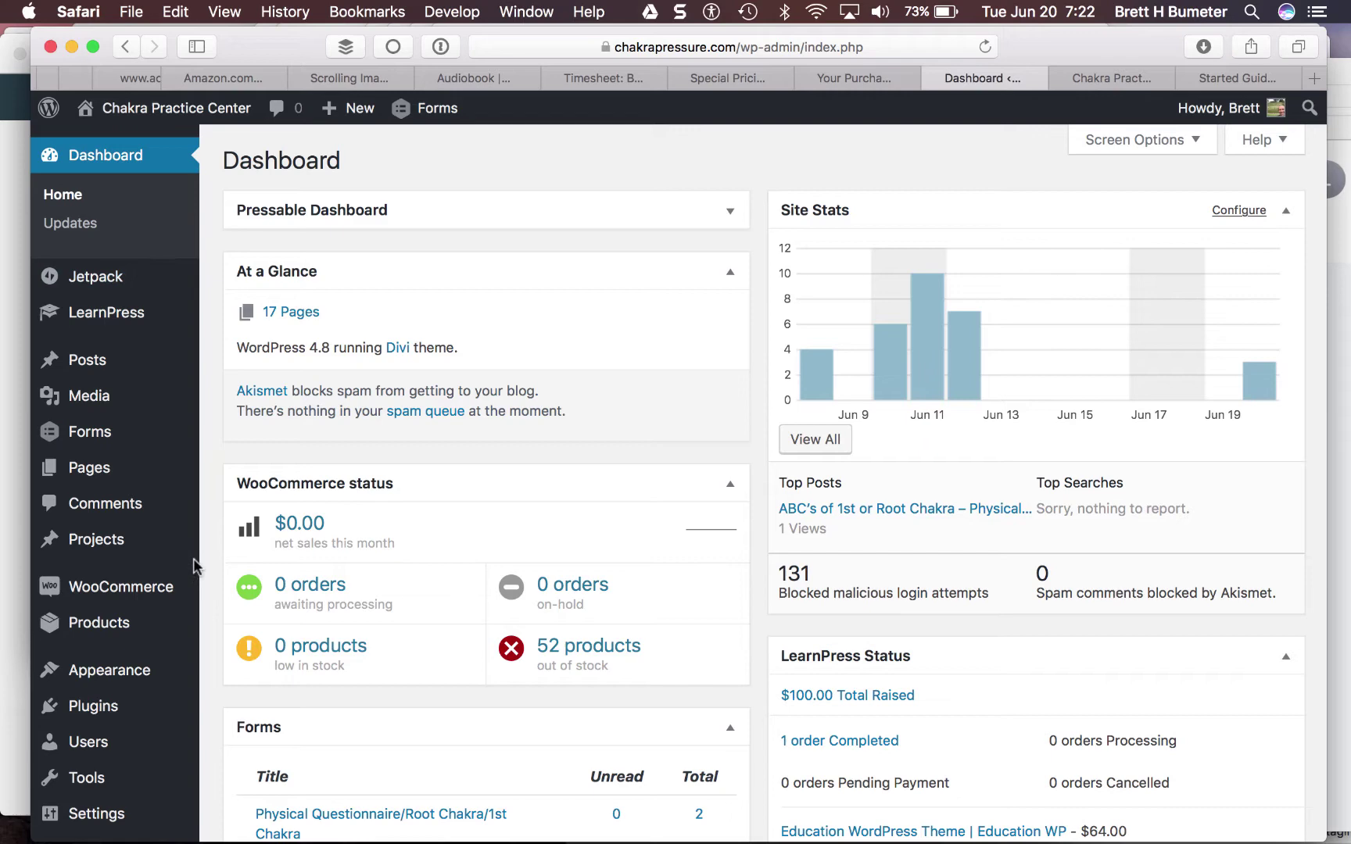
pyautogui.scroll(-1, 208, 581)
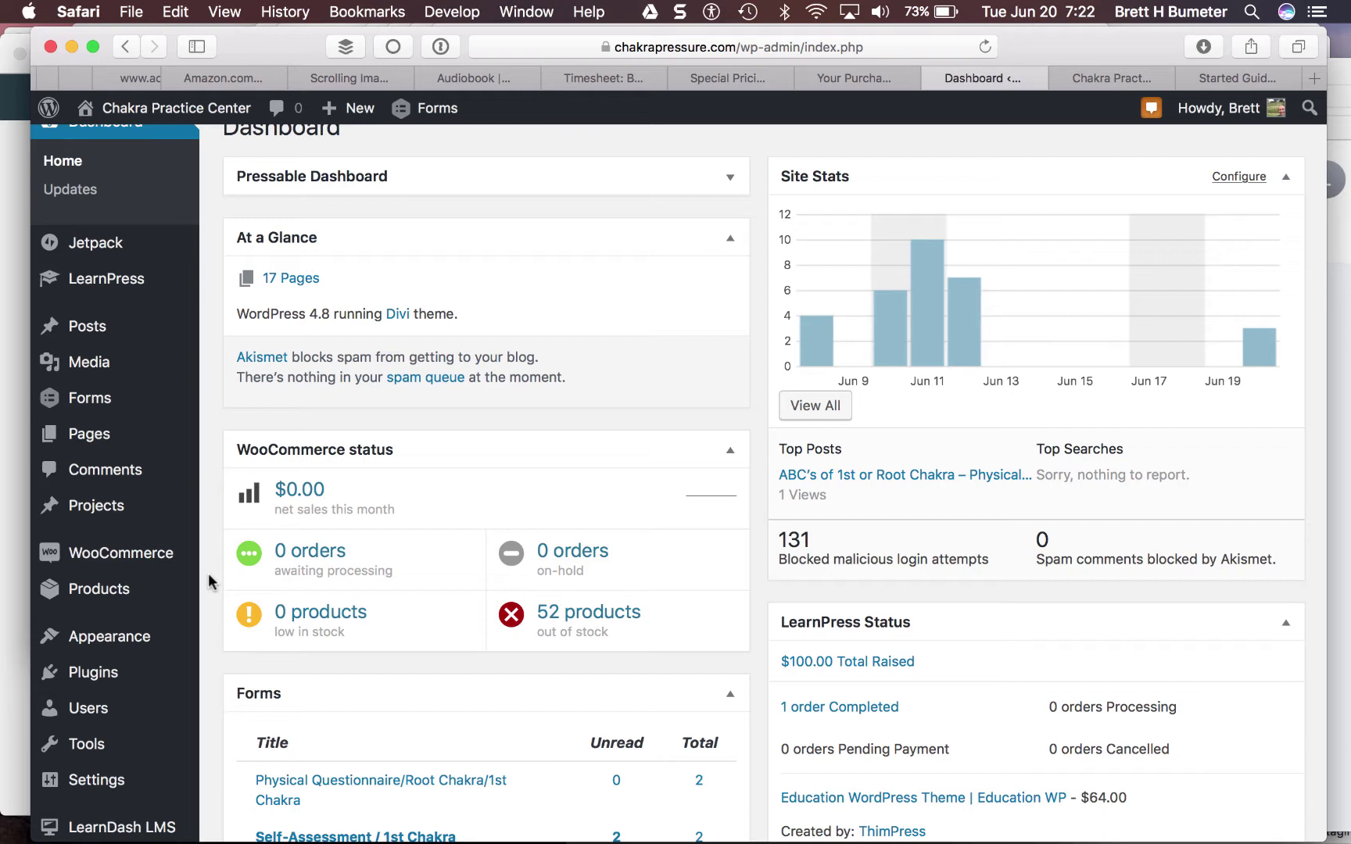
pyautogui.click(1115, 77)
pyautogui.scroll(5, 695, 307)
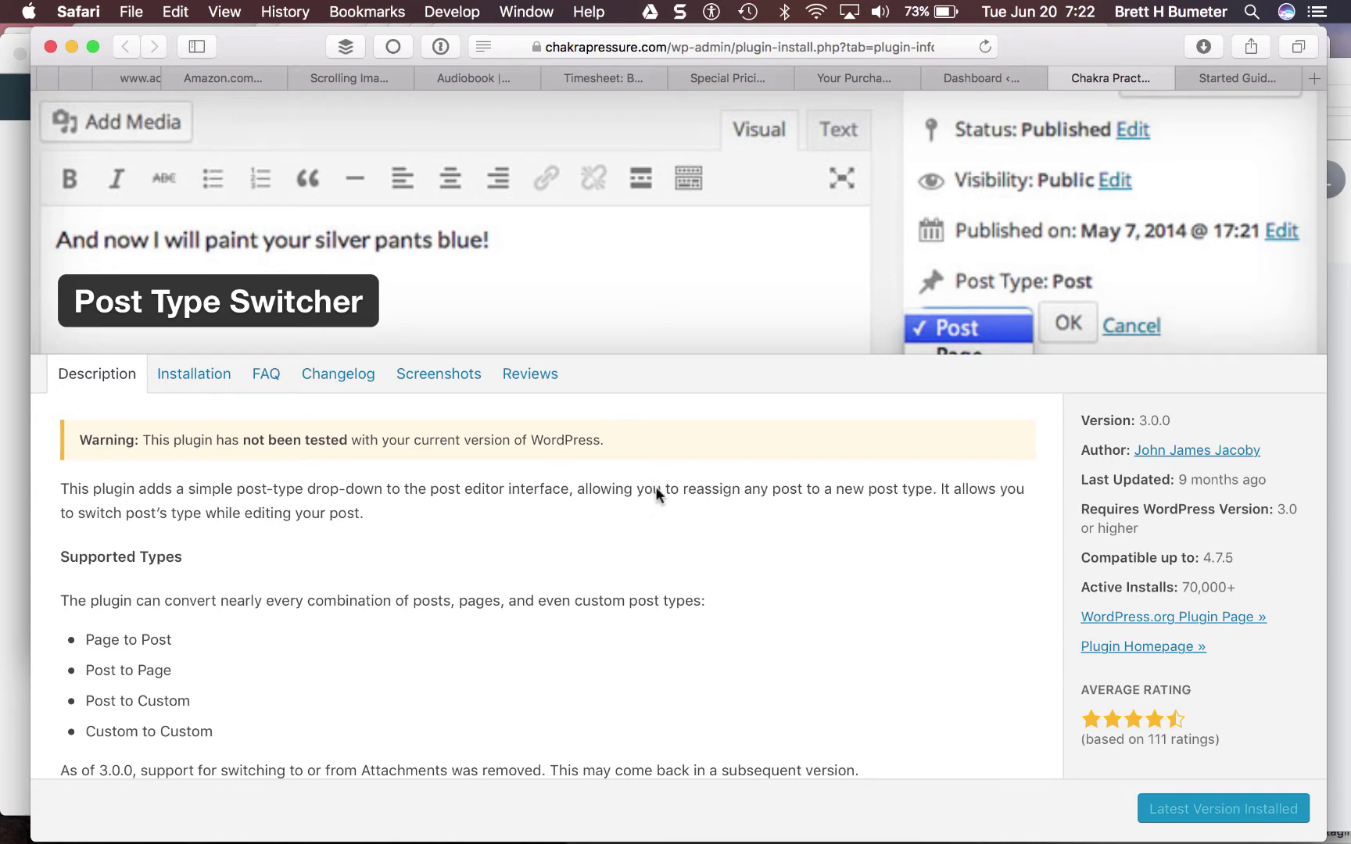
pyautogui.click(452, 385)
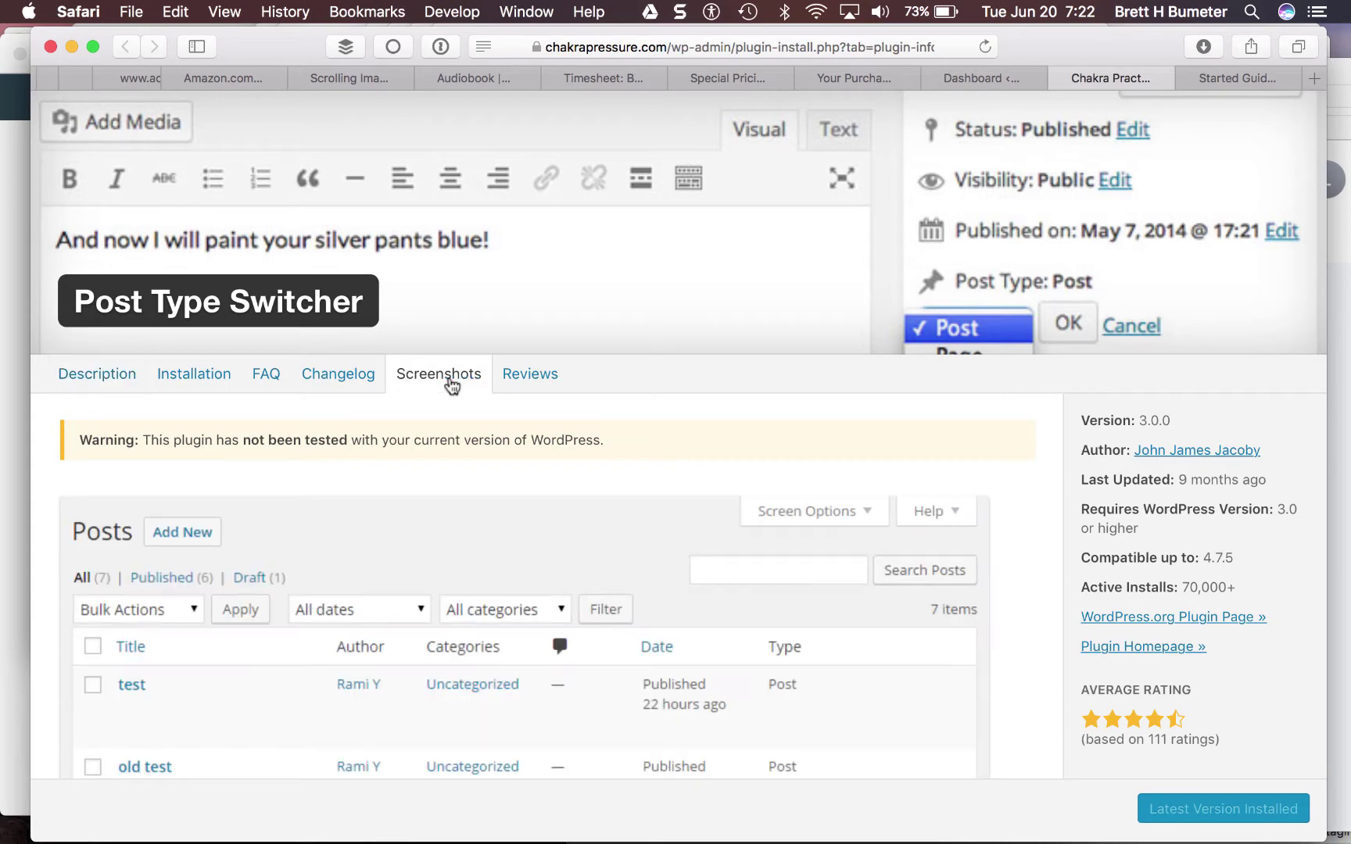
pyautogui.scroll(-5, 663, 628)
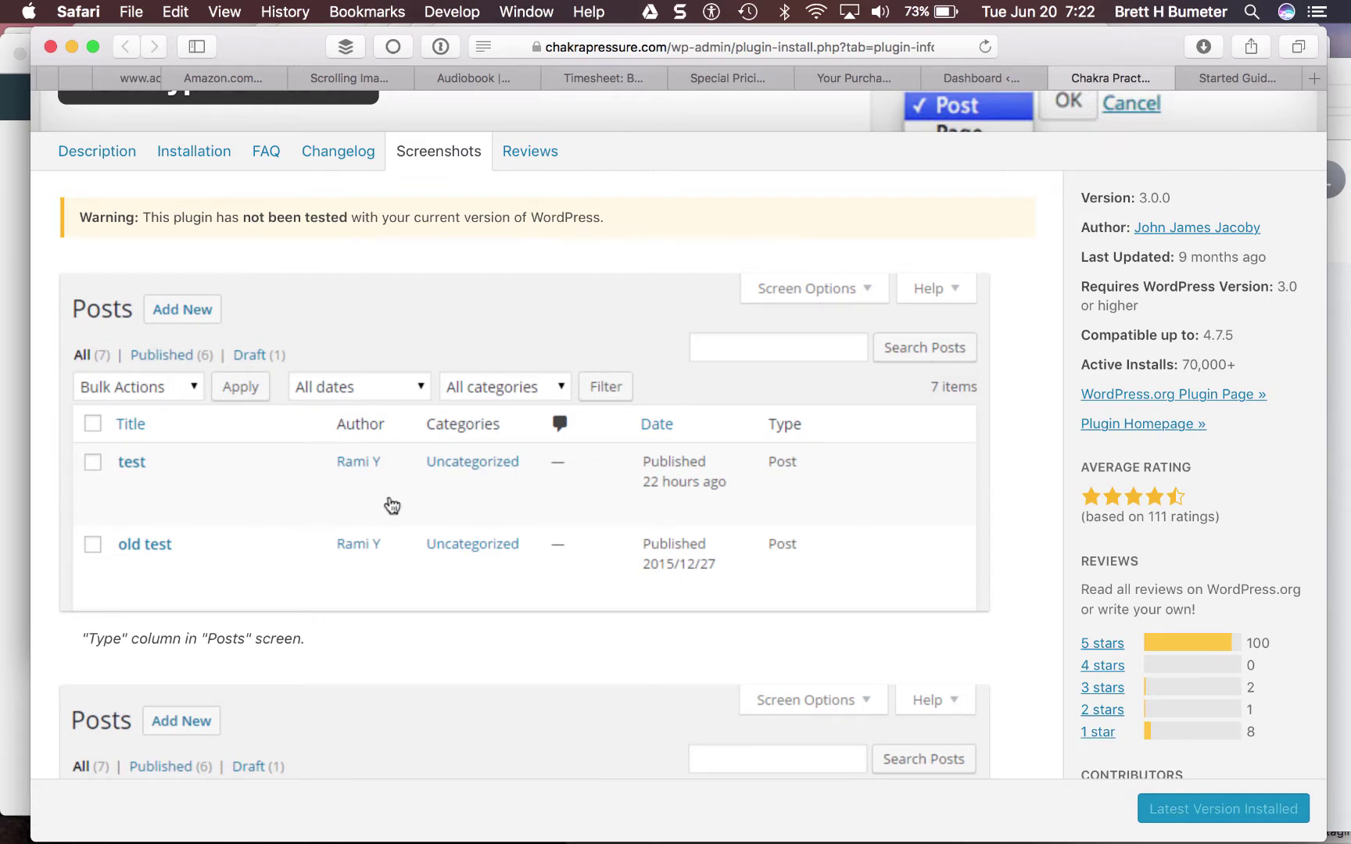
pyautogui.scroll(-8, 458, 507)
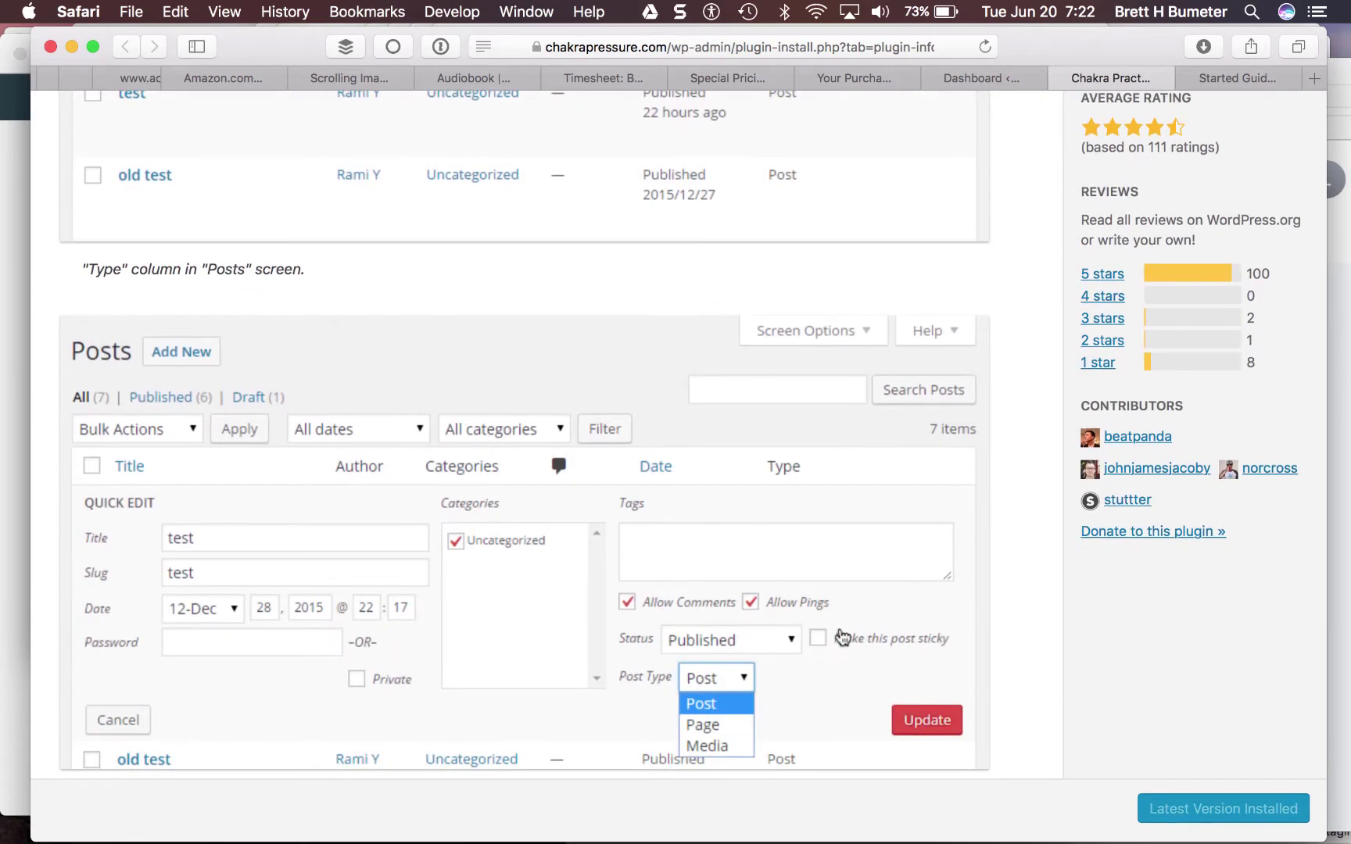
pyautogui.scroll(-3, 756, 636)
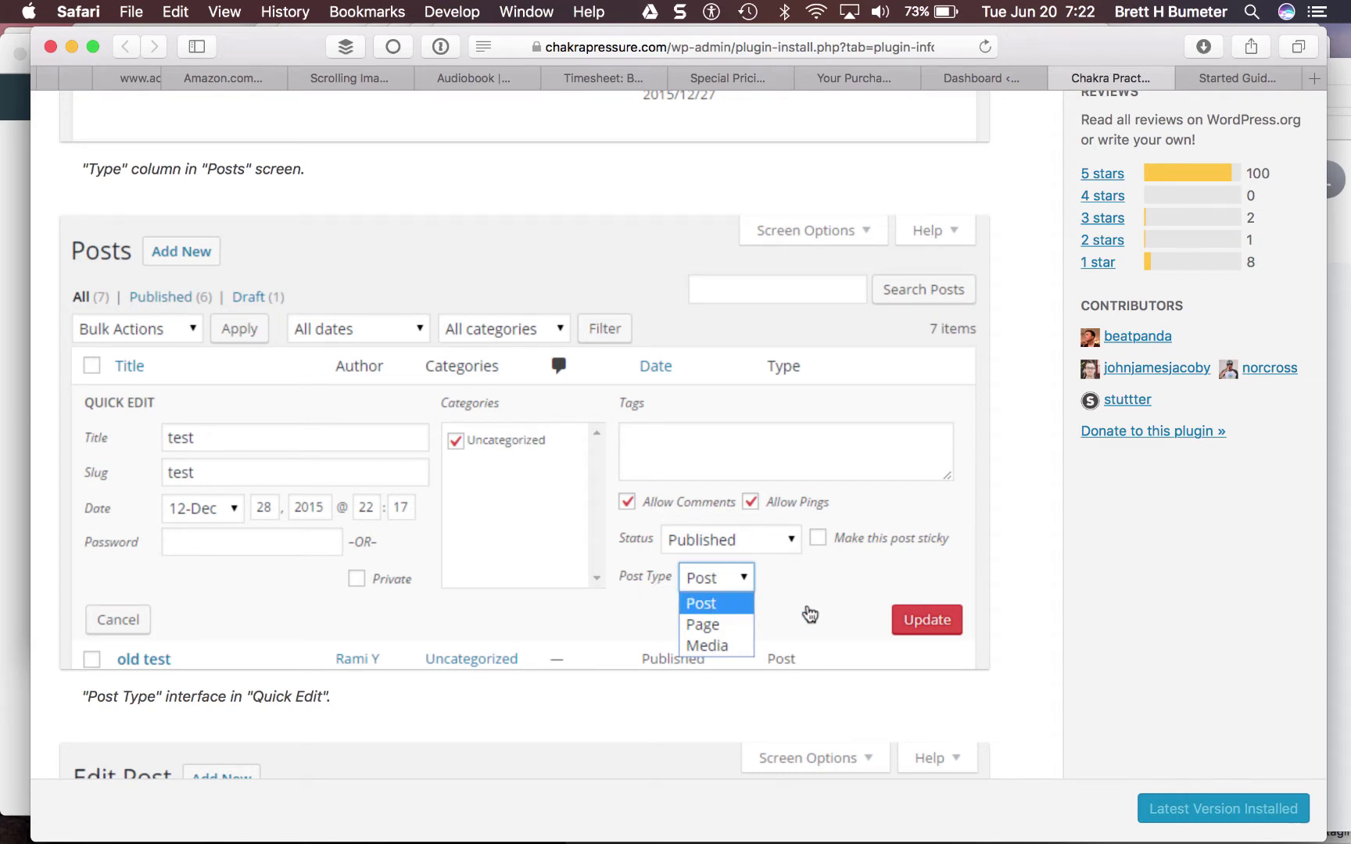
pyautogui.scroll(-1, 810, 615)
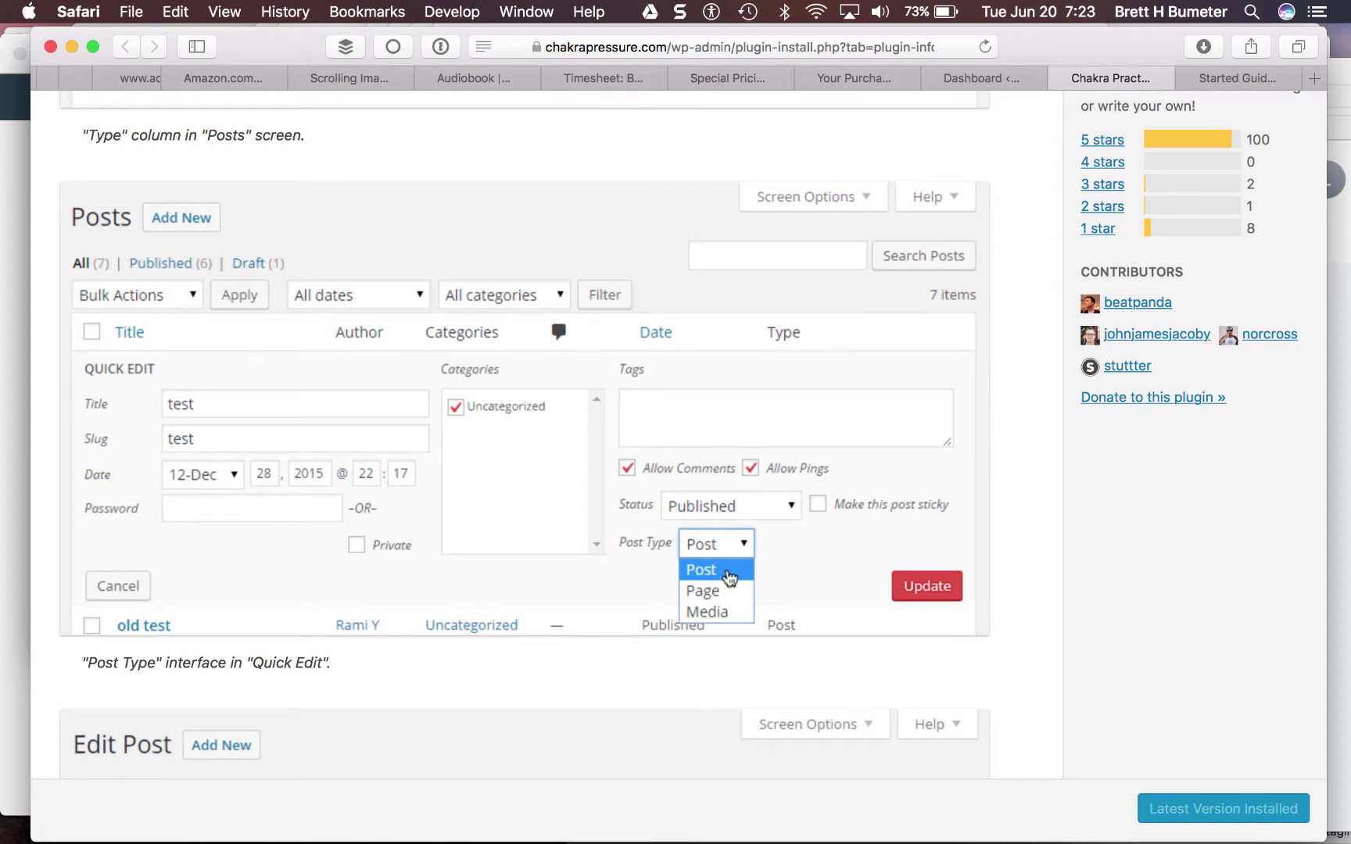
pyautogui.scroll(-10, 730, 577)
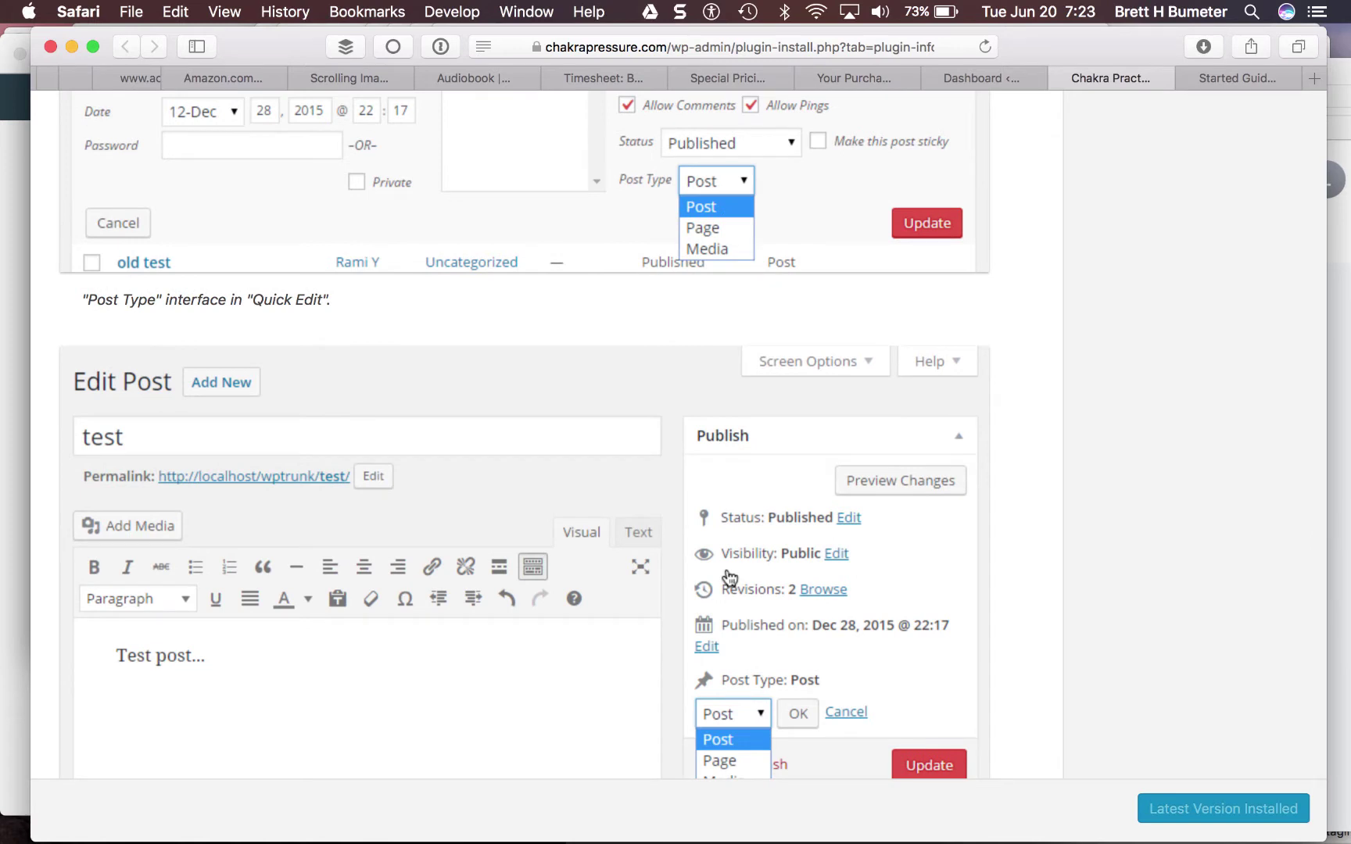
pyautogui.scroll(15, 729, 577)
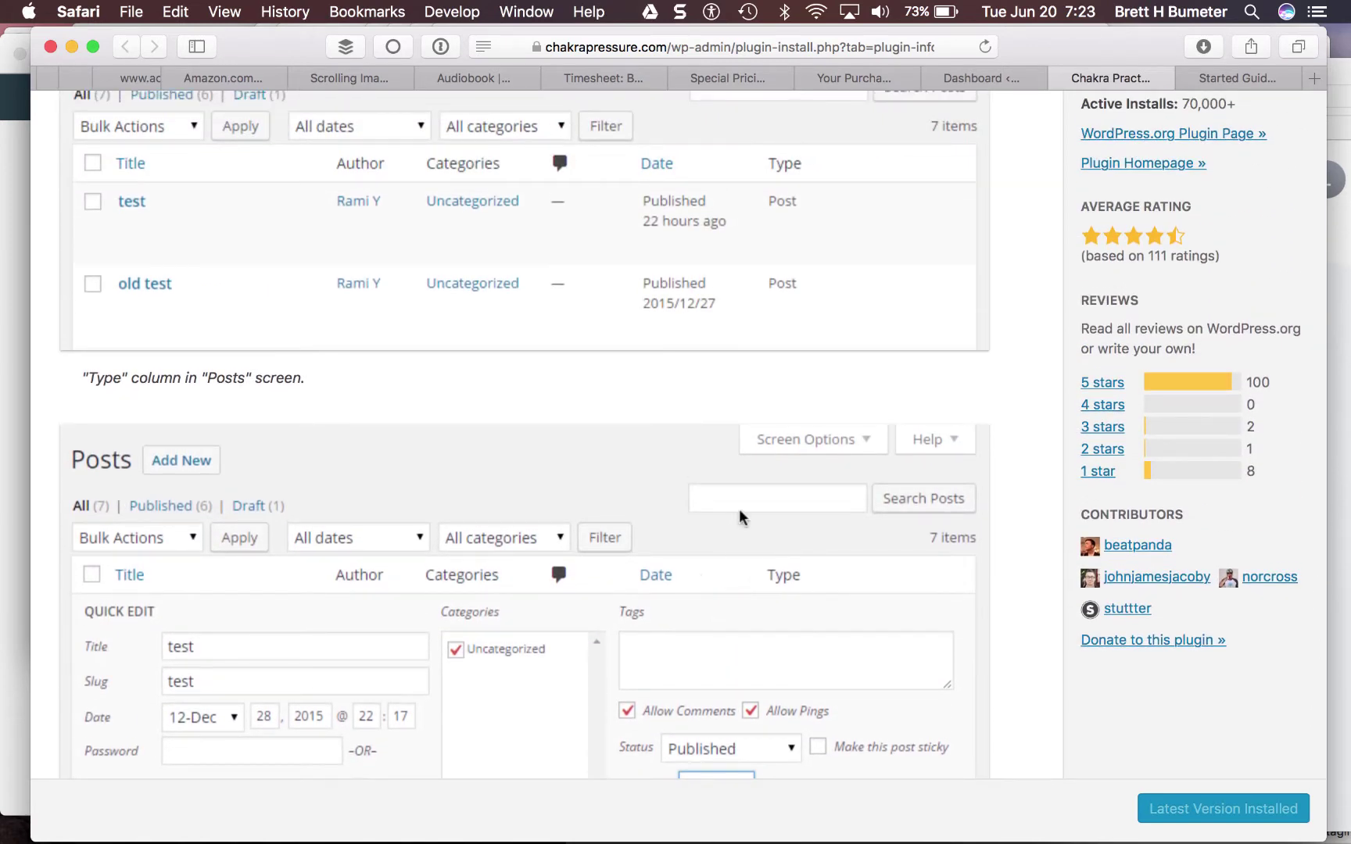
# Step: In the LearnDash Getting Started Guide, highlight 'Courses' and 'Lessons' in the overview list
pyautogui.click(1001, 80)
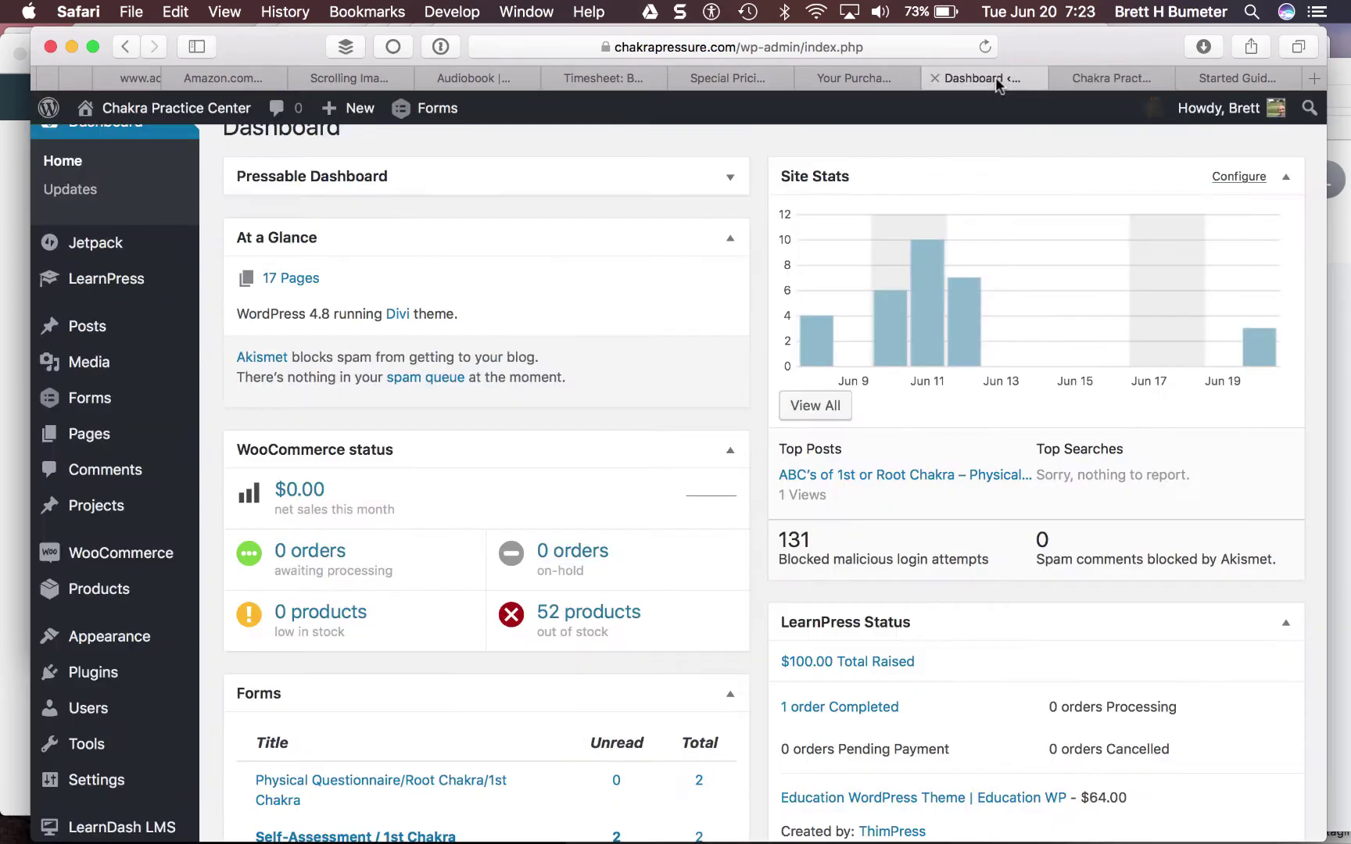
pyautogui.click(1226, 80)
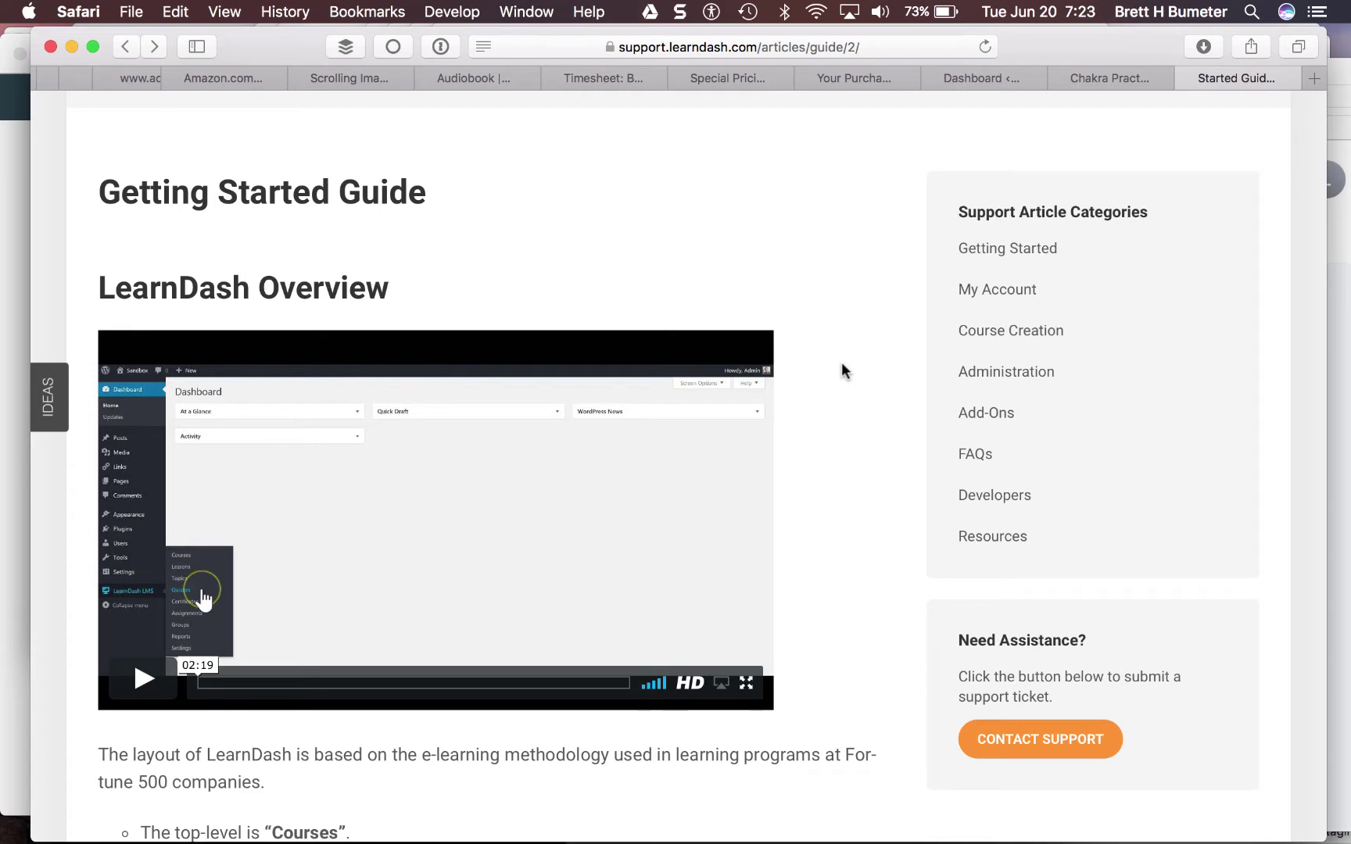
pyautogui.scroll(-1, 843, 371)
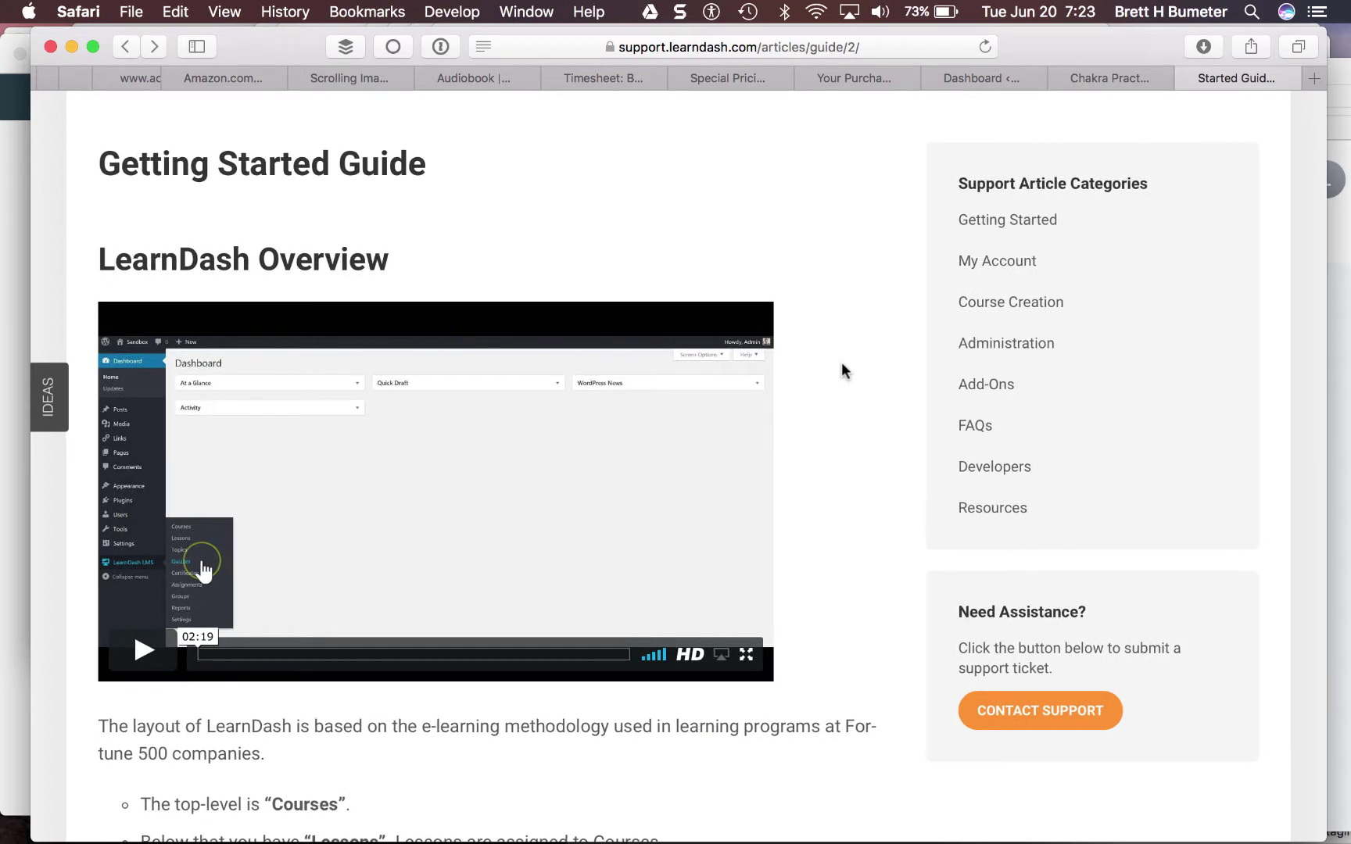
pyautogui.scroll(-5, 842, 364)
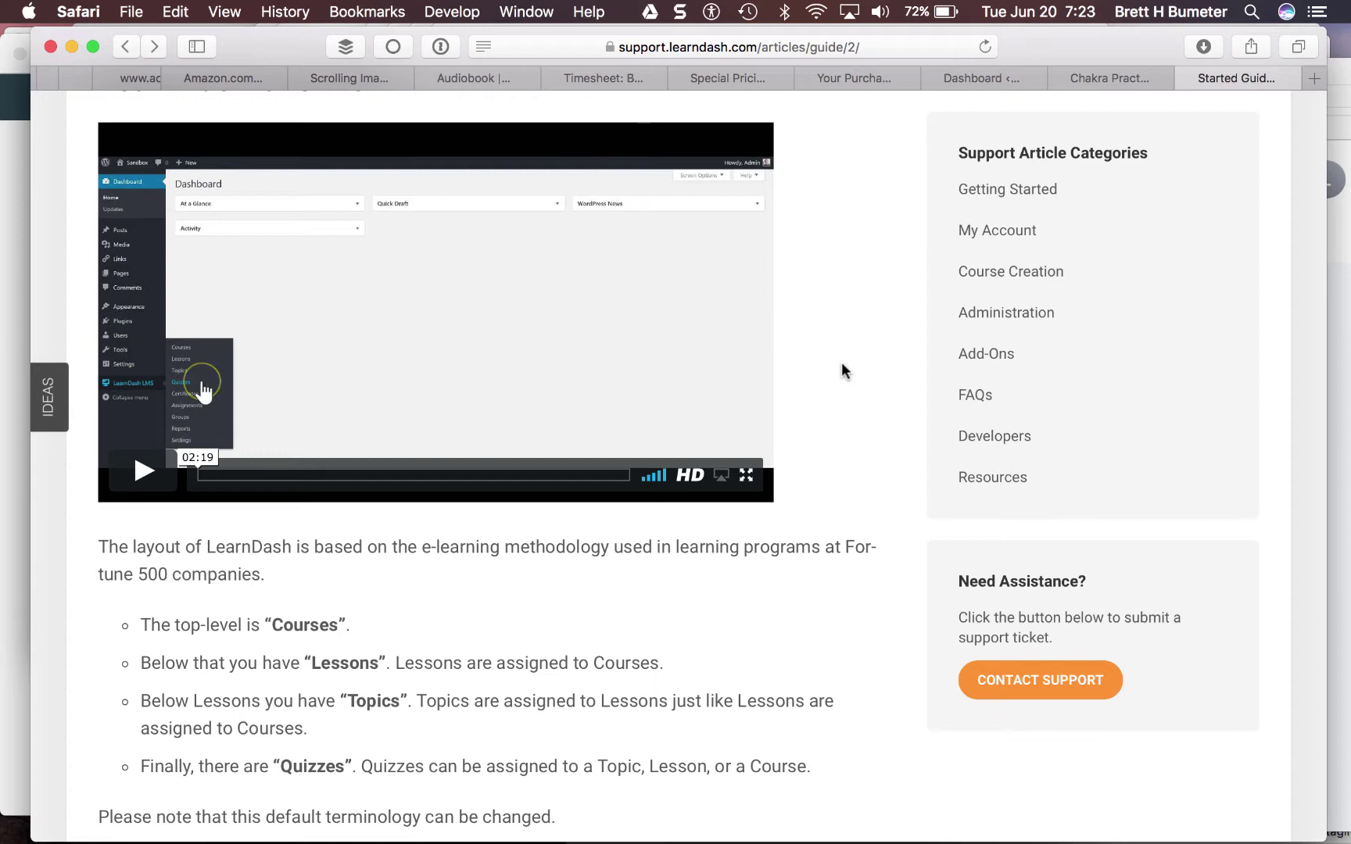
pyautogui.scroll(-3, 843, 370)
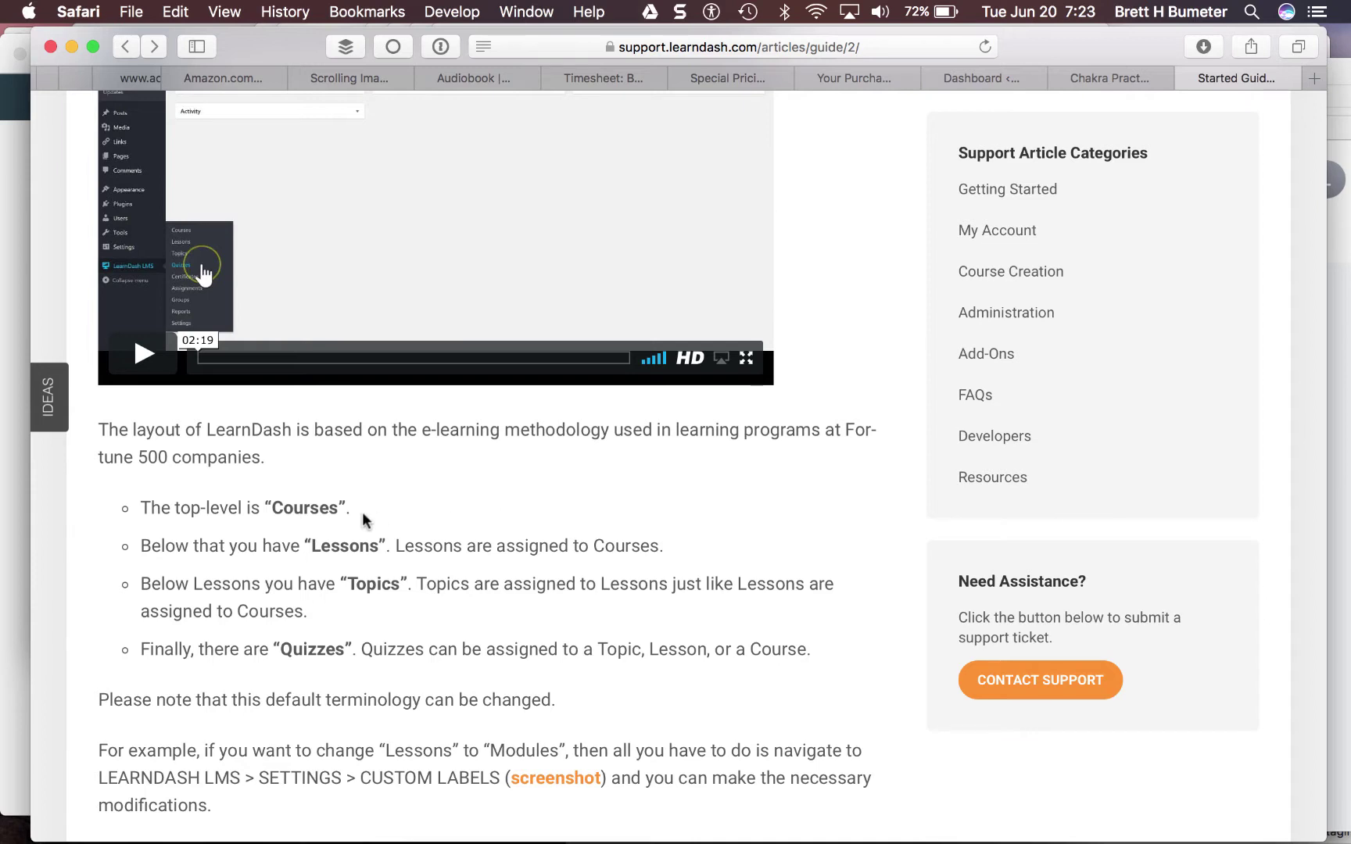
pyautogui.moveTo(350, 507); pyautogui.dragTo(259, 508)
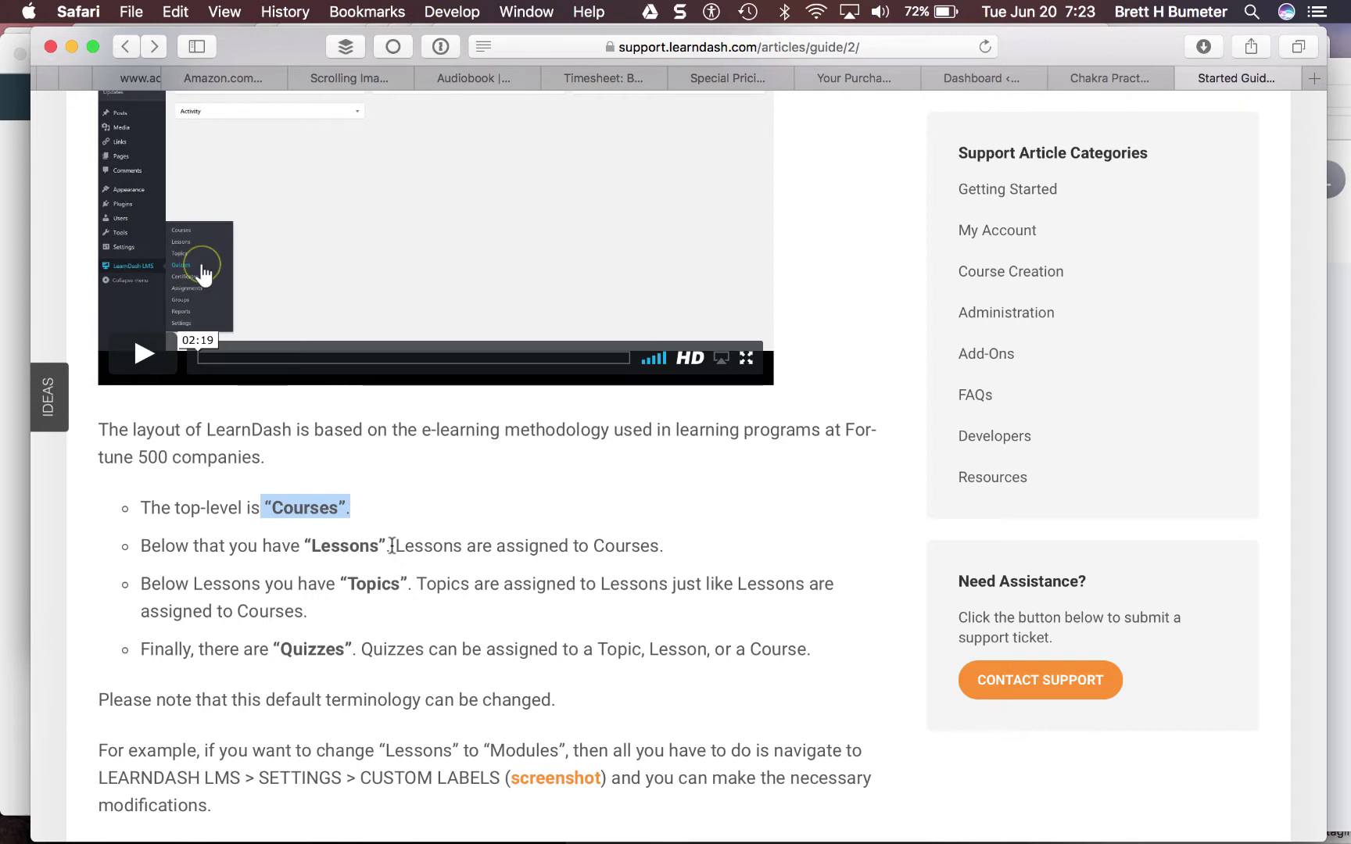
pyautogui.moveTo(393, 546); pyautogui.dragTo(302, 543)
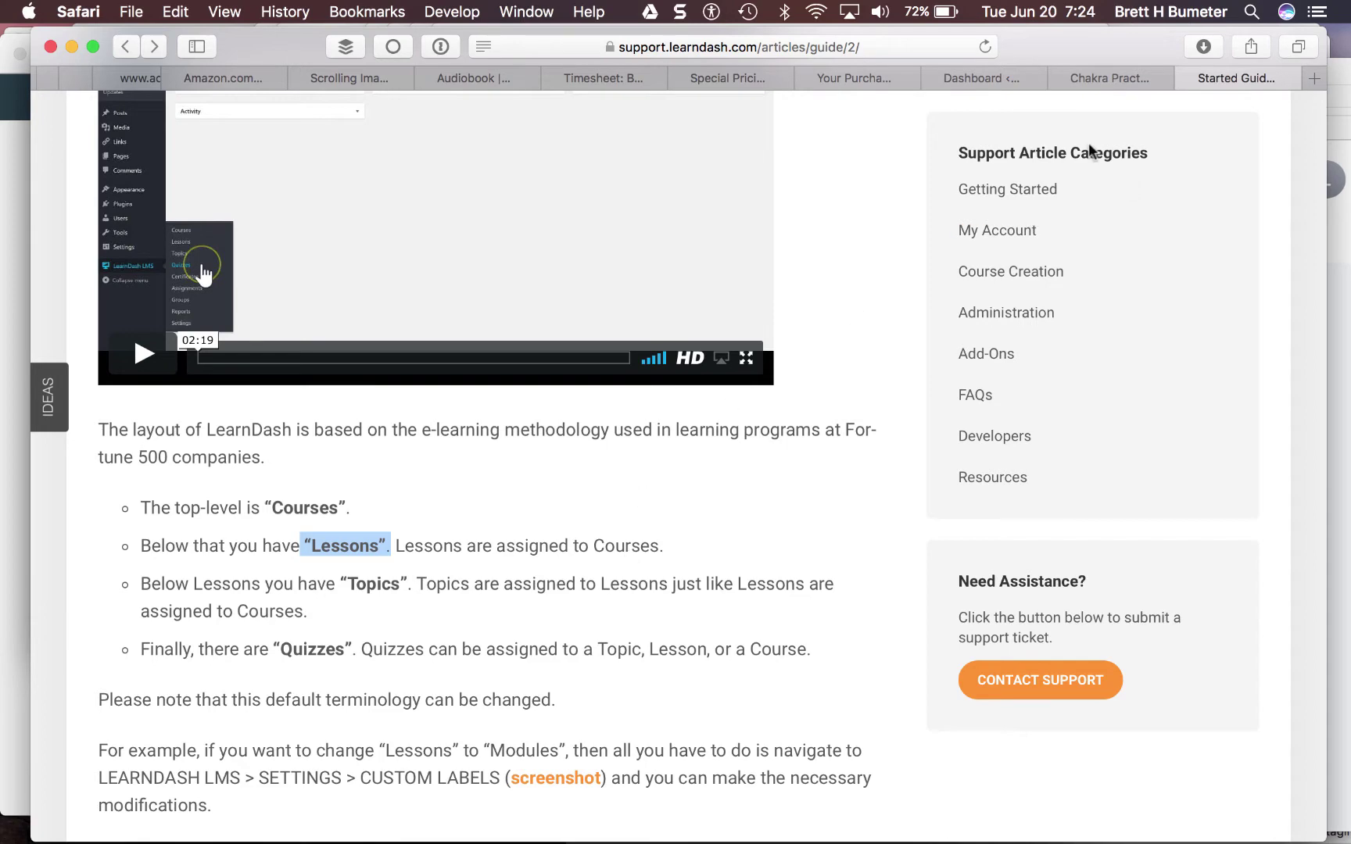
# Step: Return to the Chakra Practice Center dashboard and check the LearnPress and LearnDash LMS sidebar menus
pyautogui.click(995, 80)
pyautogui.moveTo(146, 291)
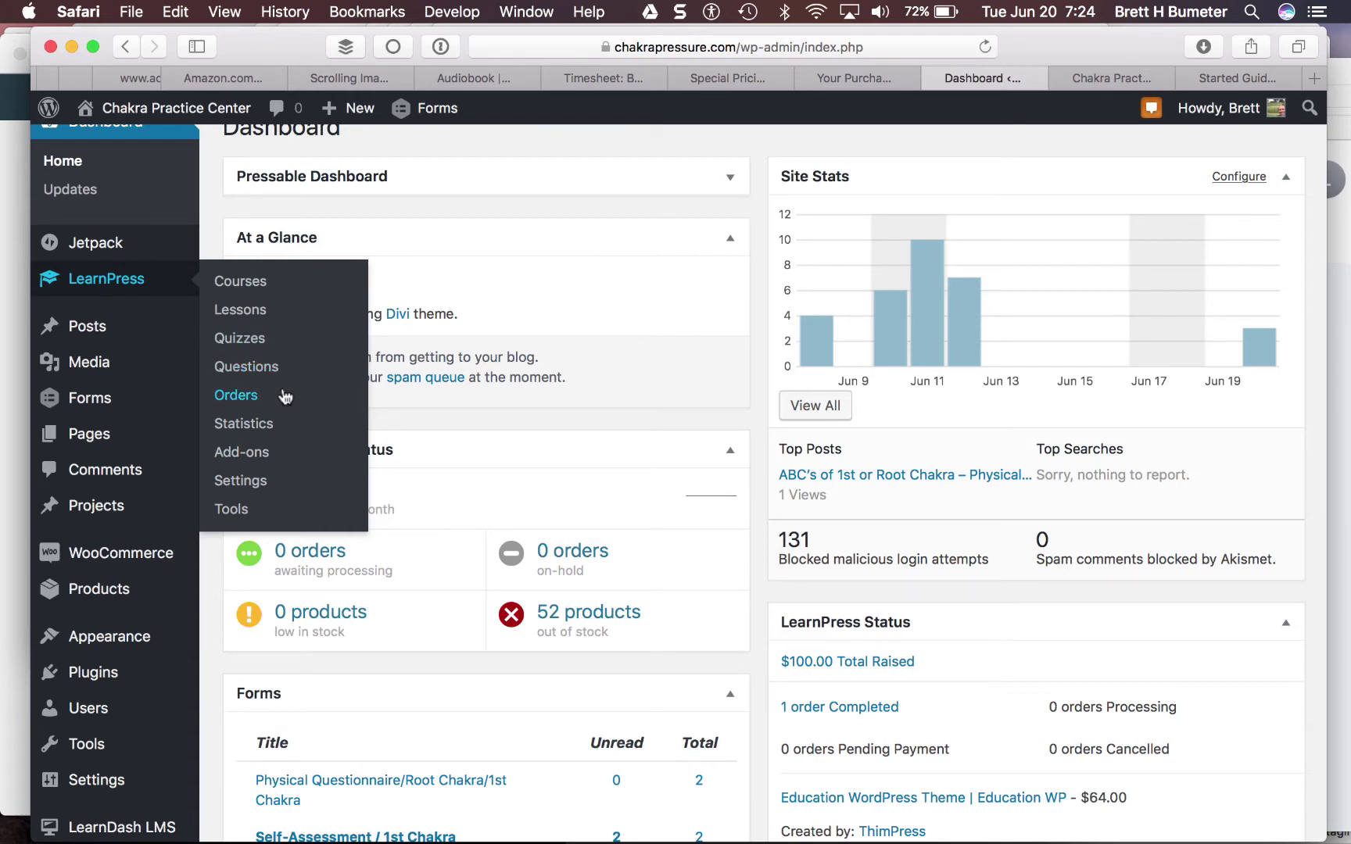
pyautogui.scroll(-3, 219, 678)
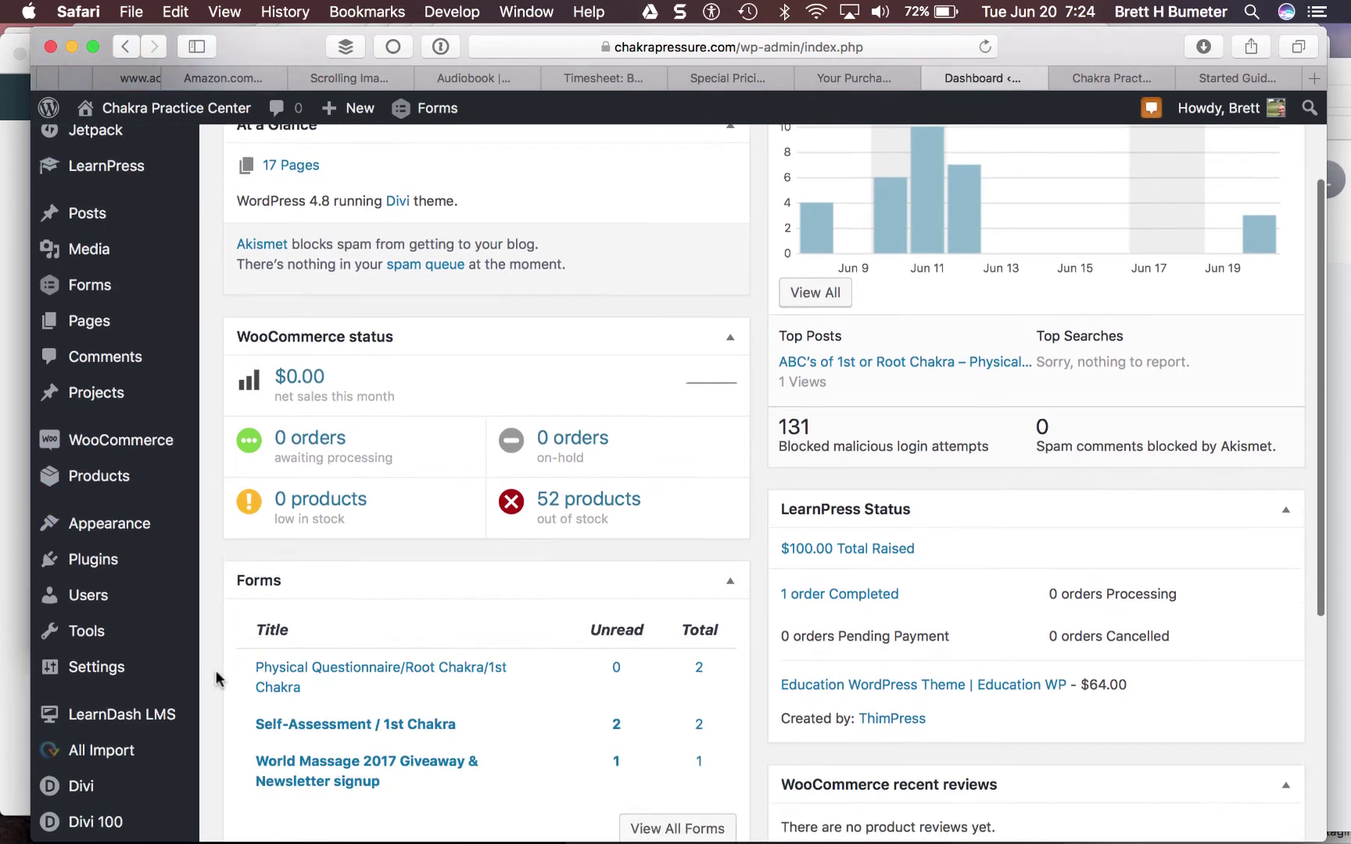
pyautogui.scroll(-5, 215, 679)
pyautogui.moveTo(177, 672)
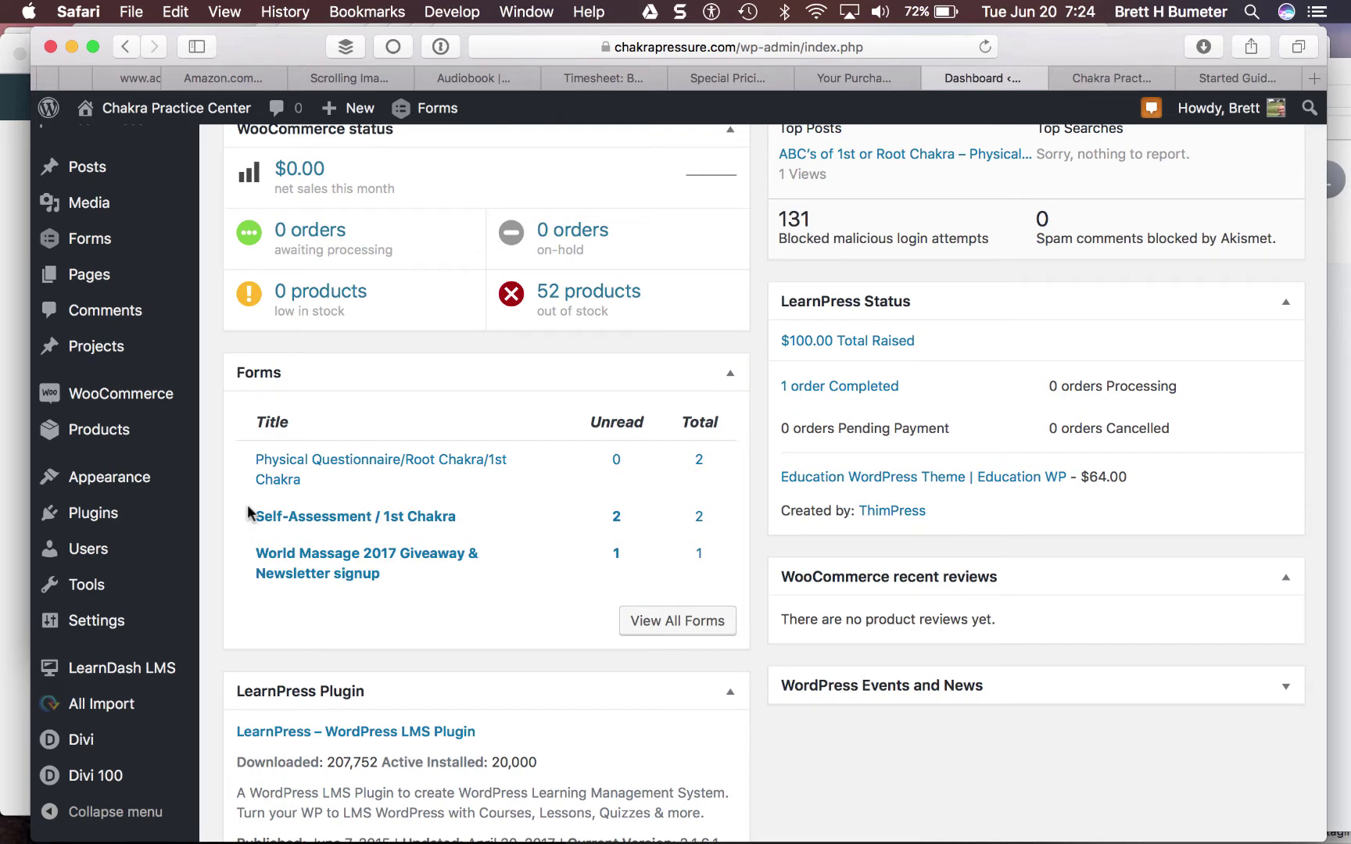
pyautogui.scroll(5, 234, 208)
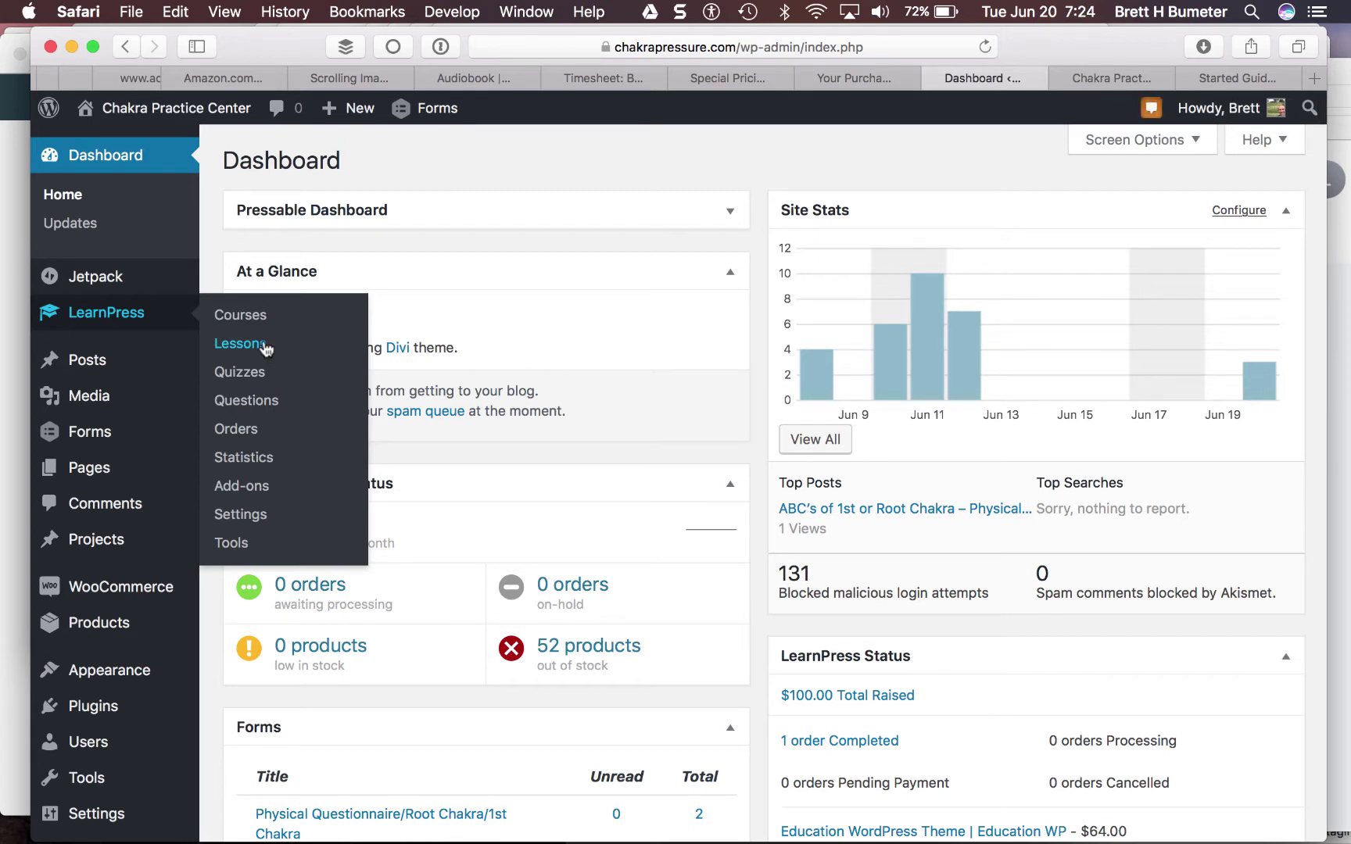
# Step: Open the 'Chakra-practices' - 1 min lesson from LearnPress Lessons for editing
pyautogui.click(265, 345)
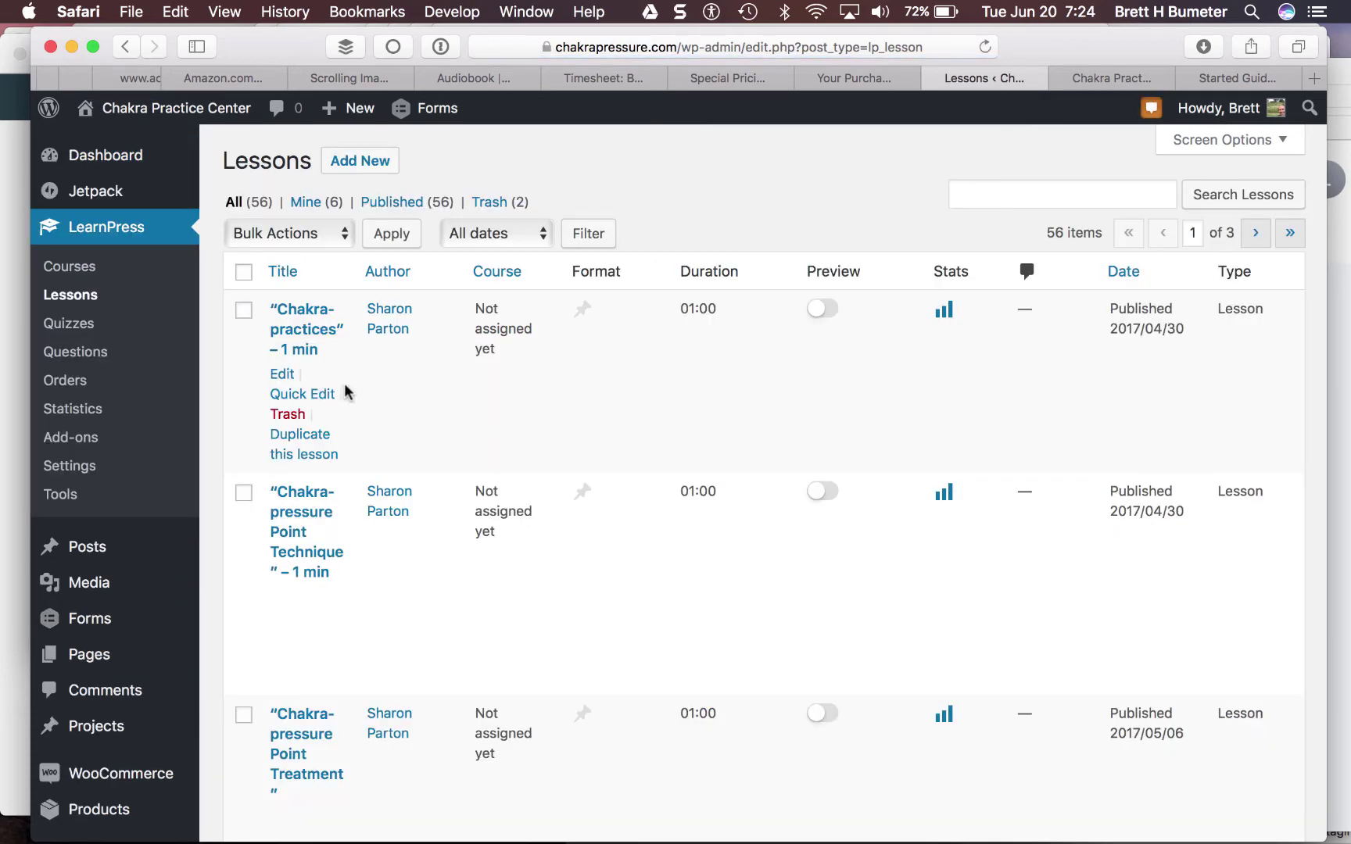
pyautogui.click(283, 375)
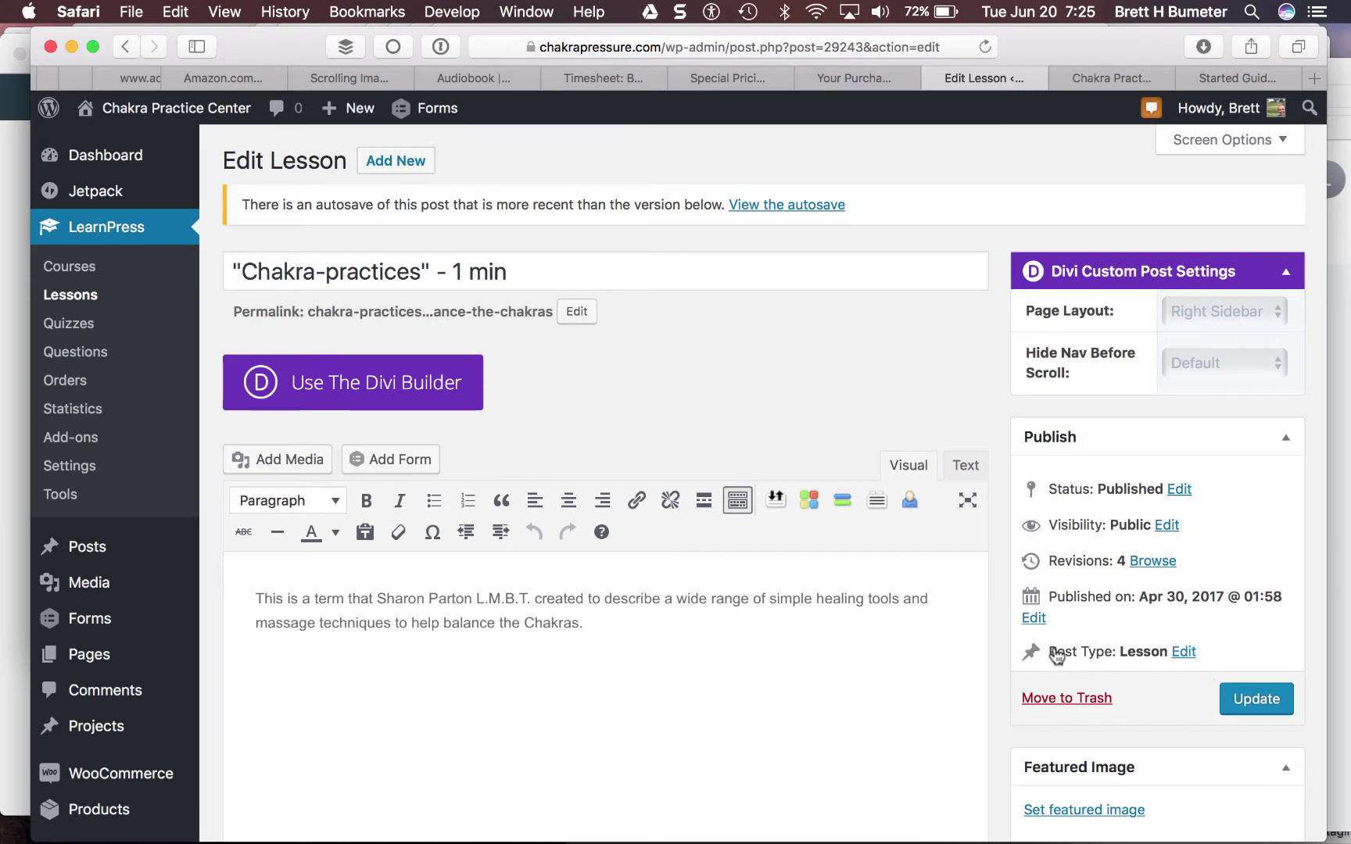
# Step: Switch 'Chakra-practices' - 1 min to the LearnDash Lesson post type and update it
pyautogui.click(1184, 652)
pyautogui.scroll(-5, 1185, 657)
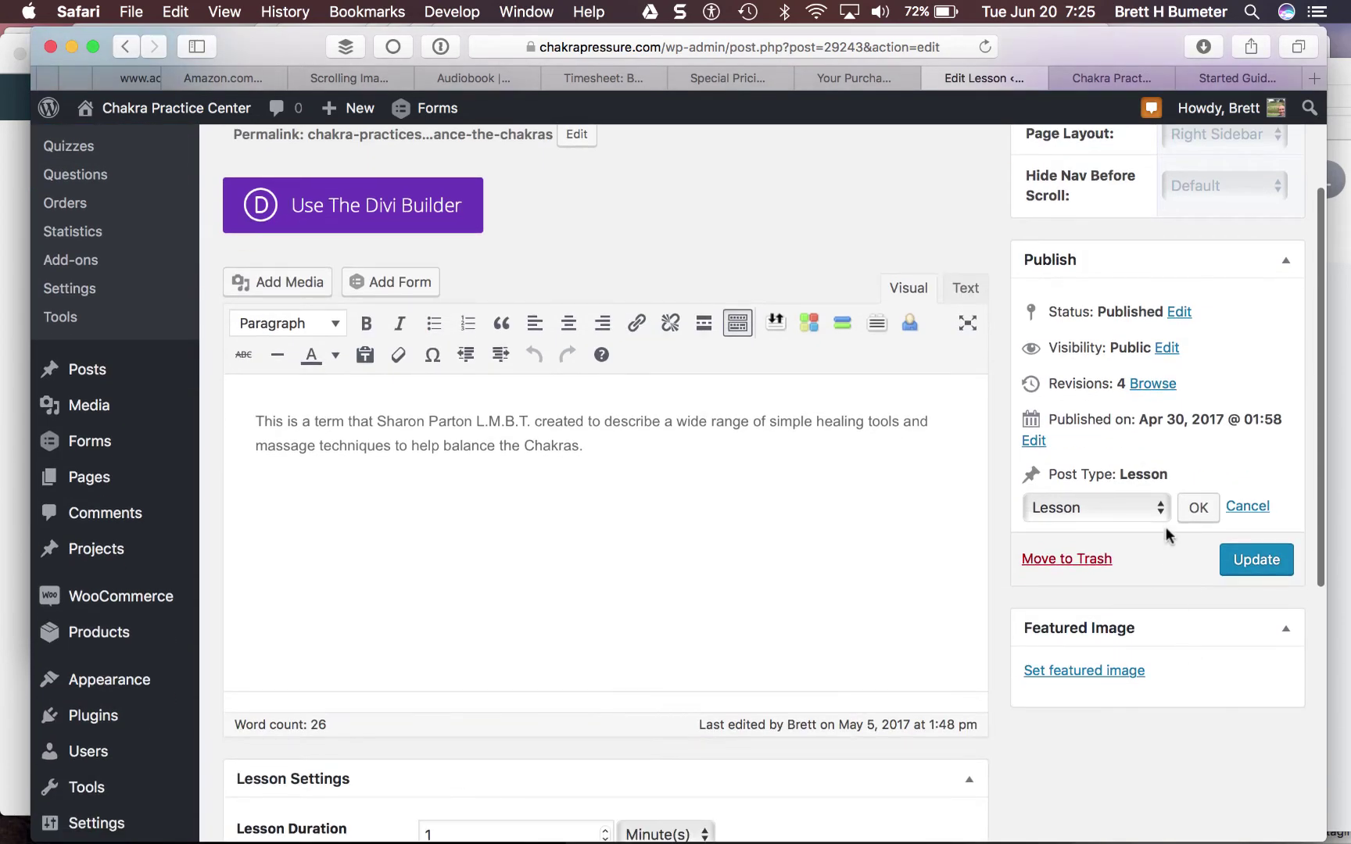
pyautogui.click(1157, 509)
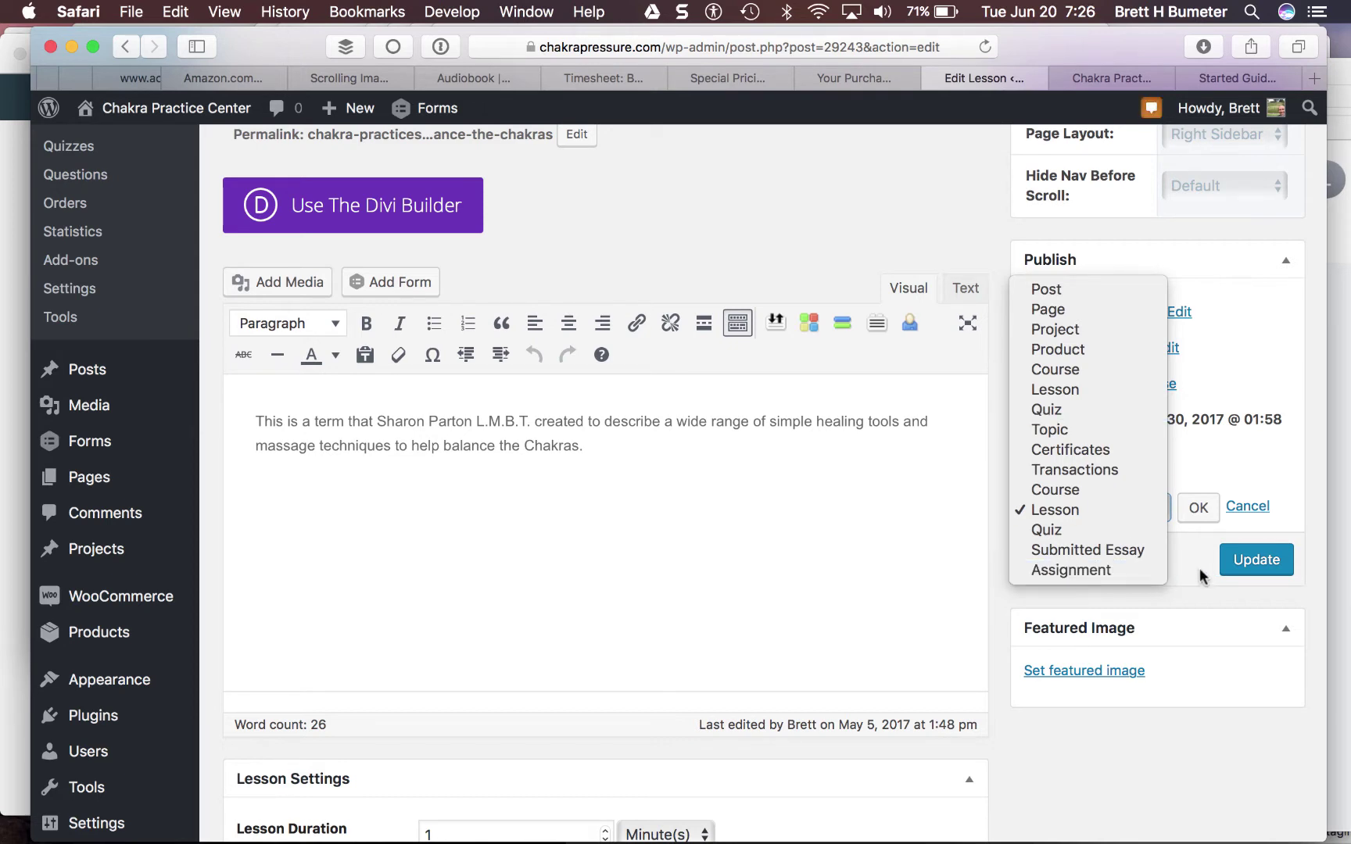
pyautogui.click(1104, 395)
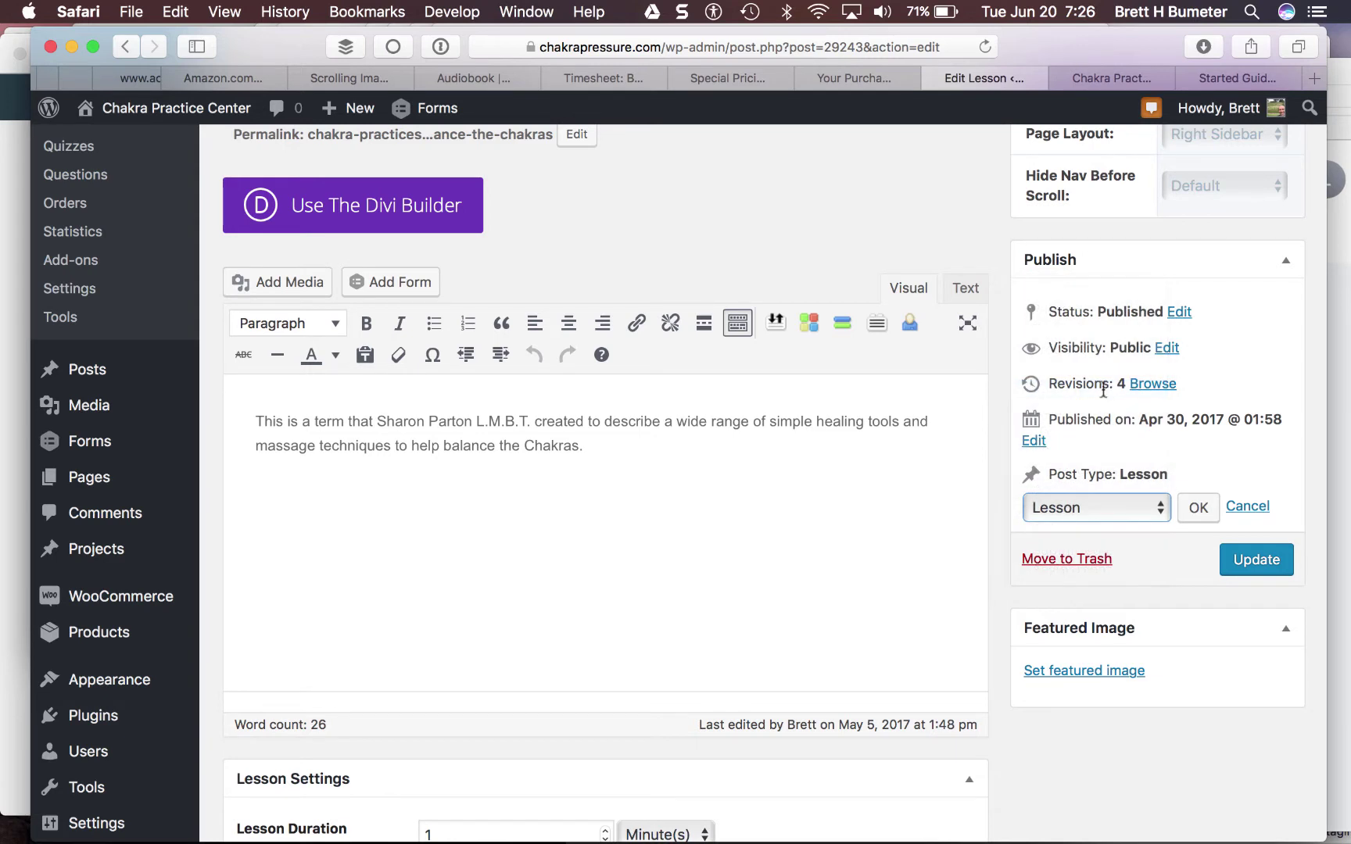
pyautogui.click(1161, 507)
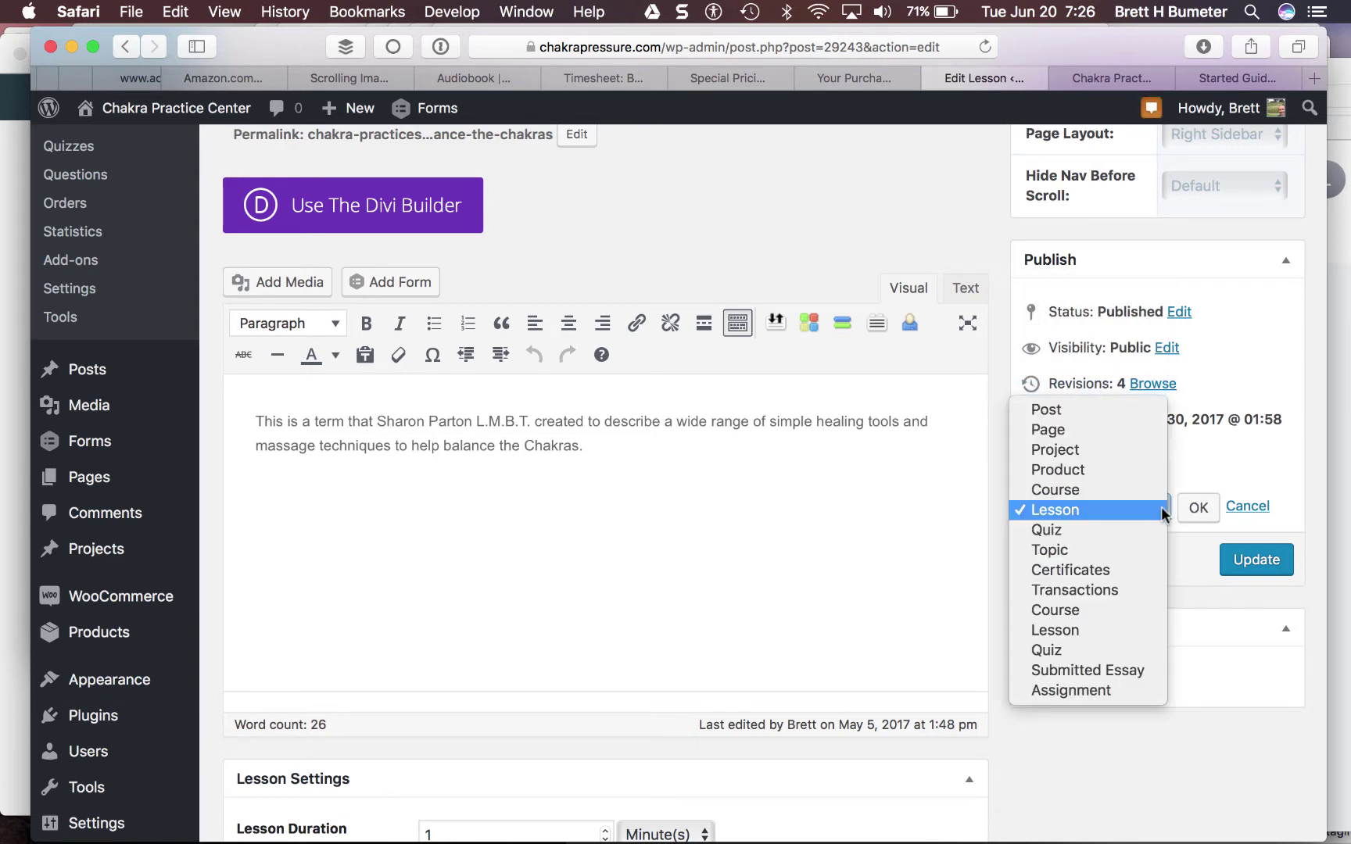
pyautogui.click(1189, 551)
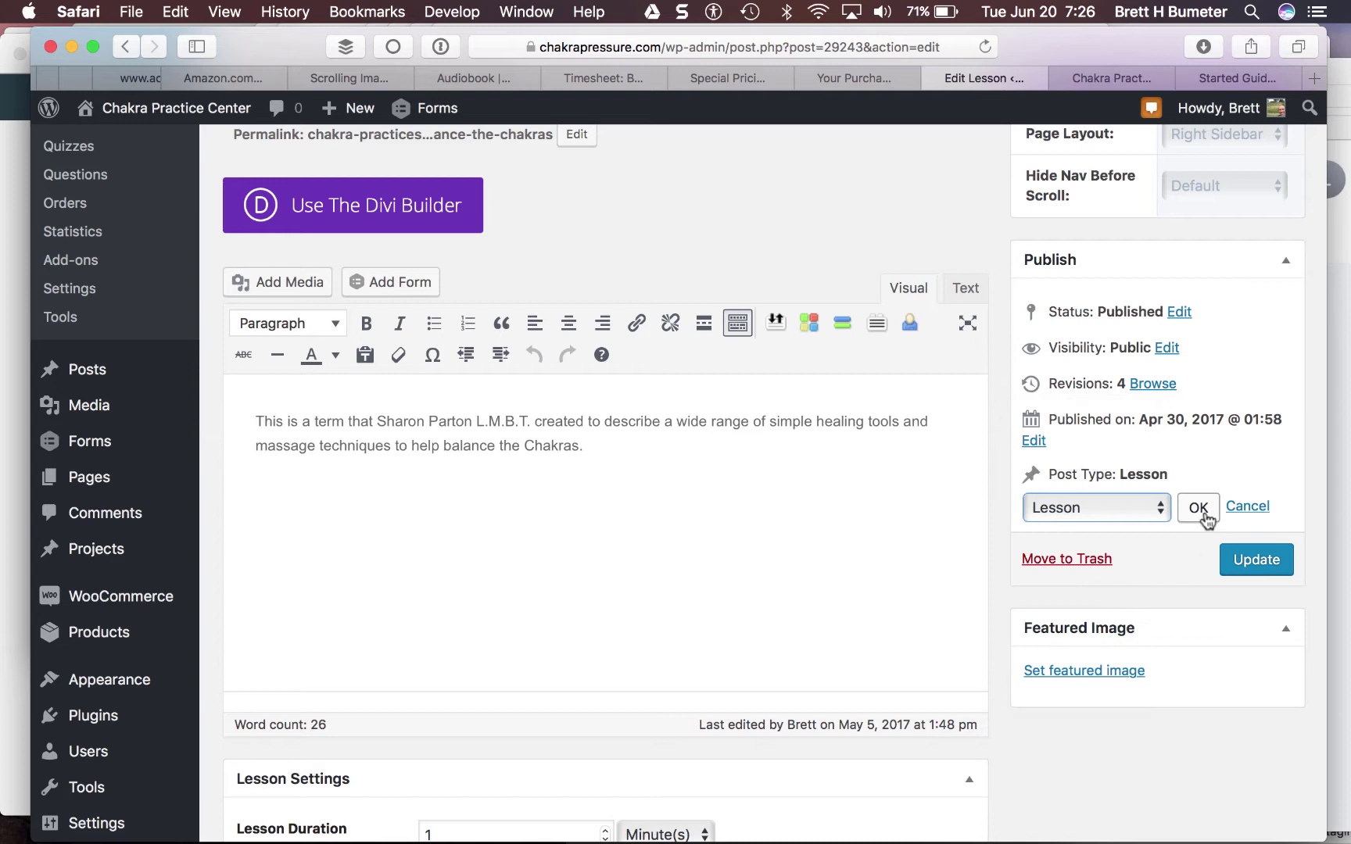
pyautogui.click(1204, 513)
pyautogui.click(1260, 525)
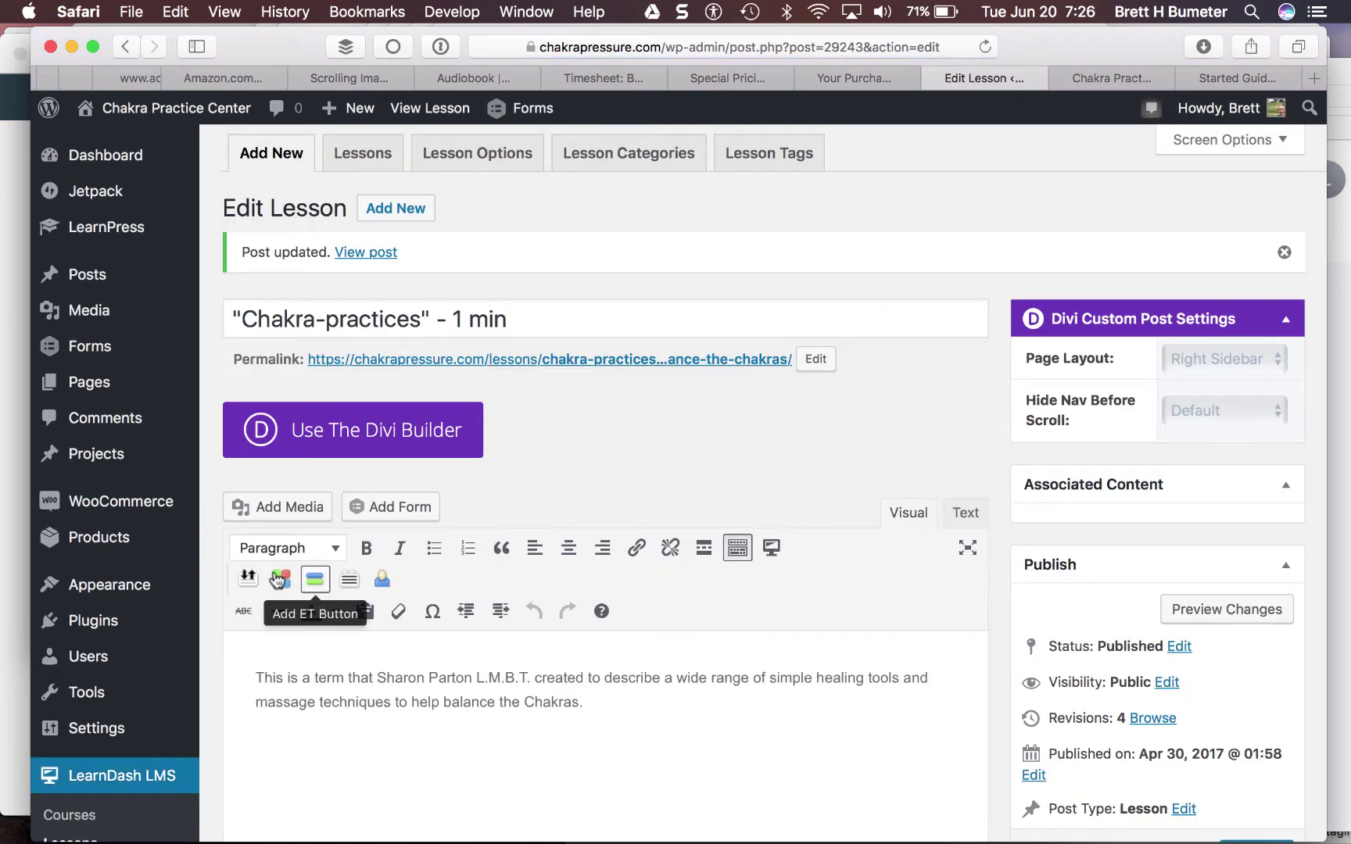
# Step: Show the LearnDash Lessons list holding the converted 'Chakra-practices' - 1 min lesson
pyautogui.scroll(-7, 133, 564)
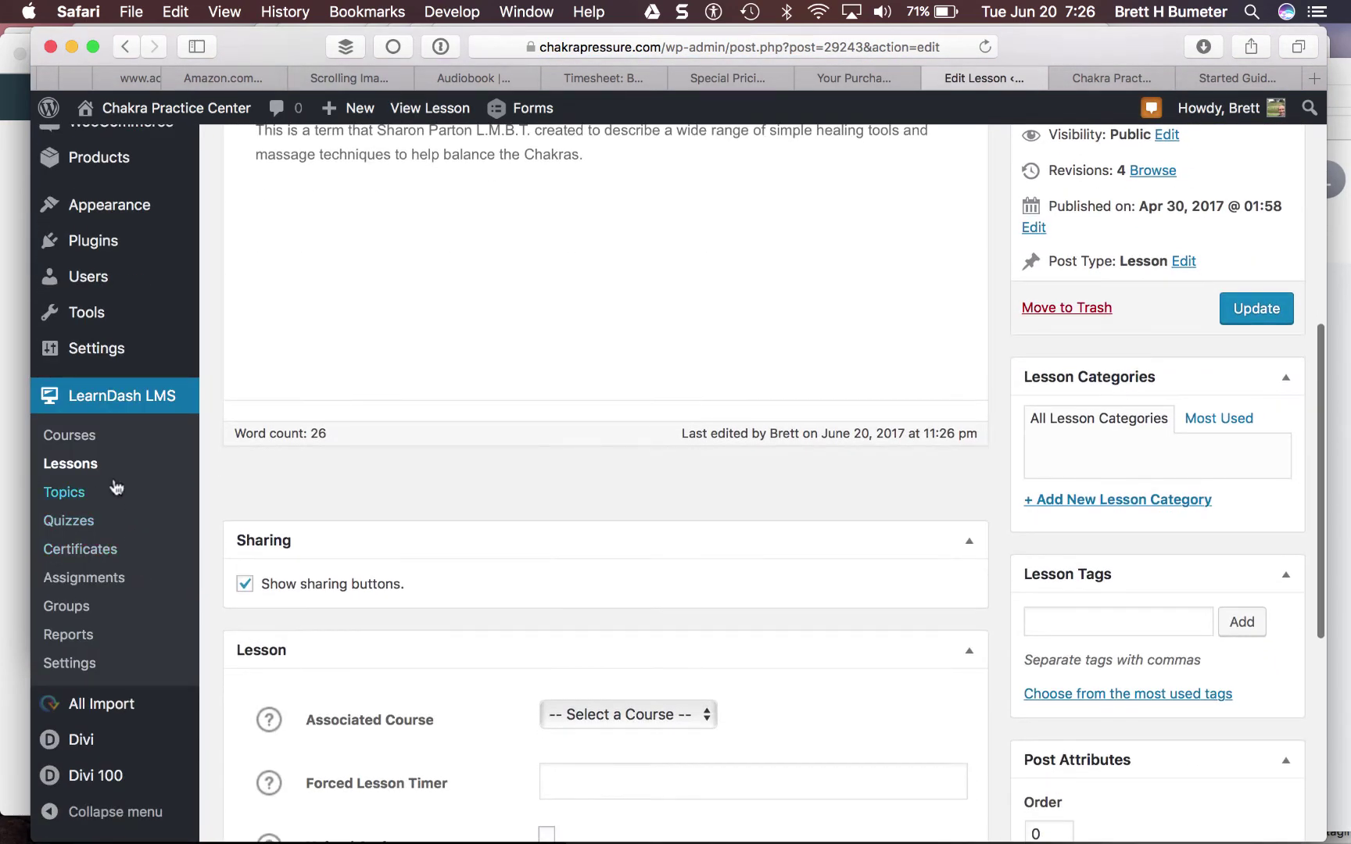
pyautogui.click(72, 466)
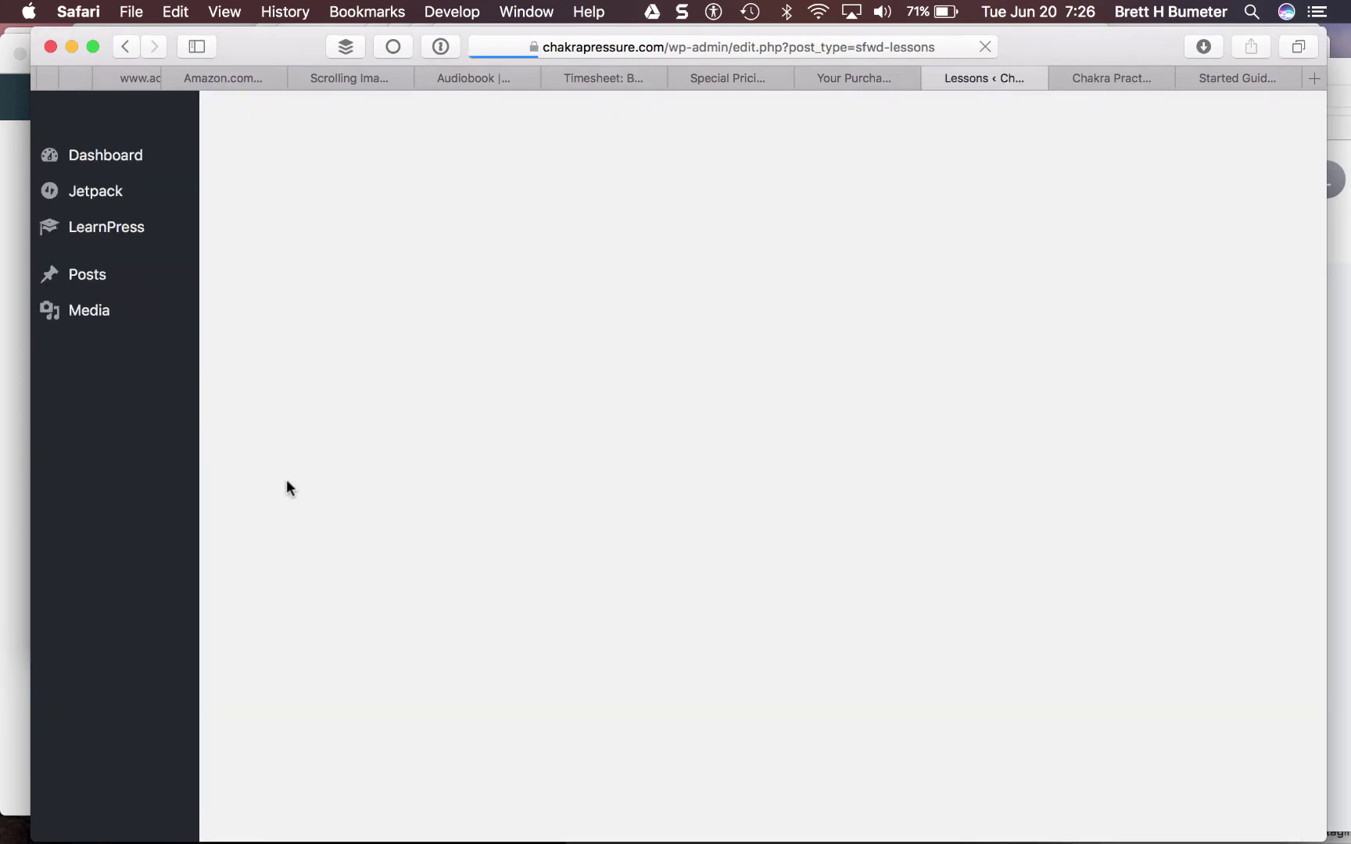
pyautogui.moveTo(304, 446)
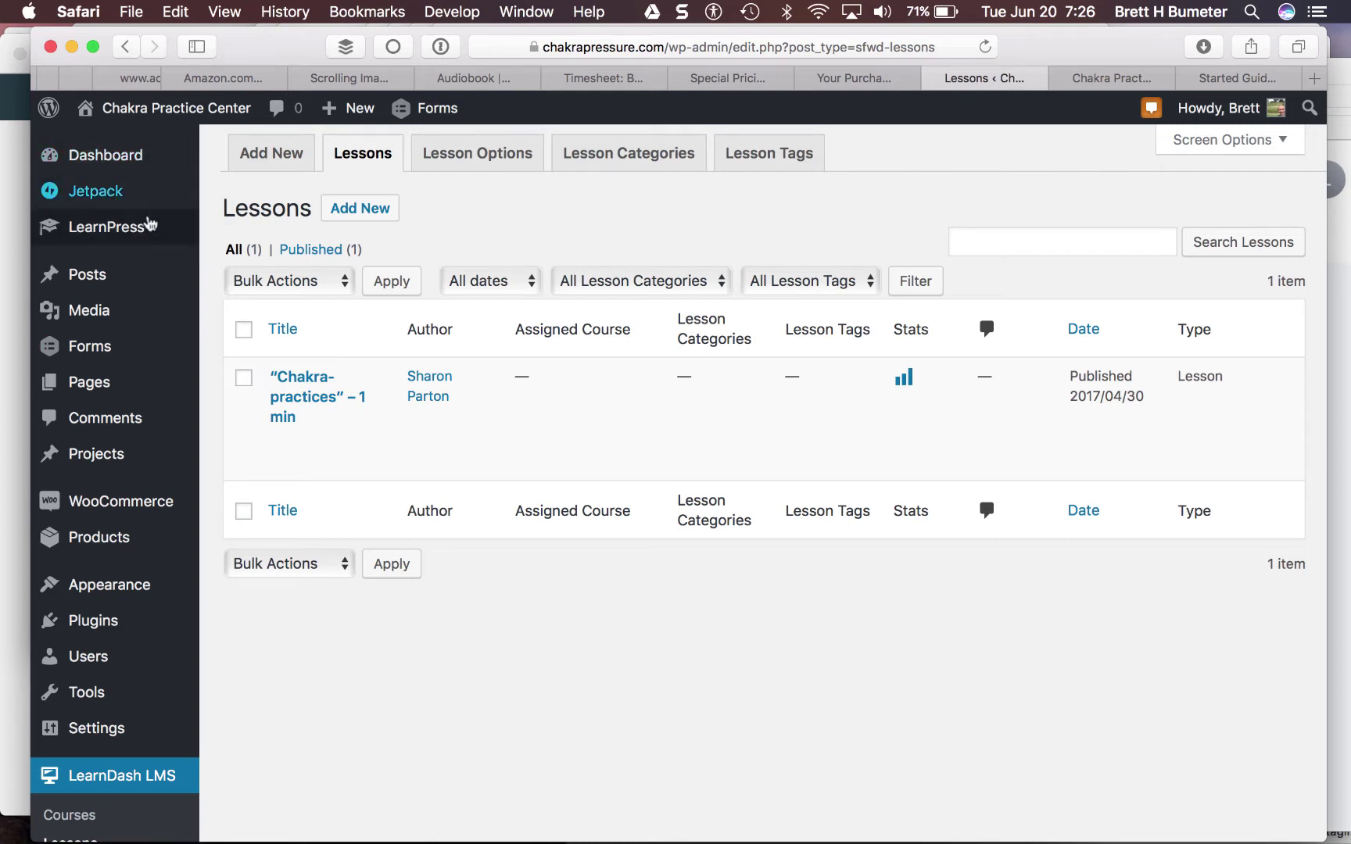
pyautogui.moveTo(156, 228)
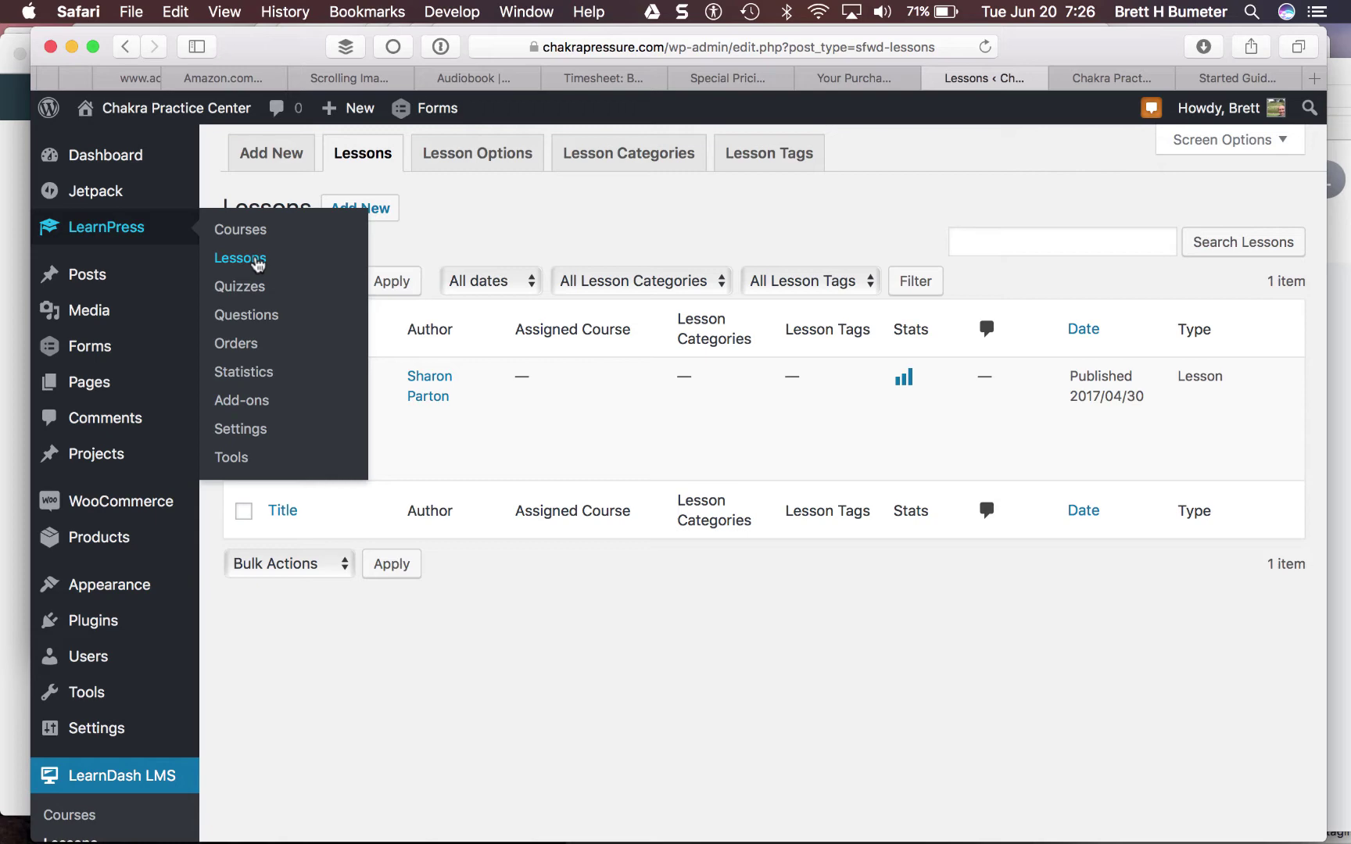
# Step: Sort the LearnPress Lessons list by Course in reverse so course-assigned lessons appear first
pyautogui.click(258, 264)
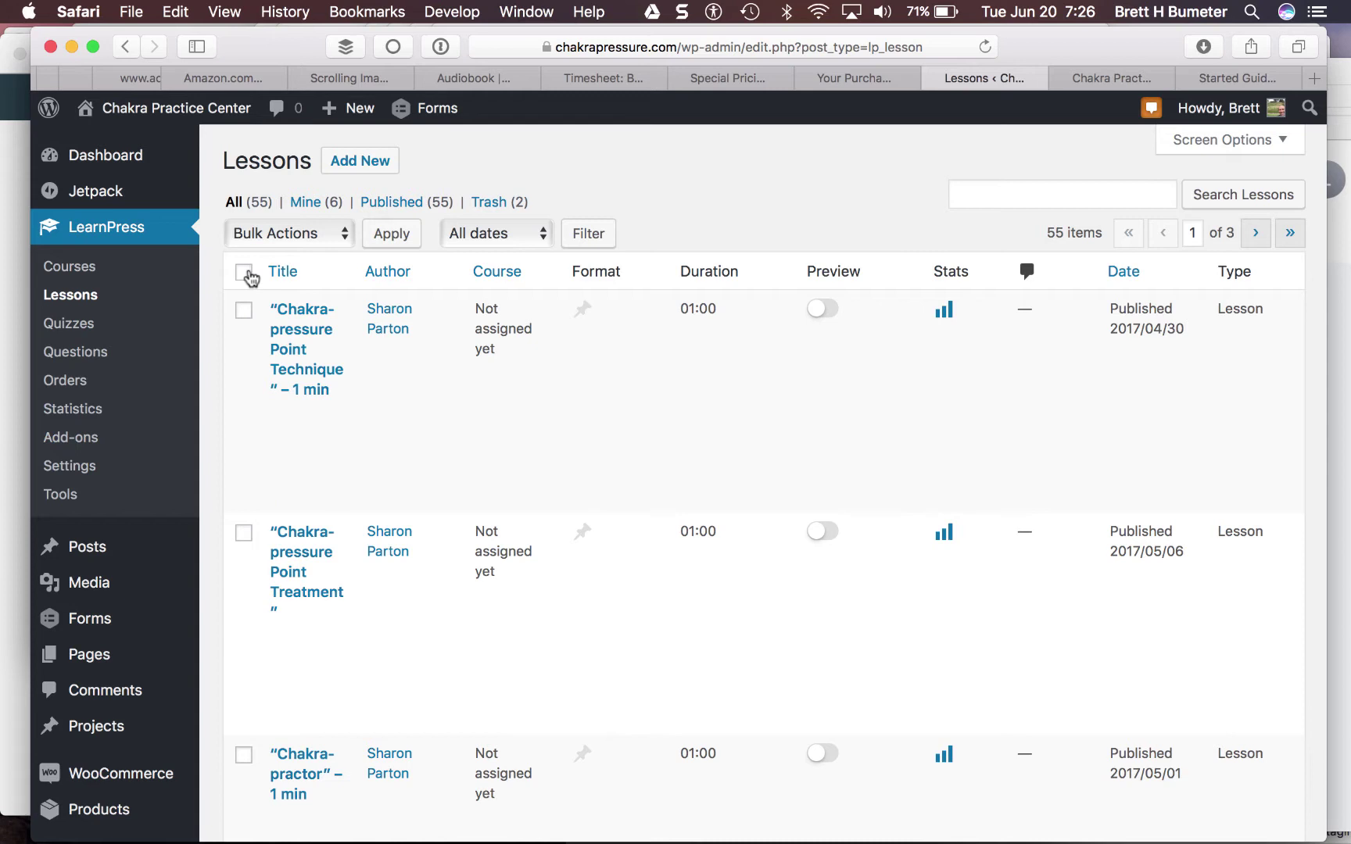
pyautogui.click(500, 273)
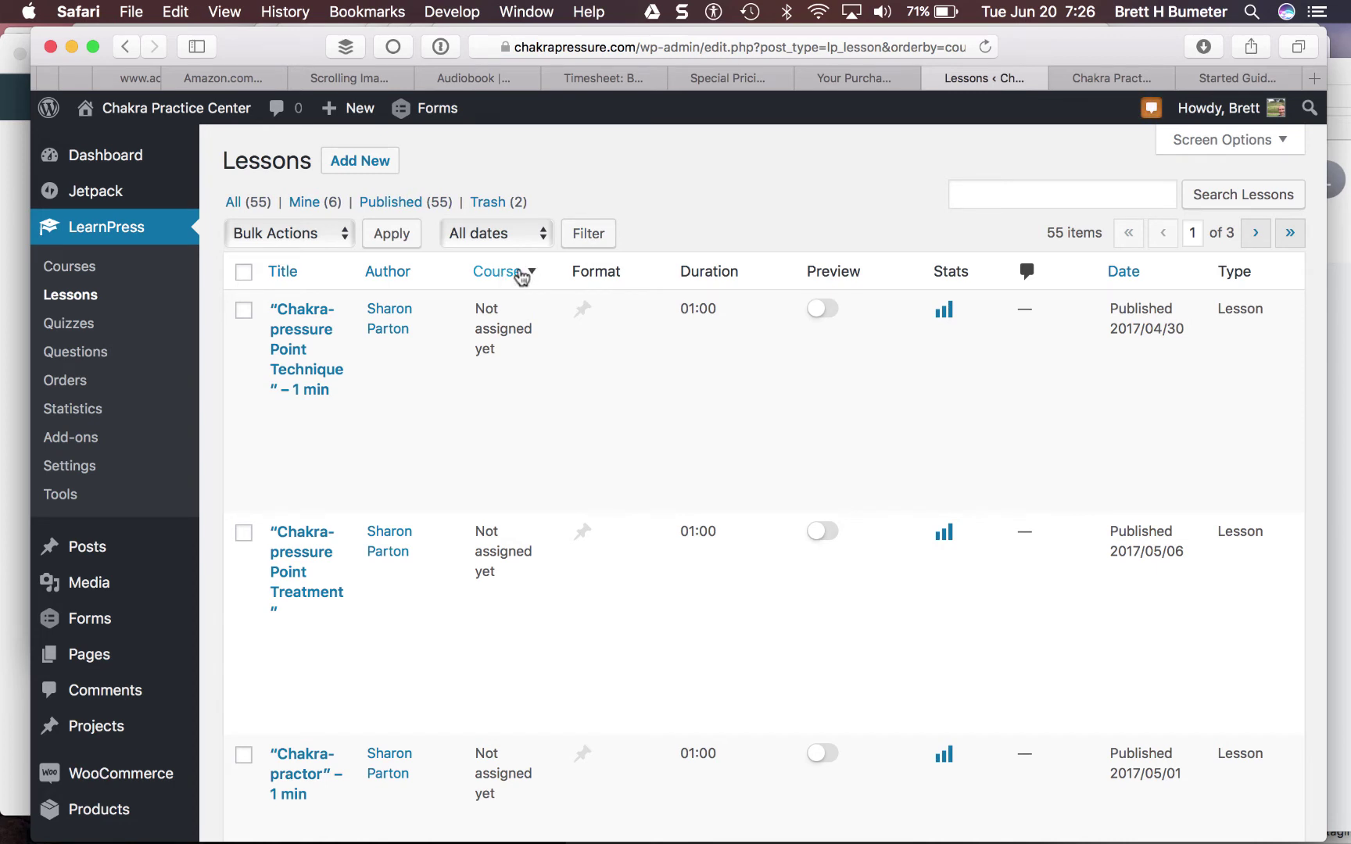
pyautogui.click(520, 274)
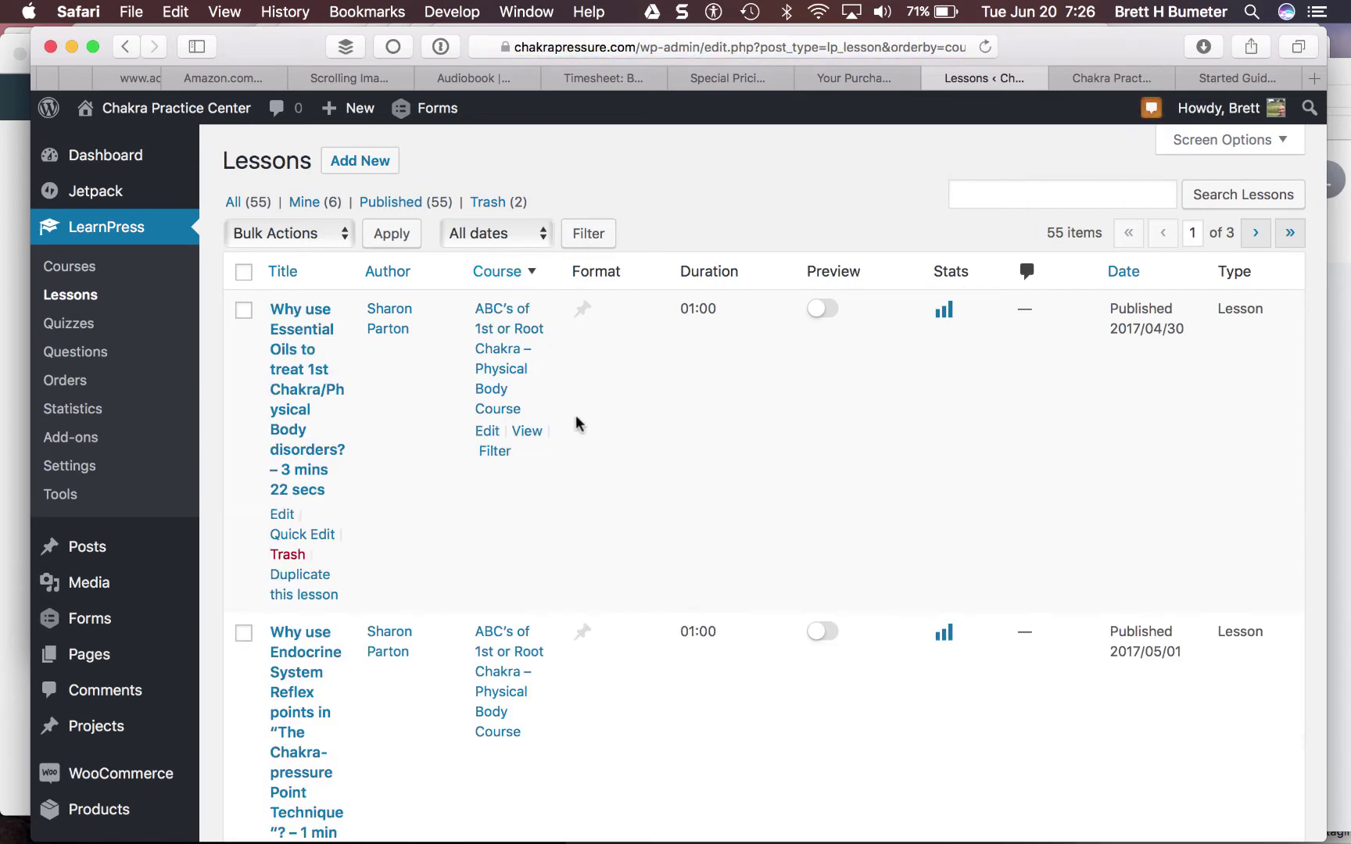
pyautogui.scroll(-15, 601, 496)
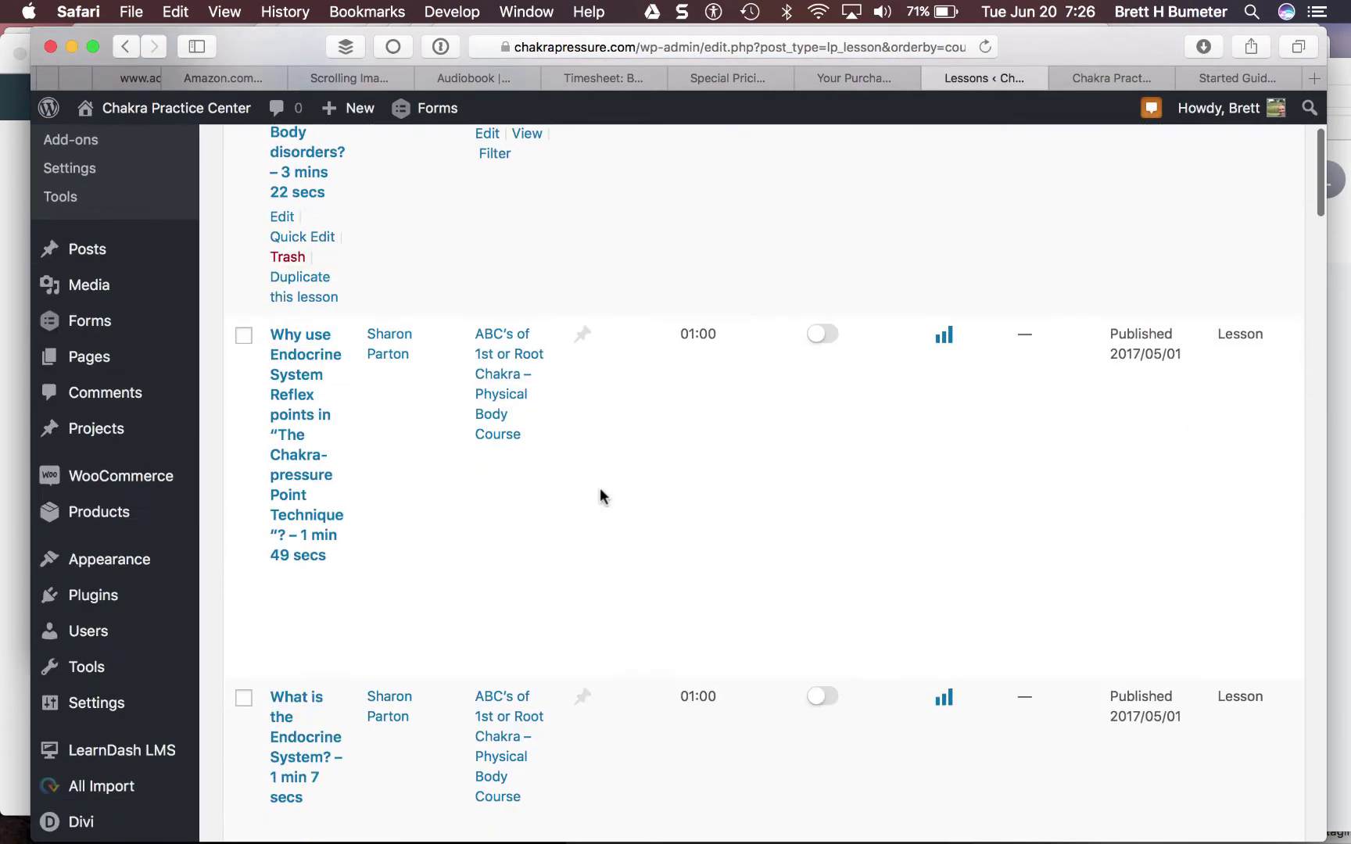
pyautogui.scroll(-20, 600, 492)
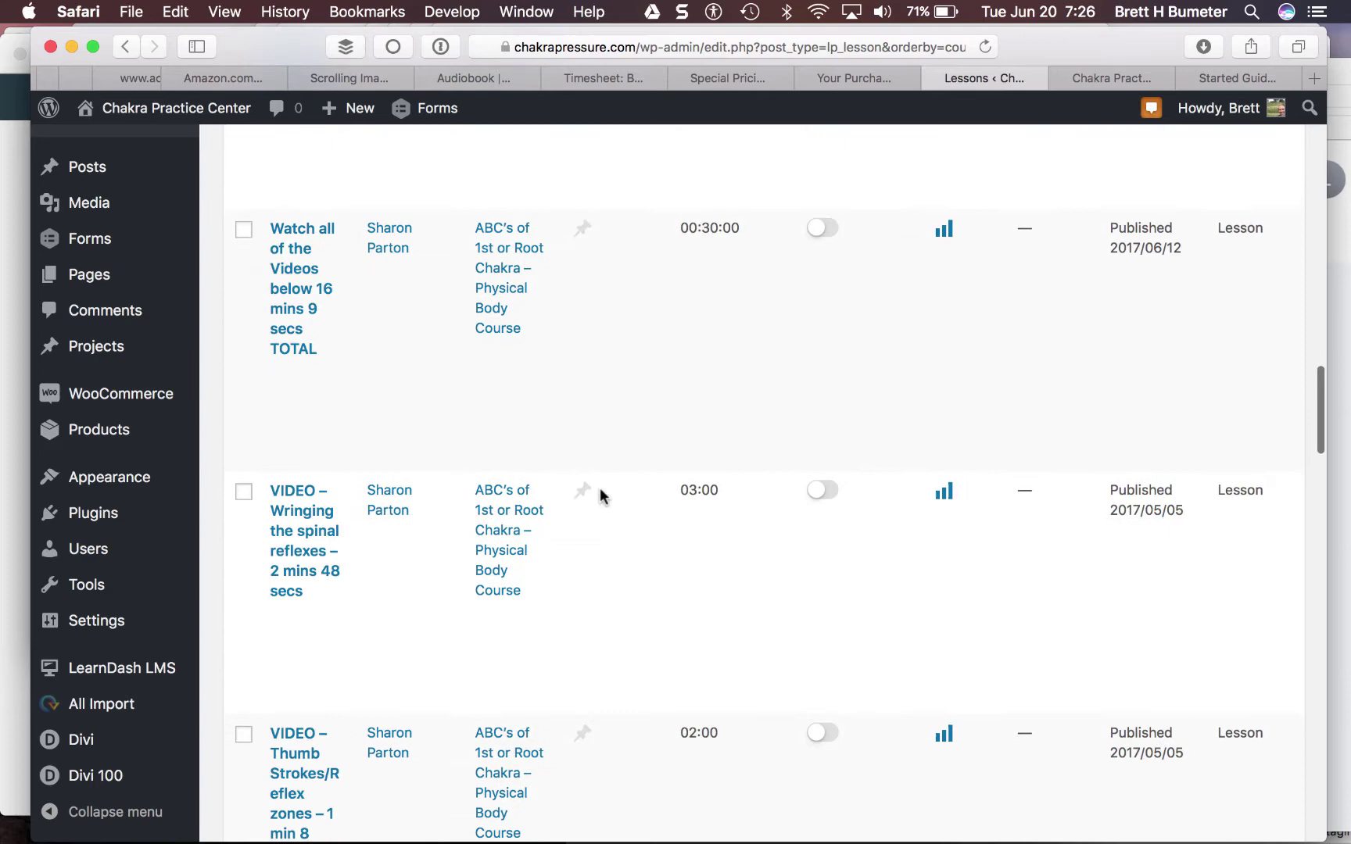
pyautogui.moveTo(600, 494)
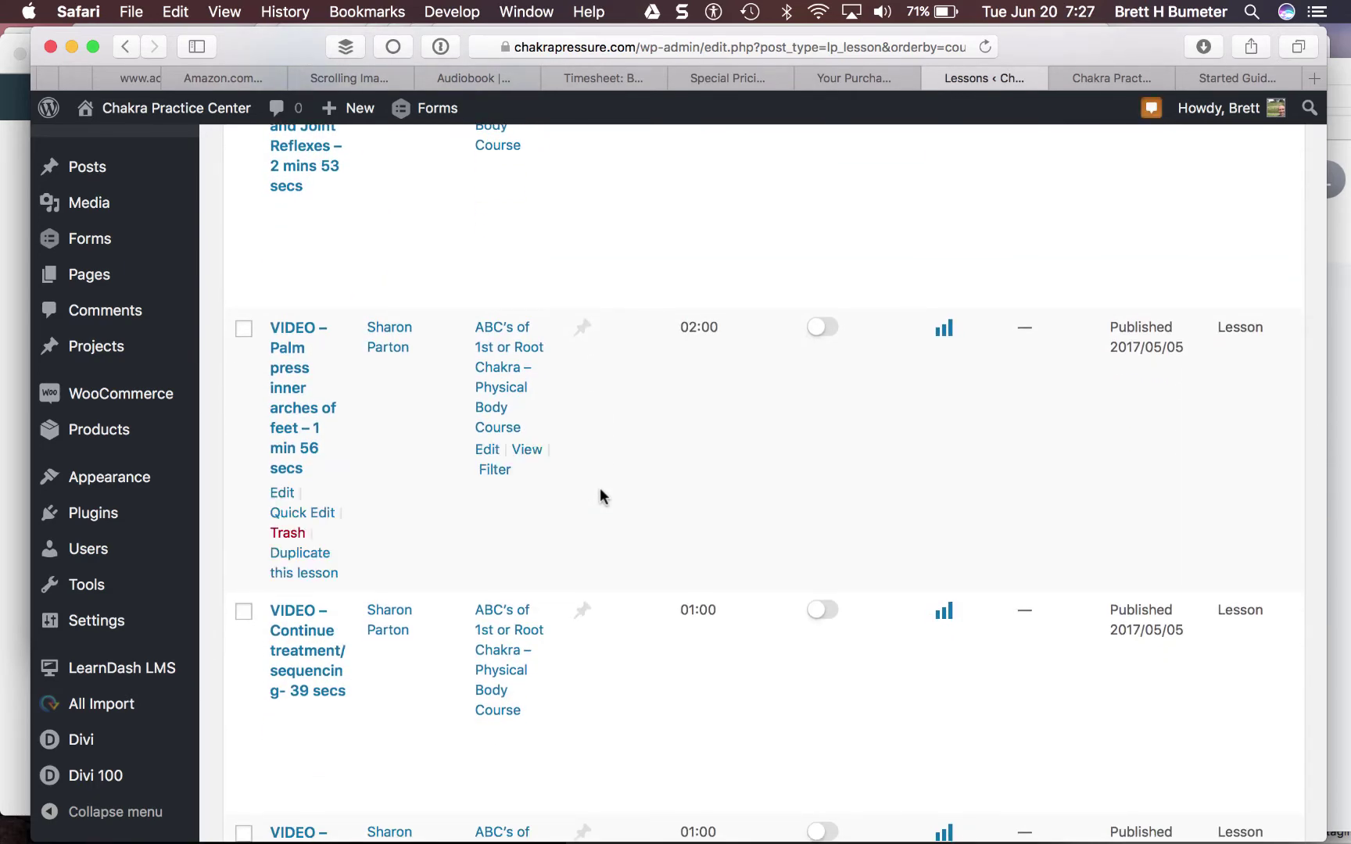
pyautogui.scroll(-15, 601, 494)
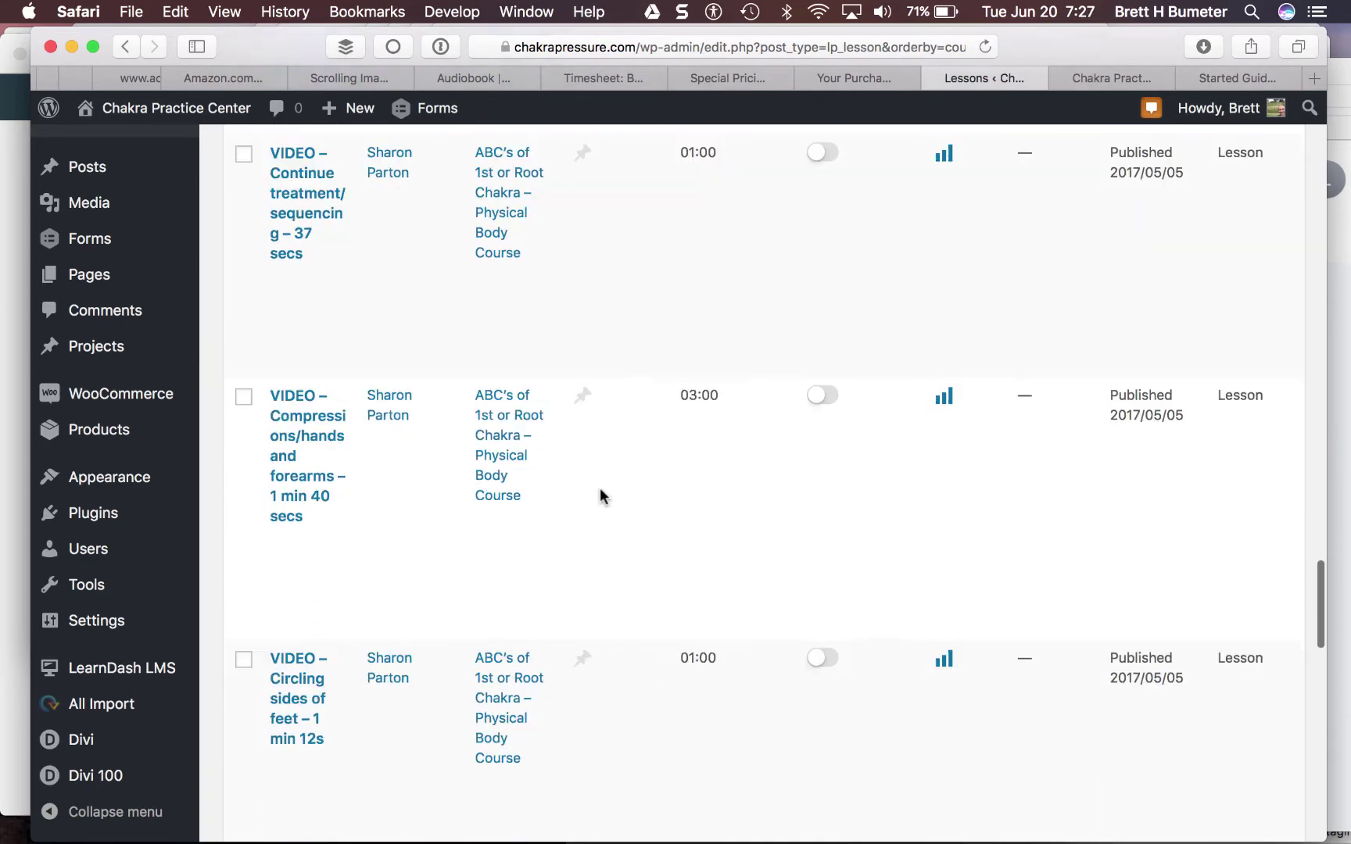
pyautogui.scroll(-8, 599, 494)
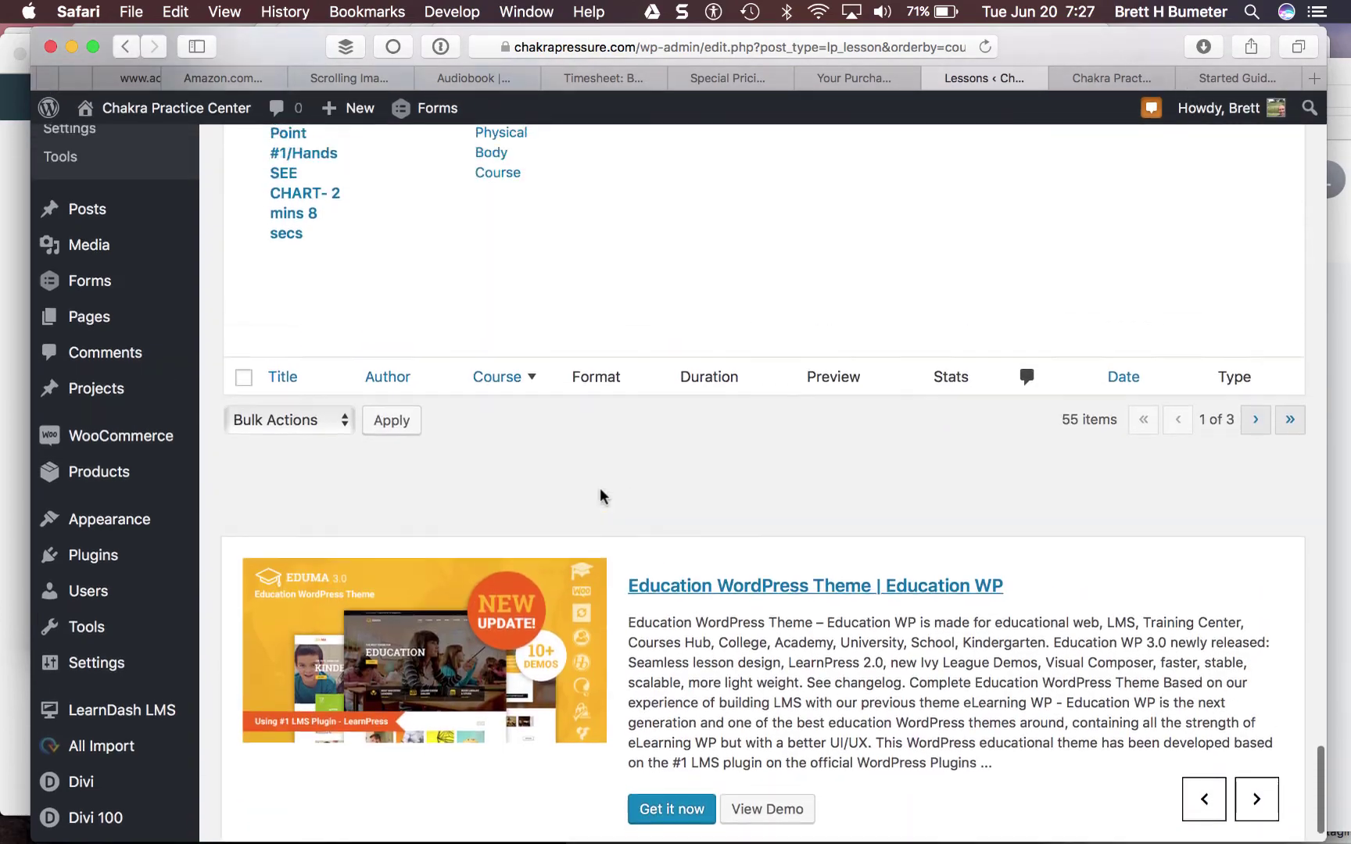
pyautogui.scroll(15, 600, 495)
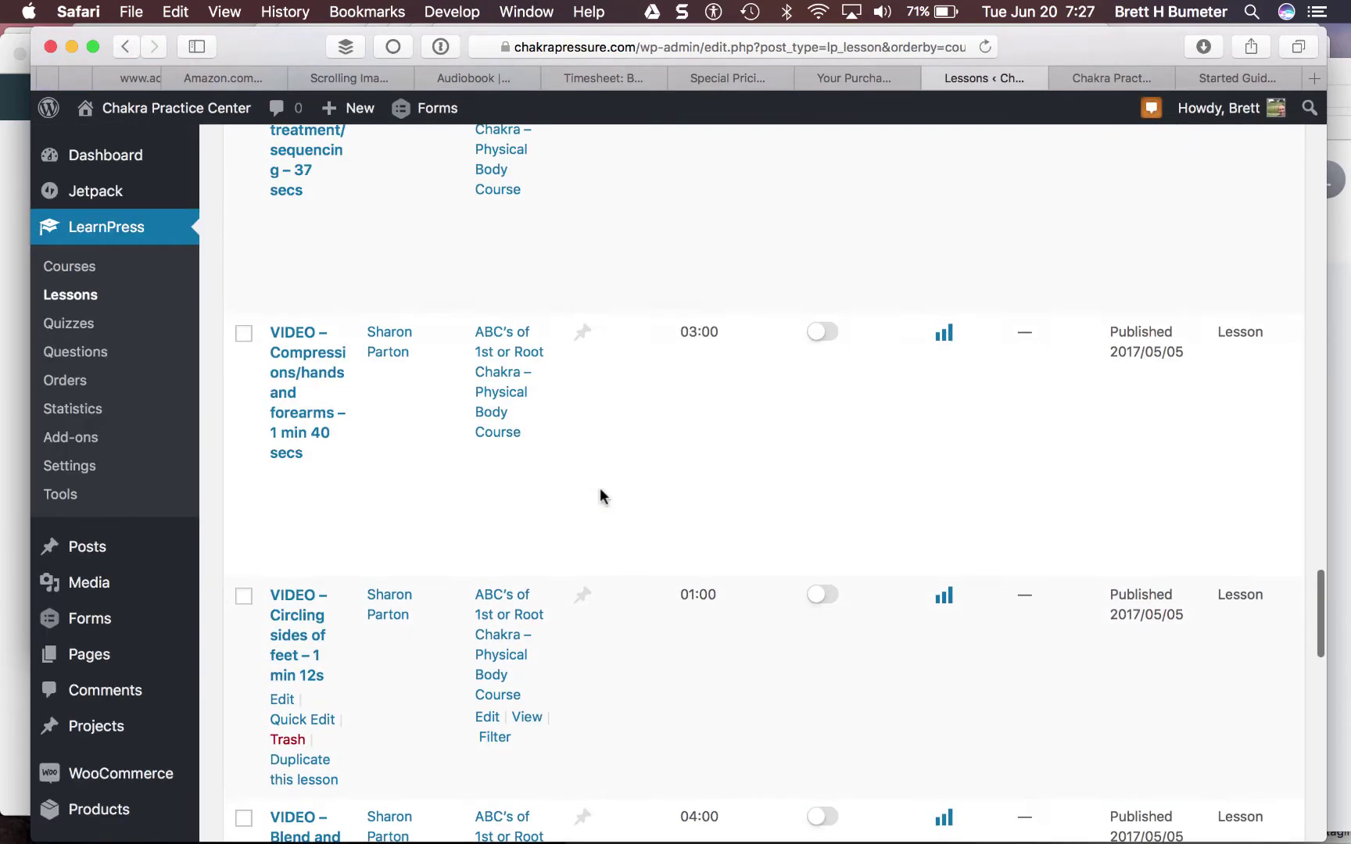
pyautogui.scroll(15, 600, 496)
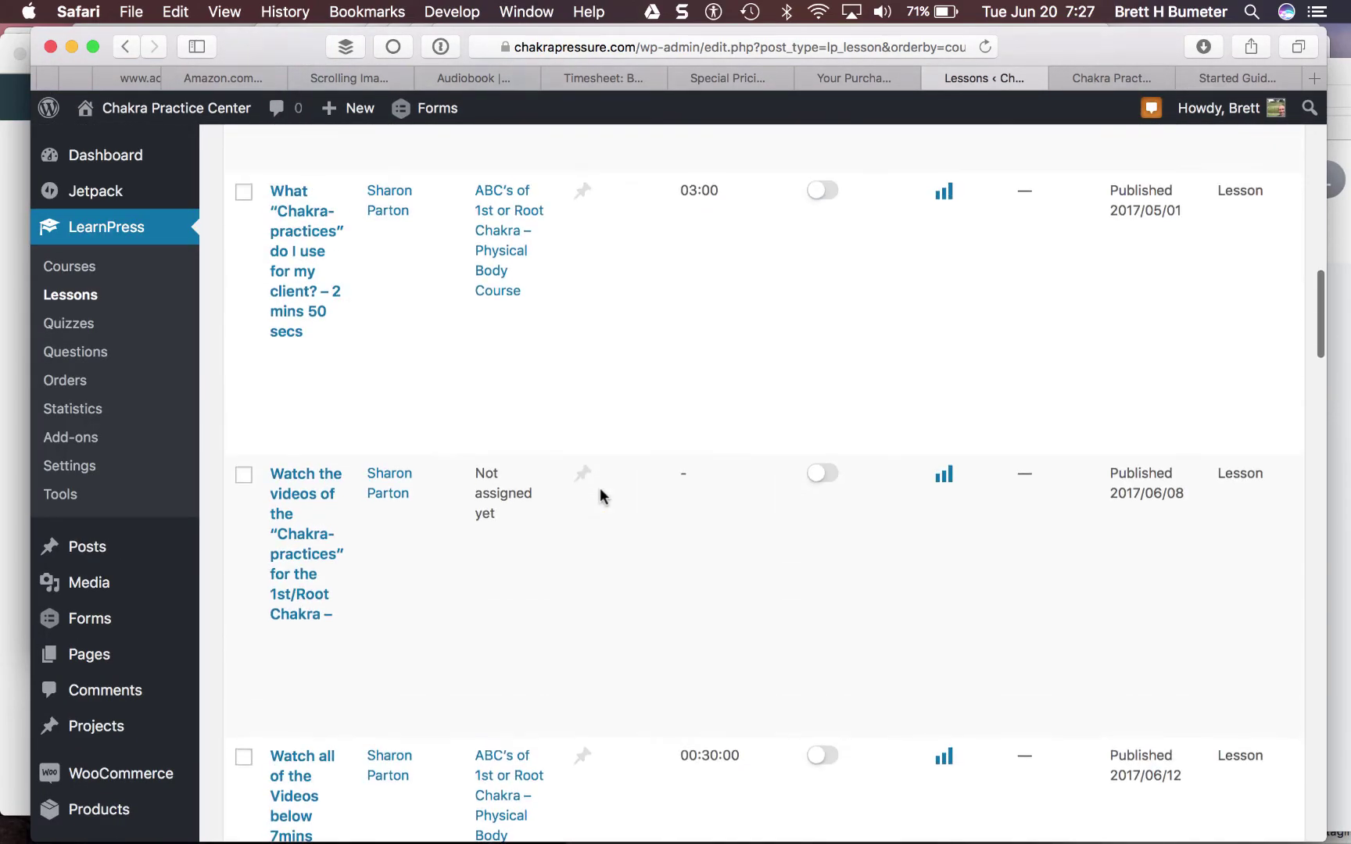
pyautogui.scroll(10, 600, 495)
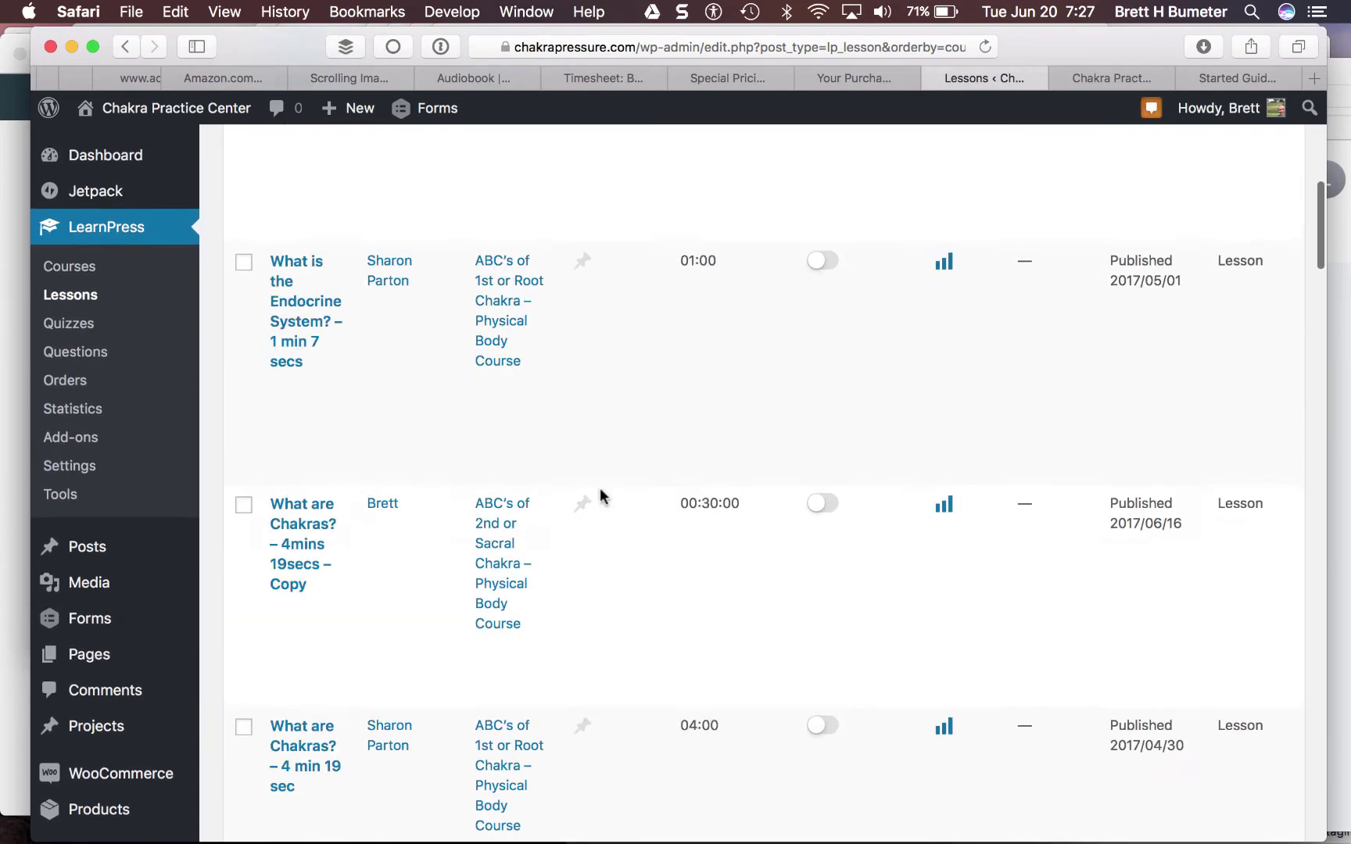
pyautogui.scroll(5, 600, 495)
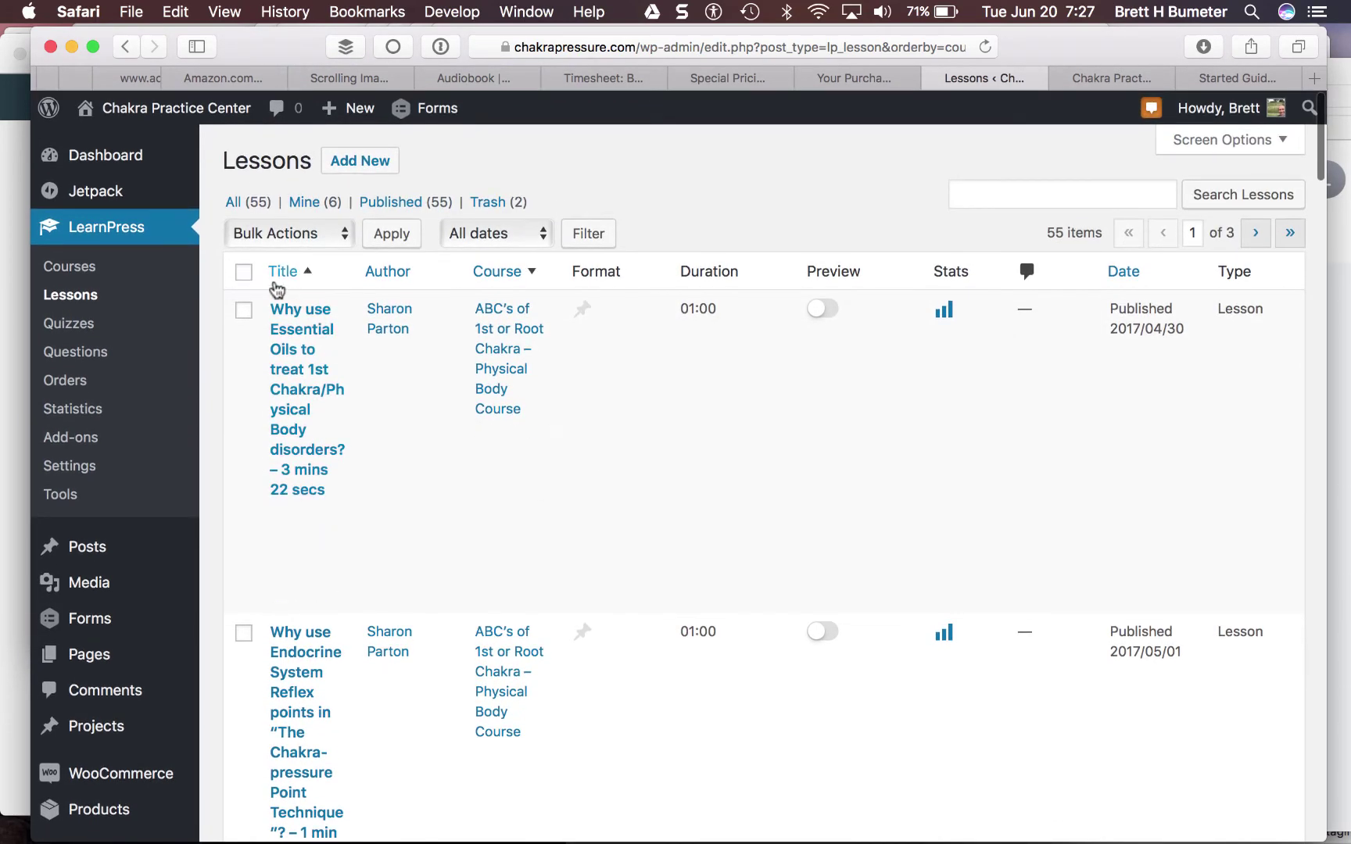
# Step: Select all first-page lessons except the unassigned 'Watch the videos' lesson
pyautogui.click(244, 273)
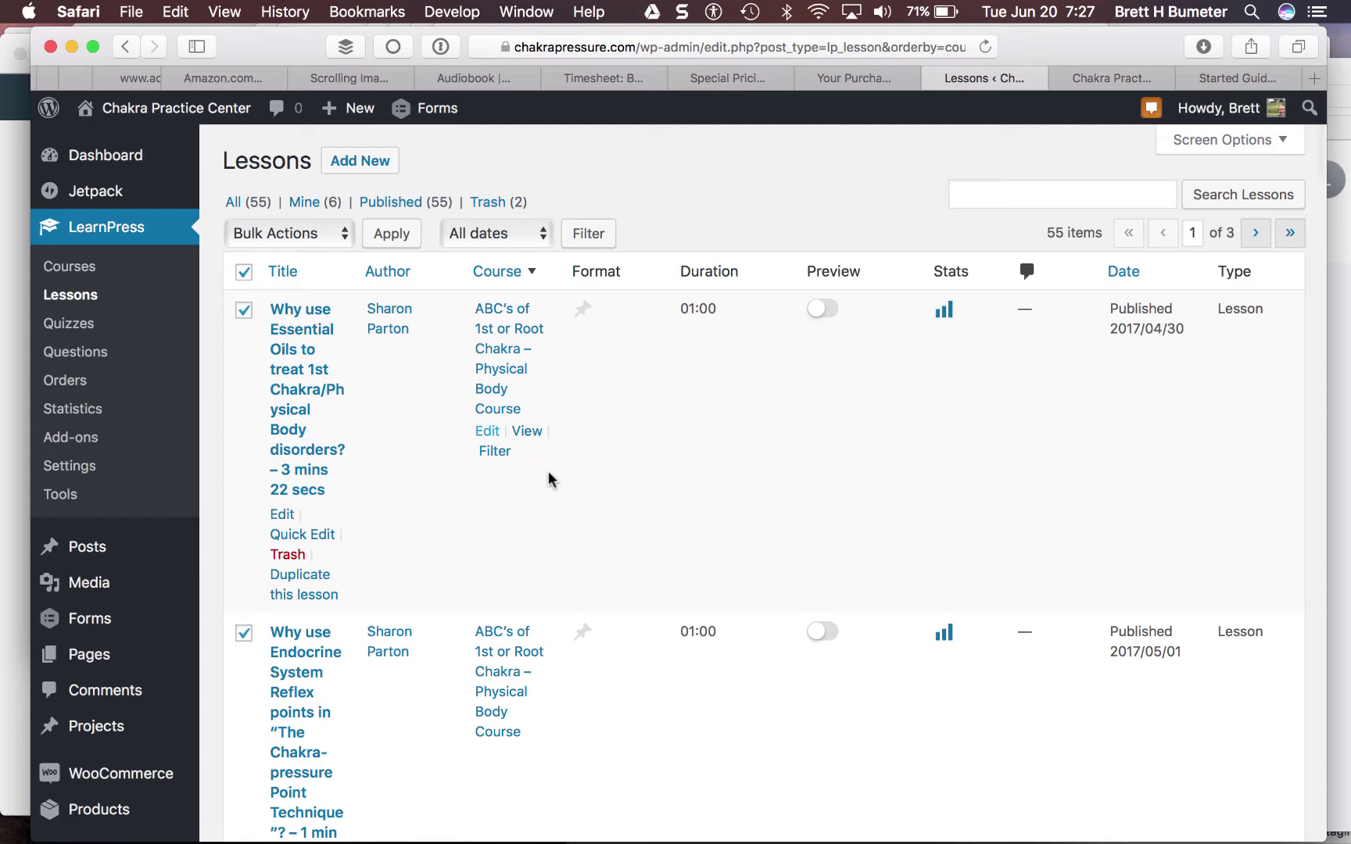
pyautogui.scroll(-10, 555, 473)
pyautogui.scroll(2, 557, 473)
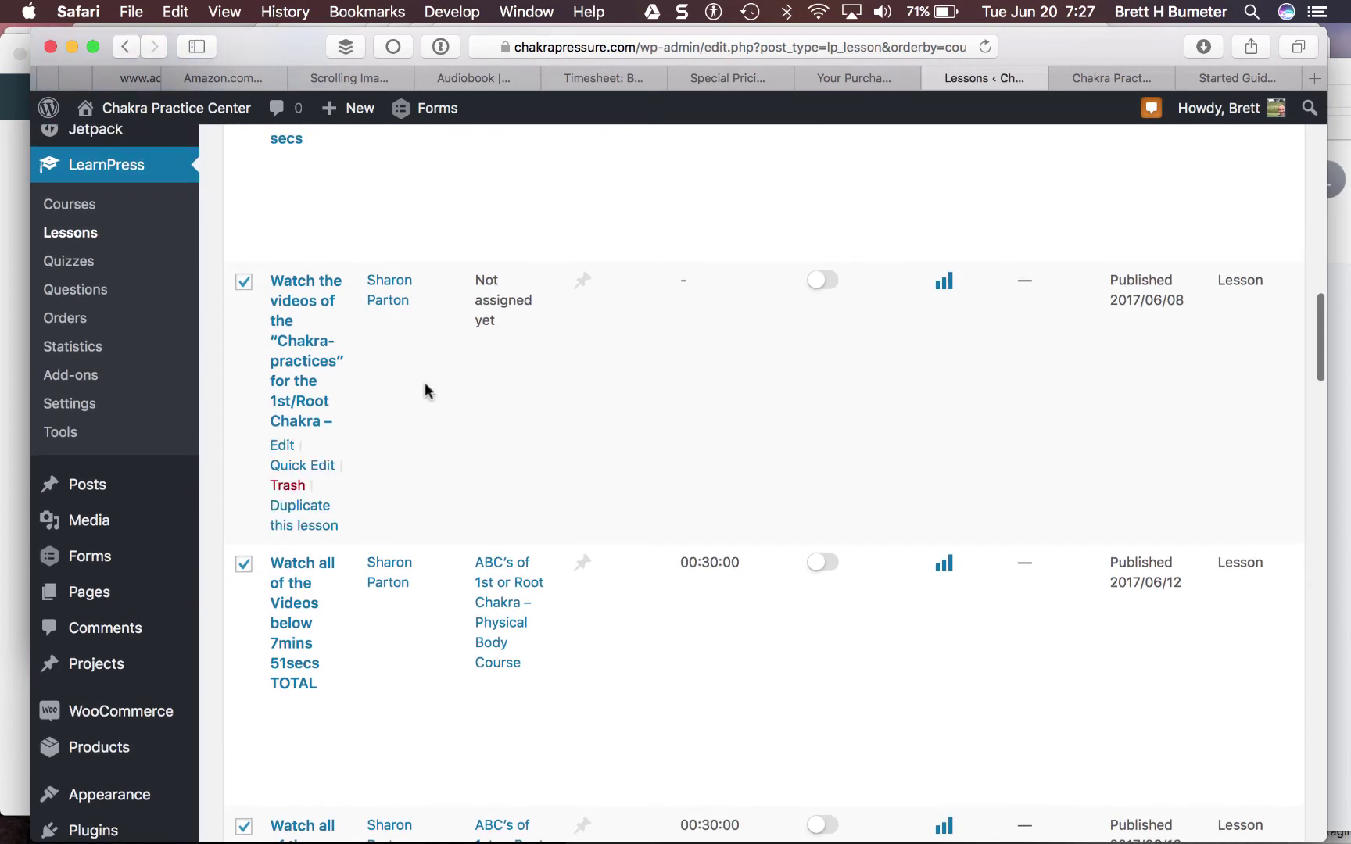
pyautogui.click(244, 283)
pyautogui.scroll(-10, 650, 439)
pyautogui.scroll(-20, 651, 446)
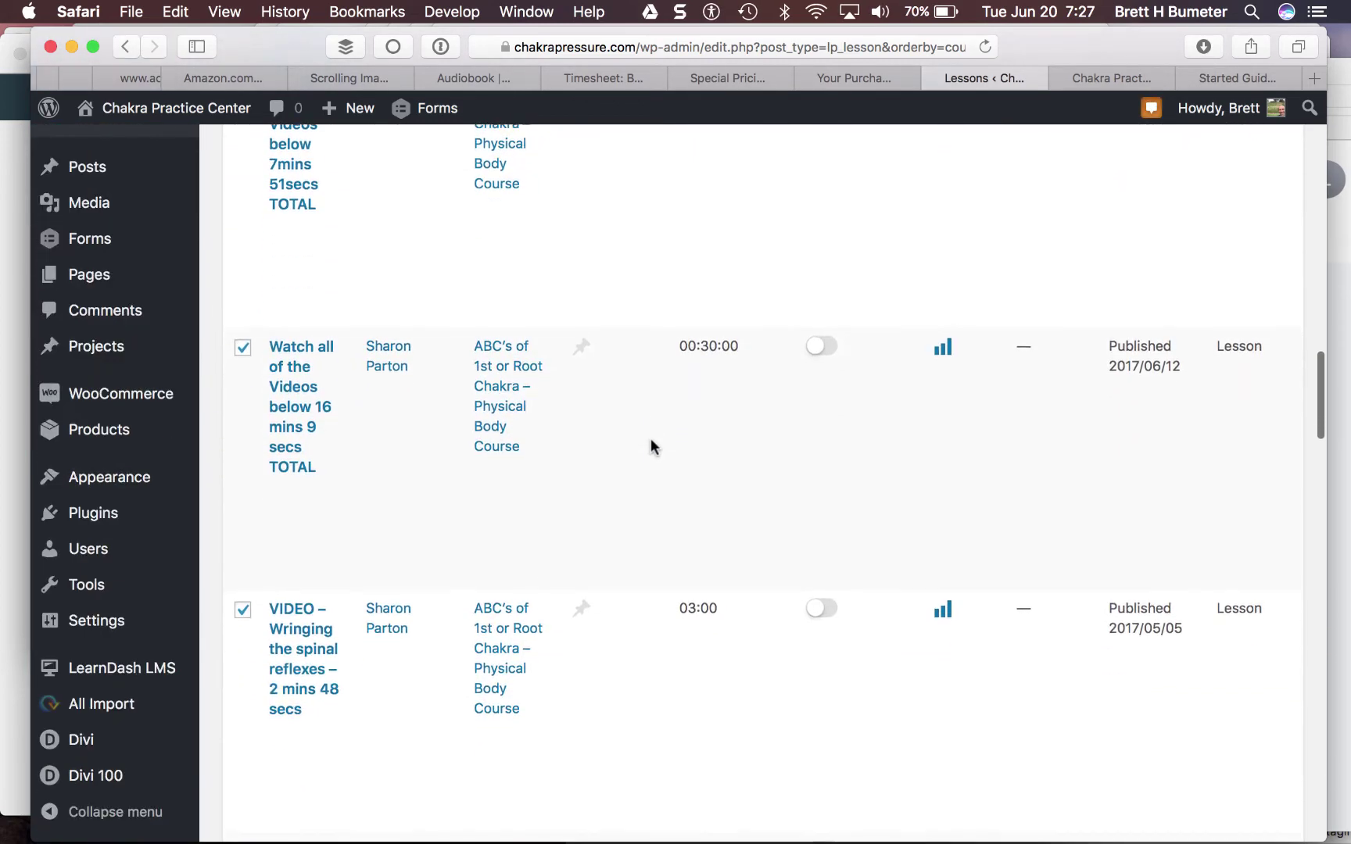
pyautogui.scroll(-20, 651, 445)
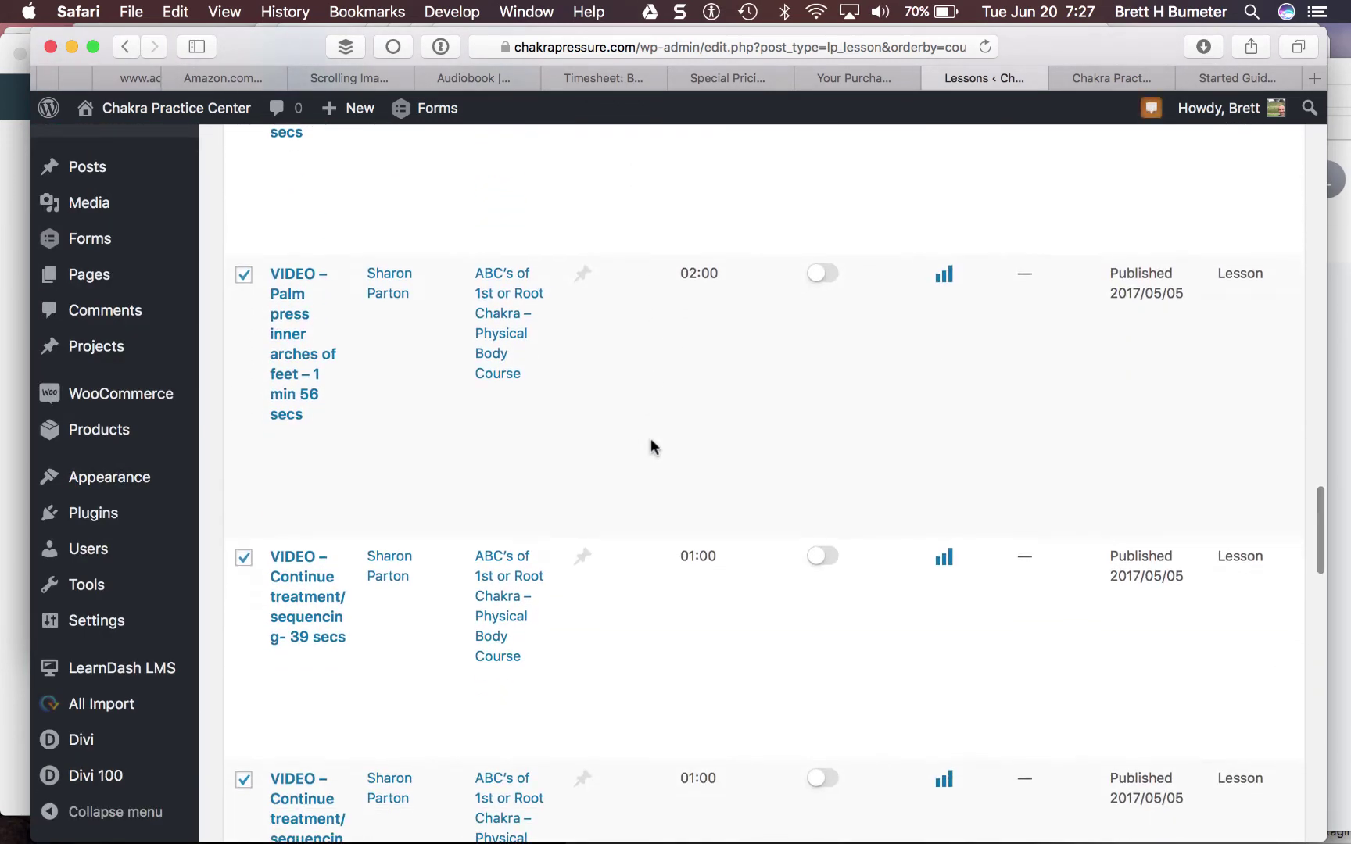
pyautogui.scroll(-10, 651, 440)
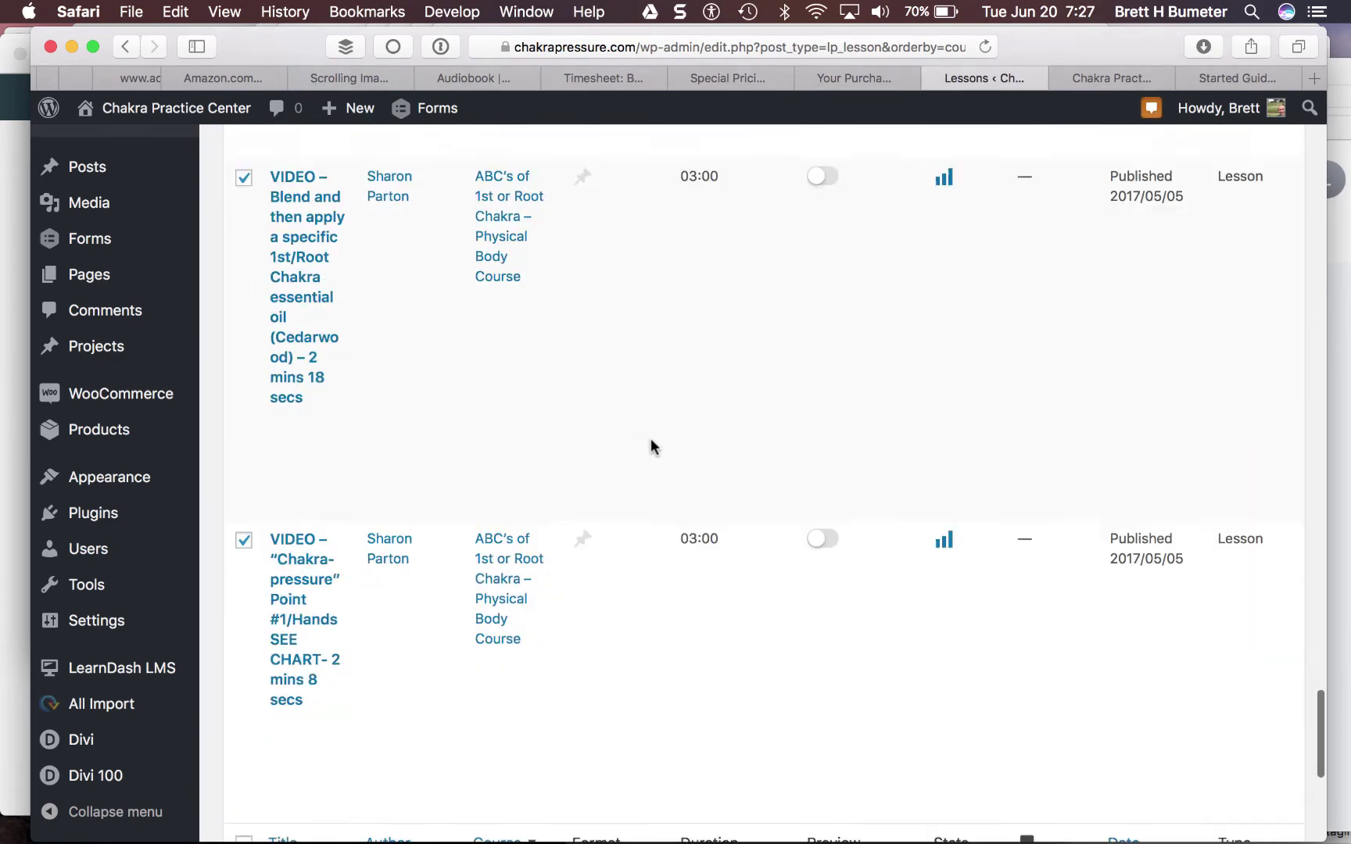
pyautogui.scroll(20, 651, 440)
pyautogui.scroll(20, 650, 442)
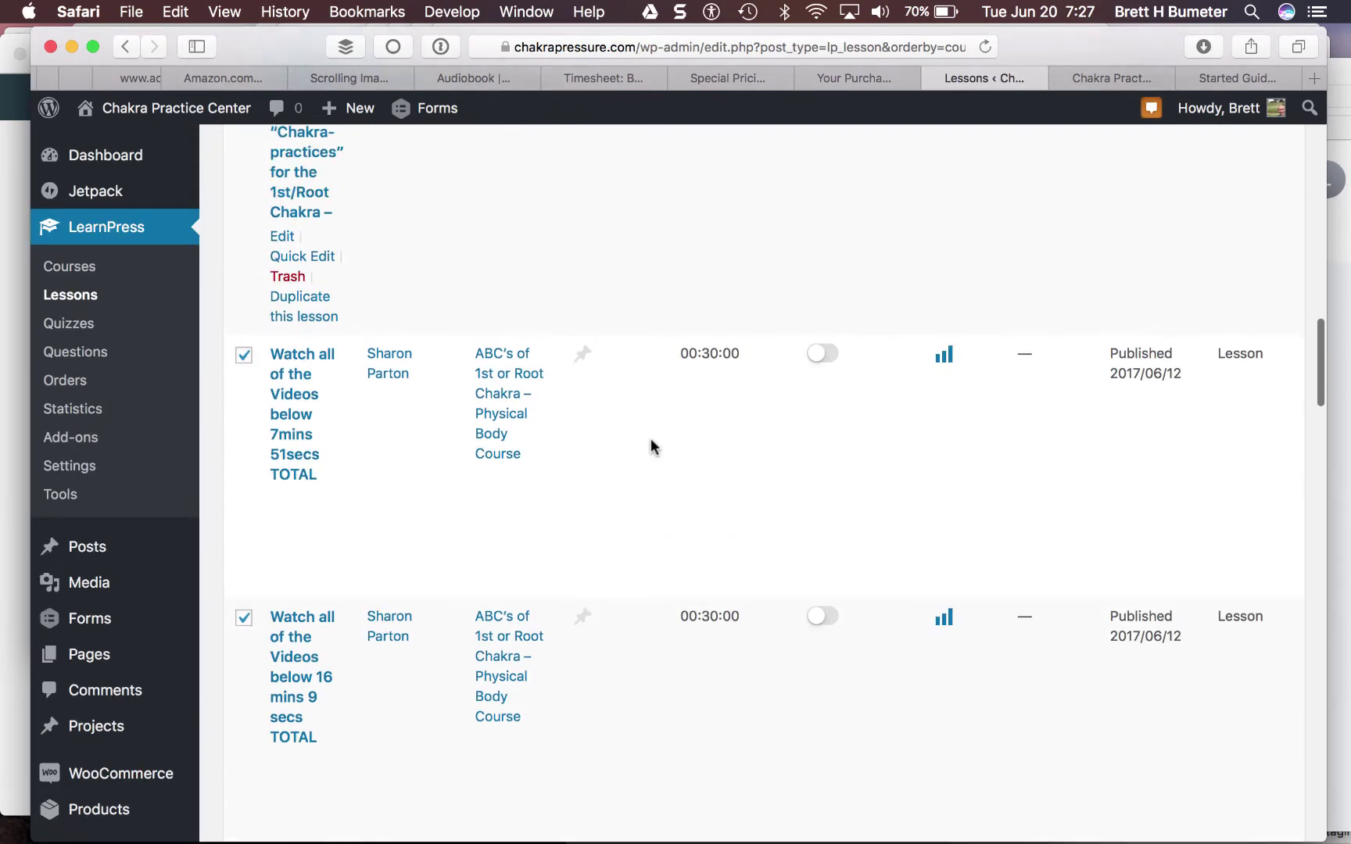
pyautogui.scroll(5, 650, 446)
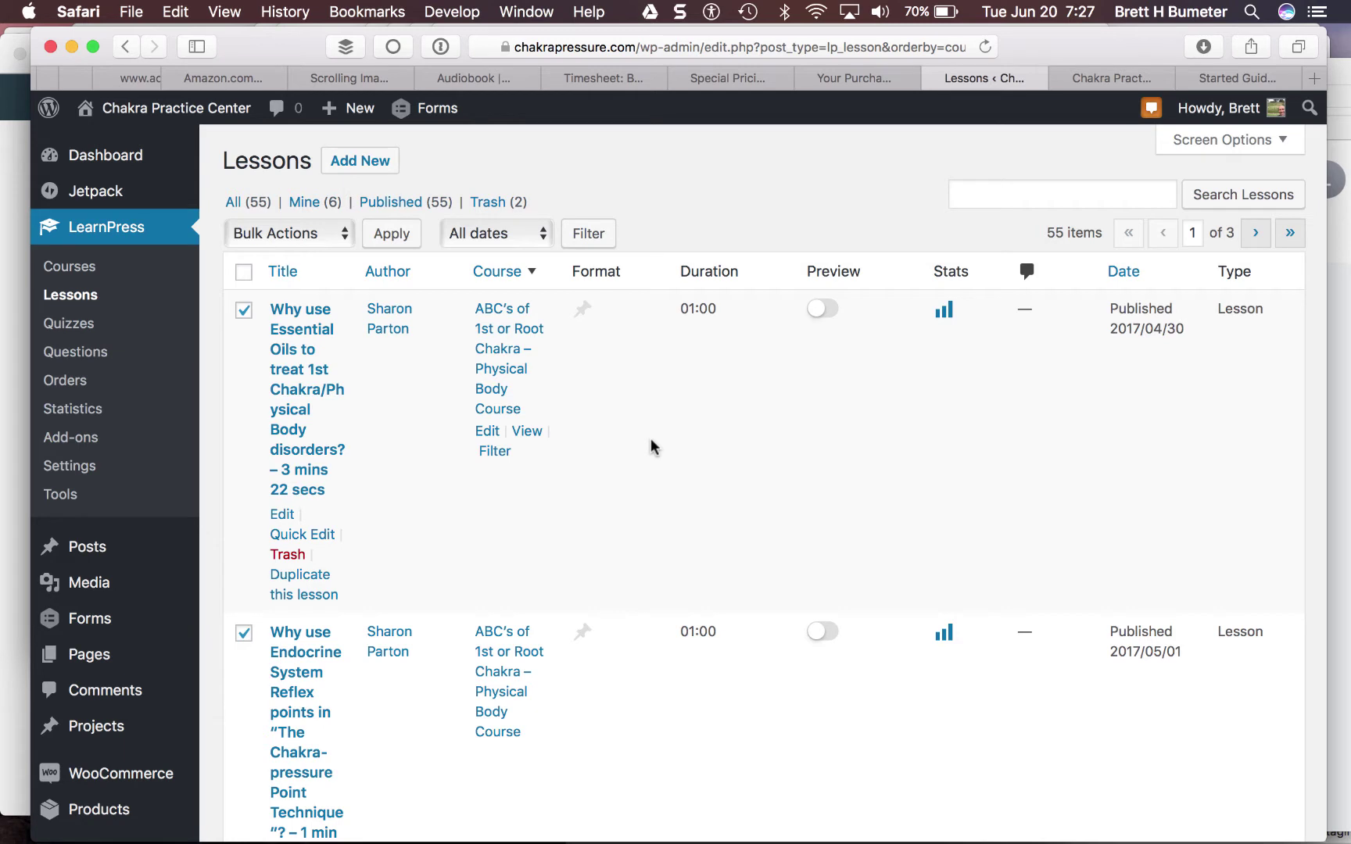
# Step: Bulk-edit the 19 selected lessons to the LearnDash Lesson post type
pyautogui.click(326, 232)
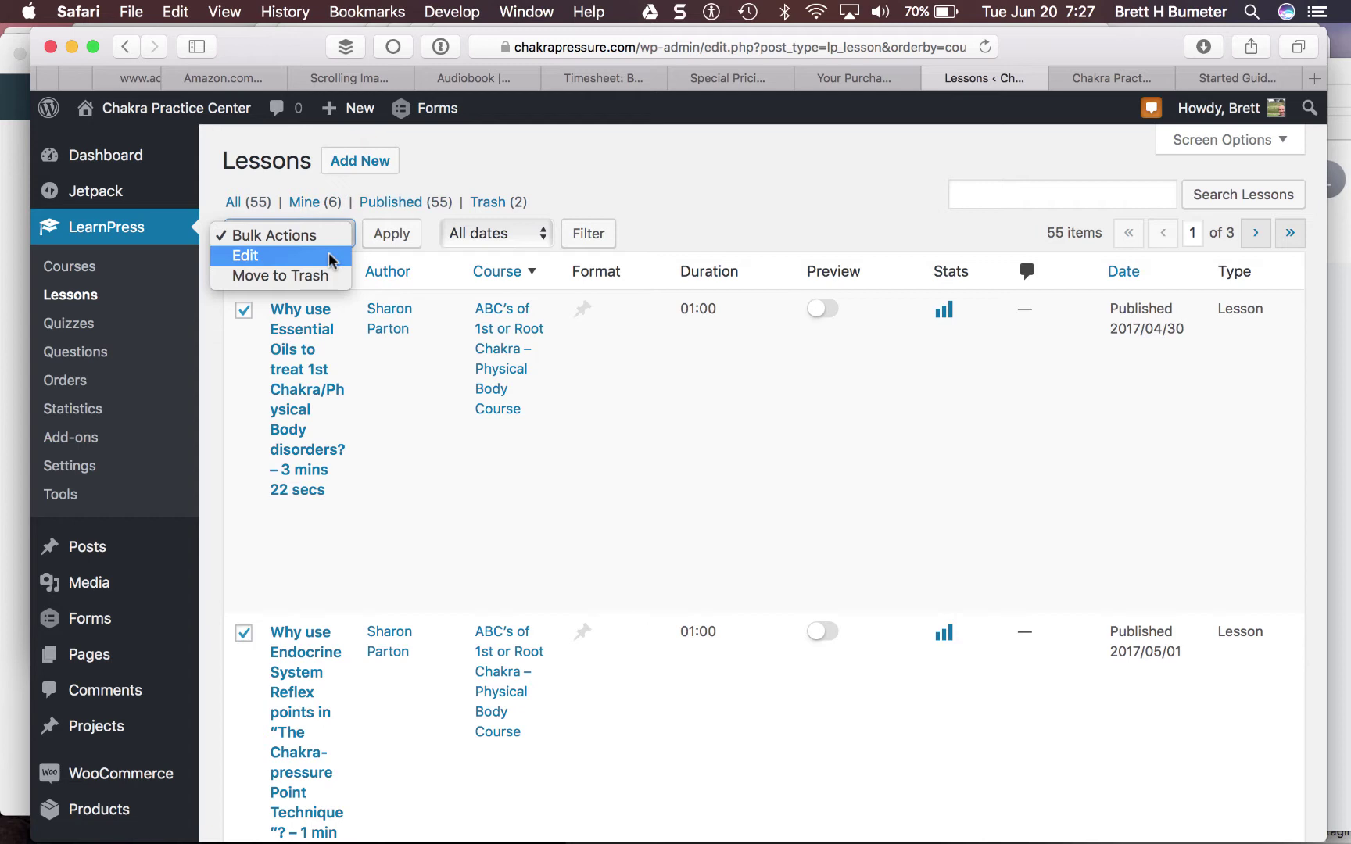
pyautogui.click(329, 258)
pyautogui.click(394, 236)
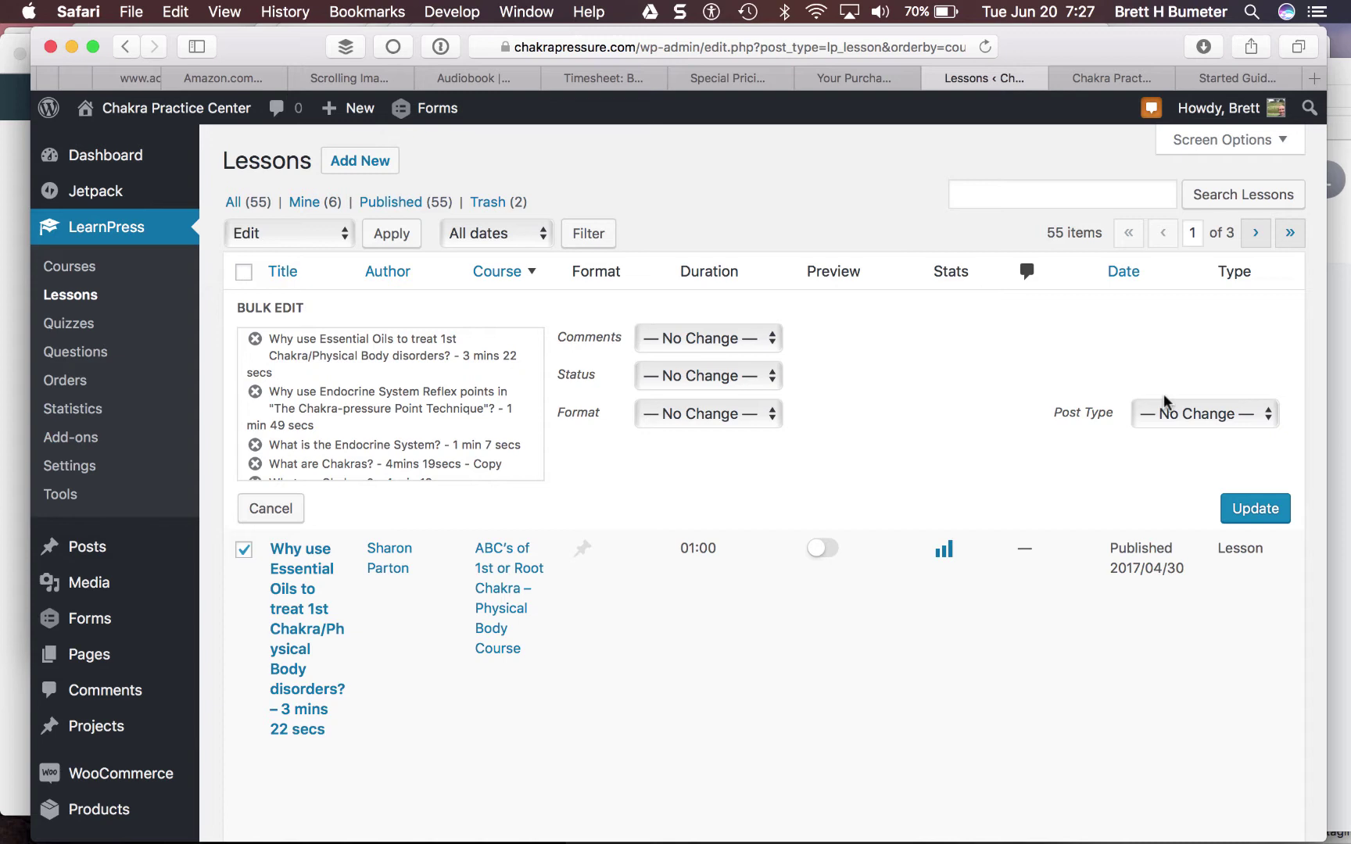
pyautogui.click(1217, 418)
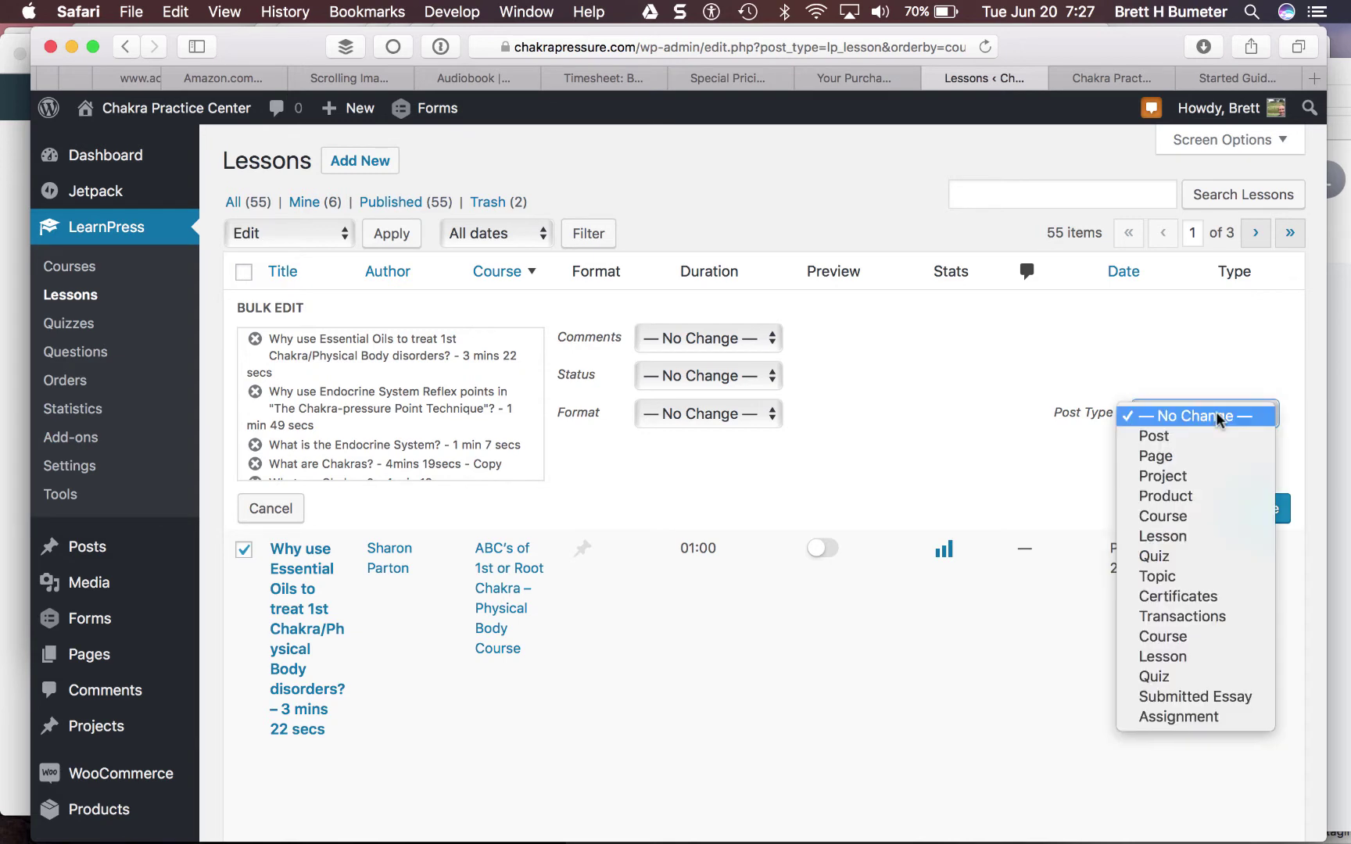
pyautogui.click(1206, 530)
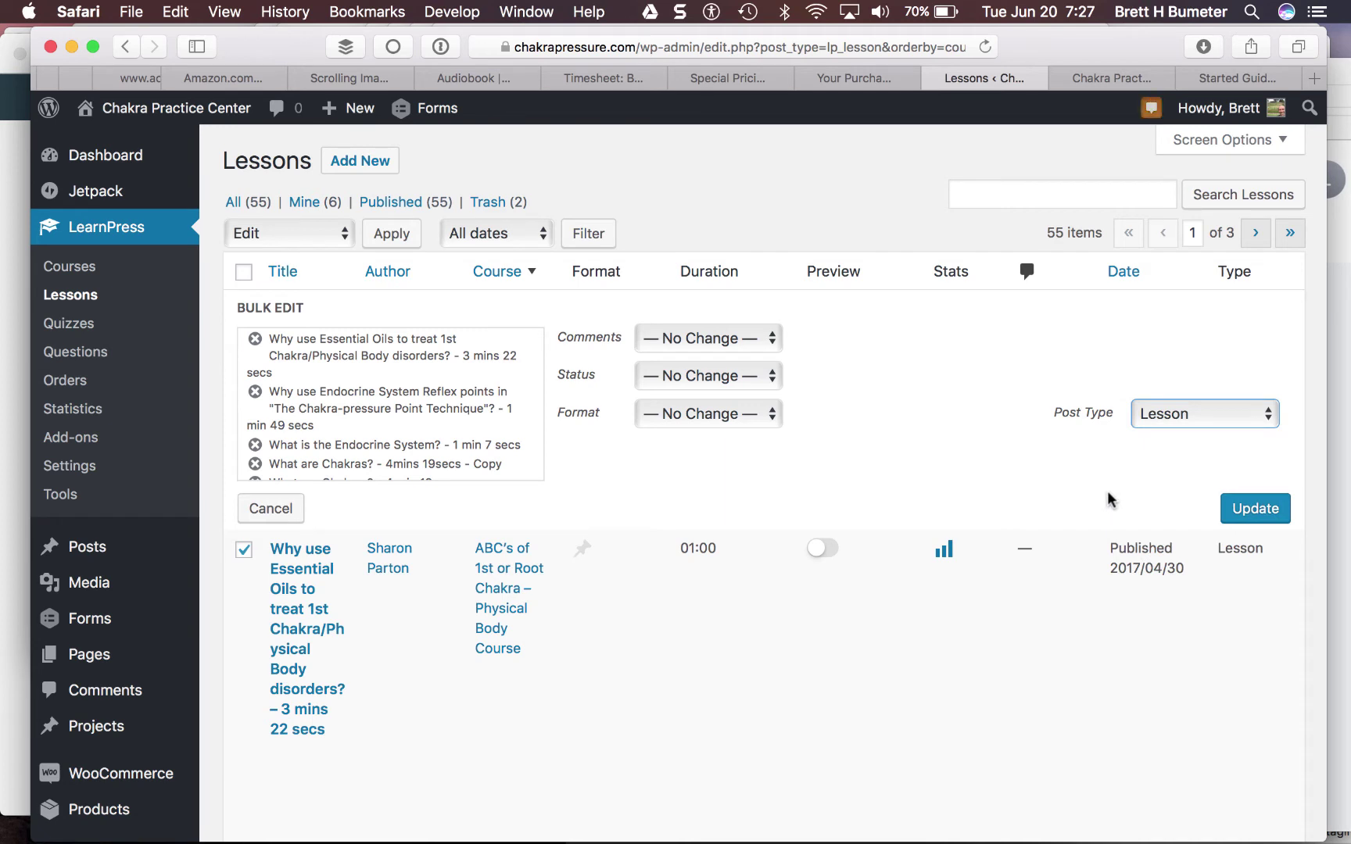
pyautogui.click(1249, 515)
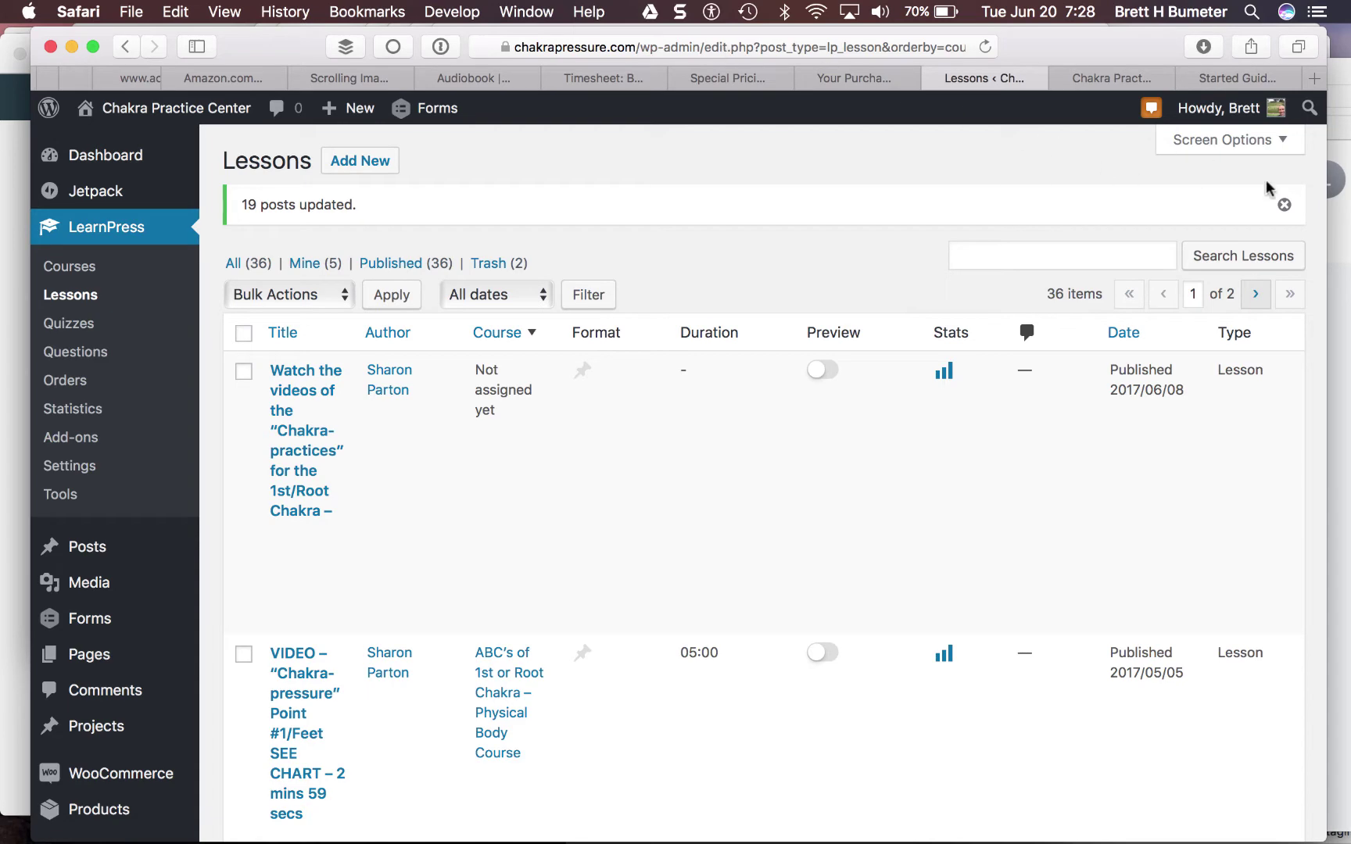
pyautogui.click(1262, 142)
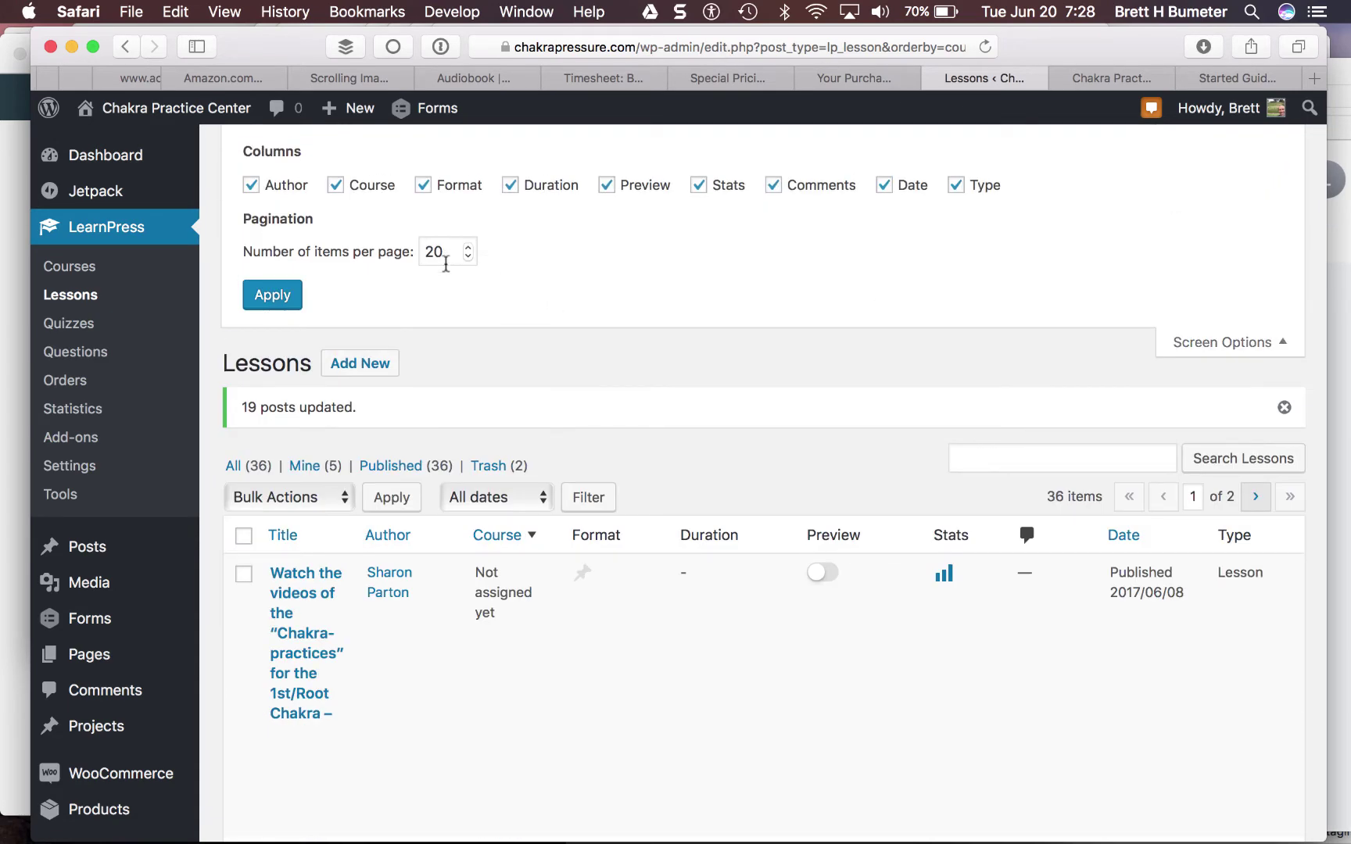
pyautogui.click(1228, 344)
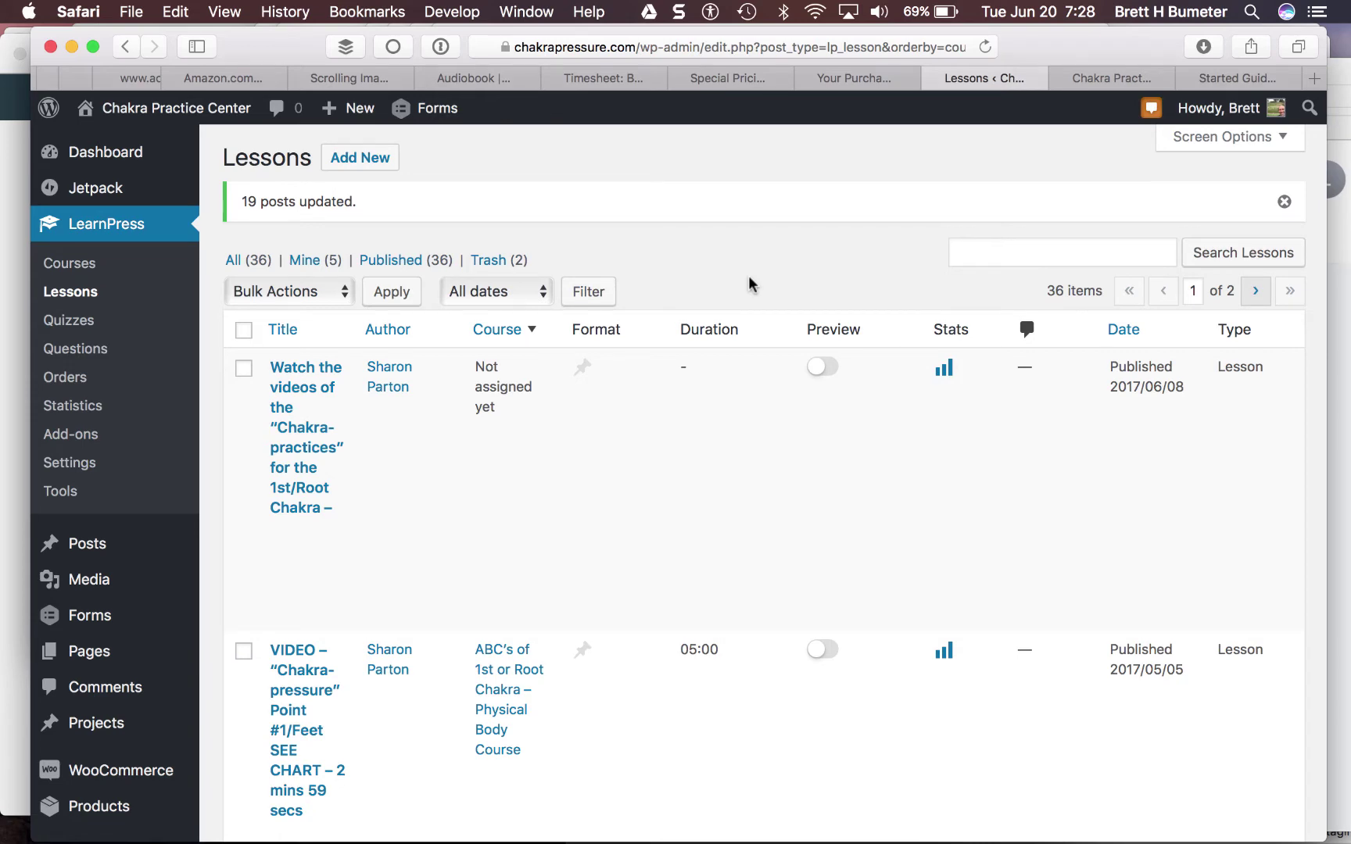
# Step: Open LearnDash LMS Lessons and scroll through its 20 published lessons
pyautogui.scroll(-10, 749, 281)
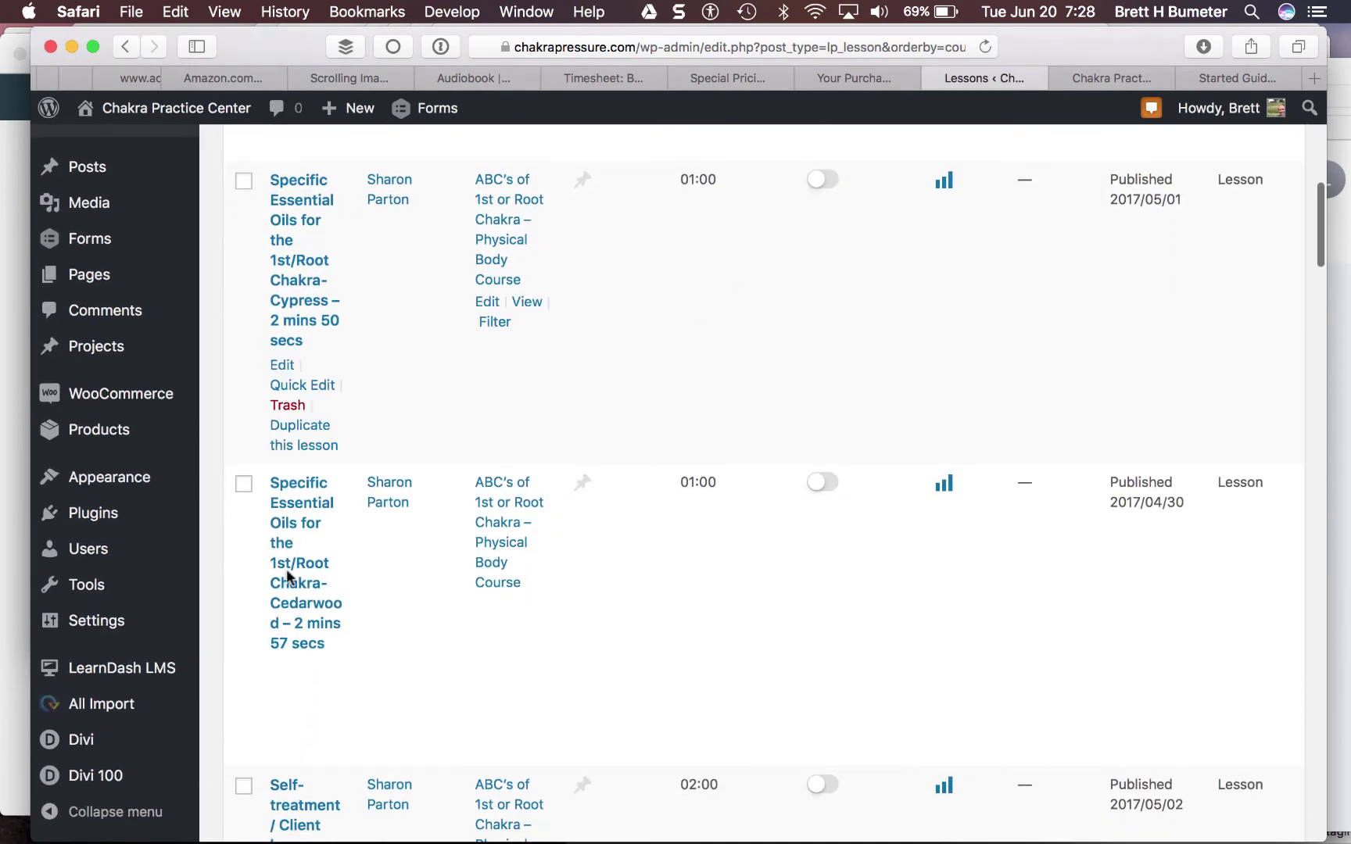
pyautogui.moveTo(166, 671)
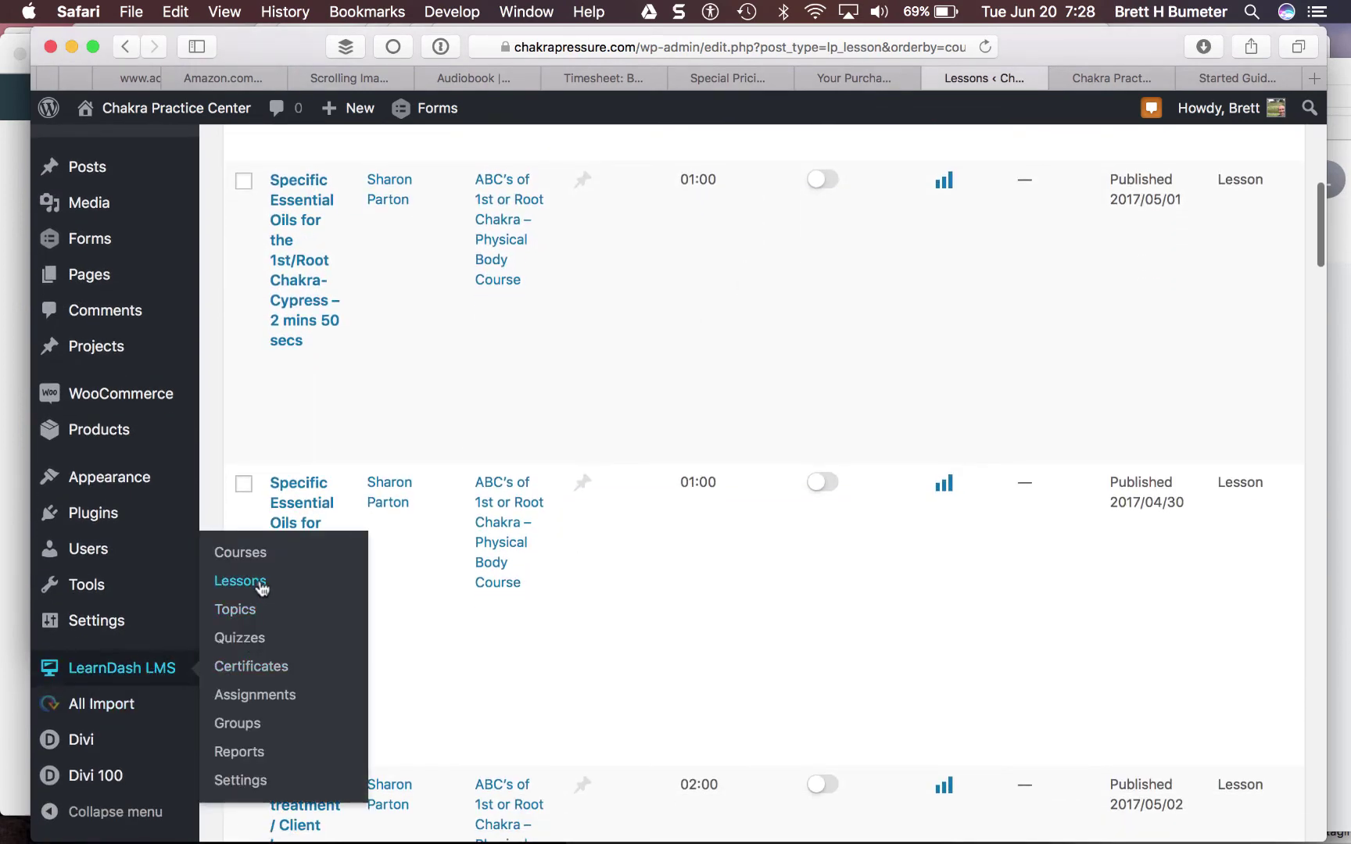
pyautogui.click(259, 585)
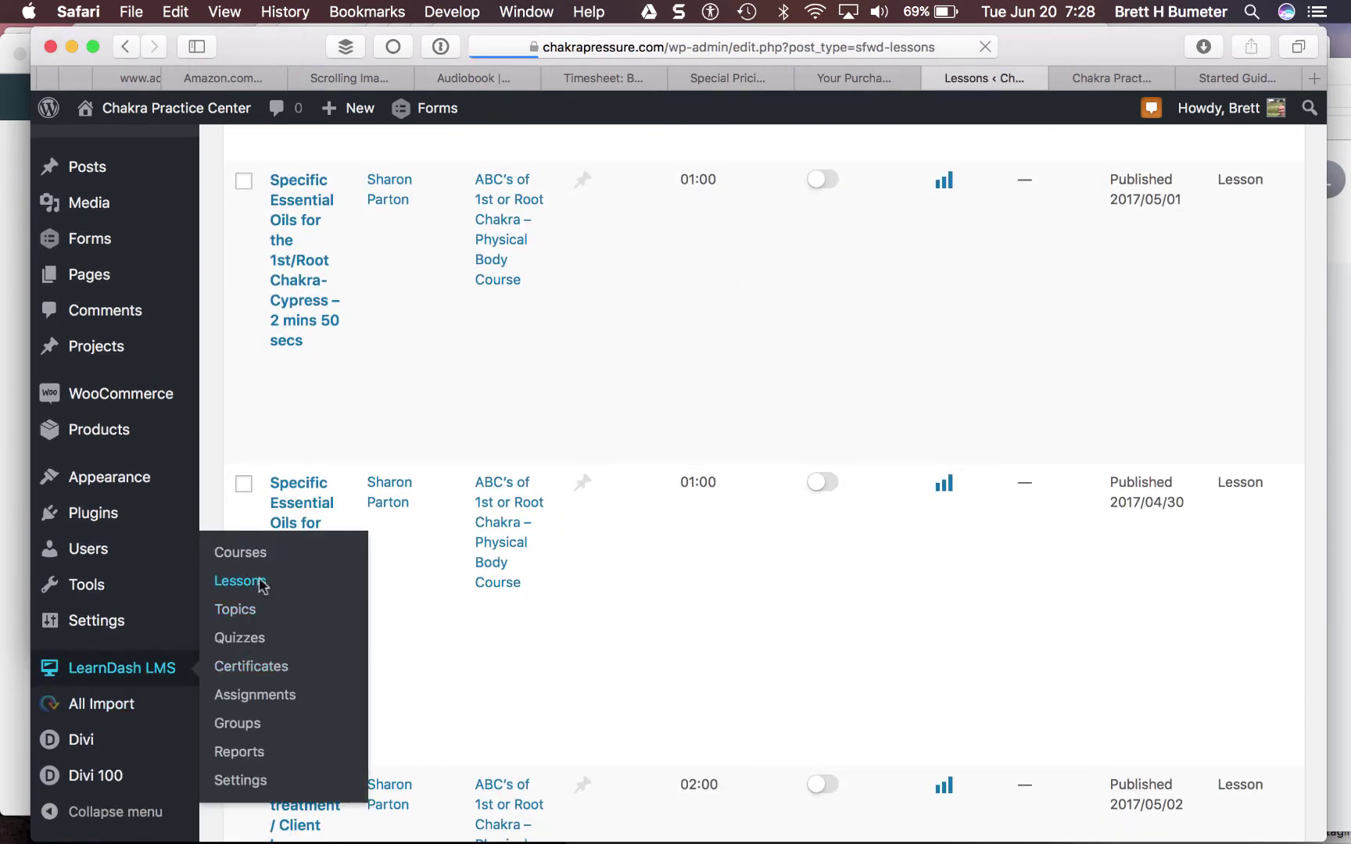
pyautogui.scroll(-1, 706, 531)
pyautogui.scroll(-15, 705, 528)
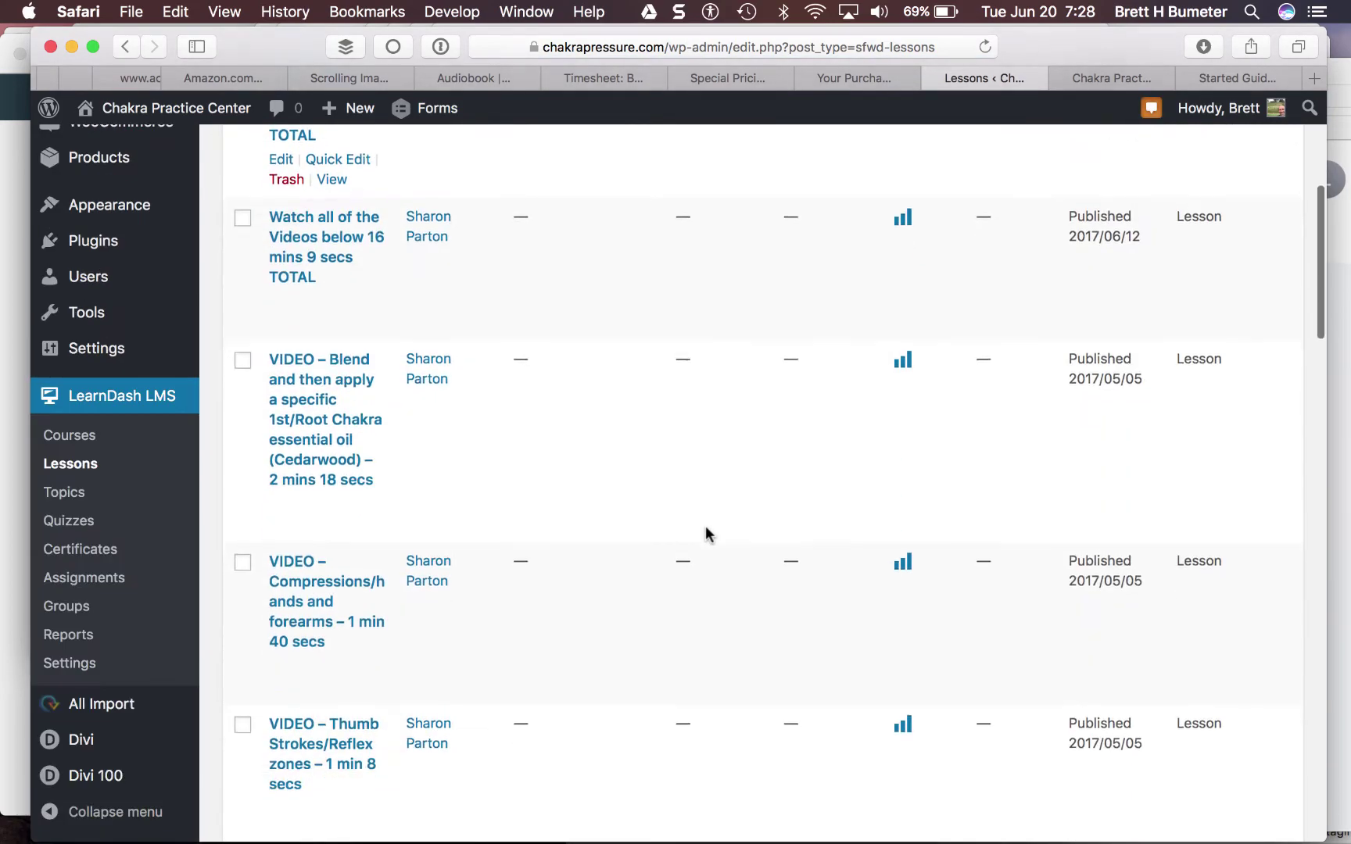
pyautogui.scroll(-15, 705, 535)
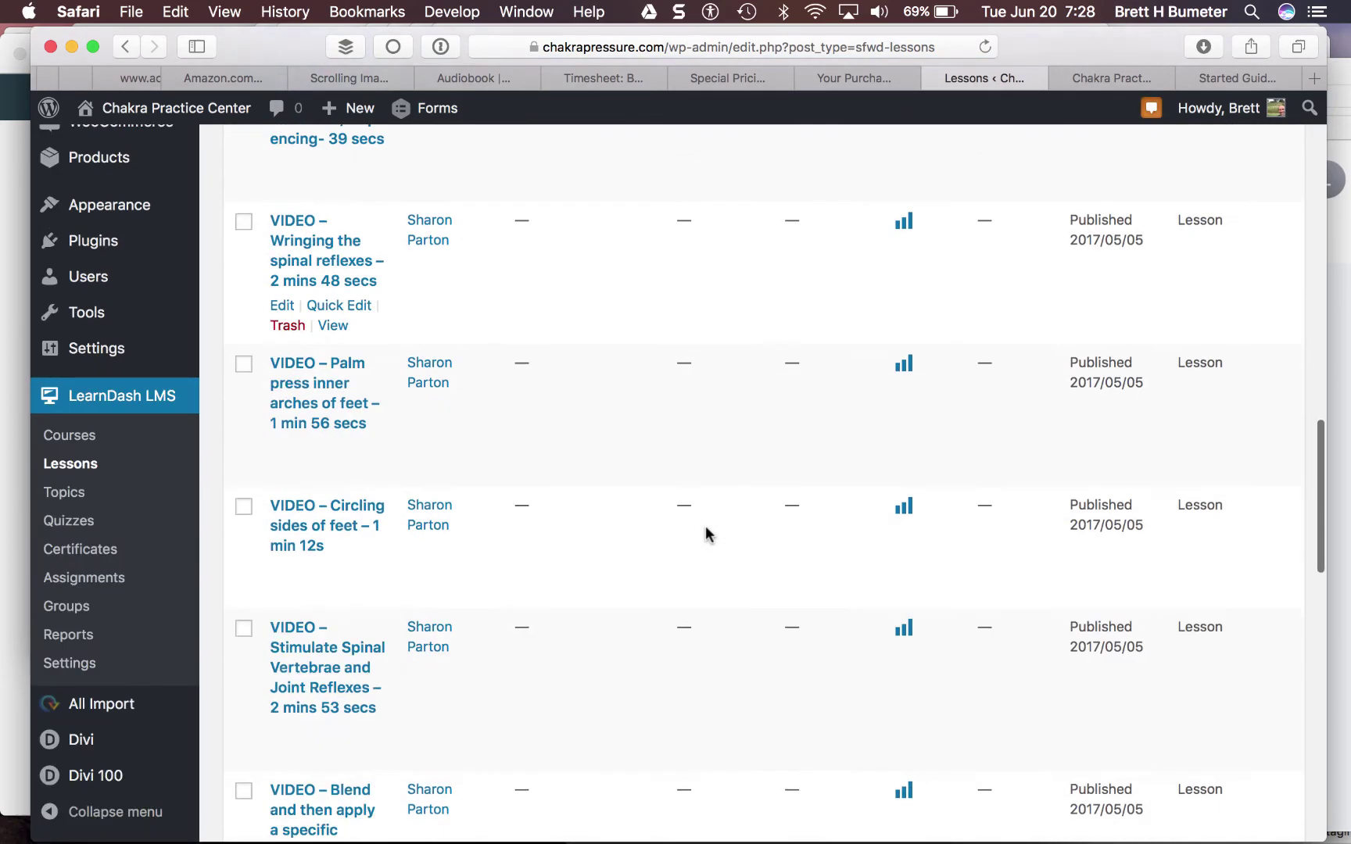
pyautogui.scroll(20, 705, 531)
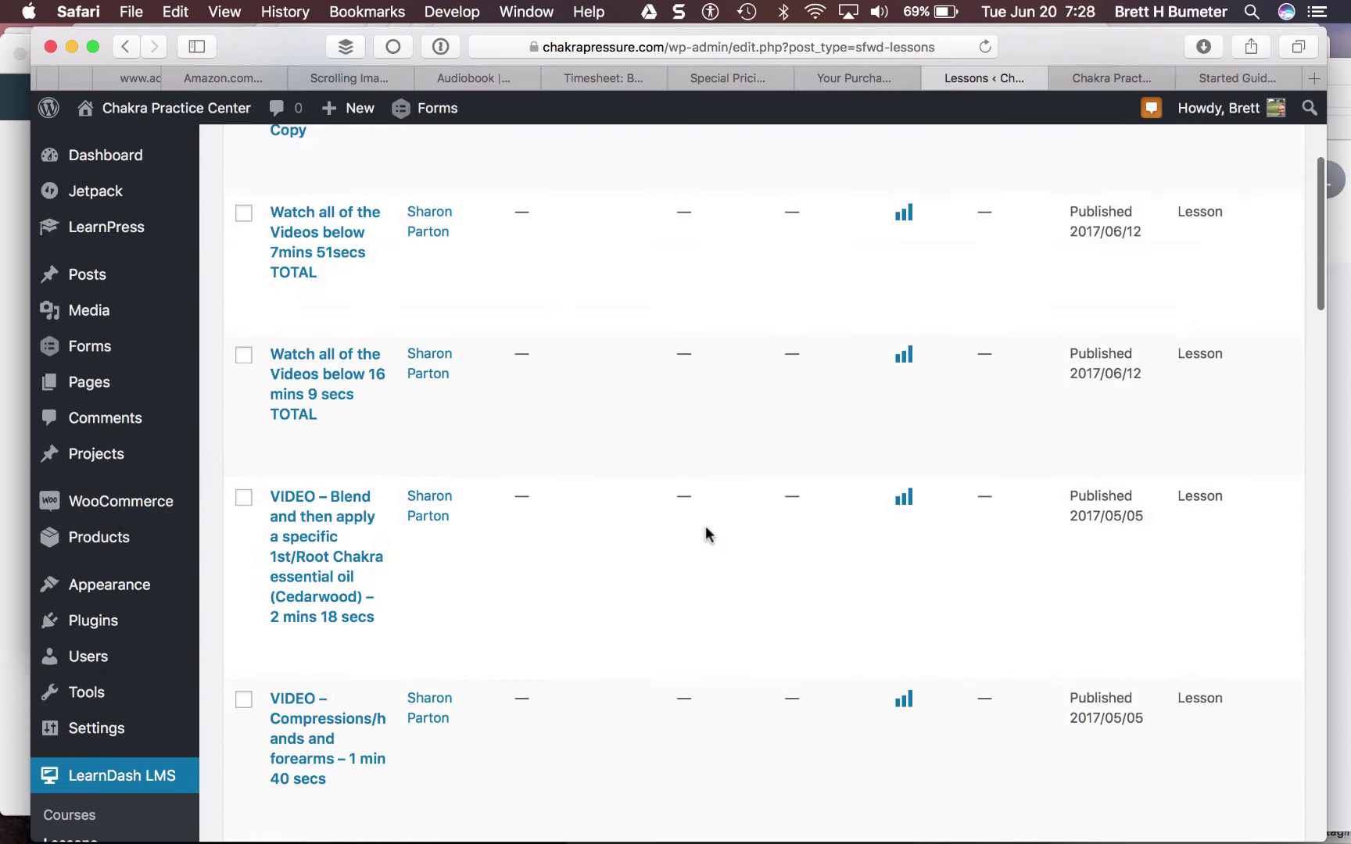
# Step: Reopen LearnPress Lessons and sort it by Course in reverse order
pyautogui.moveTo(173, 238)
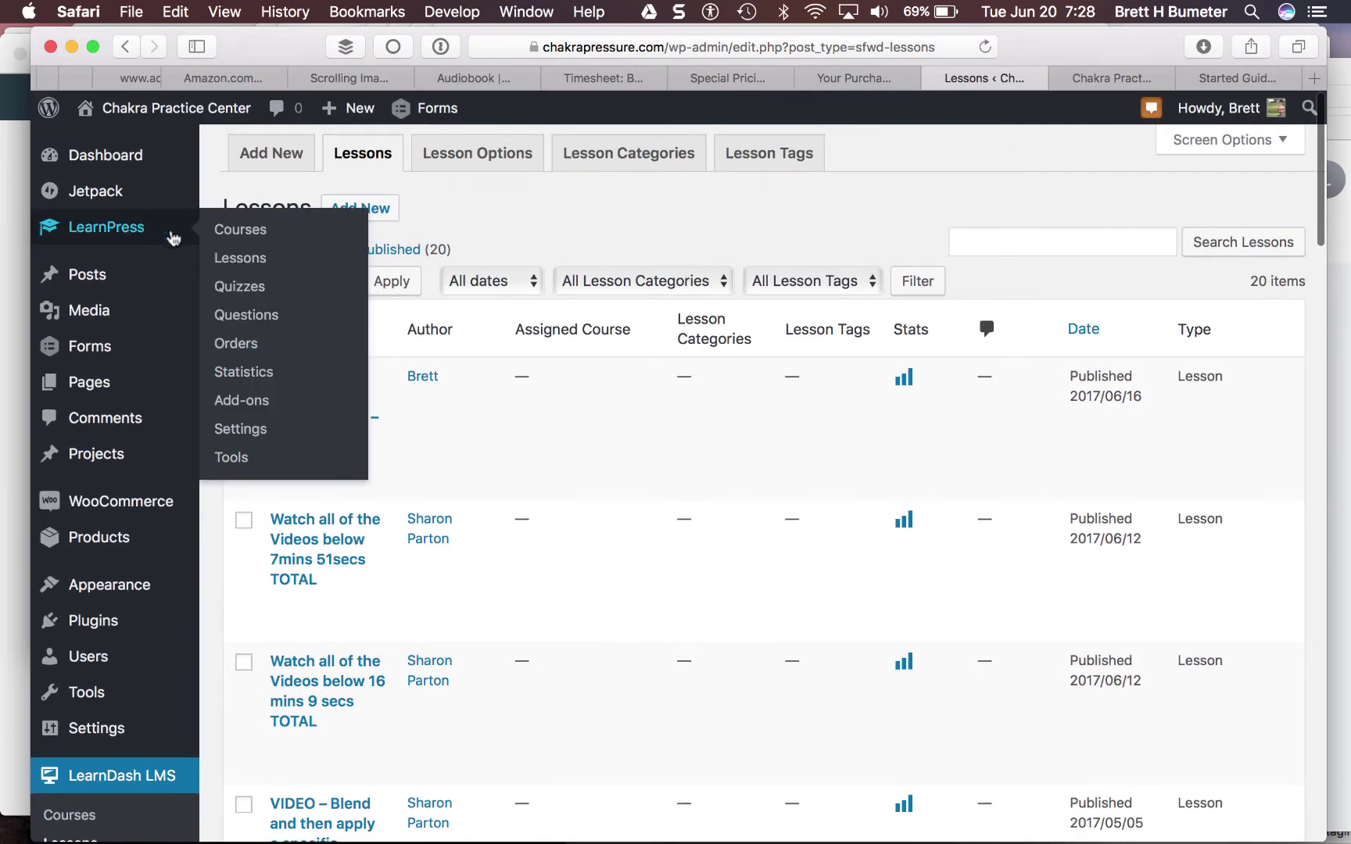
pyautogui.click(241, 260)
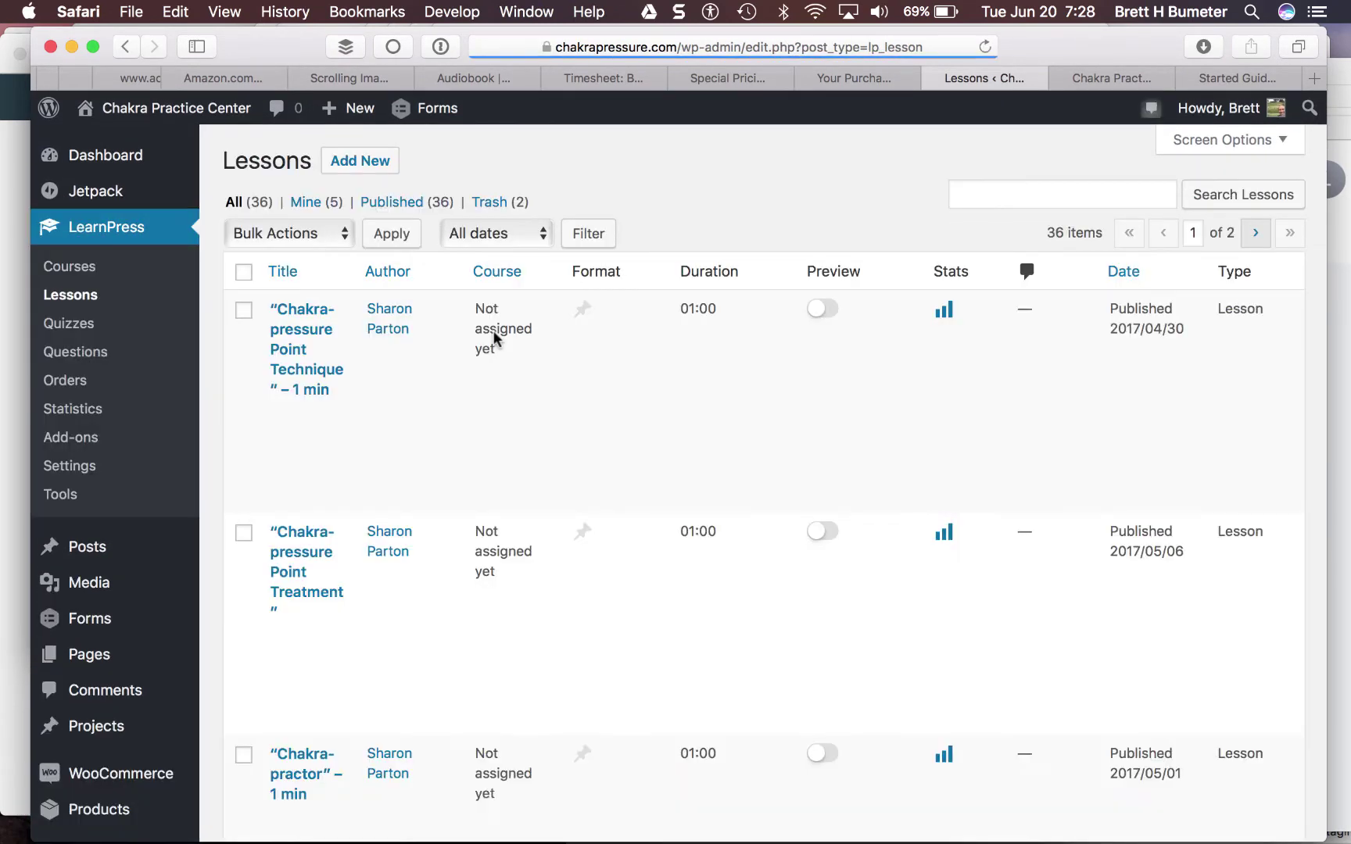
pyautogui.click(512, 277)
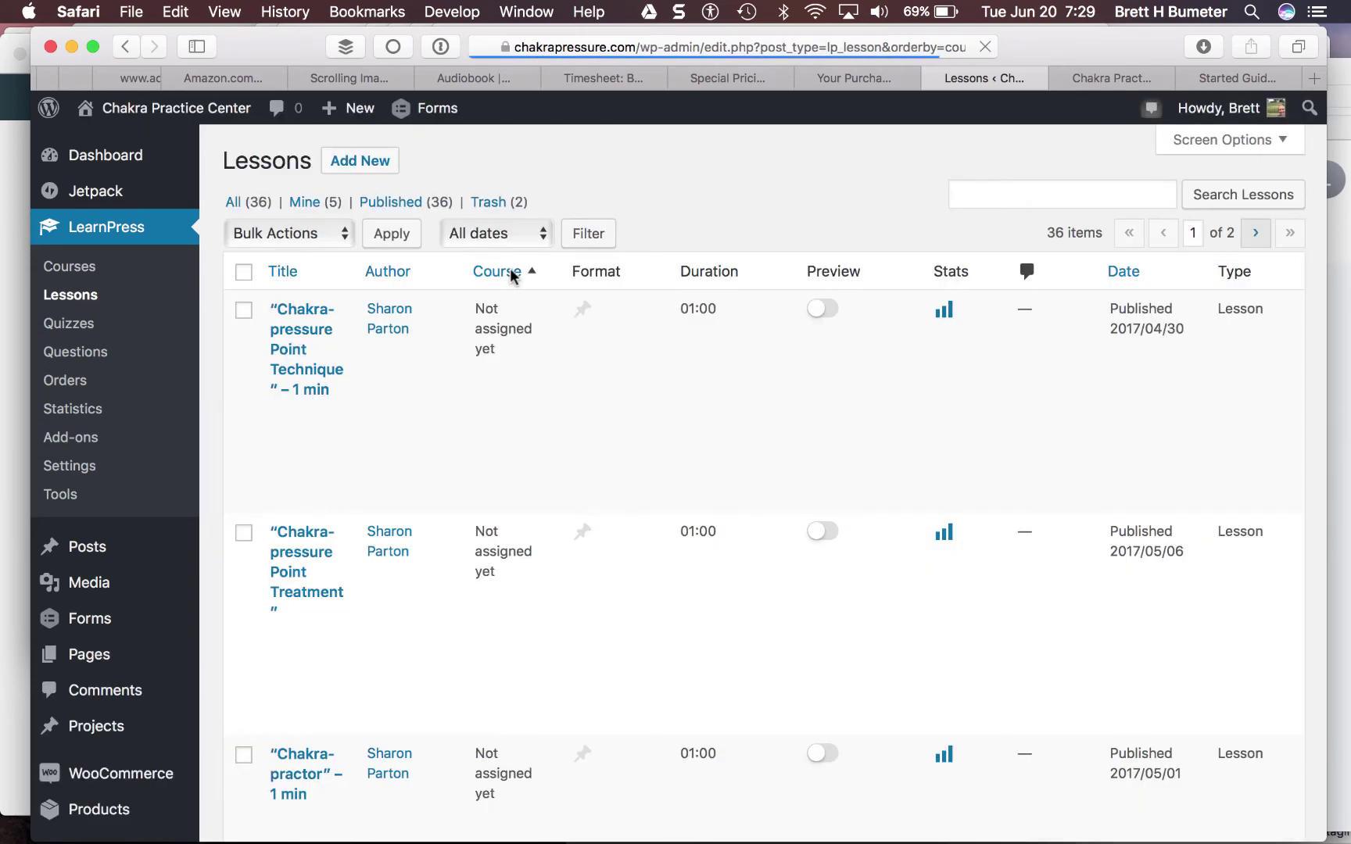
pyautogui.scroll(-1, 525, 356)
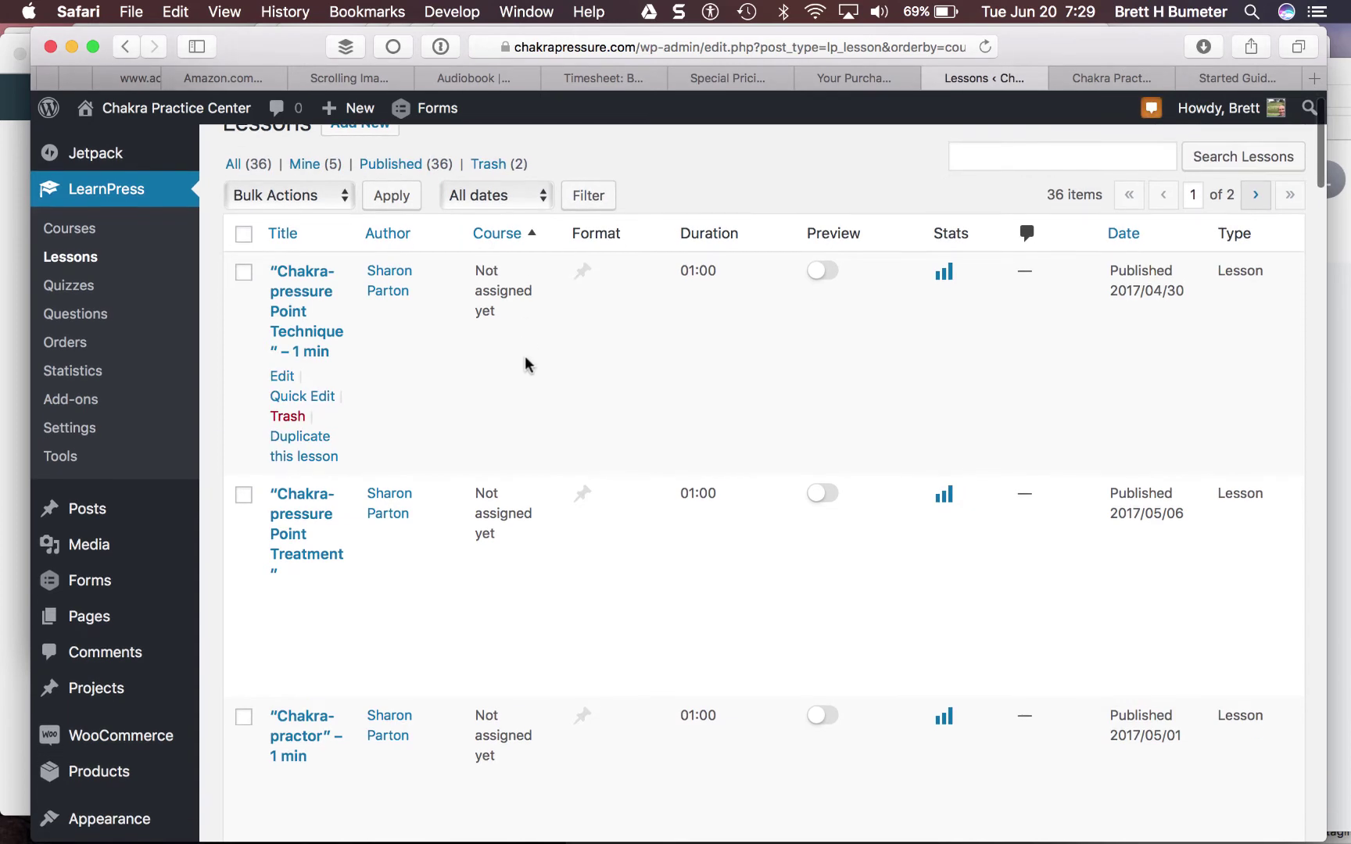
pyautogui.click(503, 235)
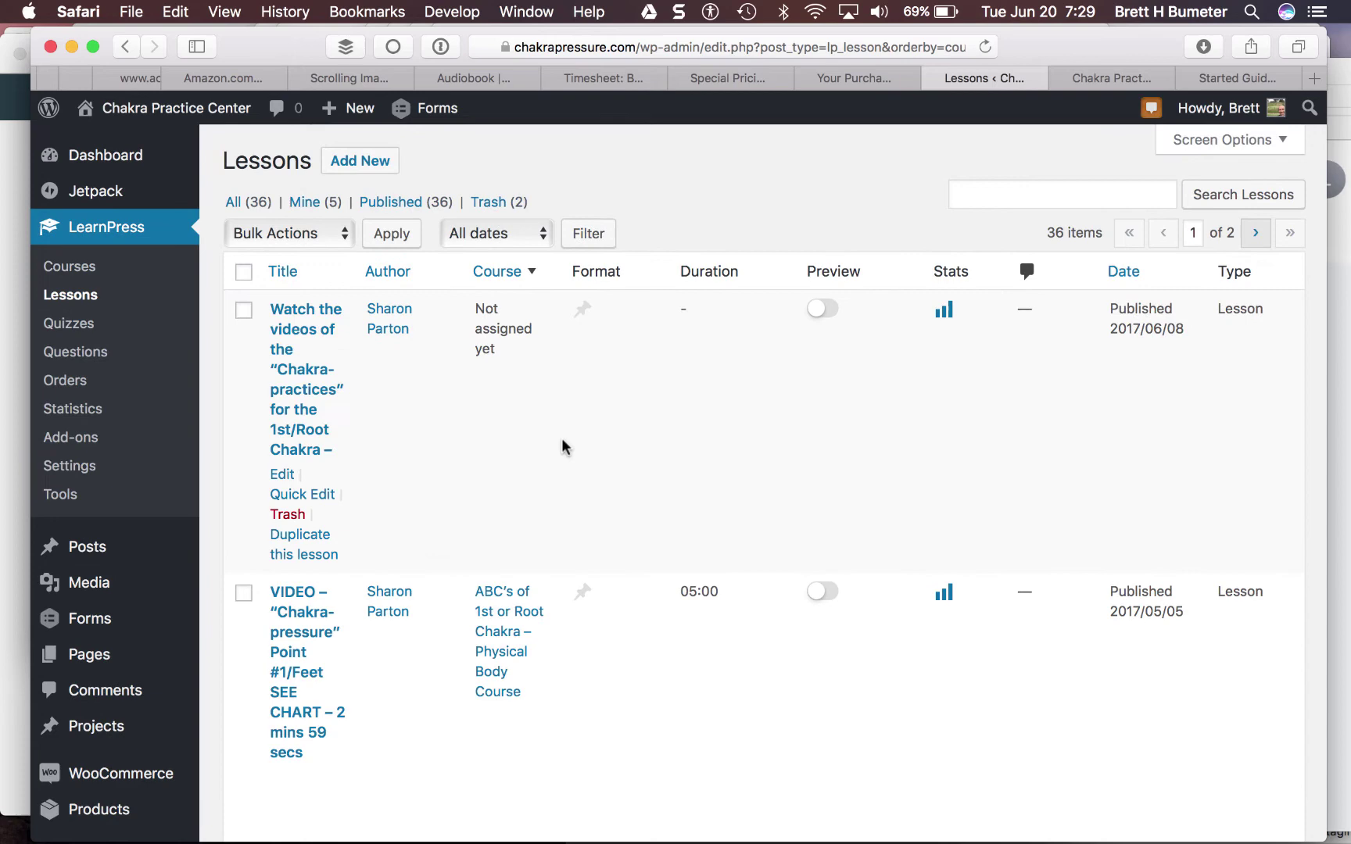
# Step: Select all lessons on the page except those marked 'Not assigned yet'
pyautogui.click(243, 272)
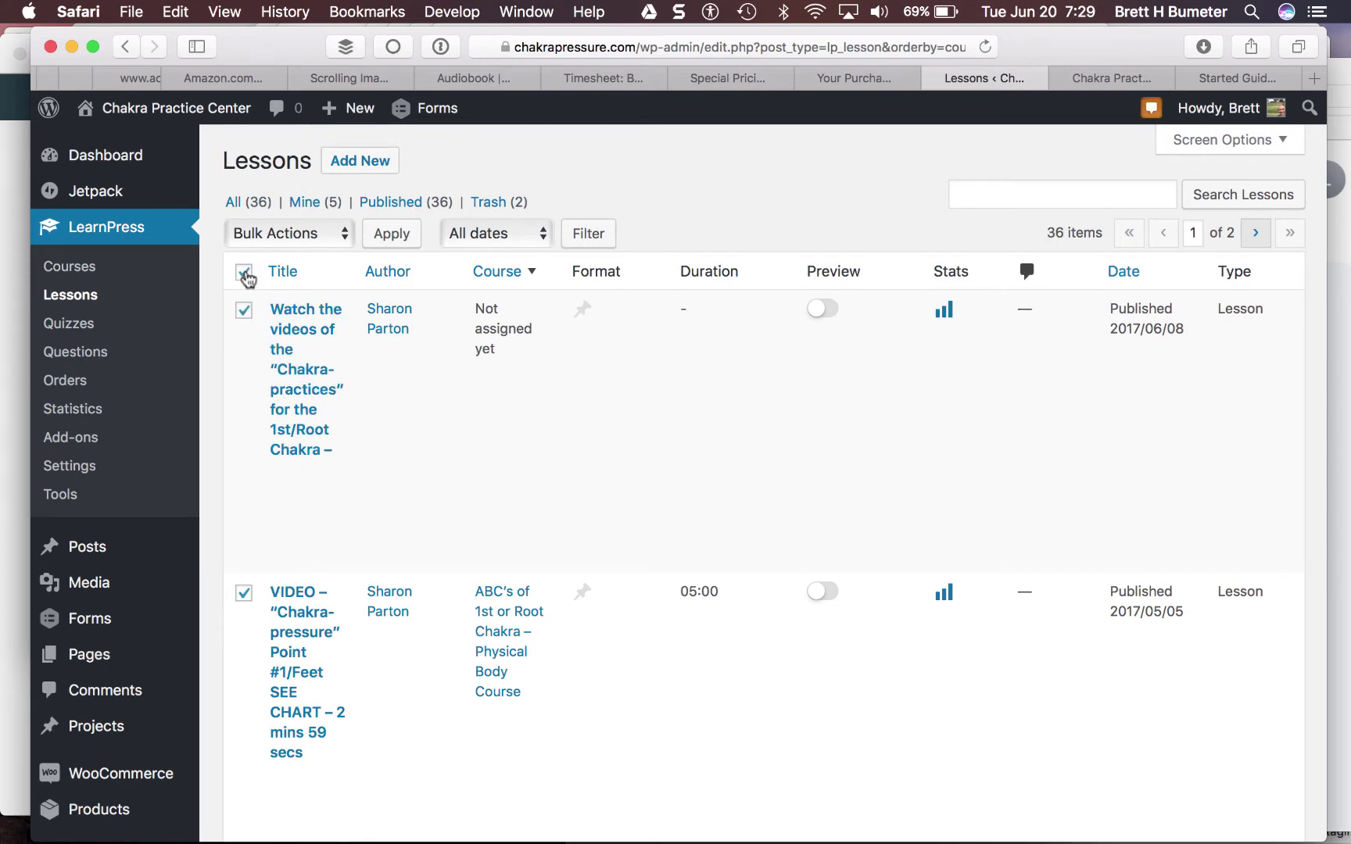
pyautogui.click(245, 312)
pyautogui.scroll(-15, 563, 421)
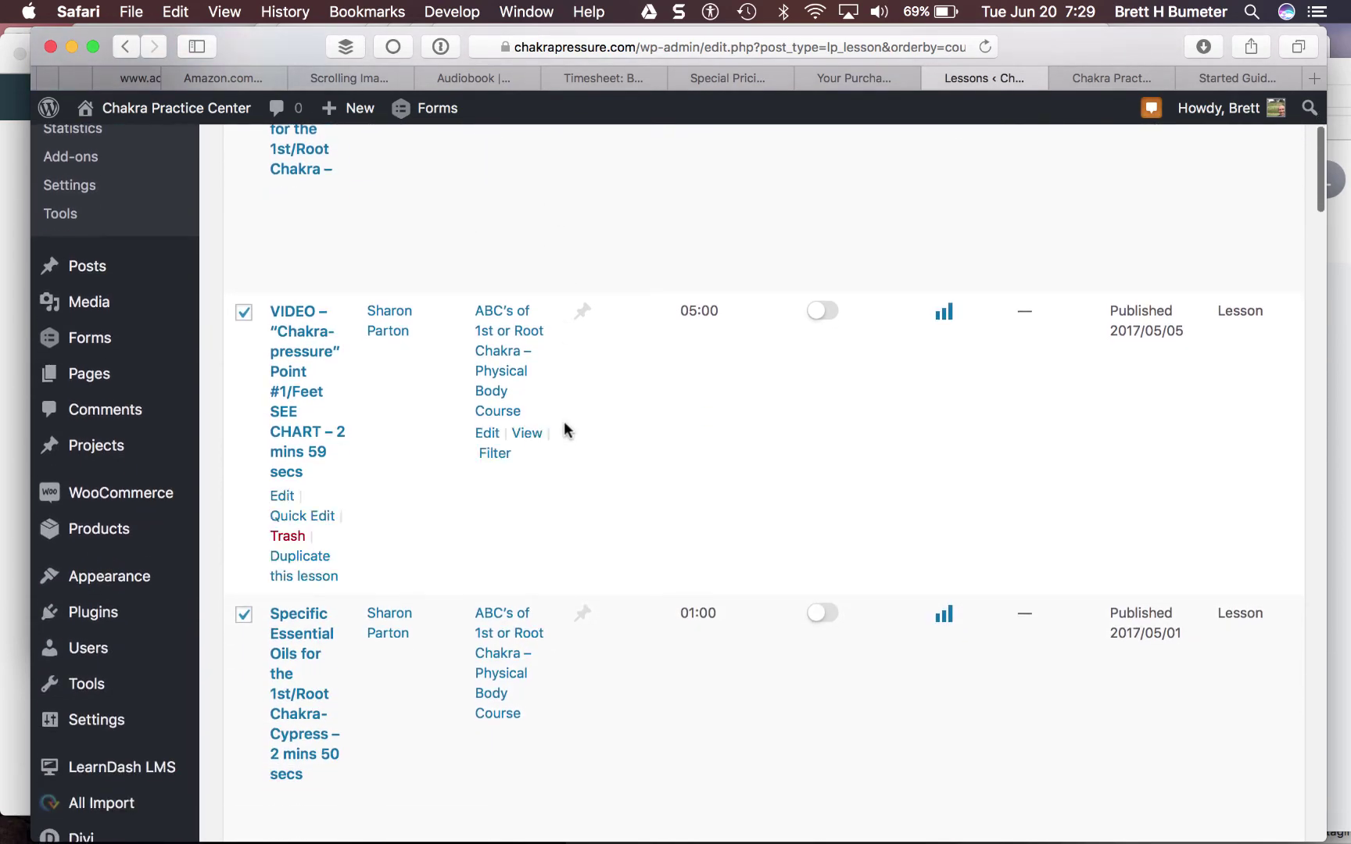
pyautogui.scroll(-20, 563, 423)
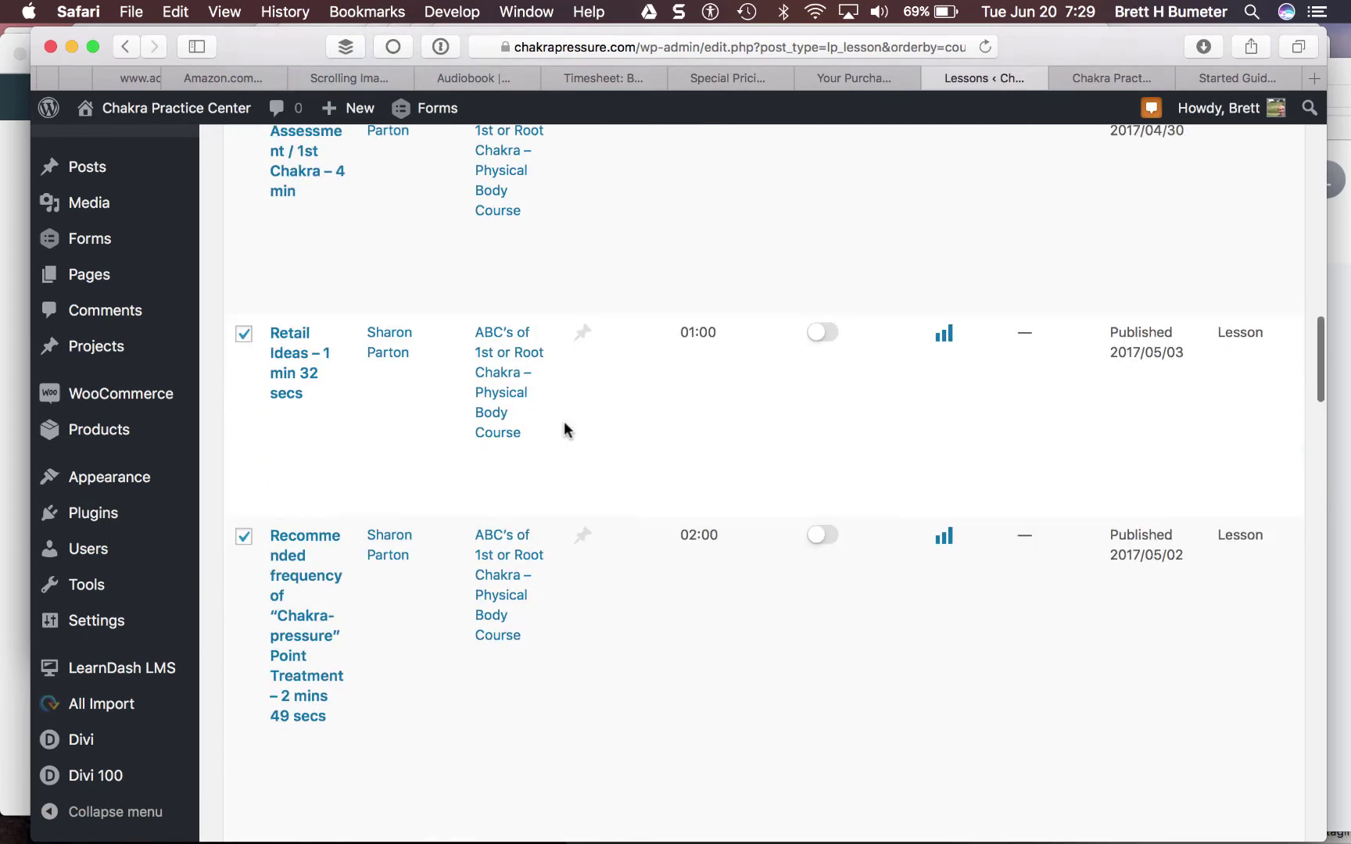
pyautogui.scroll(-20, 563, 429)
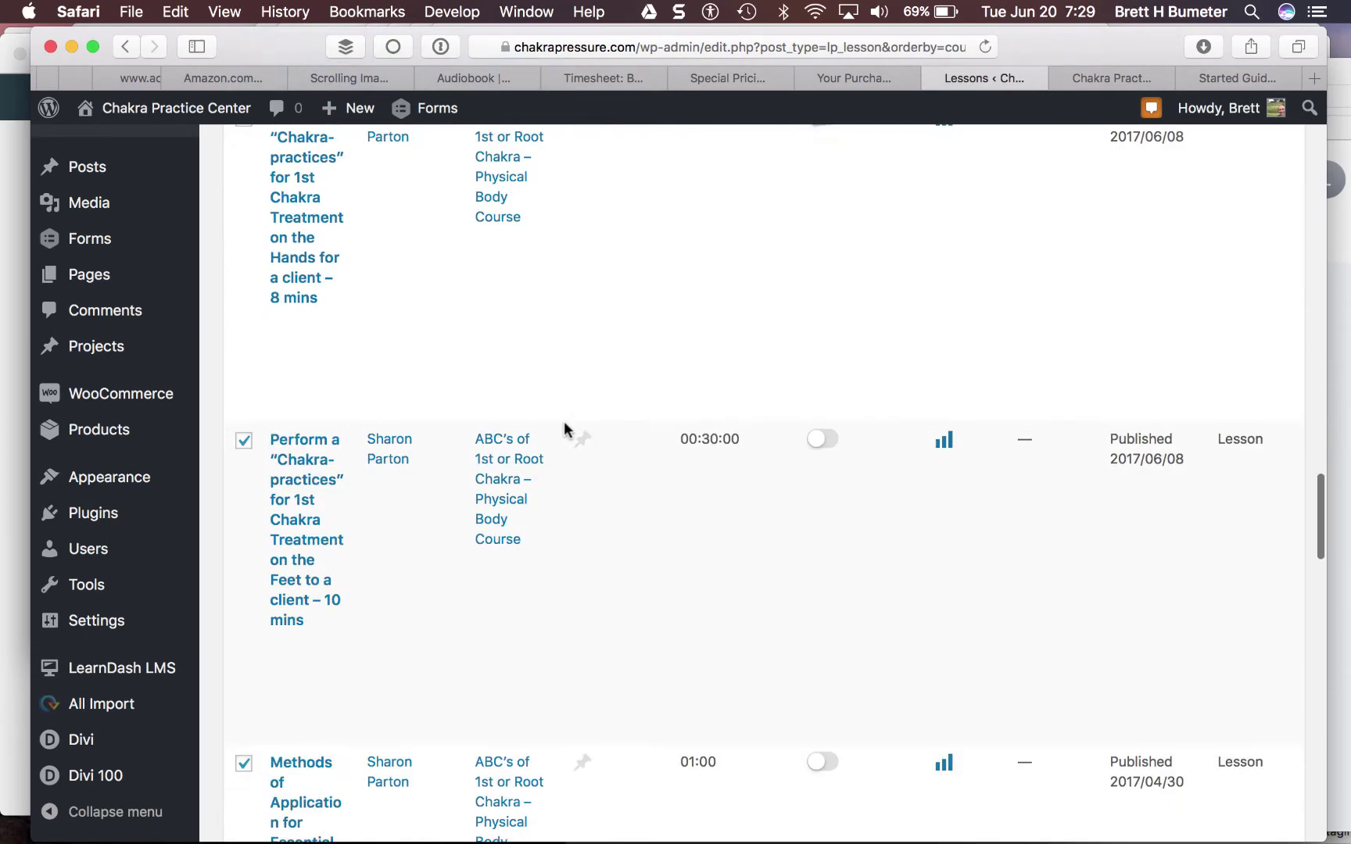
pyautogui.scroll(-5, 564, 426)
pyautogui.scroll(4, 564, 426)
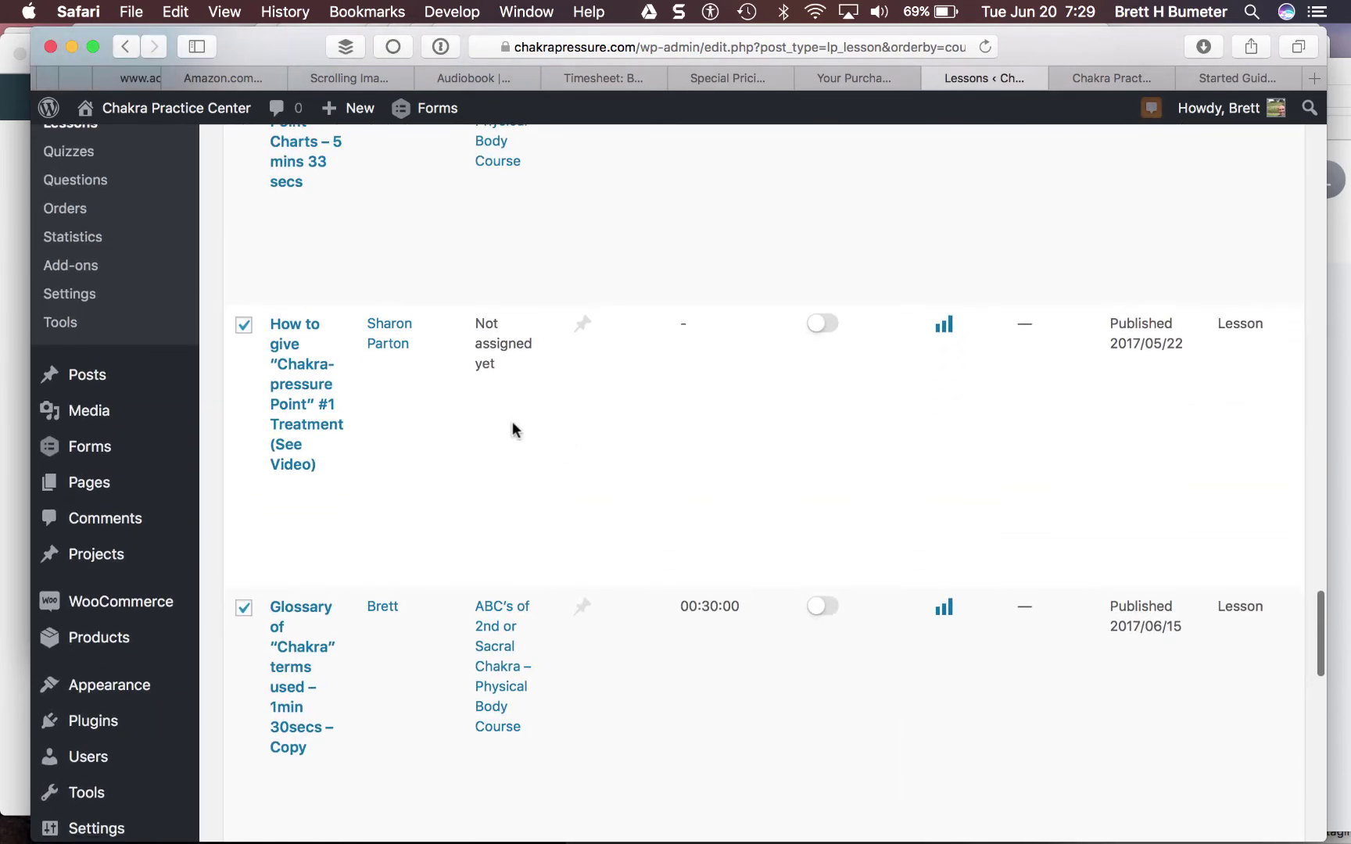
pyautogui.scroll(-8, 572, 453)
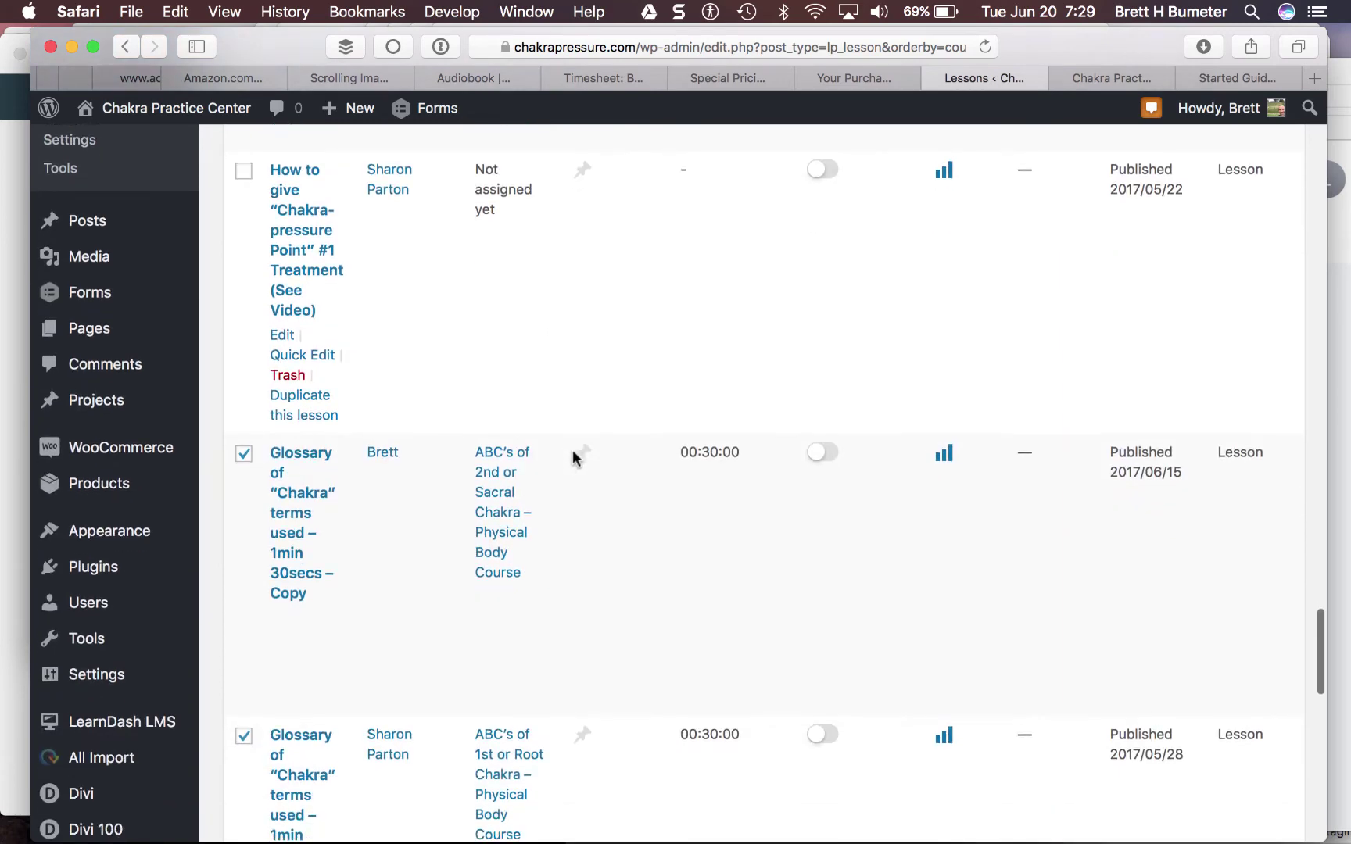
pyautogui.scroll(-20, 572, 458)
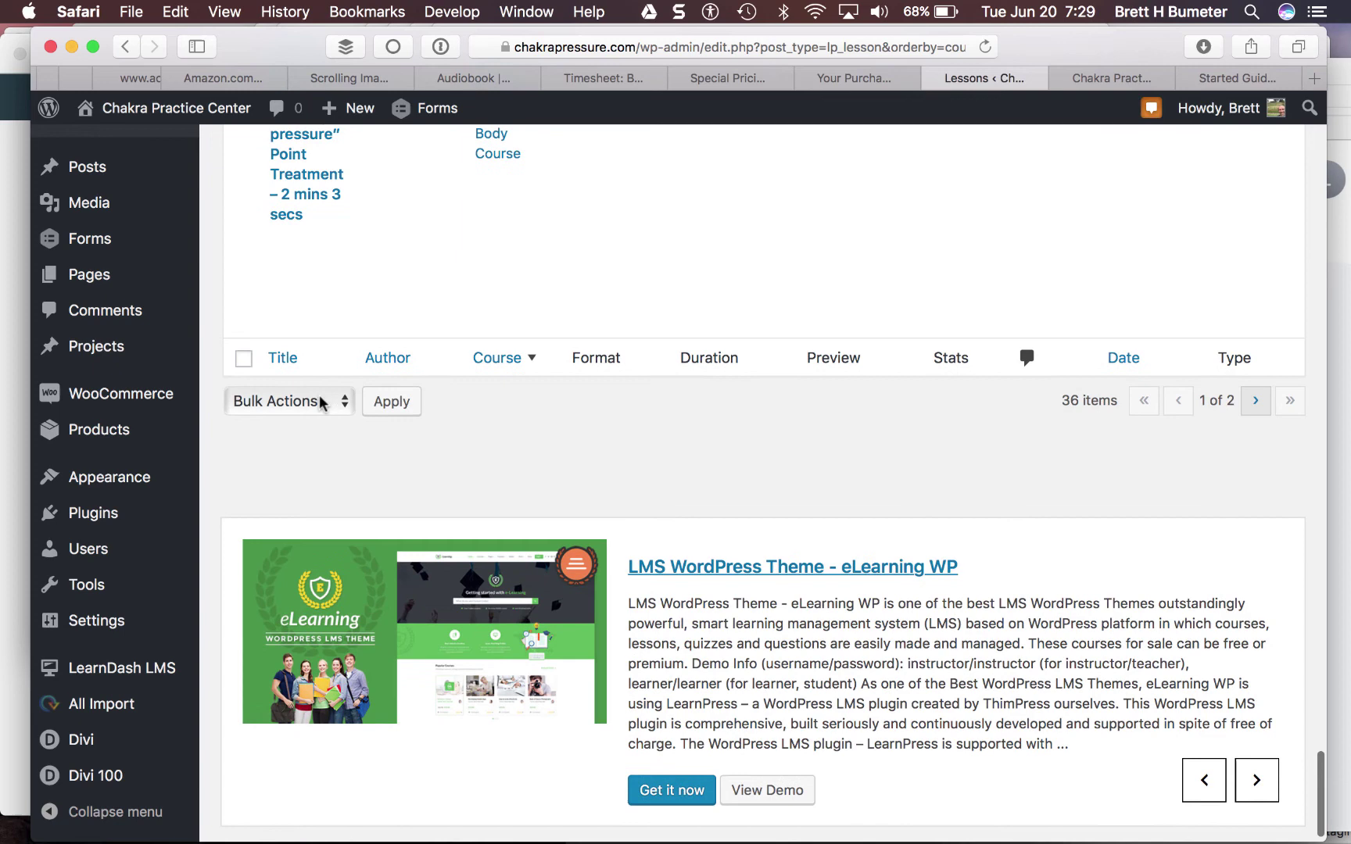
# Step: Bulk-edit the selected LearnPress lessons to the Lesson post type, leaving 18 listed
pyautogui.scroll(3, 321, 402)
pyautogui.click(319, 520)
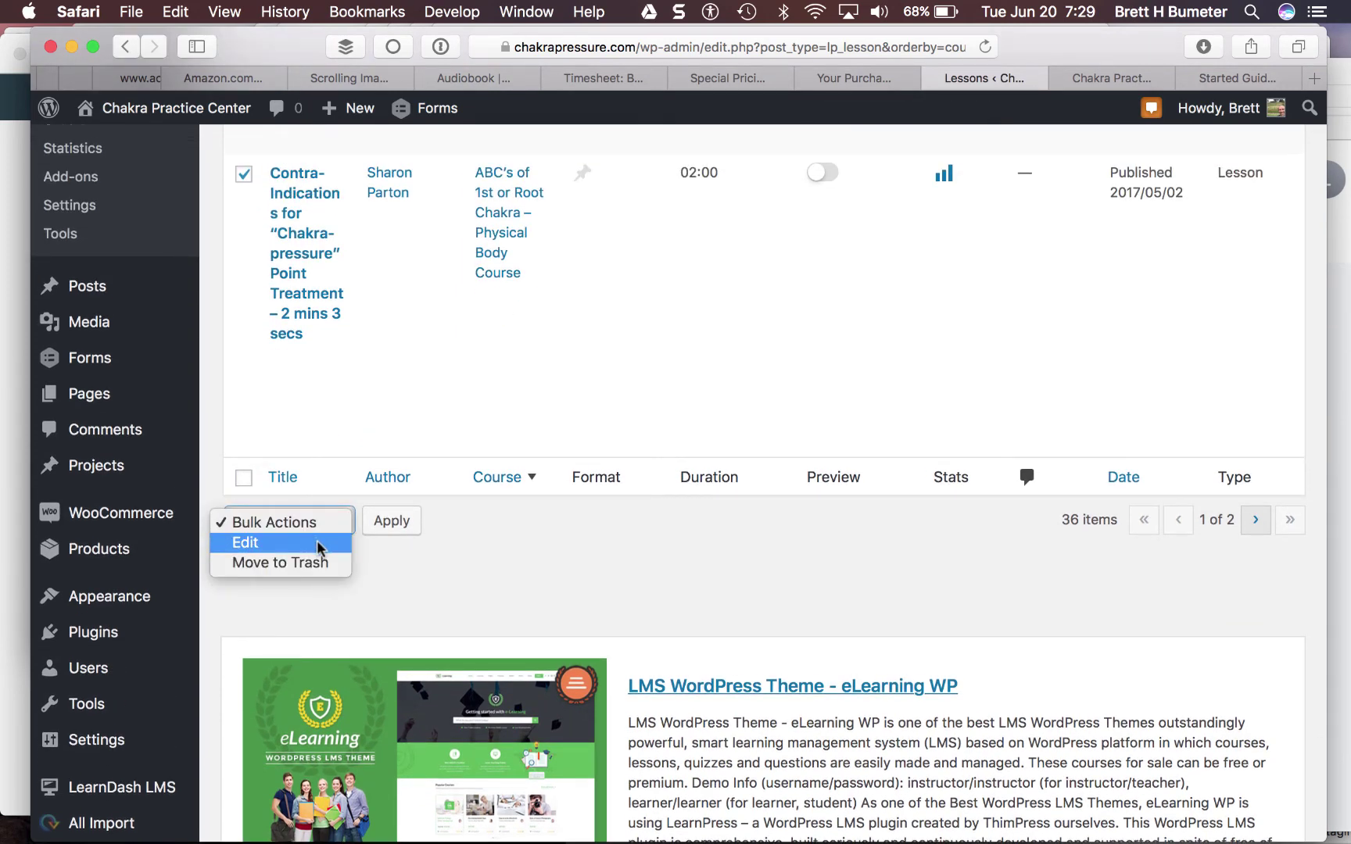
pyautogui.click(317, 540)
pyautogui.click(388, 520)
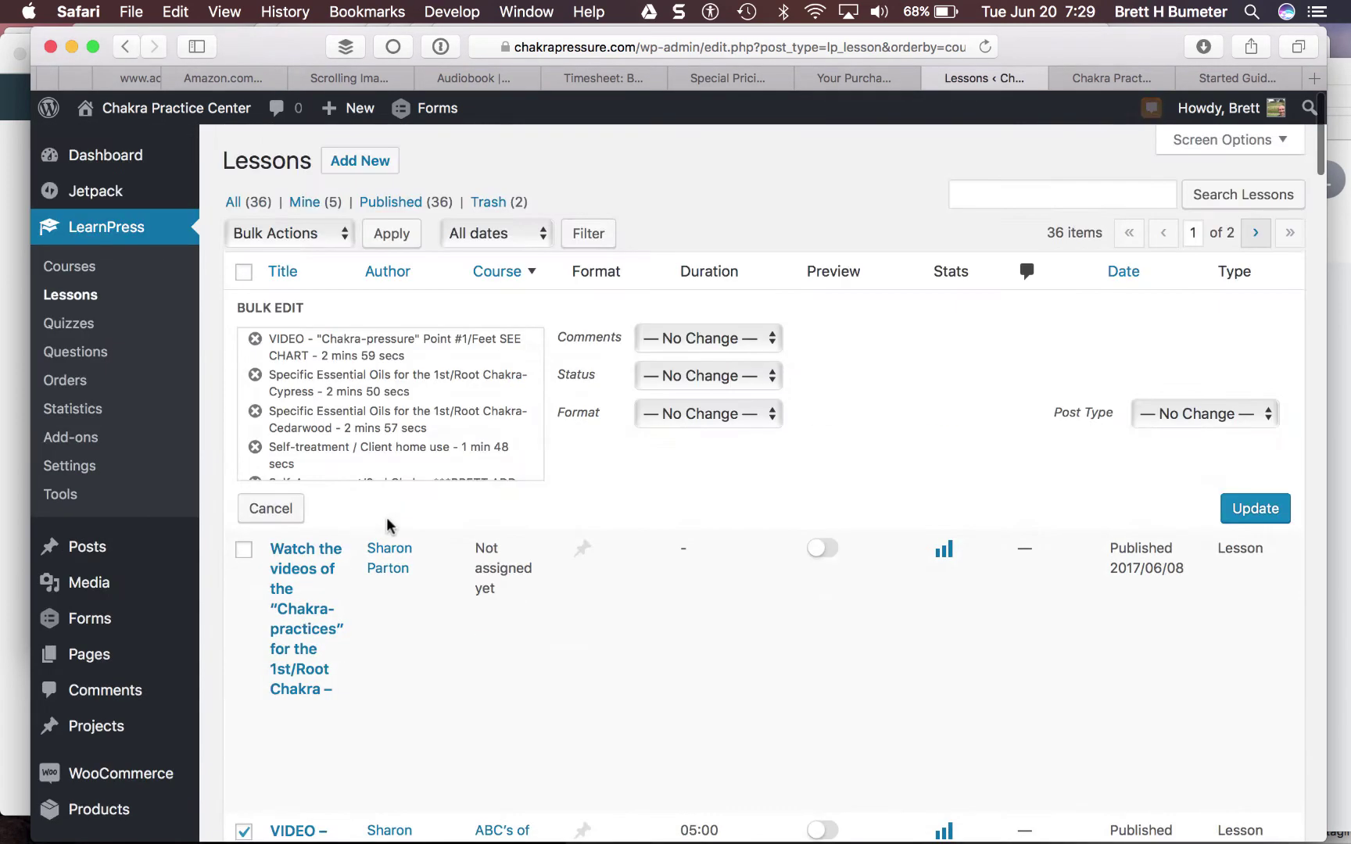
pyautogui.click(1167, 417)
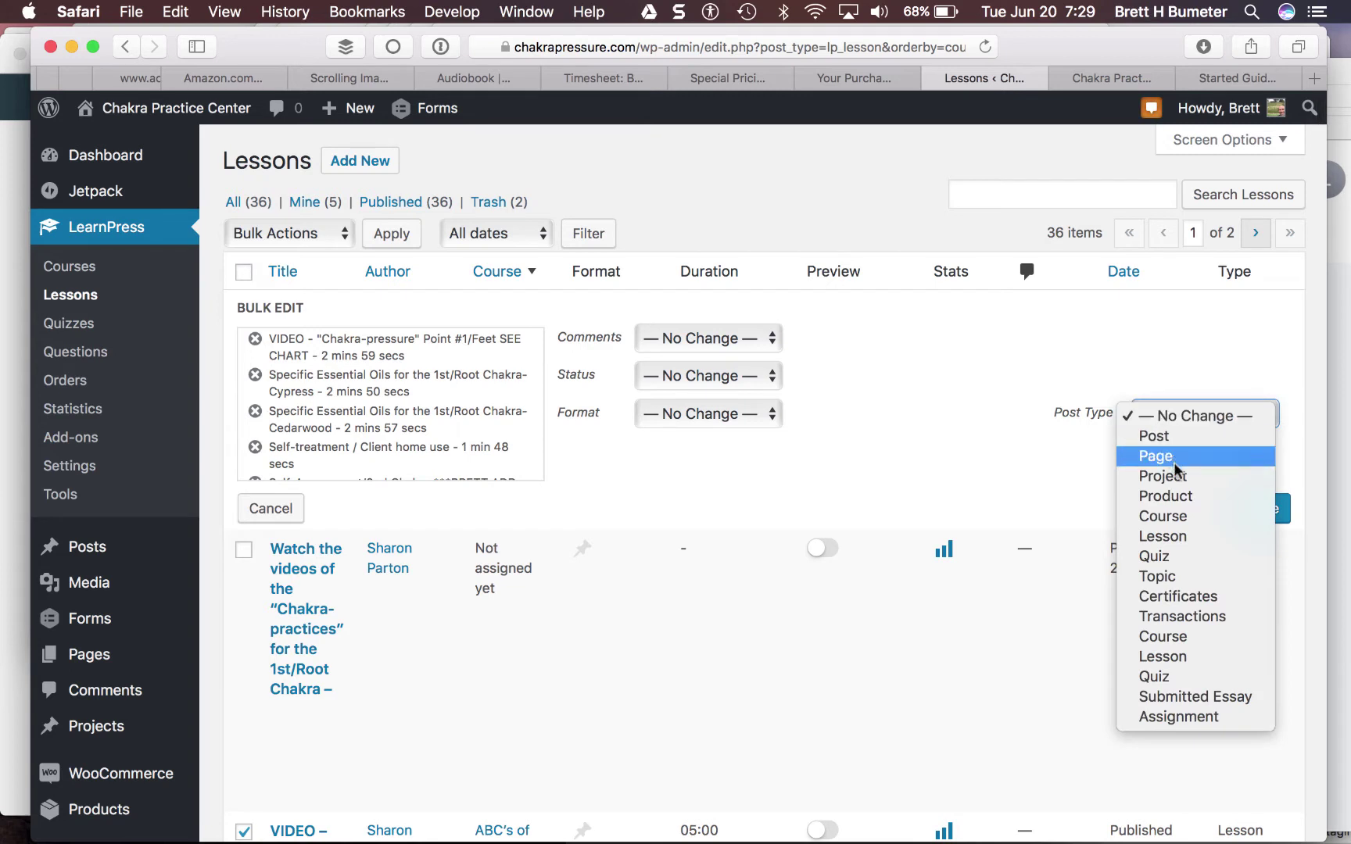
pyautogui.click(1193, 535)
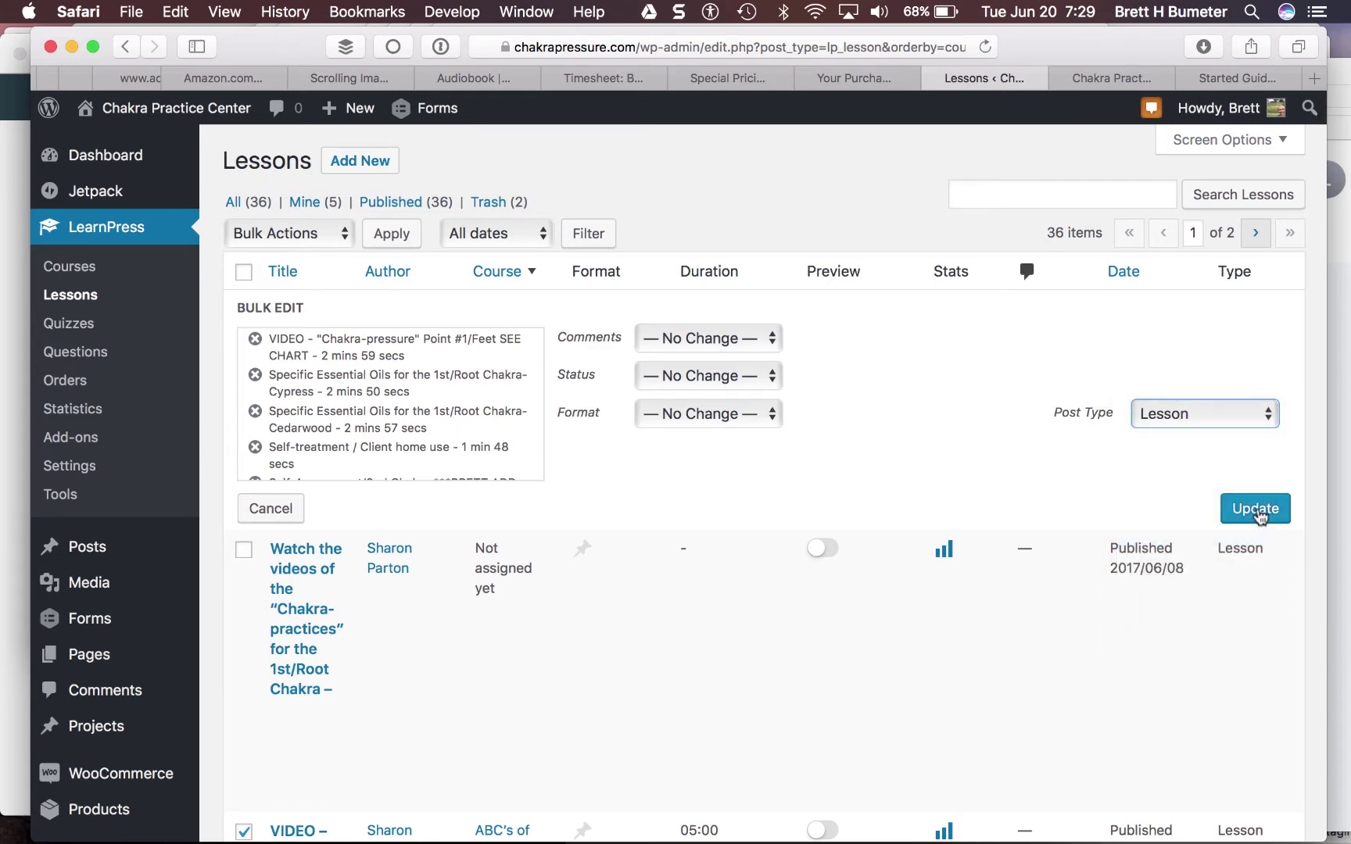
pyautogui.click(1256, 509)
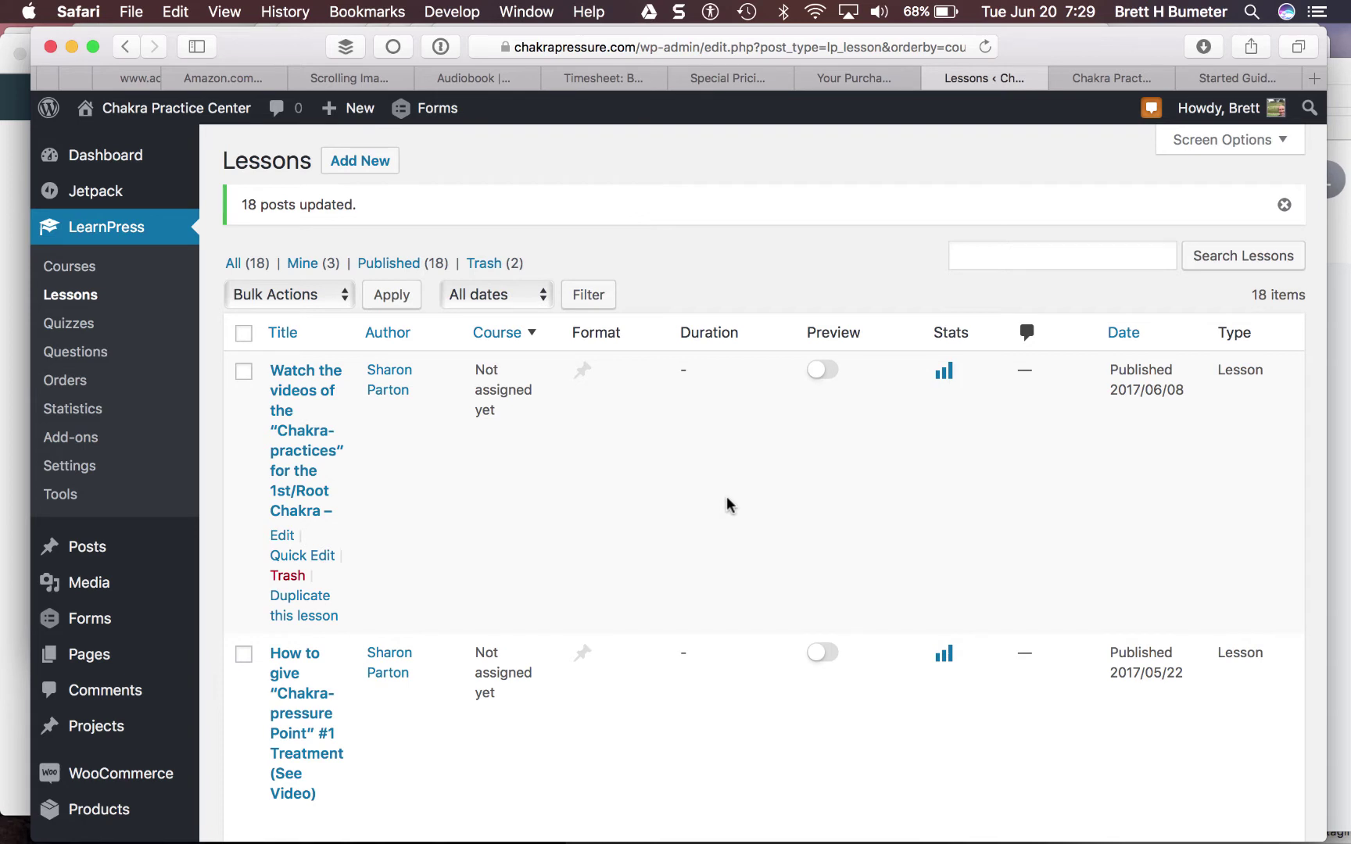
# Step: Tick the Client Intake Form, Awakening Lessons 2nd Chakra and 1st Chakra – 43 sec lessons
pyautogui.scroll(-5, 726, 497)
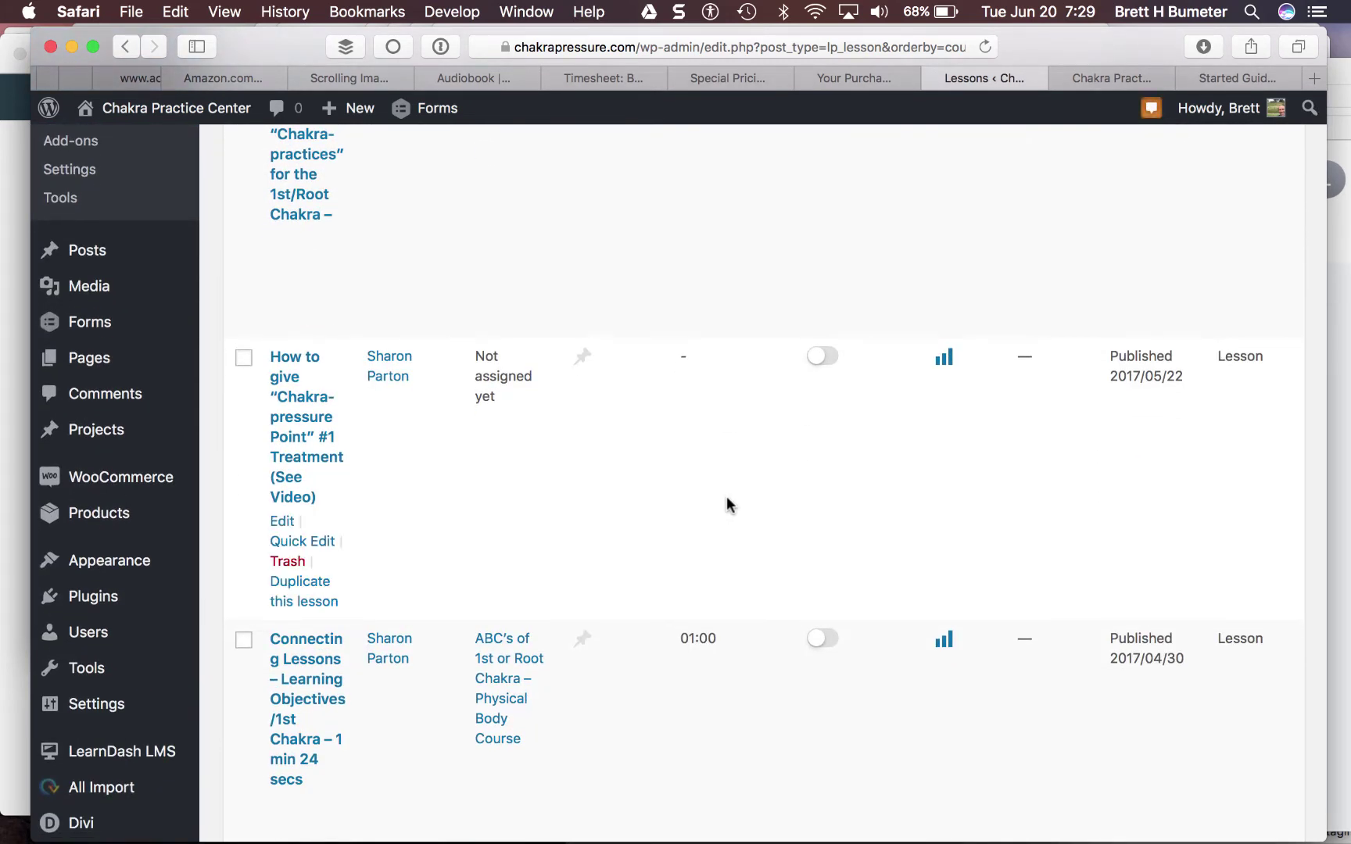
pyautogui.scroll(-4, 727, 496)
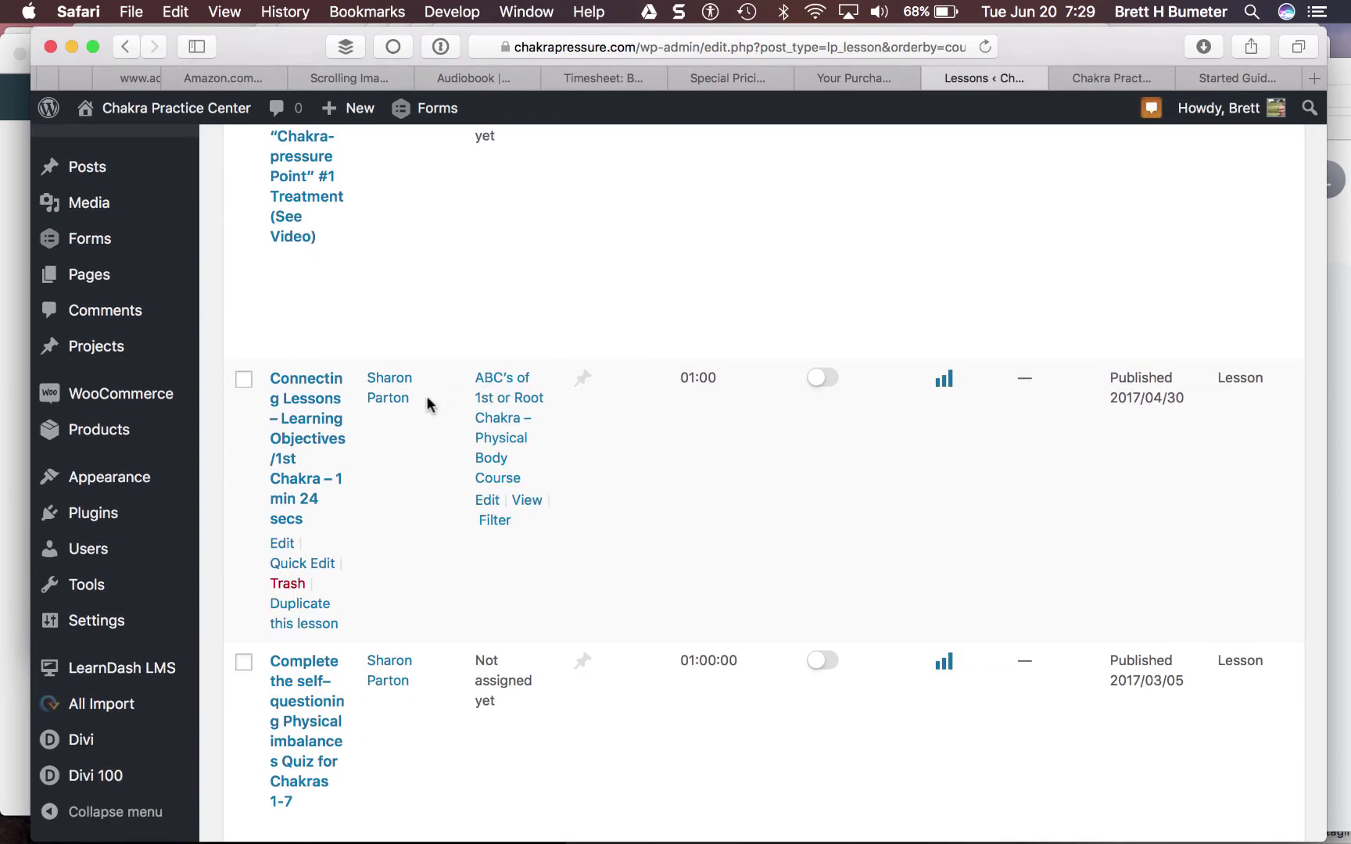
pyautogui.scroll(-6, 458, 493)
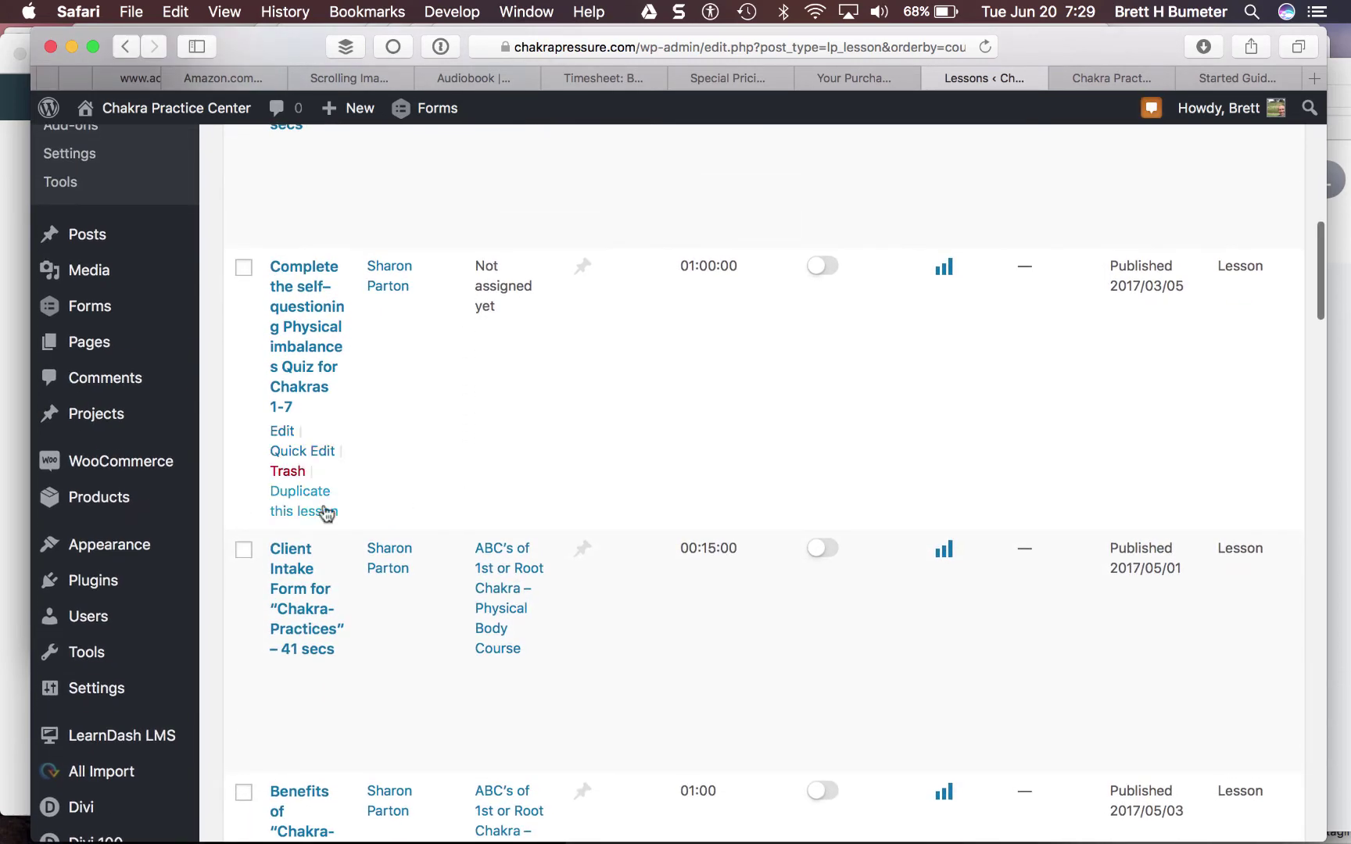
pyautogui.click(244, 550)
pyautogui.scroll(-5, 412, 582)
pyautogui.scroll(-1, 411, 577)
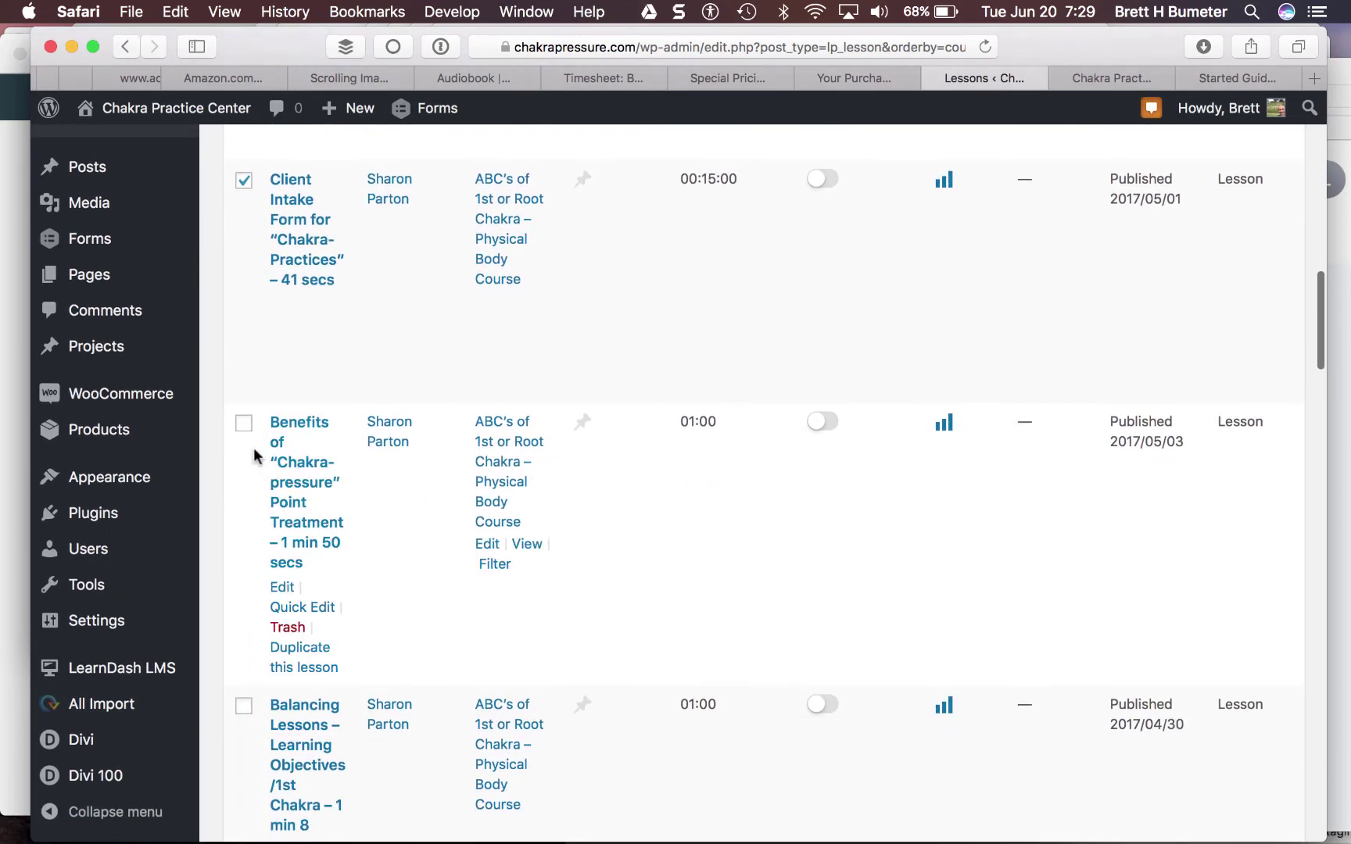
pyautogui.scroll(-4, 240, 560)
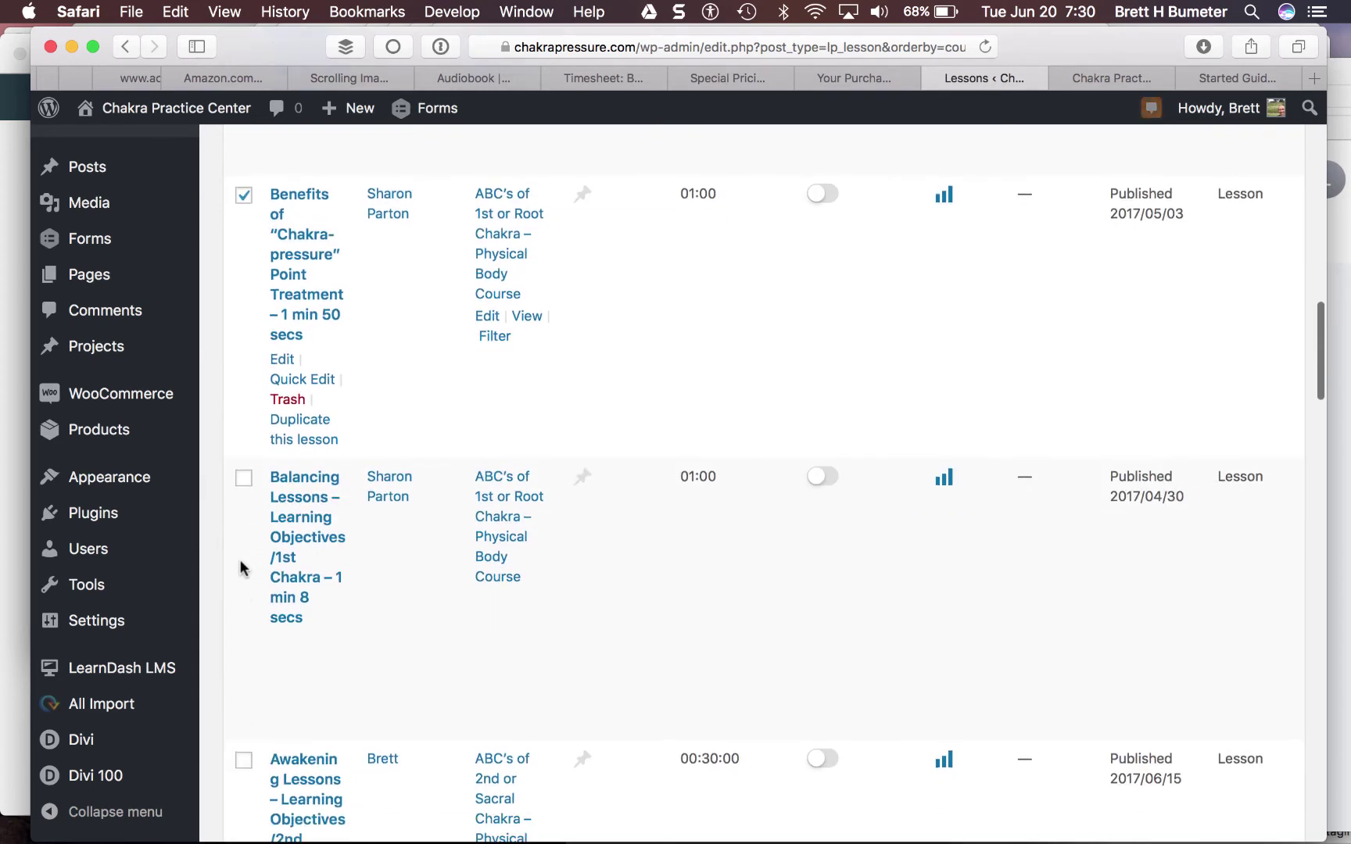
pyautogui.scroll(-6, 244, 485)
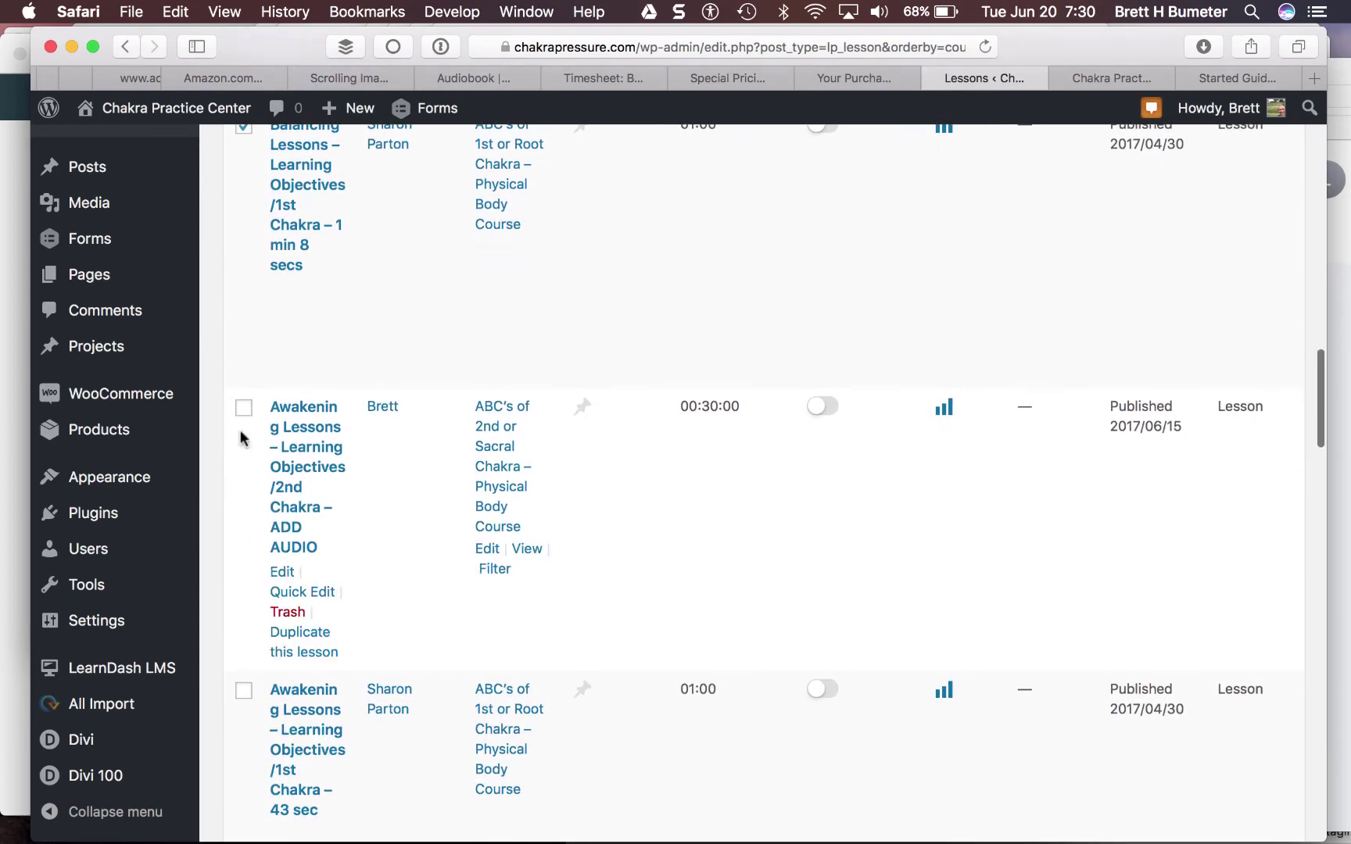
pyautogui.click(243, 408)
pyautogui.scroll(-5, 250, 524)
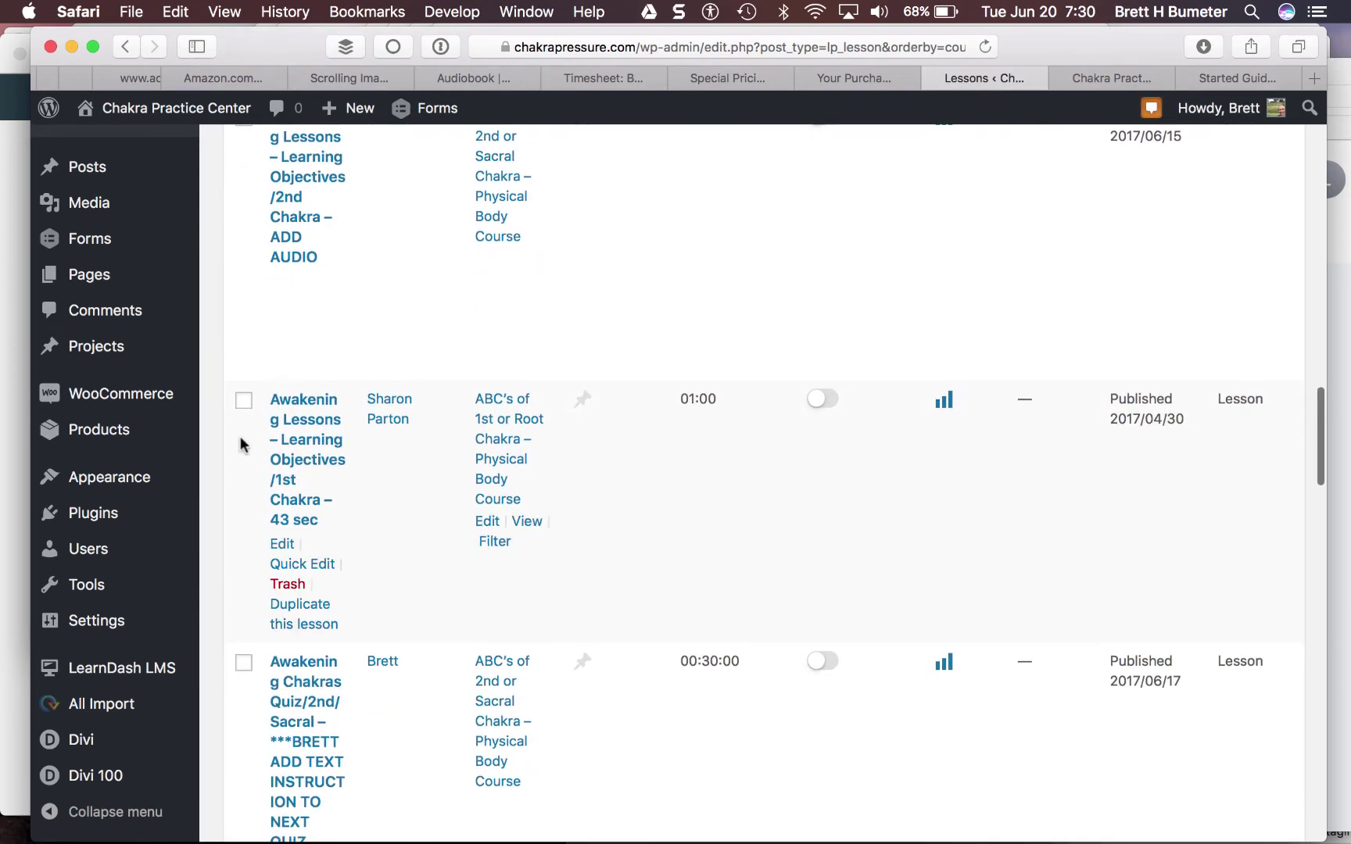
pyautogui.click(244, 403)
# Step: Tick the Chakras Quiz/2nd/Sacral, 2nd and 1st Chakra Location, and Root Chakra Associations lessons
pyautogui.scroll(-4, 237, 516)
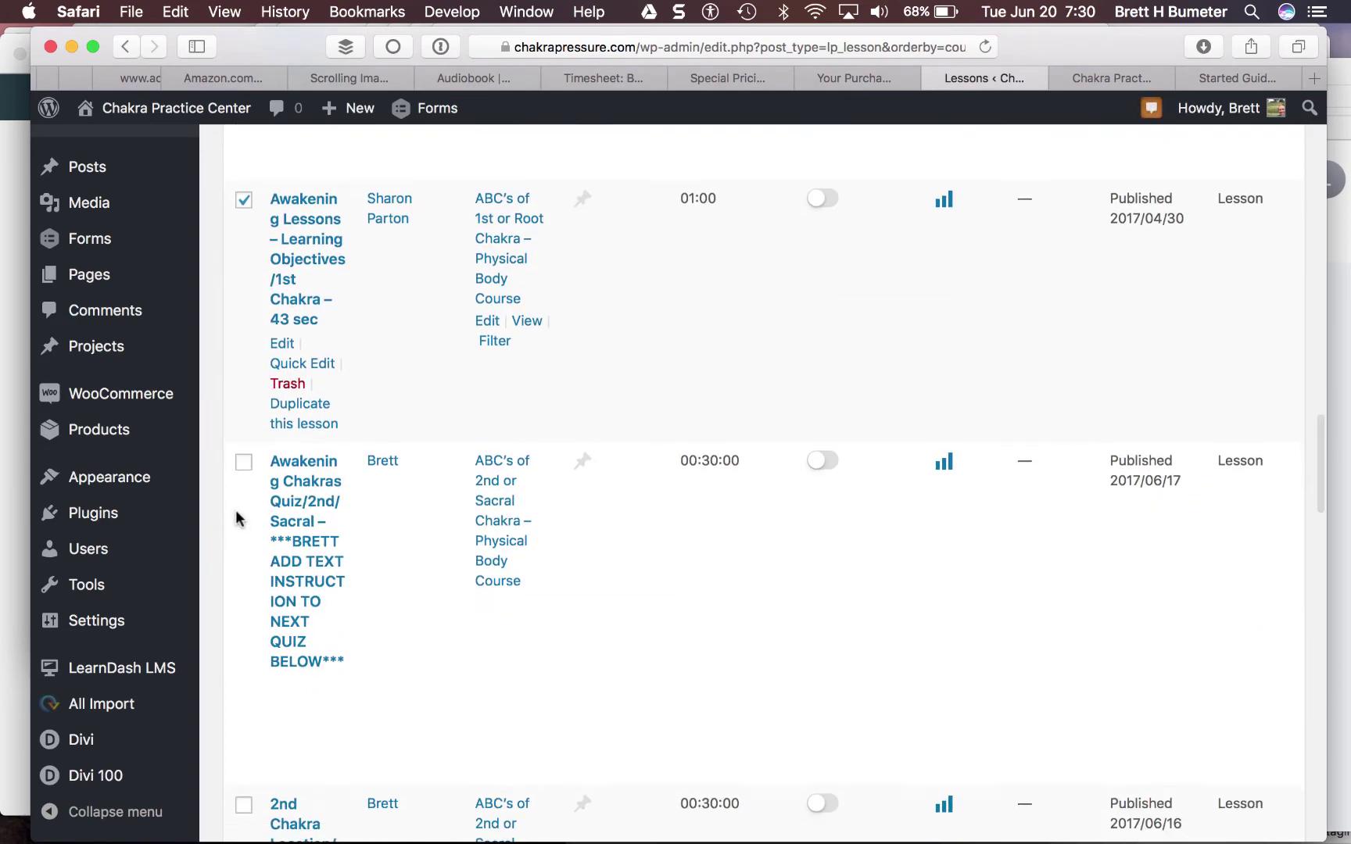
pyautogui.click(244, 464)
pyautogui.scroll(-8, 247, 467)
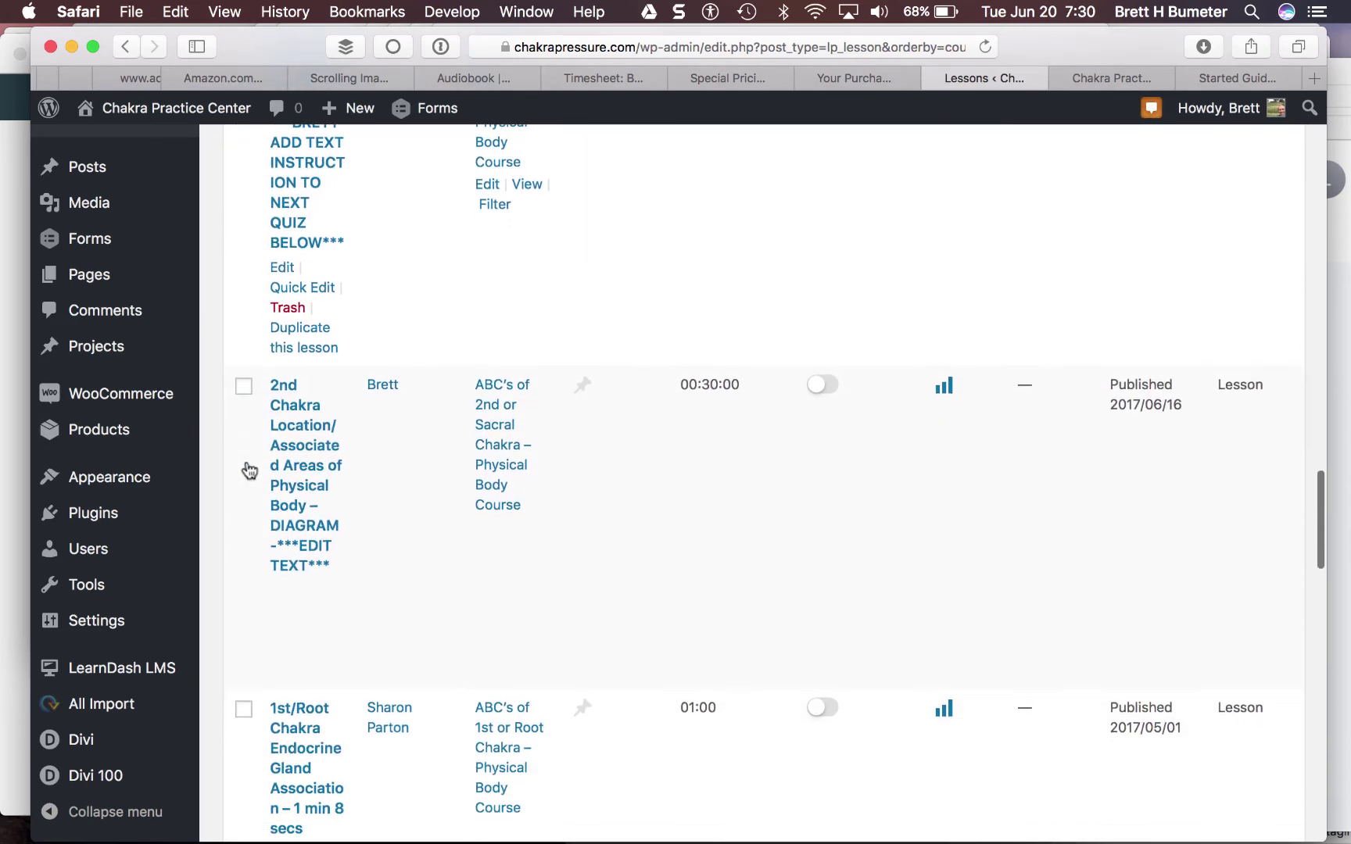
pyautogui.click(245, 369)
pyautogui.scroll(-7, 244, 469)
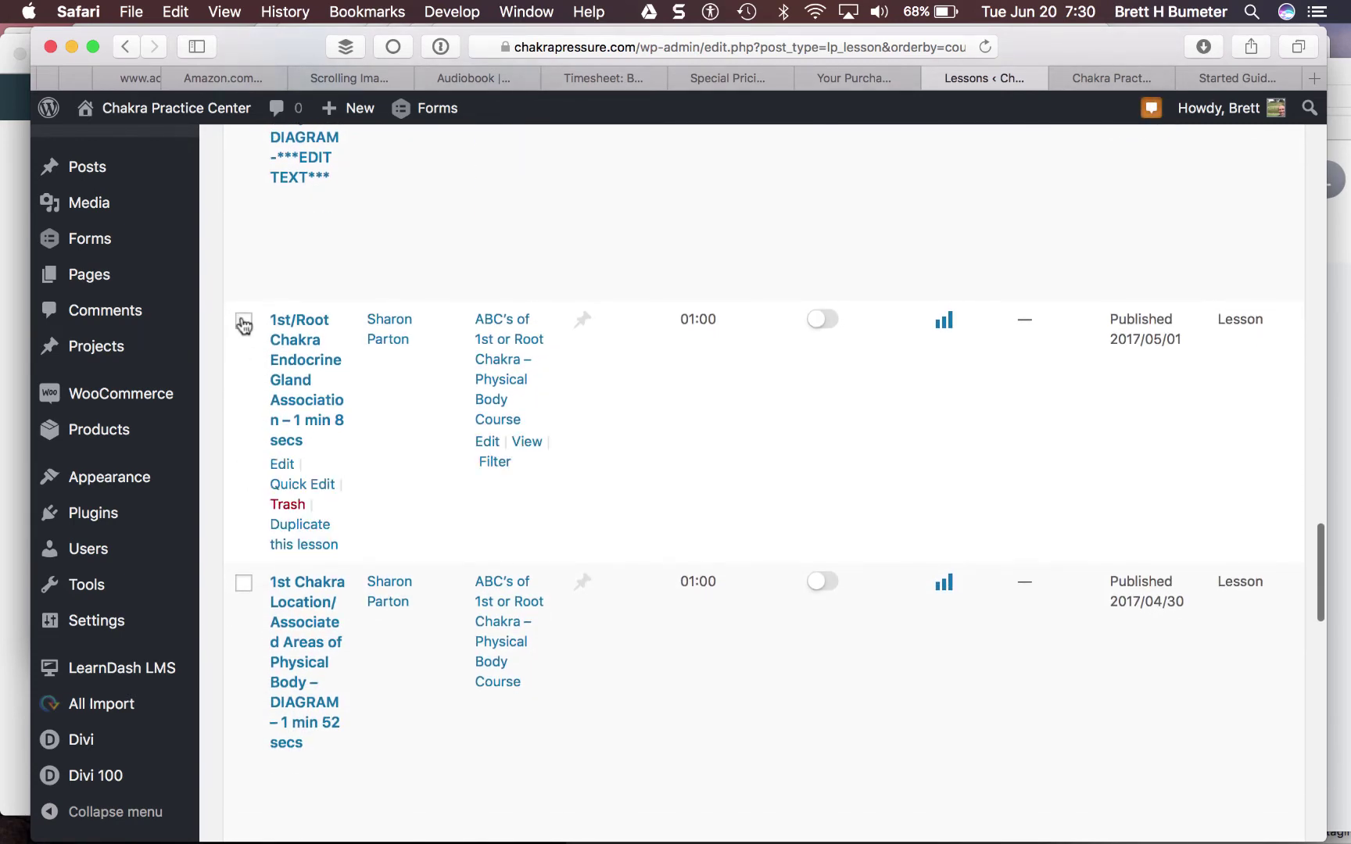
pyautogui.click(245, 584)
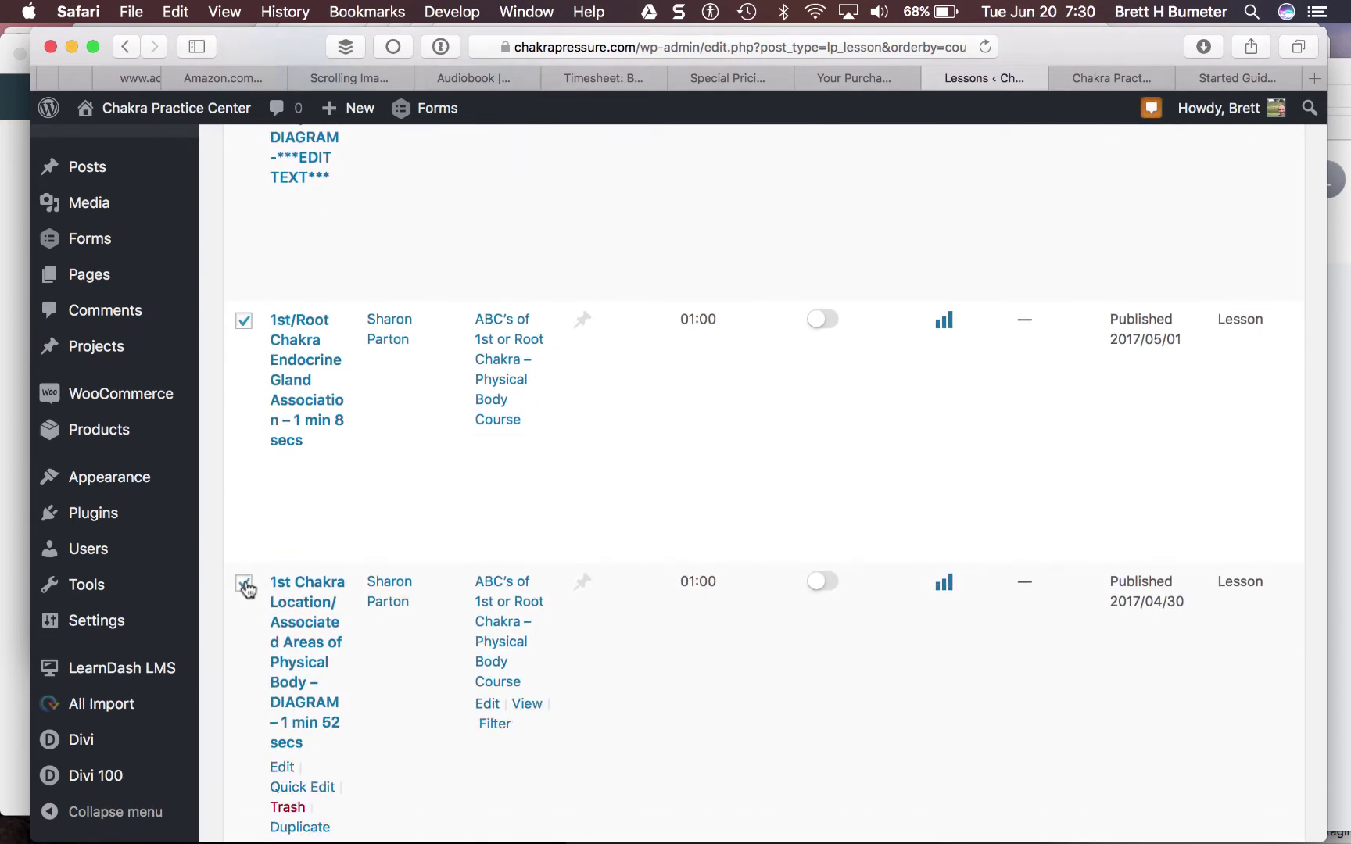
pyautogui.scroll(-4, 248, 590)
pyautogui.scroll(-3, 248, 591)
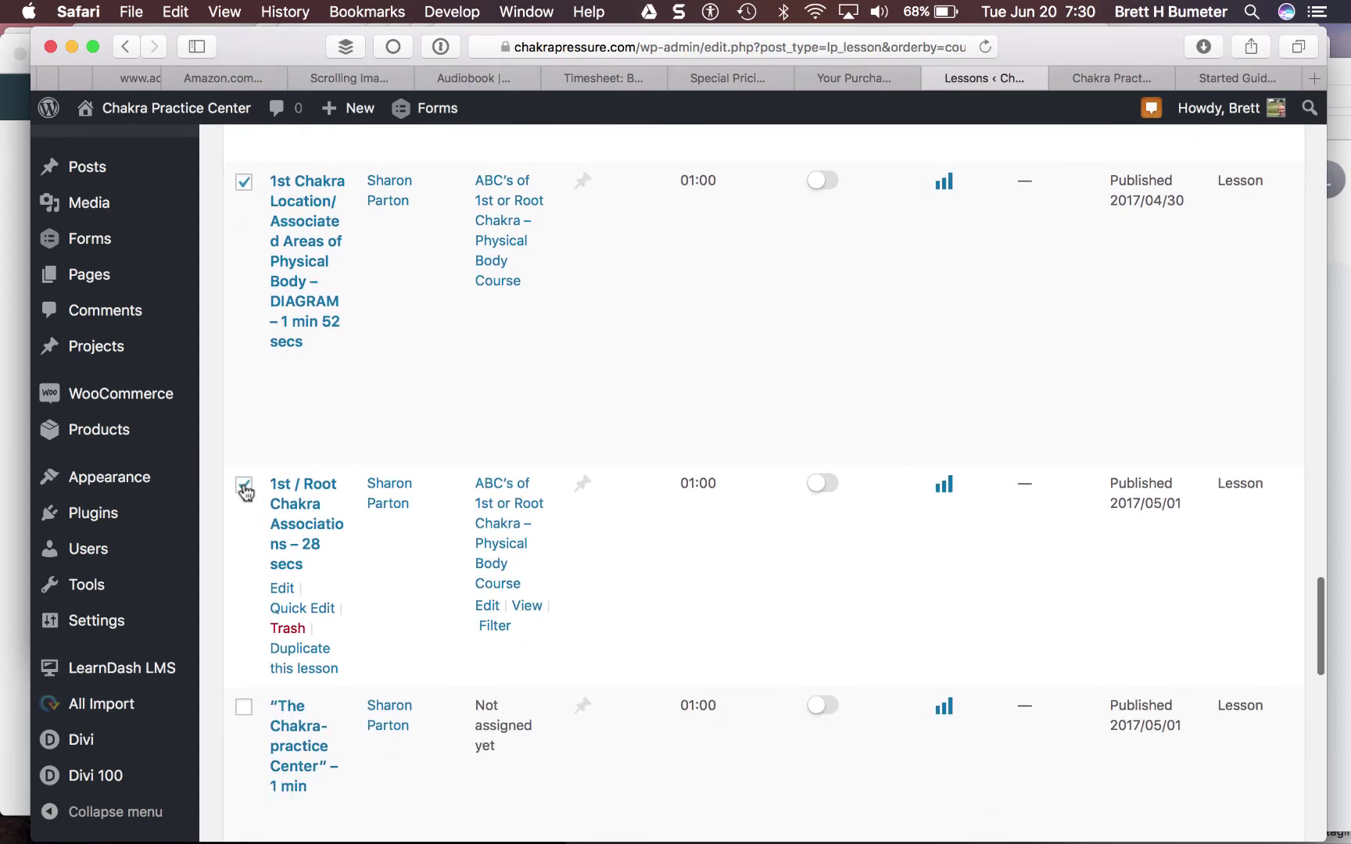
pyautogui.click(243, 485)
pyautogui.scroll(-20, 247, 578)
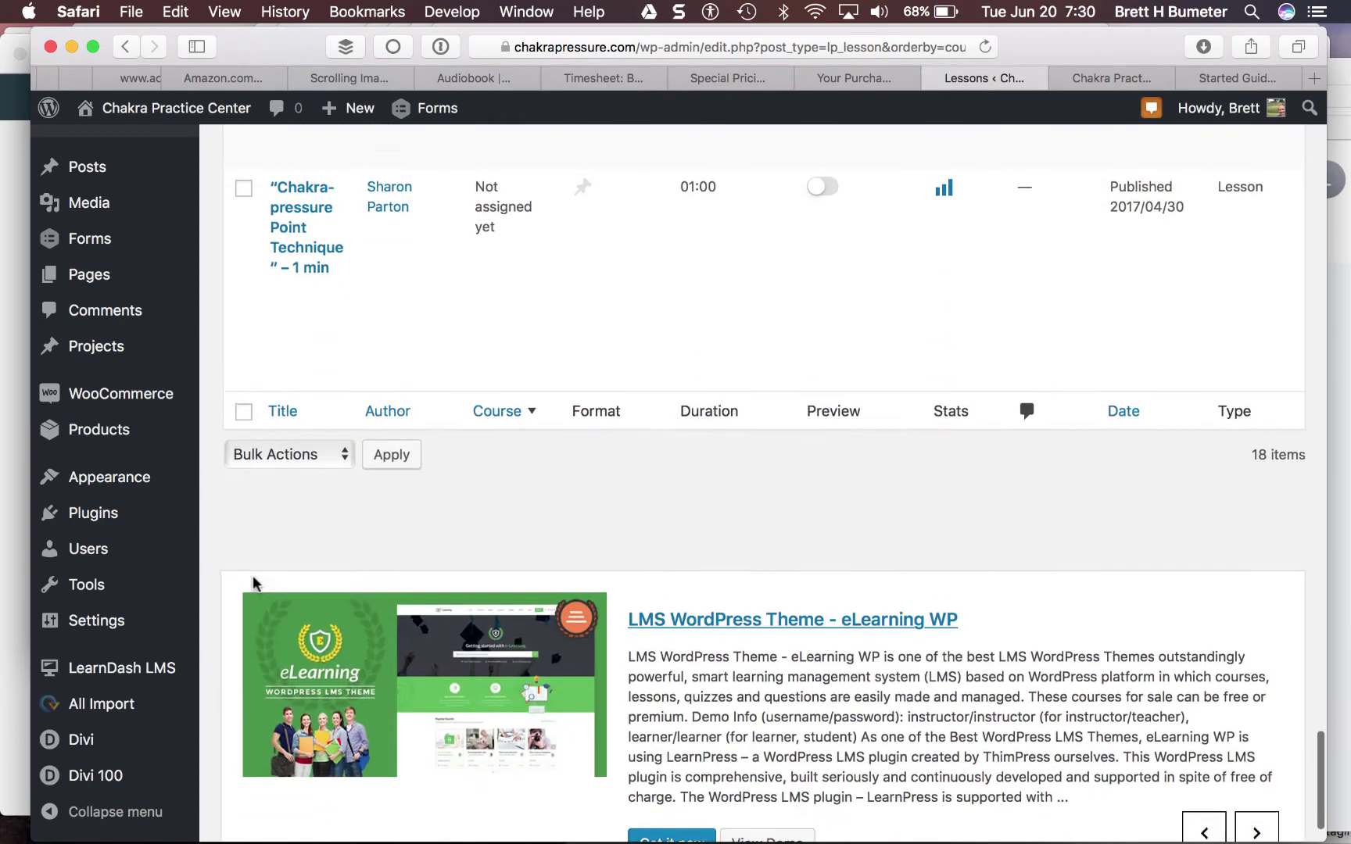
# Step: Bulk-change the marked lessons to the LearnDash Lesson type, updating 11 and leaving 7
pyautogui.click(322, 422)
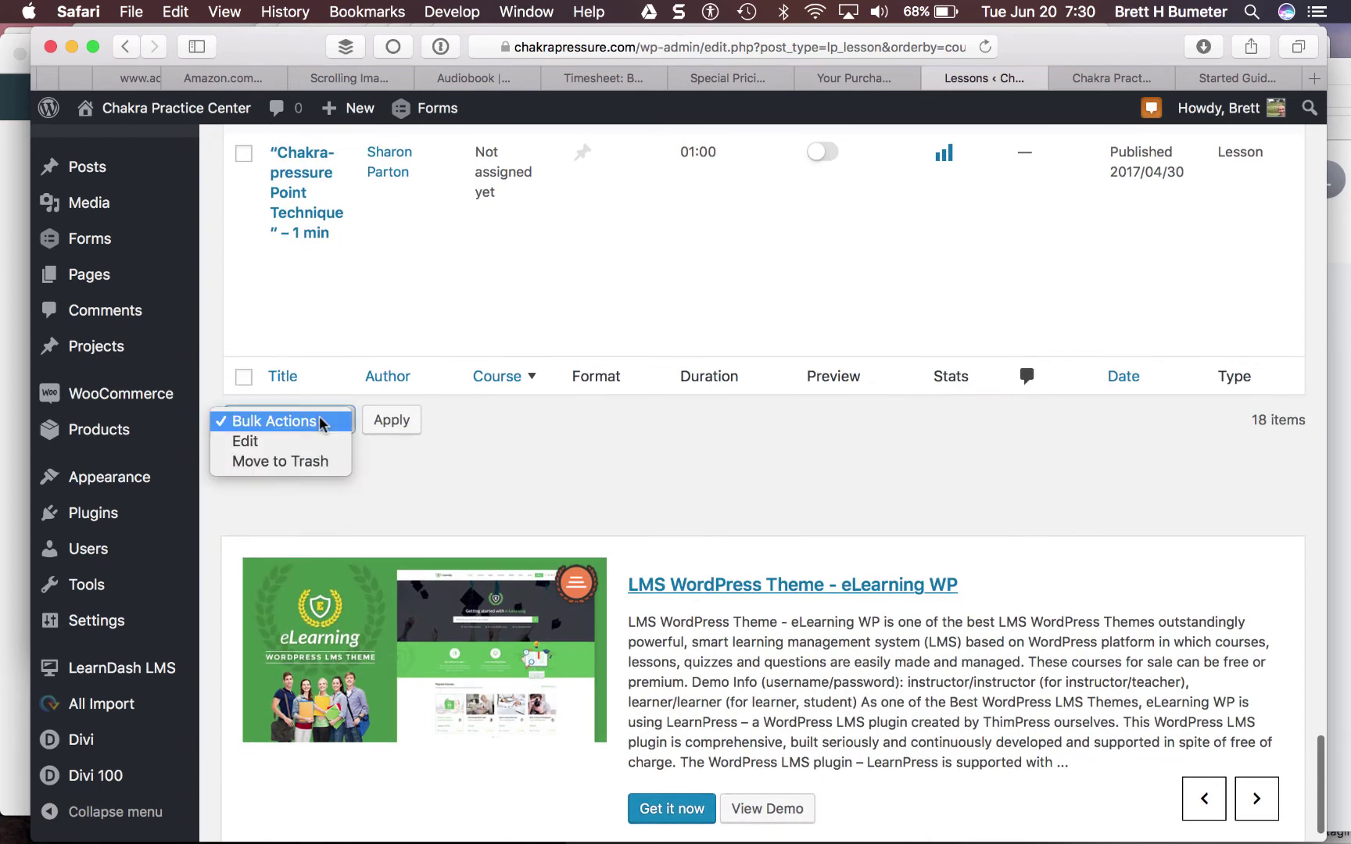
pyautogui.click(323, 441)
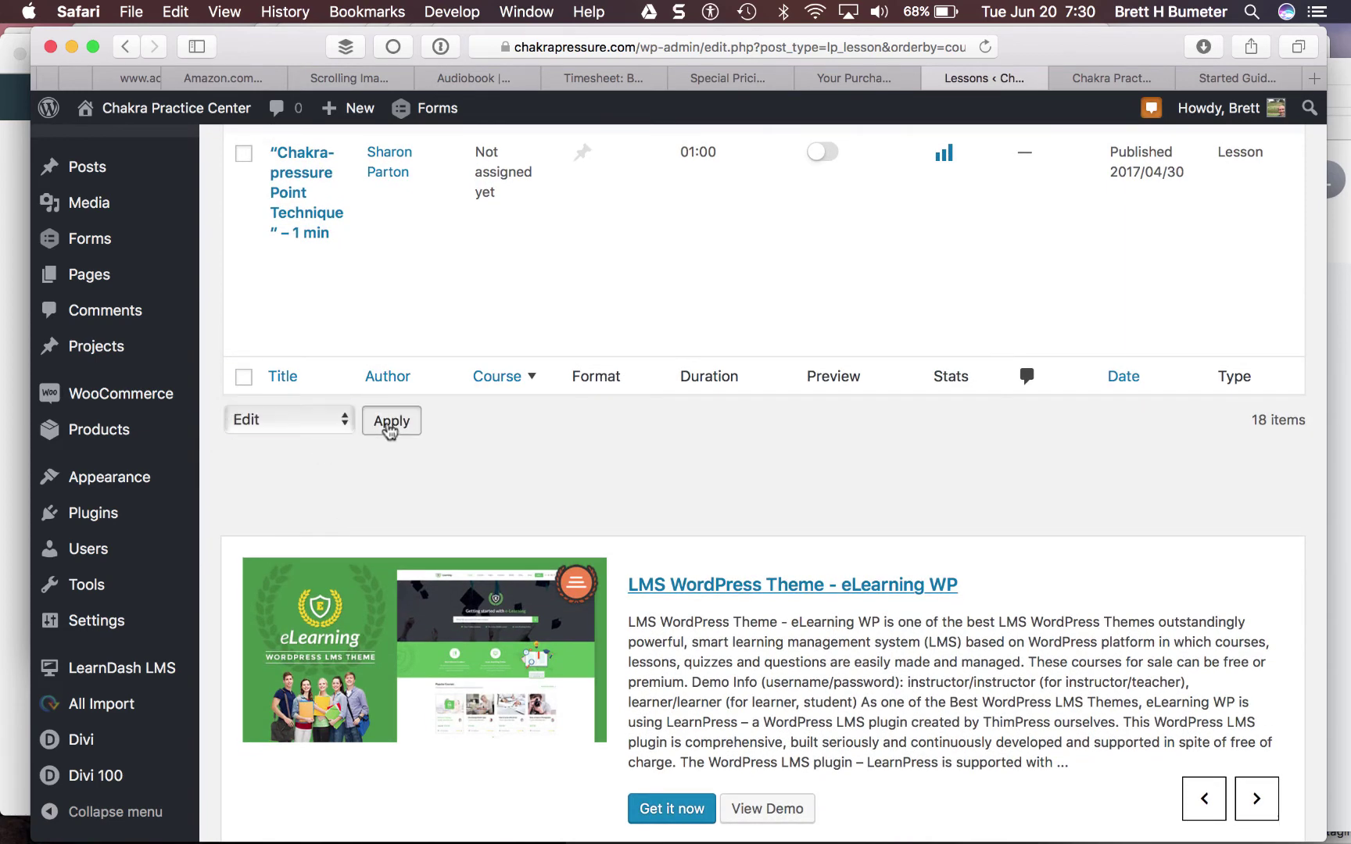
pyautogui.click(386, 427)
pyautogui.click(1204, 476)
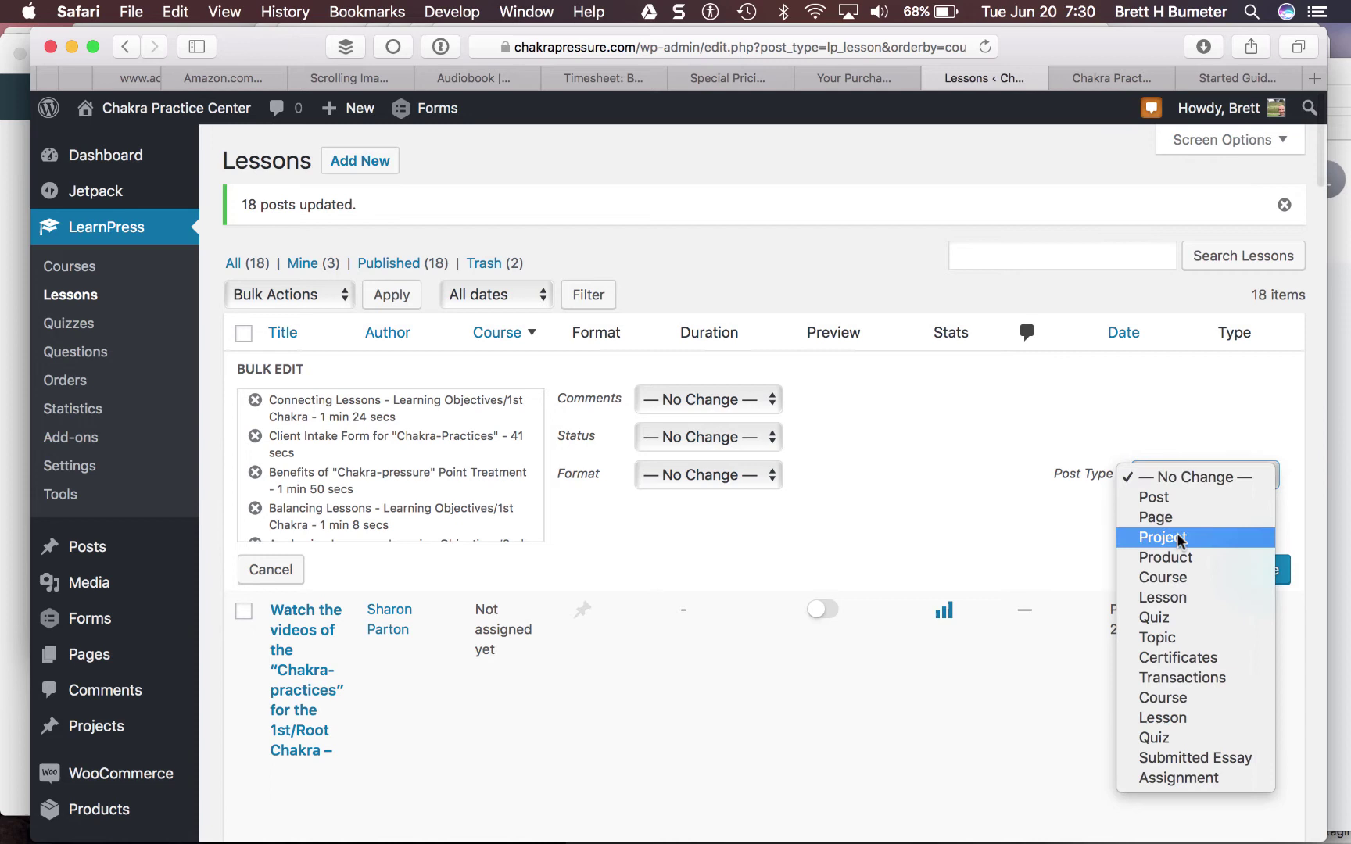
pyautogui.click(1182, 594)
pyautogui.click(1268, 572)
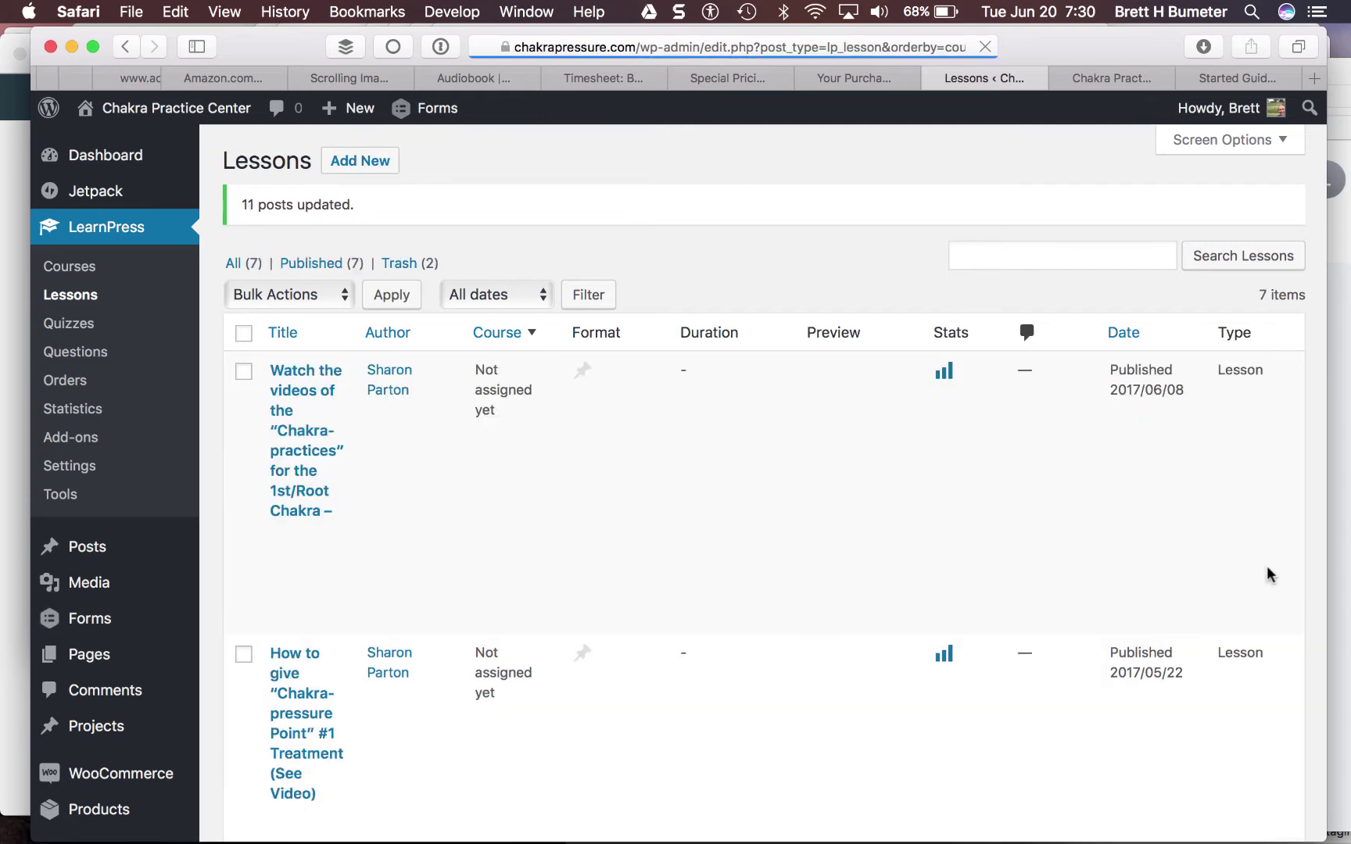
pyautogui.scroll(-1, 728, 470)
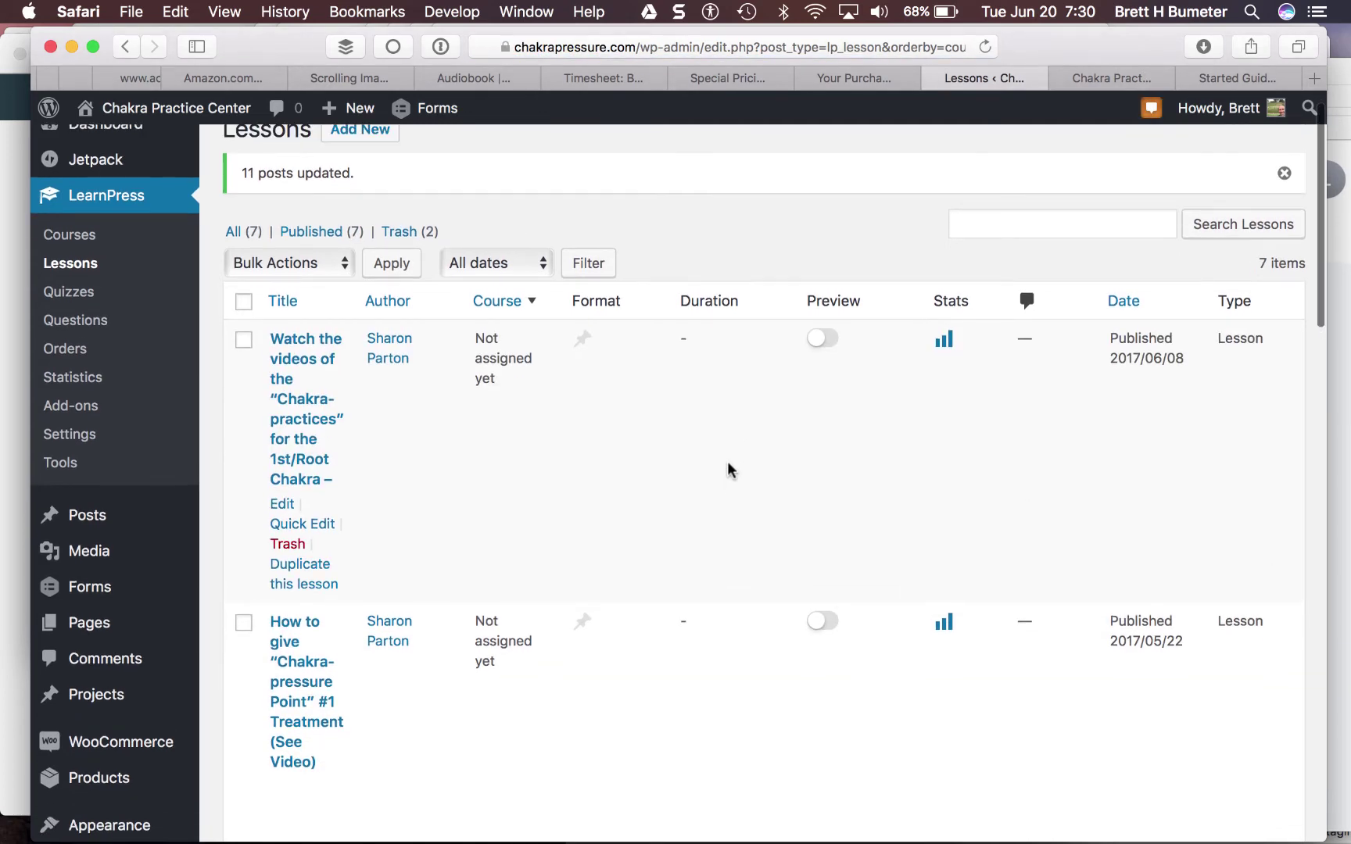
pyautogui.scroll(-10, 727, 469)
pyautogui.scroll(-5, 727, 469)
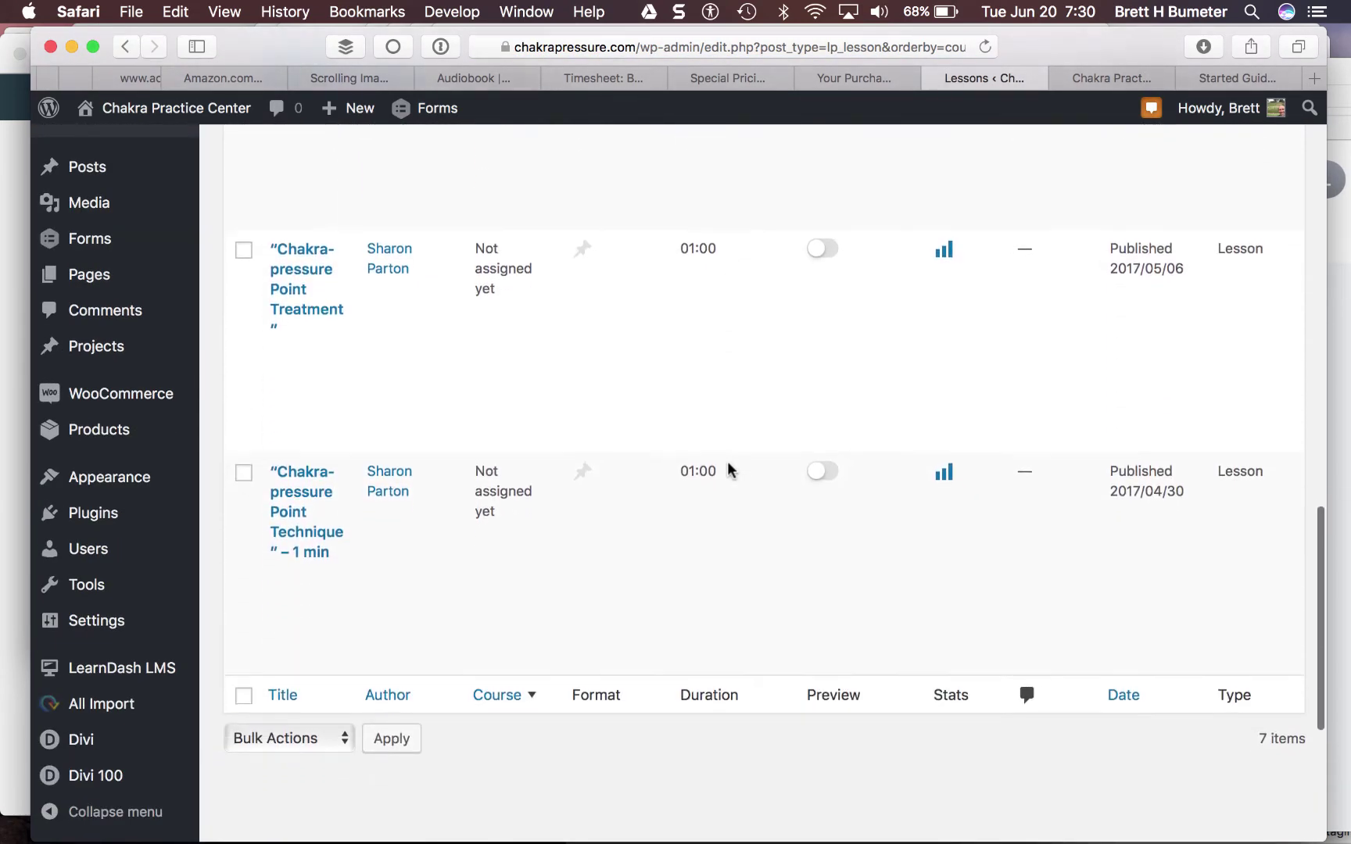
pyautogui.scroll(15, 727, 469)
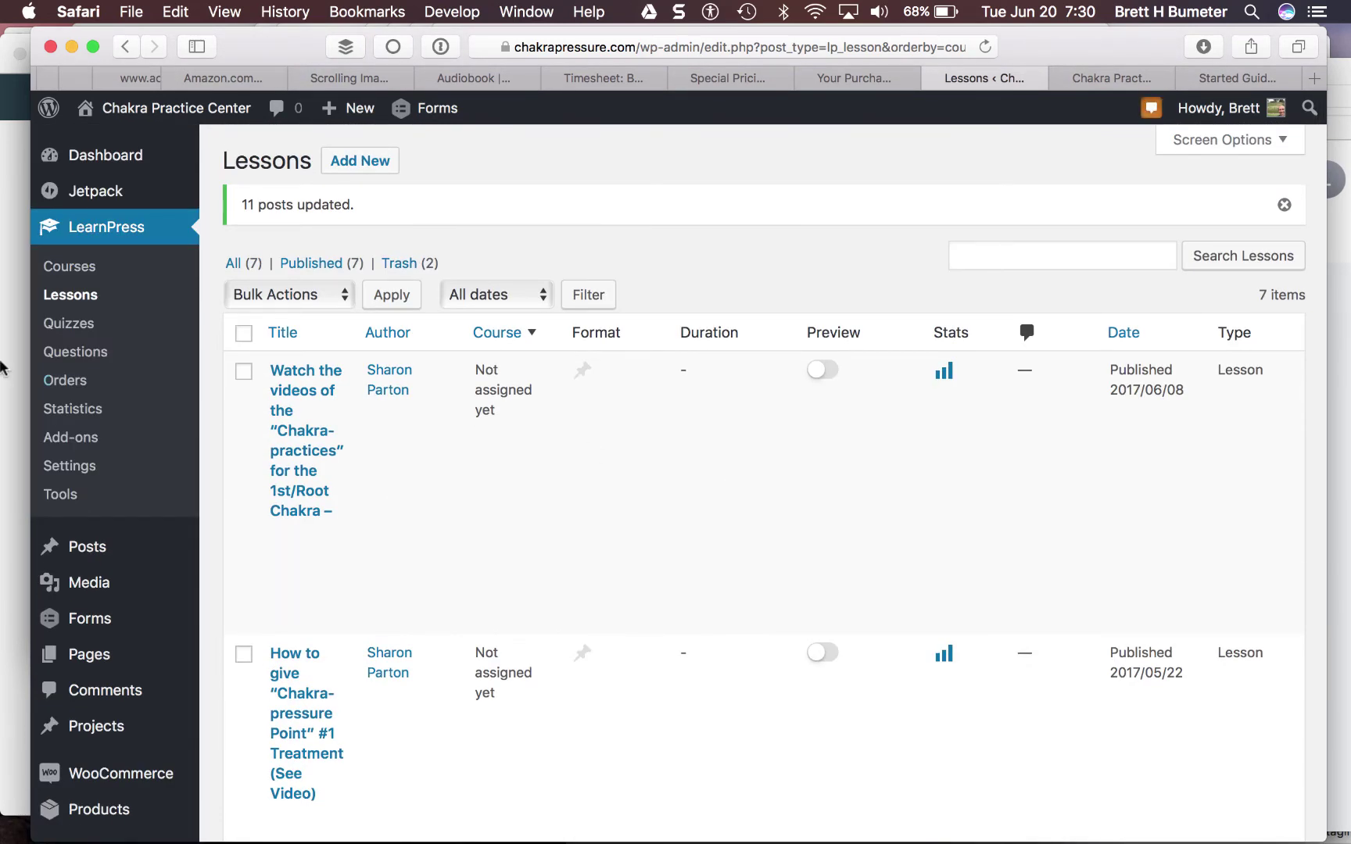
# Step: Go from the LearnPress Courses list to Quizzes to reach Awakening Chakras Quiz/1st/Root - 4 min
pyautogui.click(91, 270)
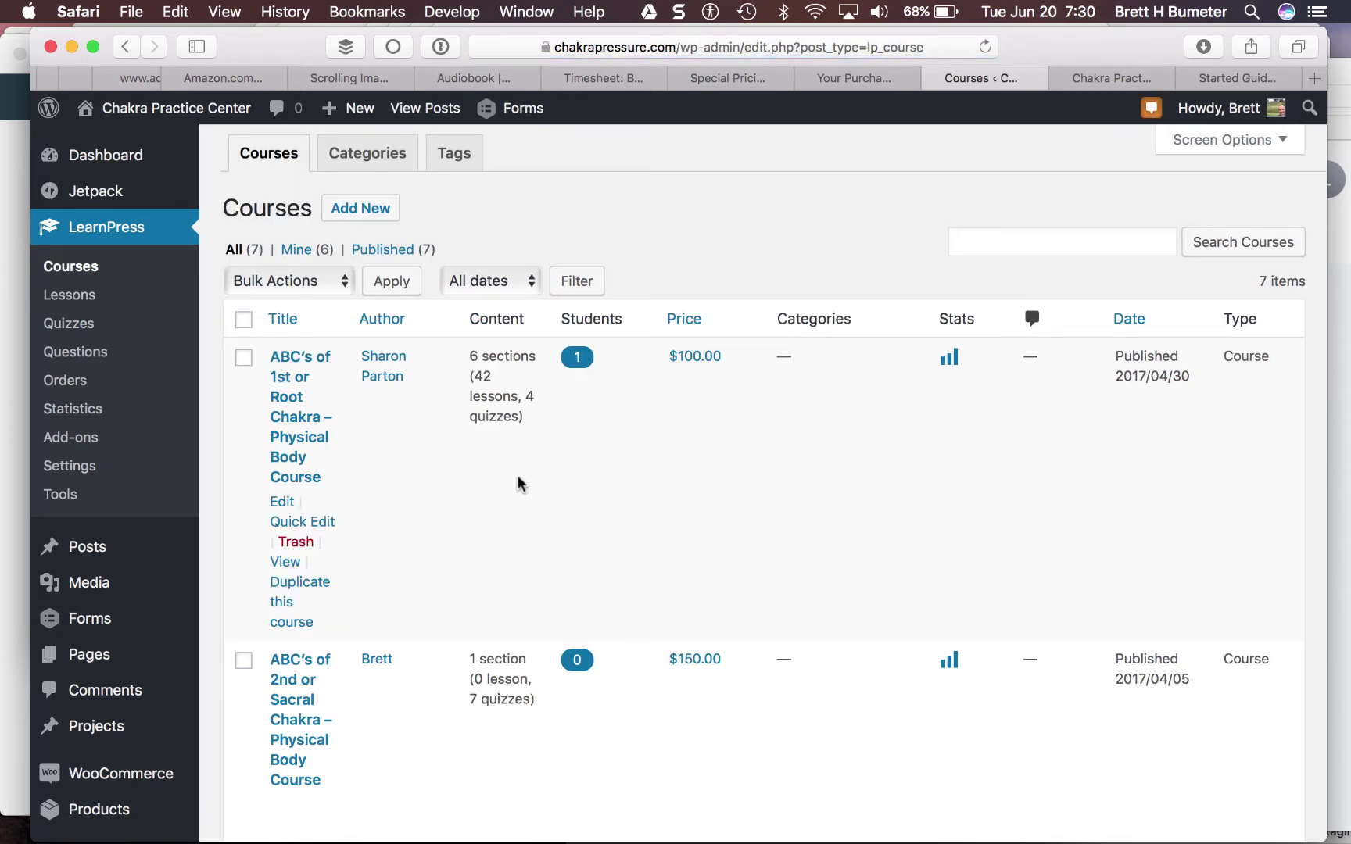
pyautogui.scroll(-5, 520, 485)
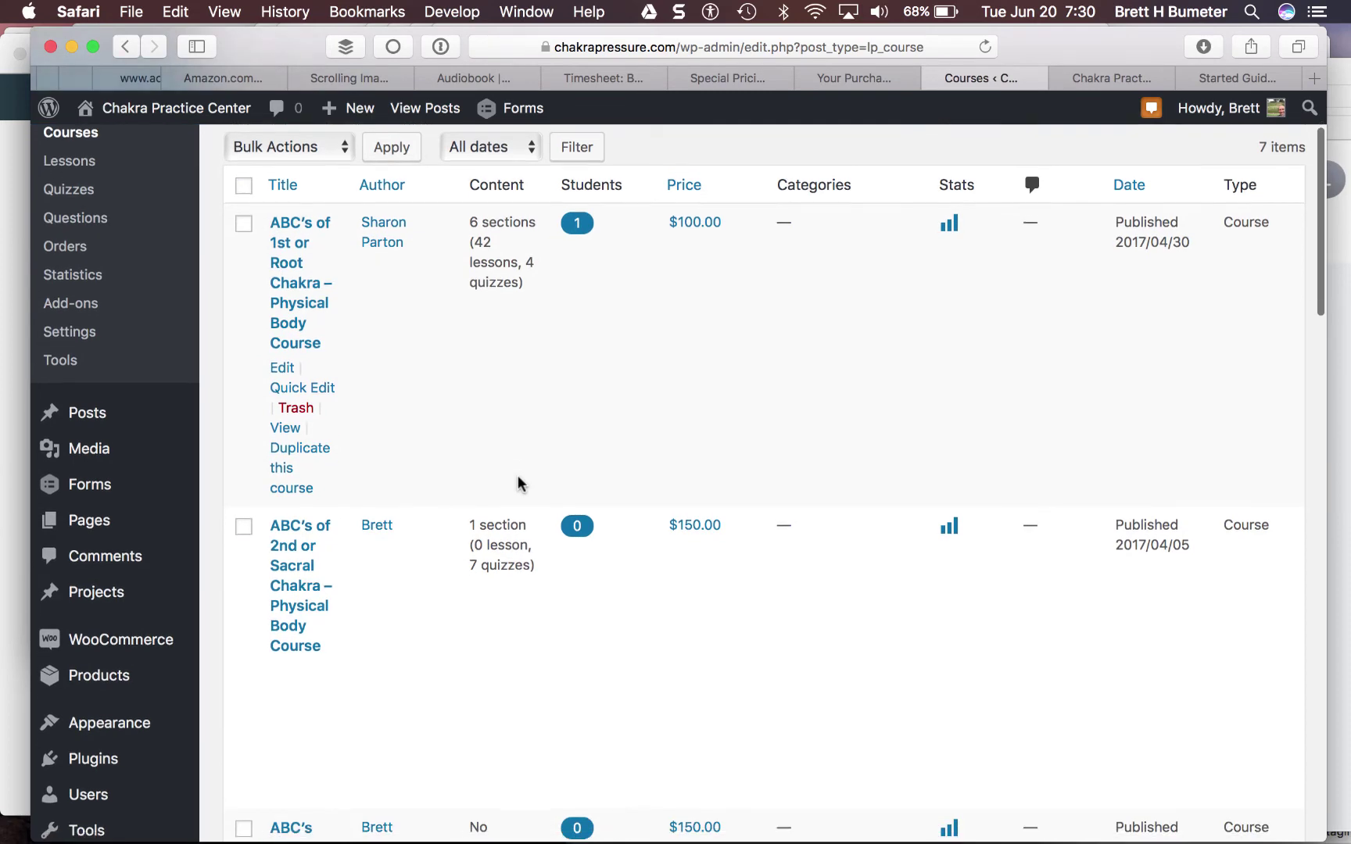
pyautogui.scroll(5, 518, 476)
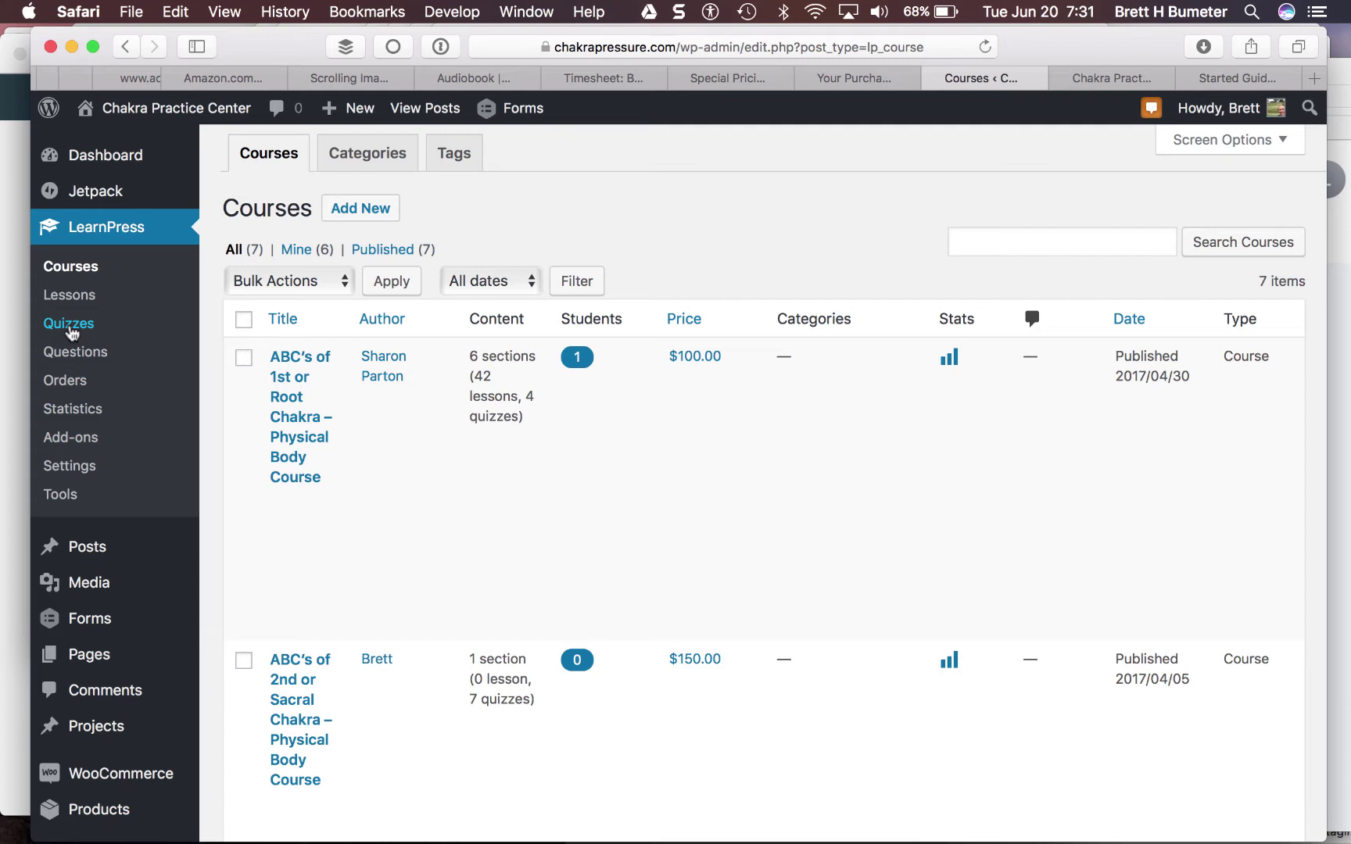
pyautogui.moveTo(280, 353)
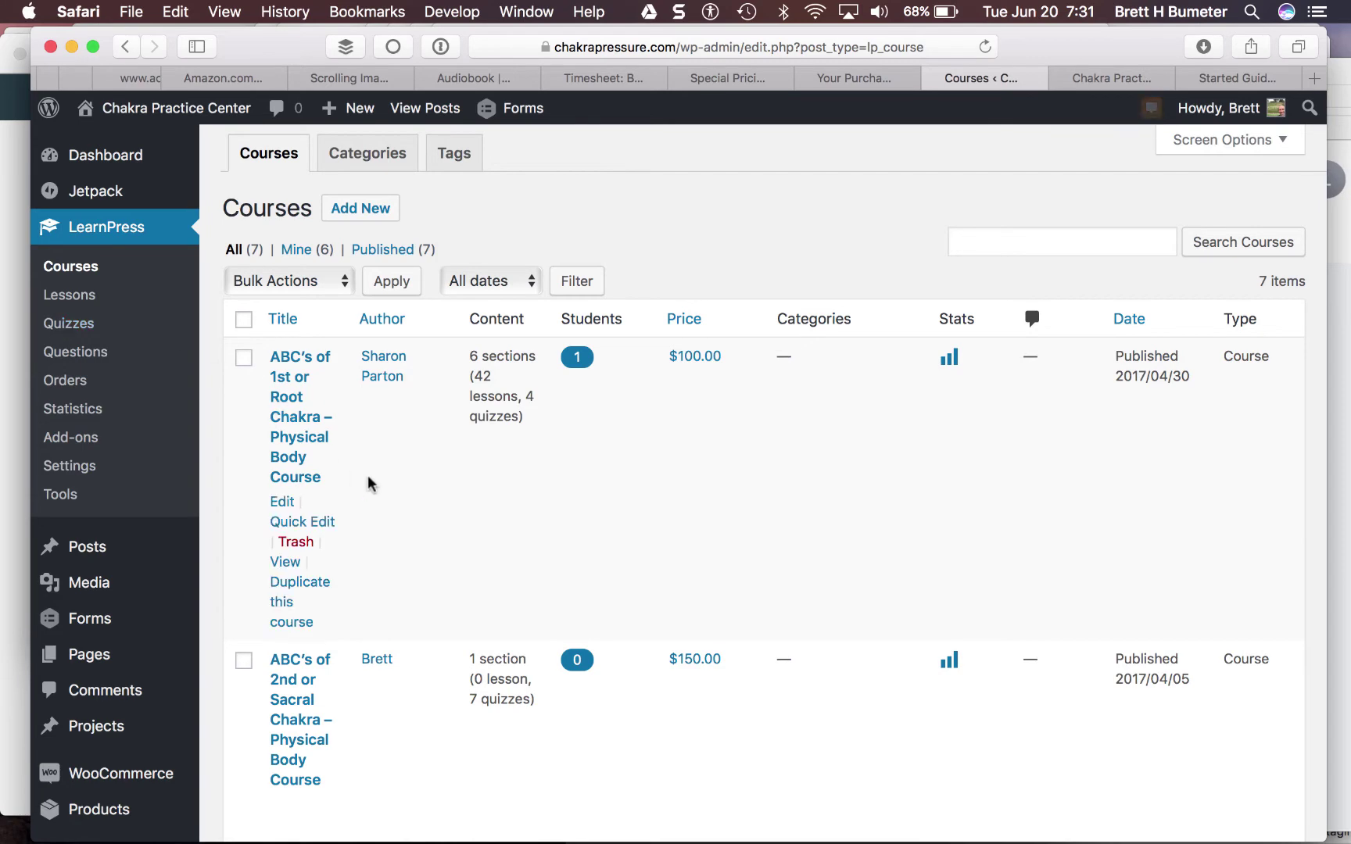
pyautogui.click(94, 323)
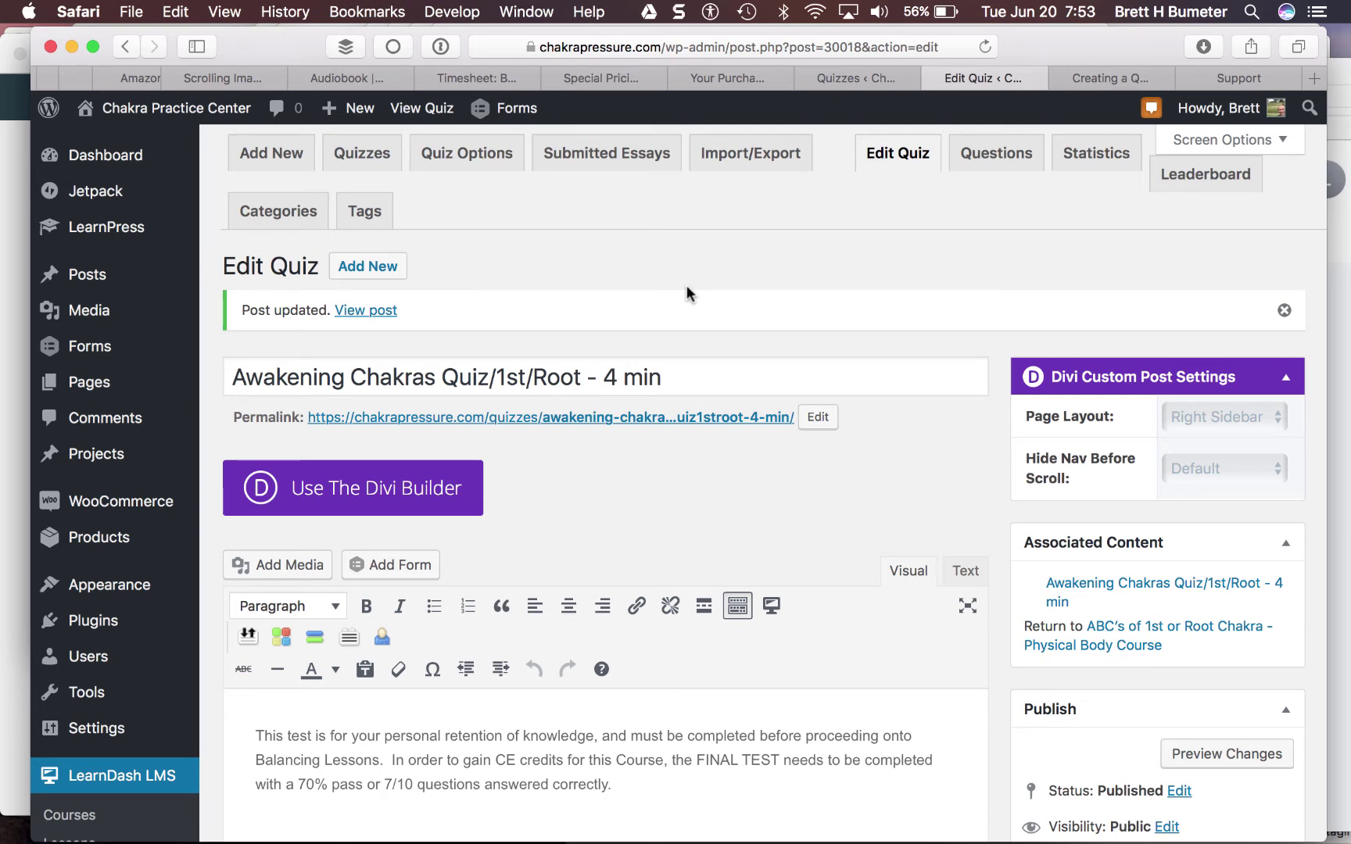
pyautogui.scroll(-2, 687, 289)
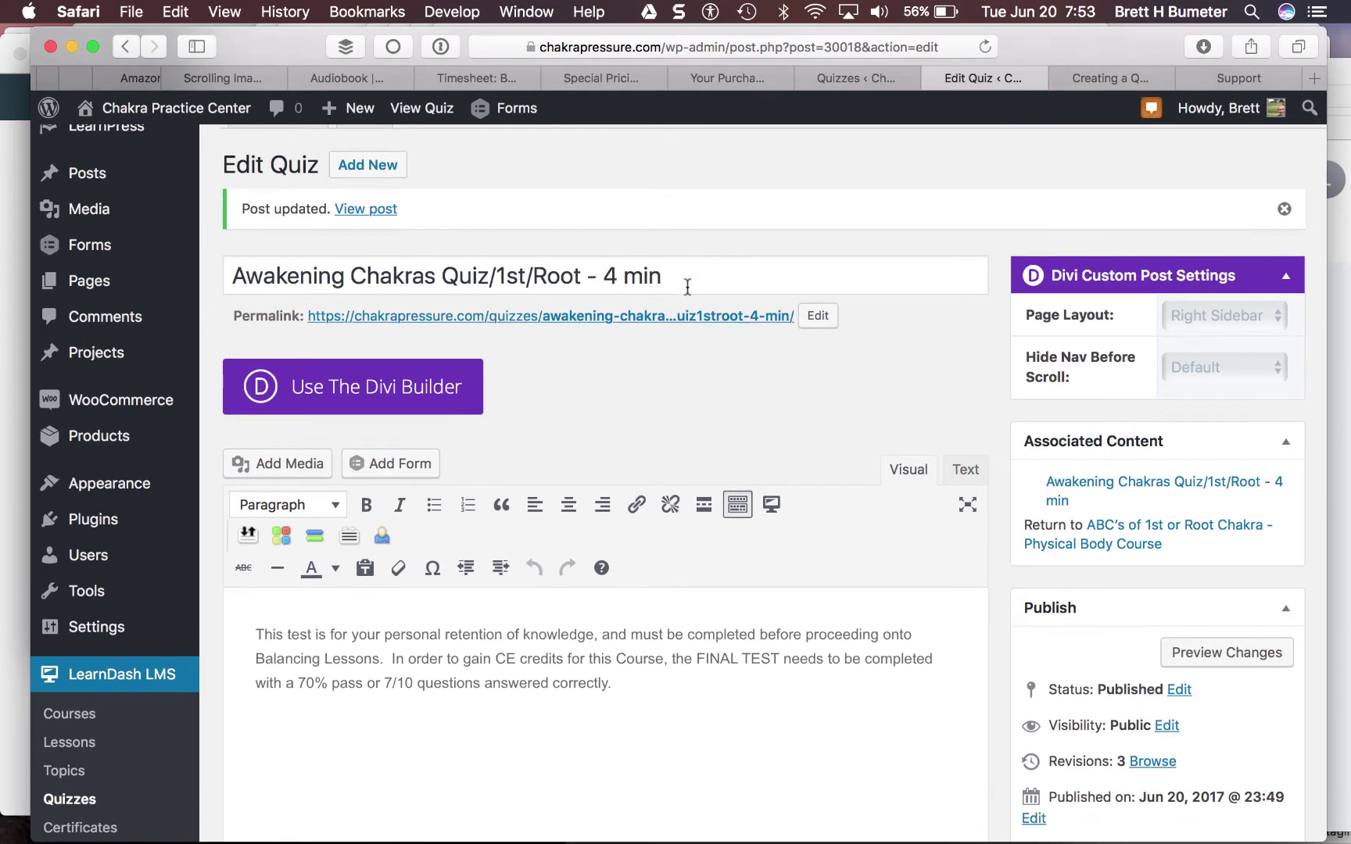
pyautogui.scroll(-15, 687, 287)
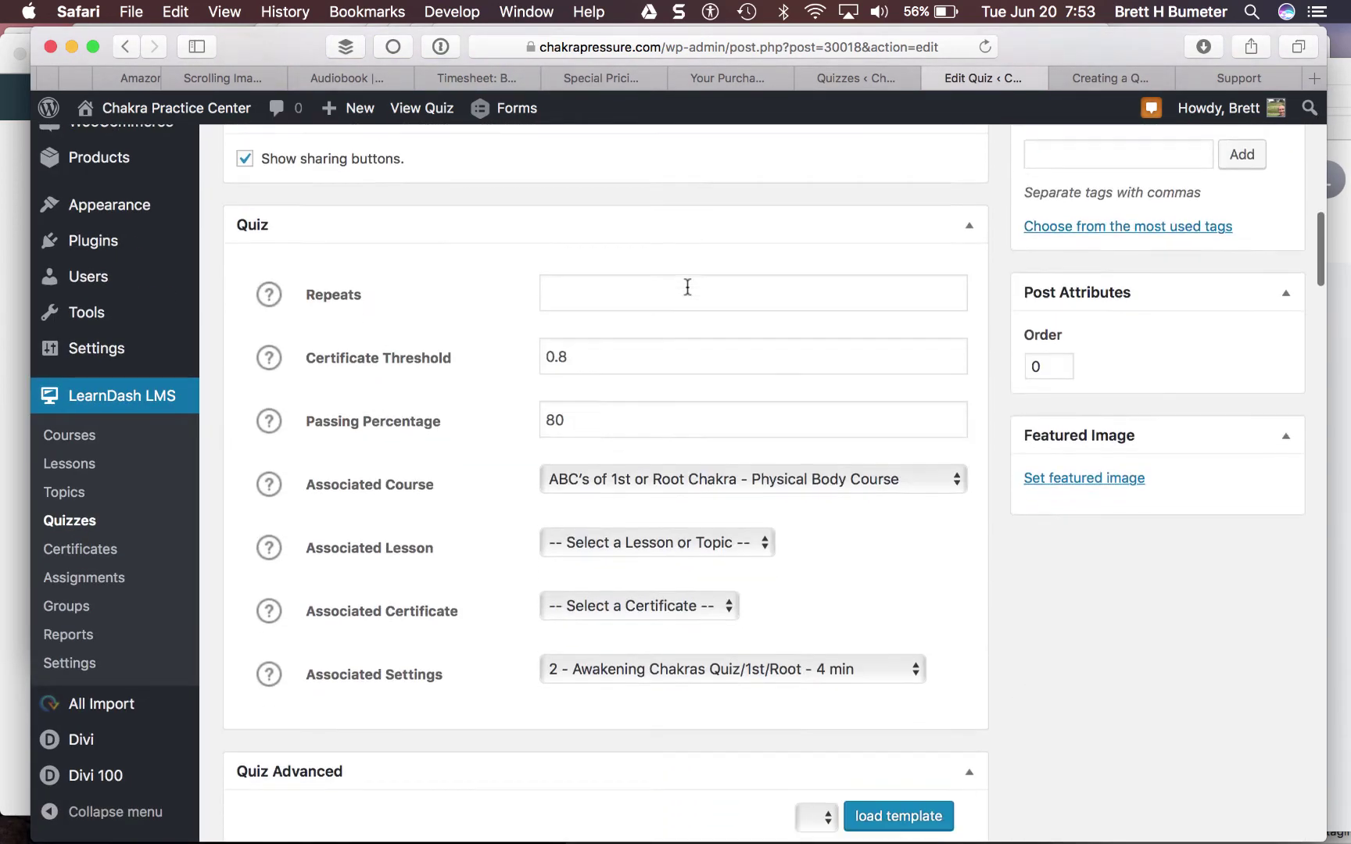
pyautogui.scroll(-1, 687, 287)
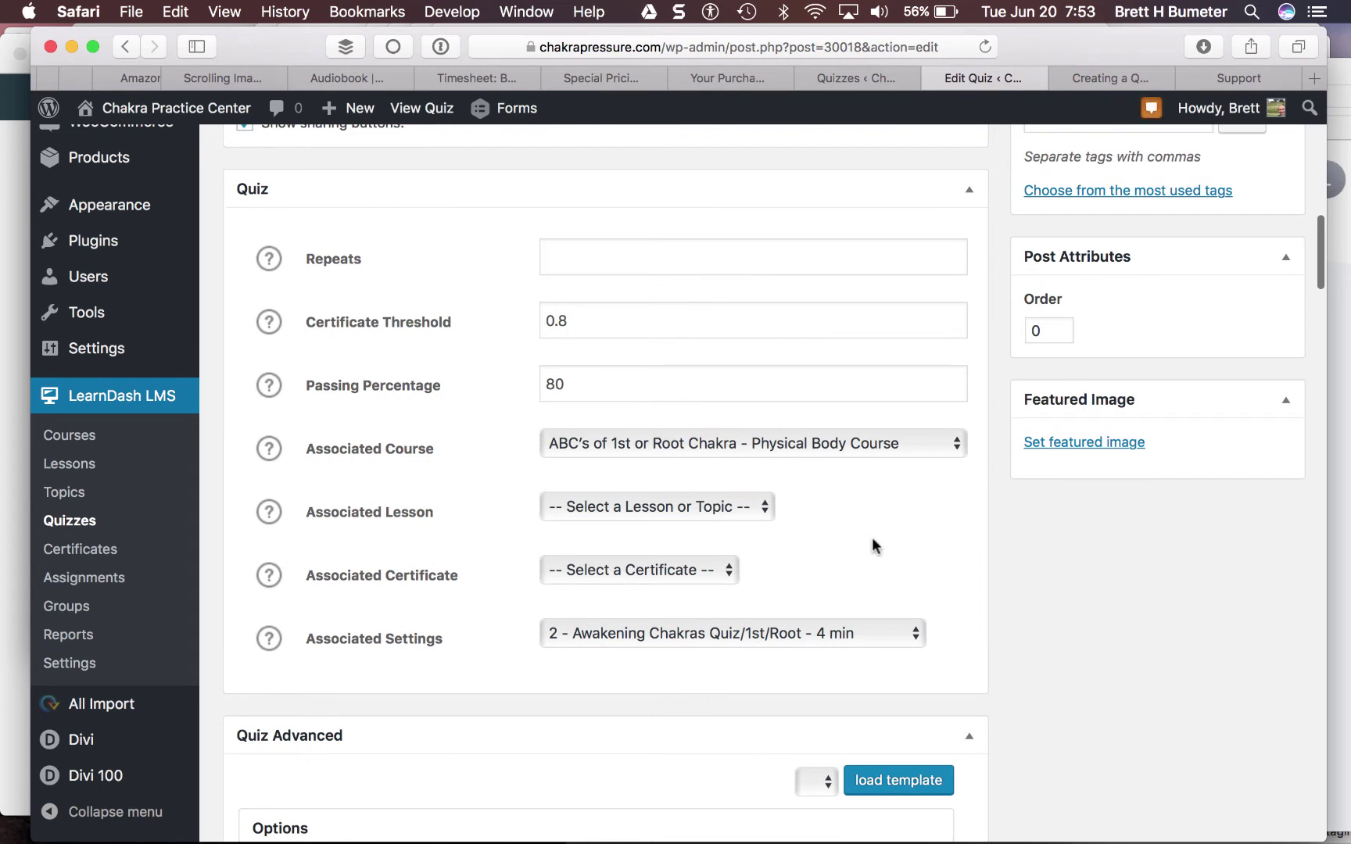
pyautogui.click(847, 453)
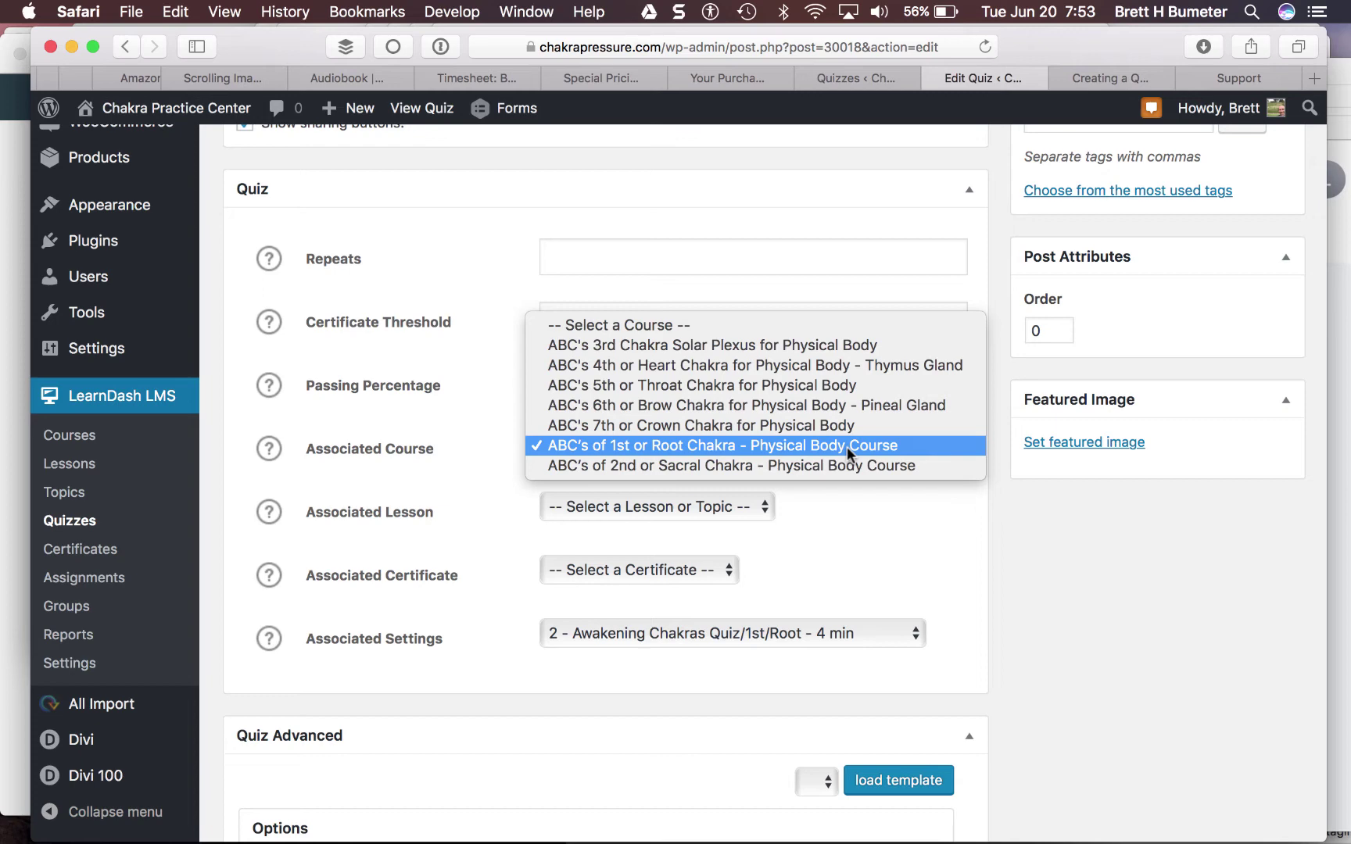
pyautogui.click(968, 542)
pyautogui.scroll(1, 977, 547)
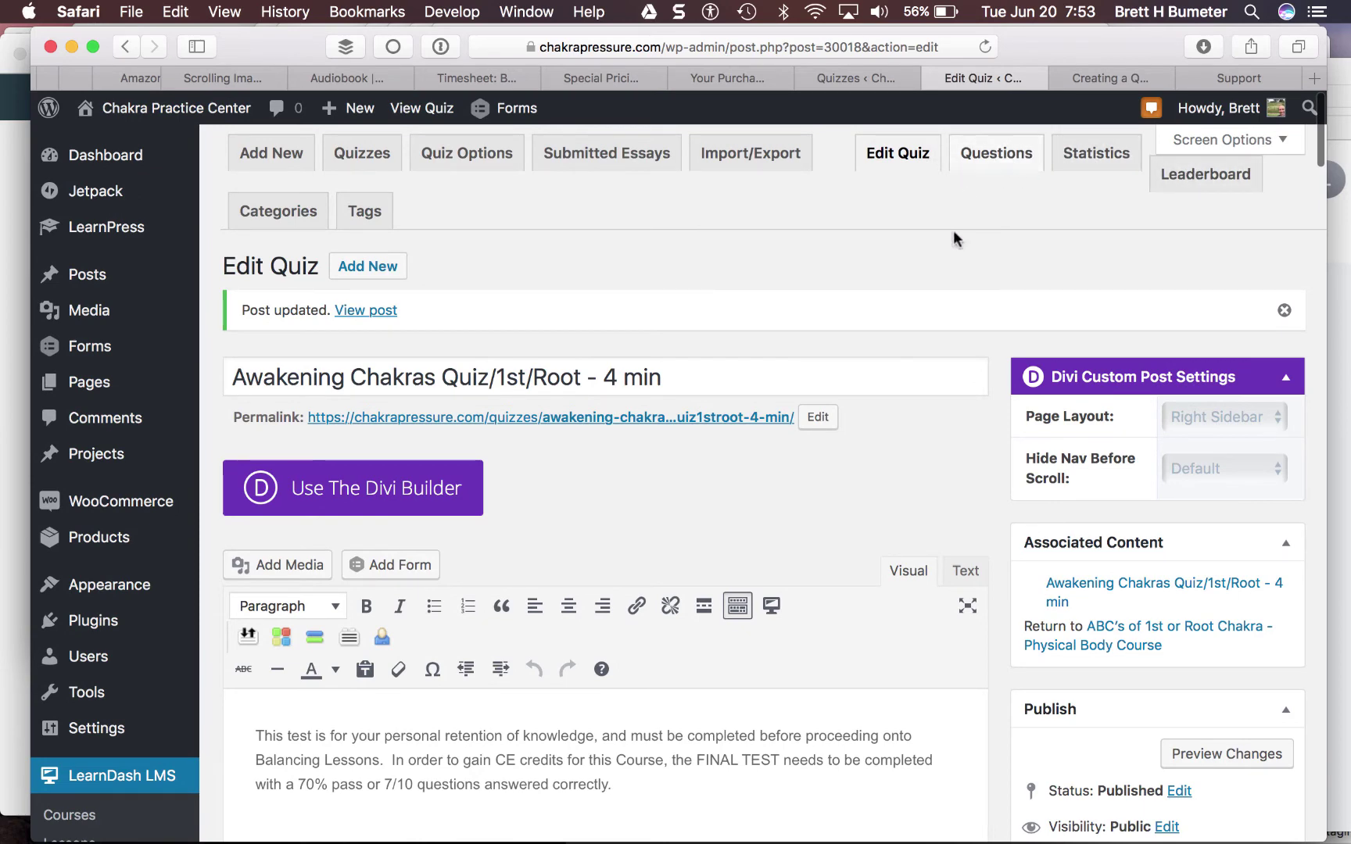
# Step: Scroll through the Edit Quiz page reviewing Quiz and Quiz Advanced settings, including the ABC's of 1st or Root Chakra course
pyautogui.scroll(-3, 923, 338)
pyautogui.scroll(-10, 923, 339)
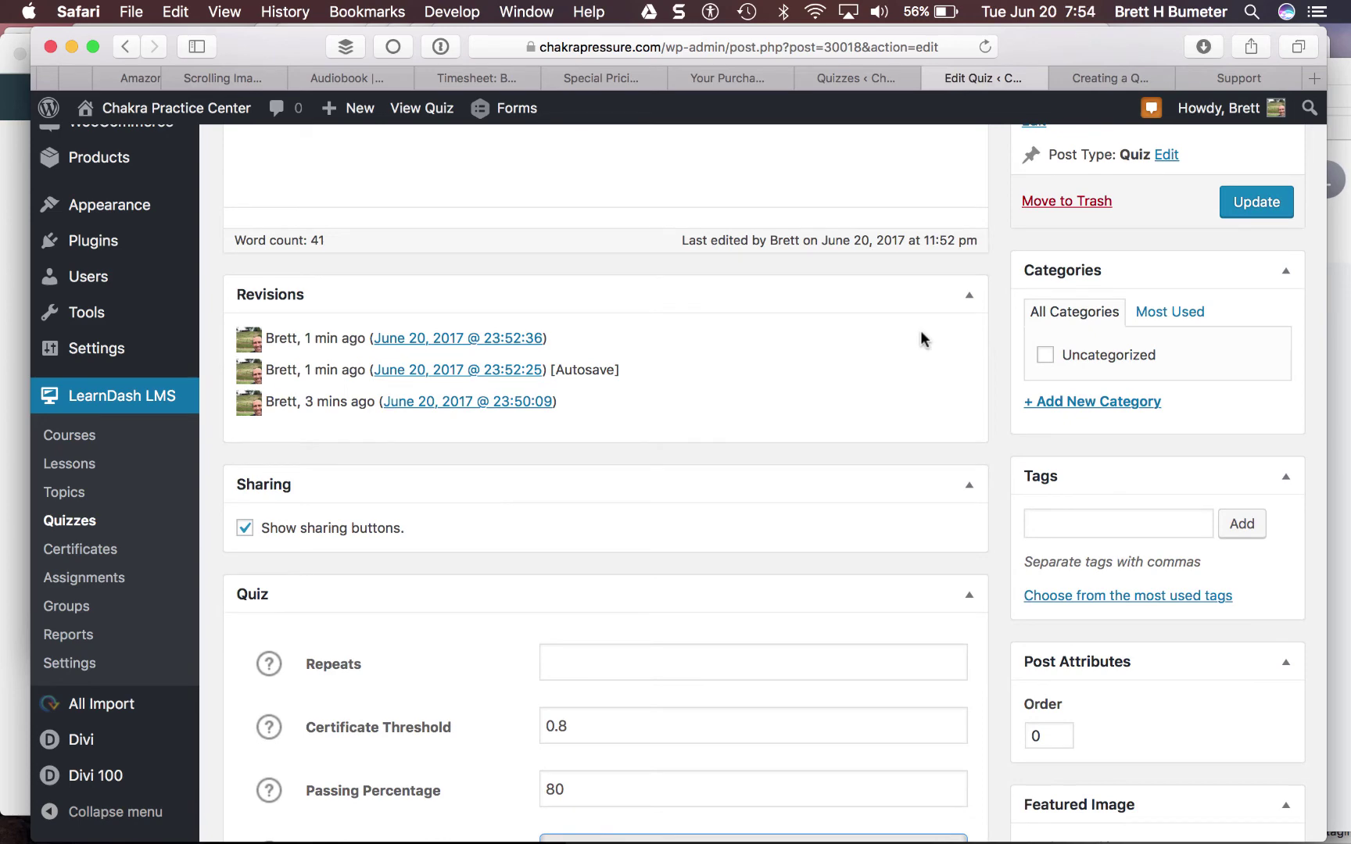
pyautogui.scroll(8, 808, 324)
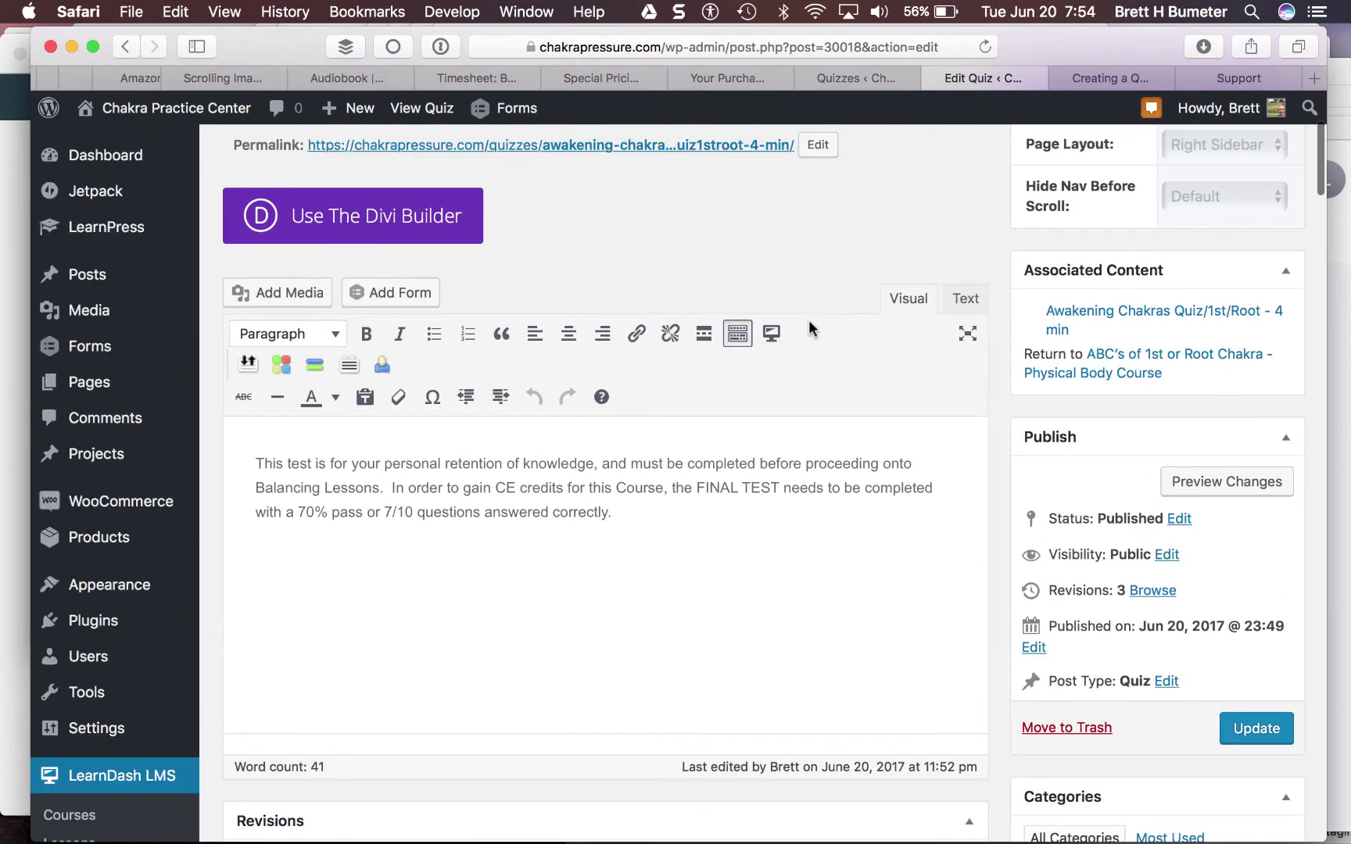
pyautogui.scroll(4, 808, 325)
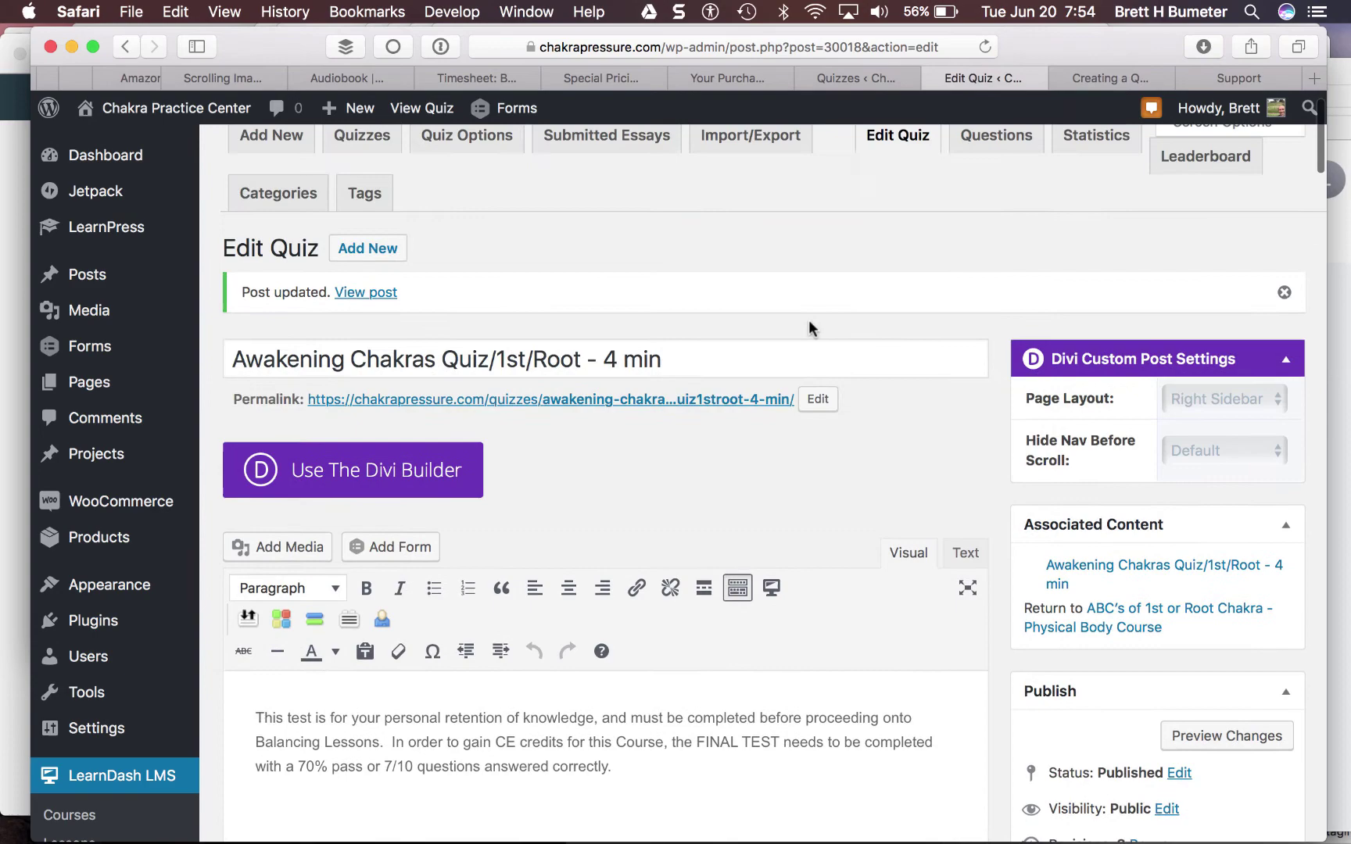
pyautogui.scroll(1, 808, 320)
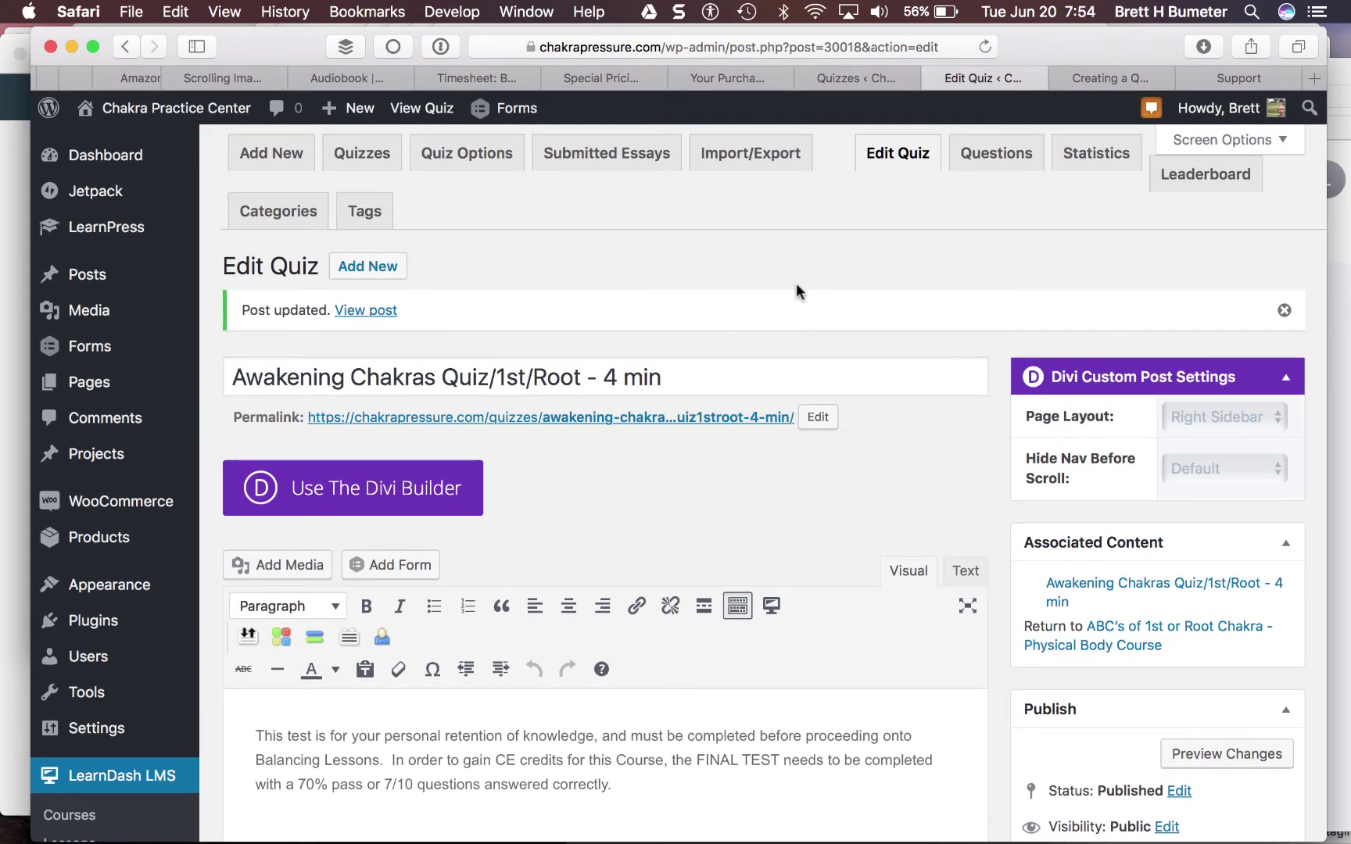
pyautogui.scroll(-15, 796, 283)
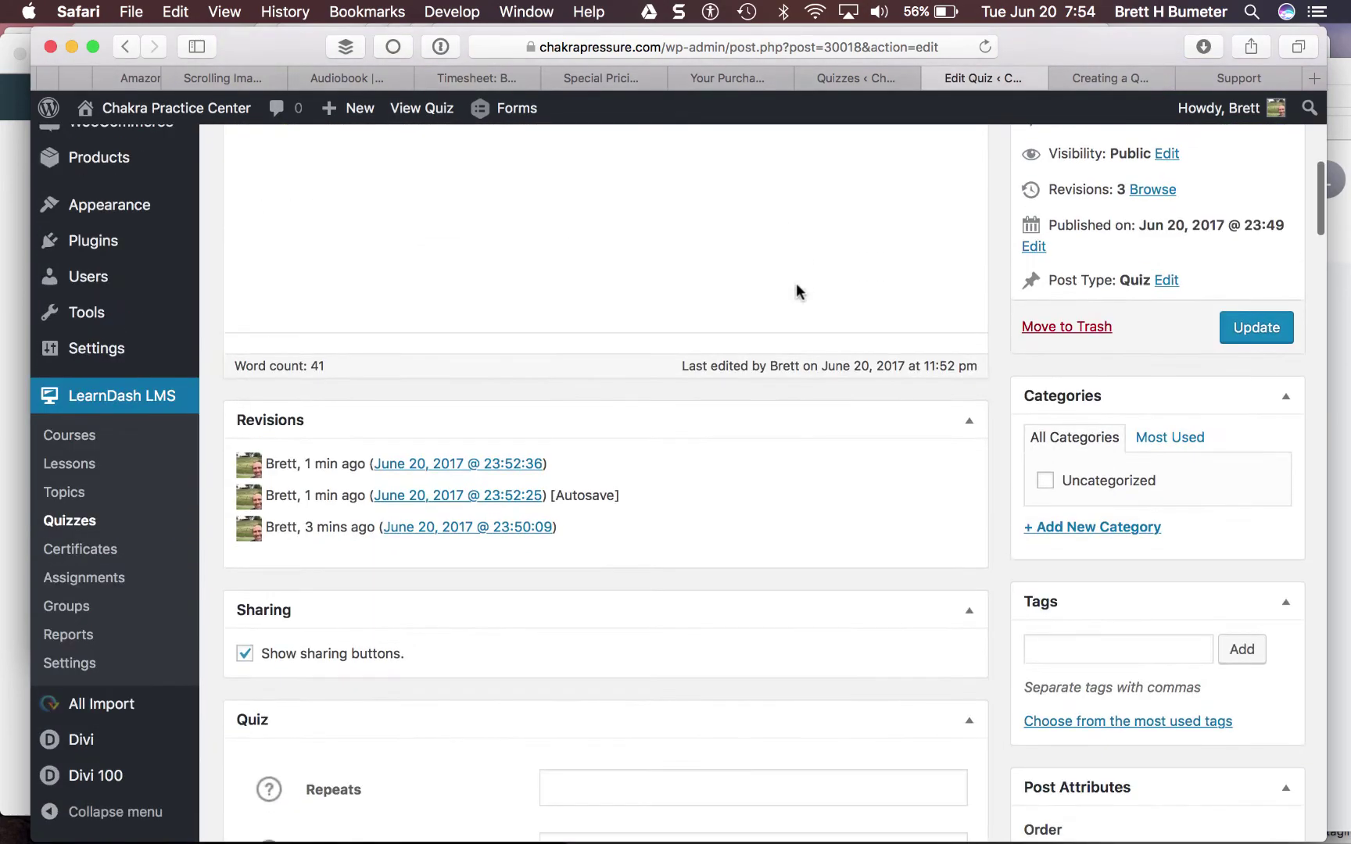
pyautogui.scroll(-5, 796, 285)
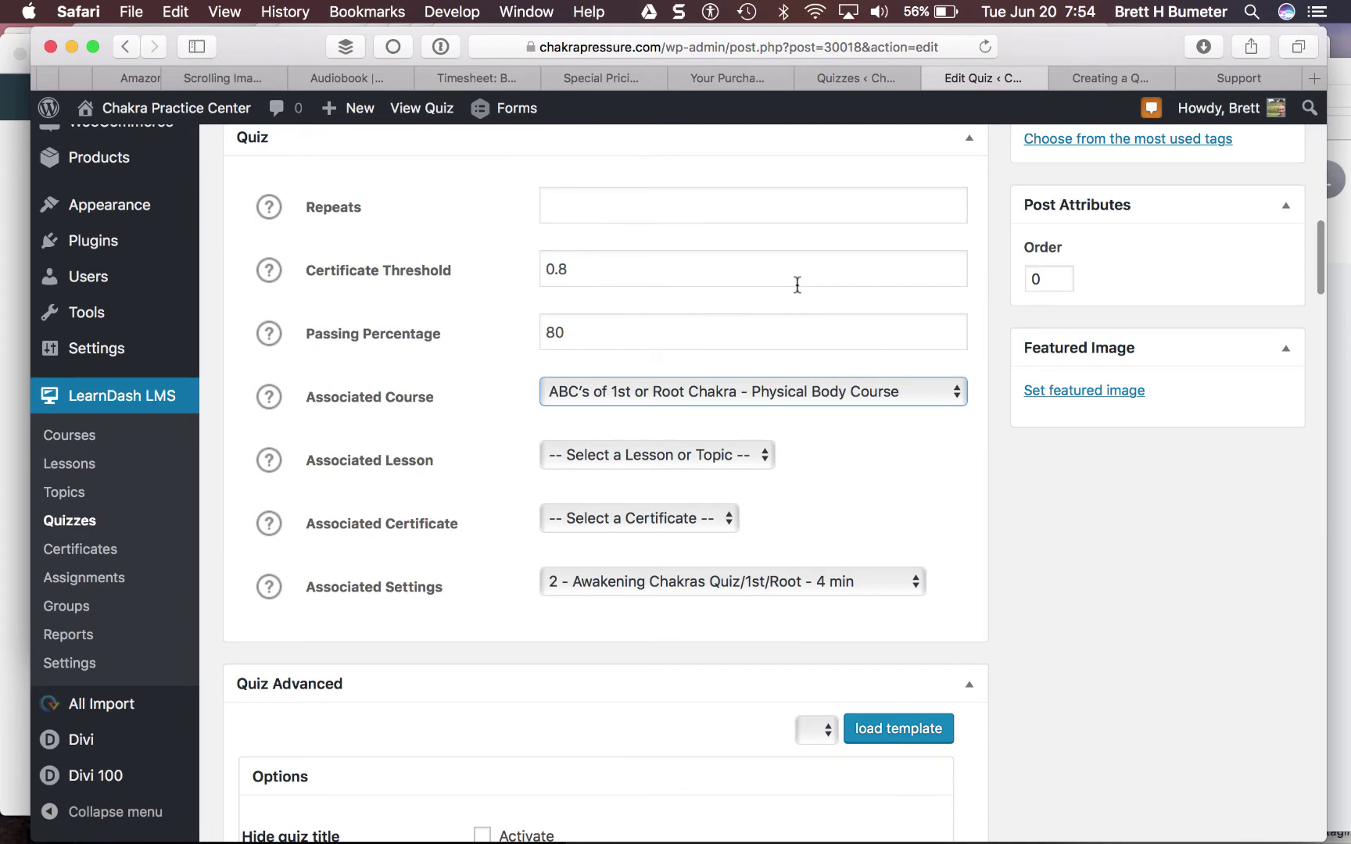
pyautogui.scroll(-20, 797, 285)
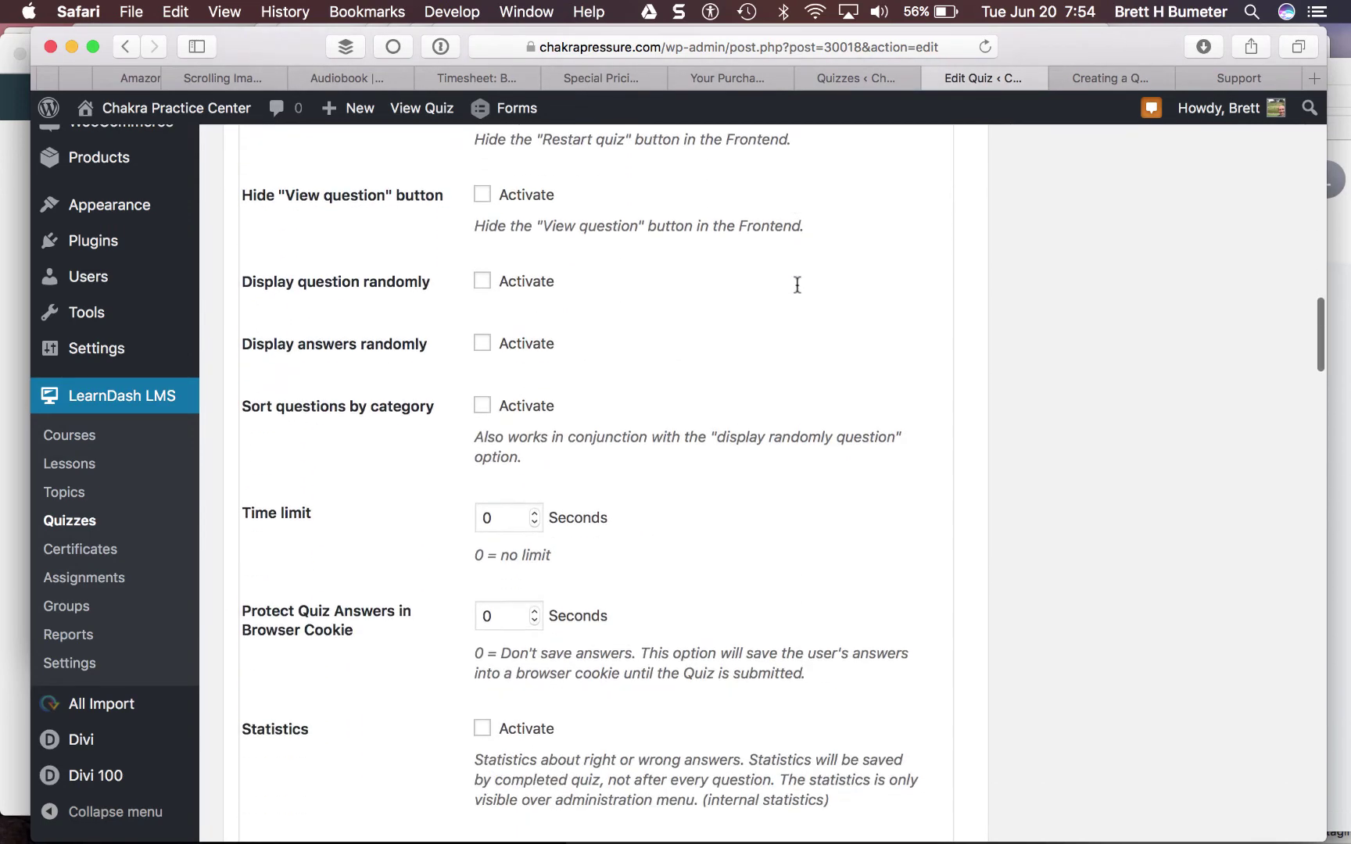
pyautogui.scroll(-20, 797, 284)
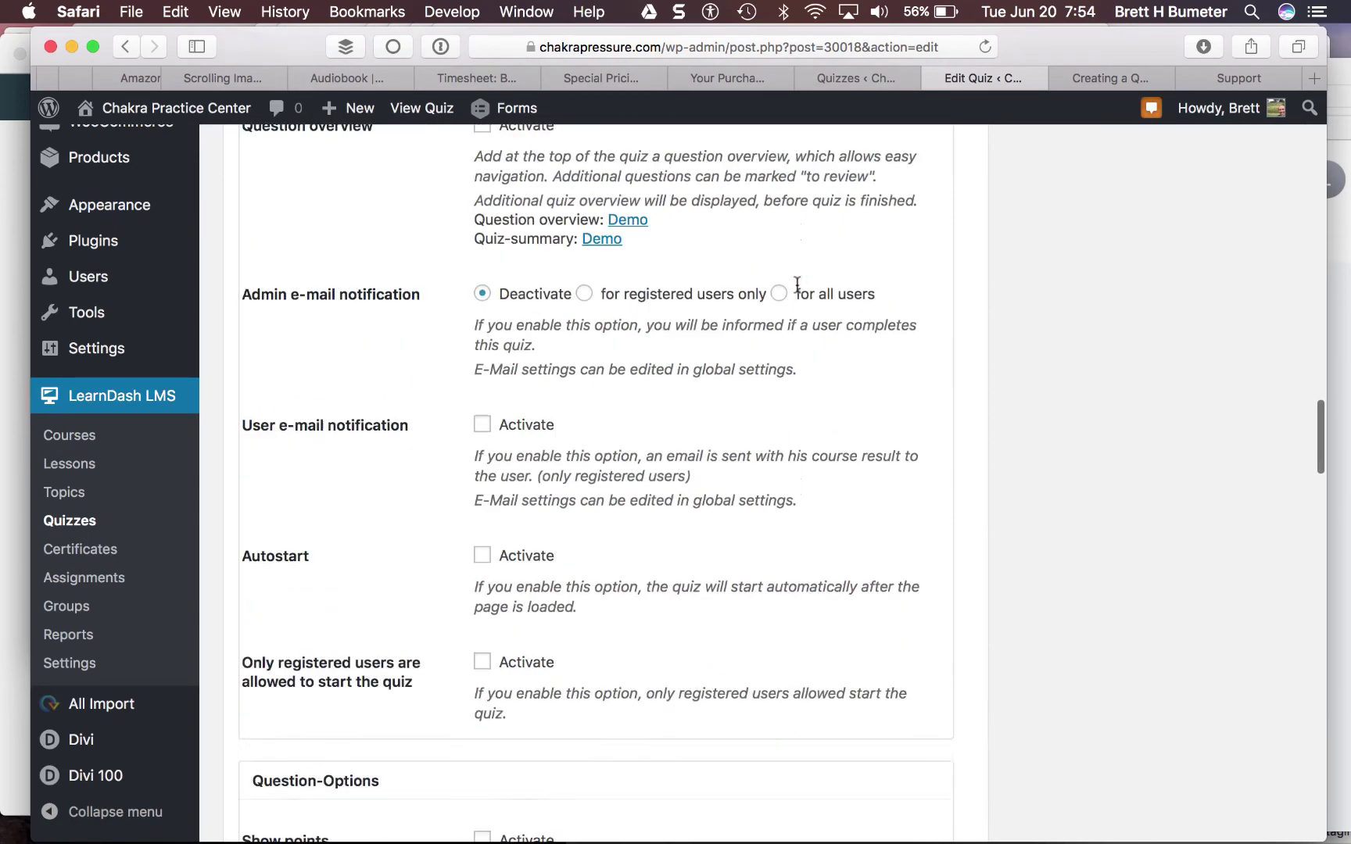
pyautogui.scroll(-12, 797, 285)
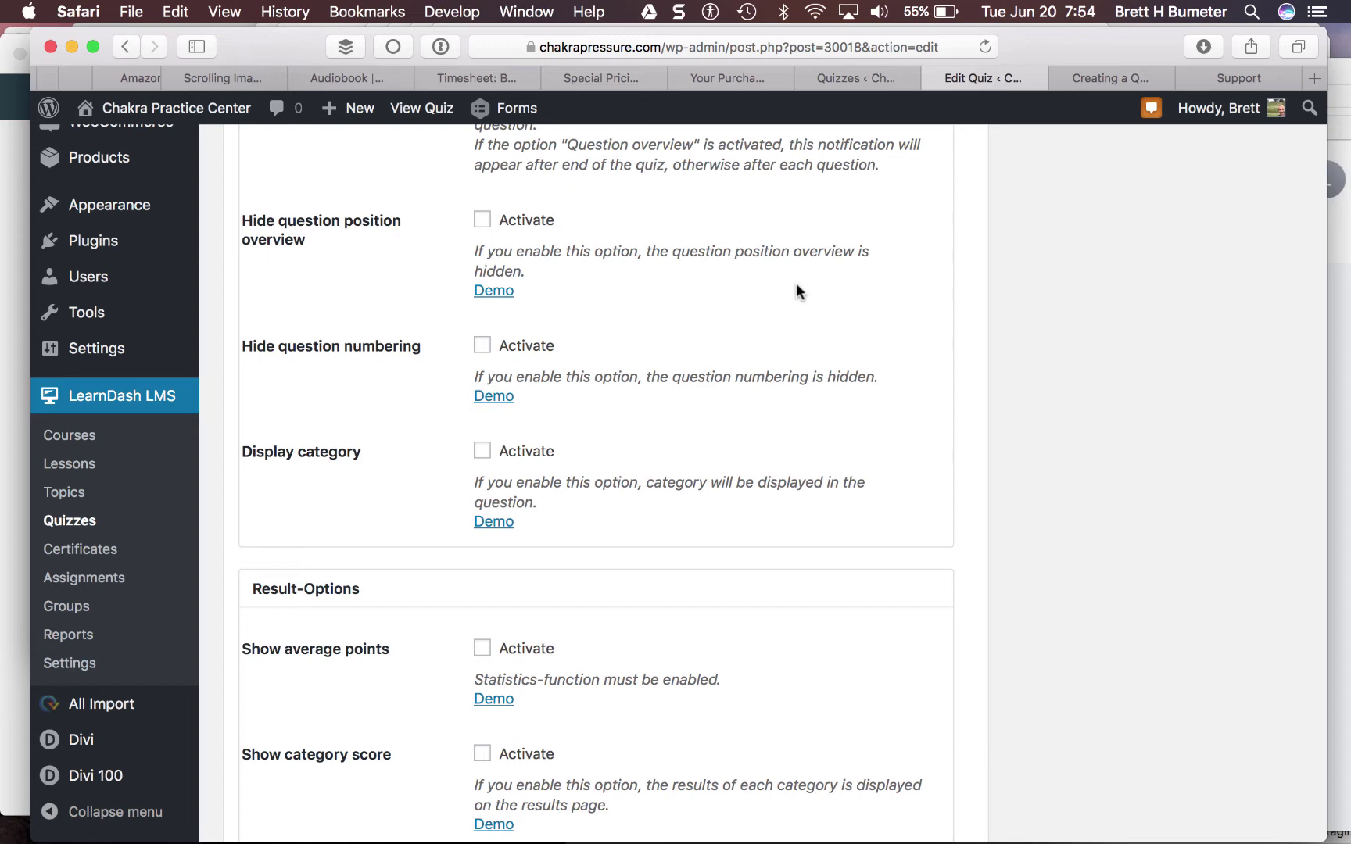
pyautogui.scroll(-3, 798, 289)
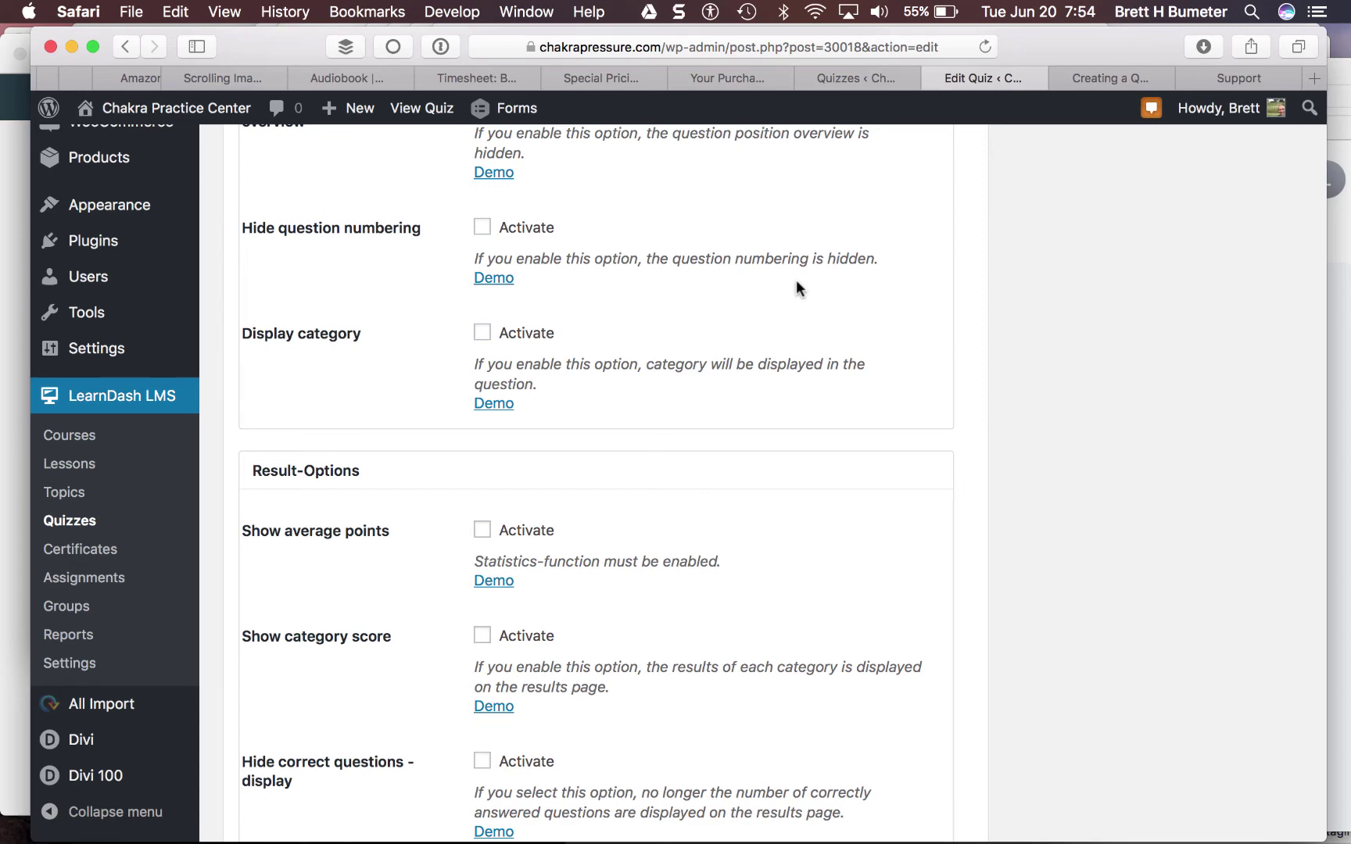
pyautogui.scroll(15, 796, 283)
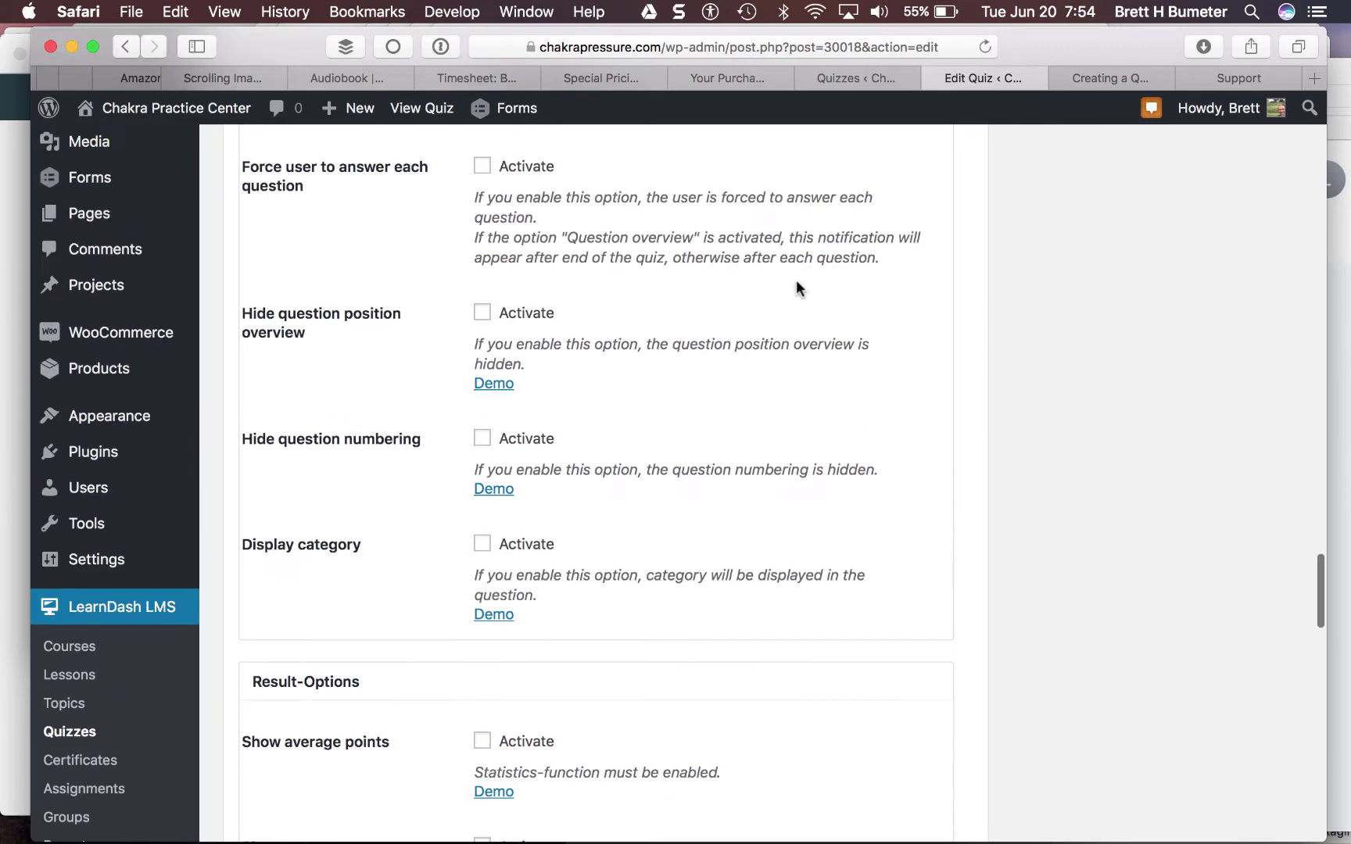
pyautogui.scroll(9, 796, 288)
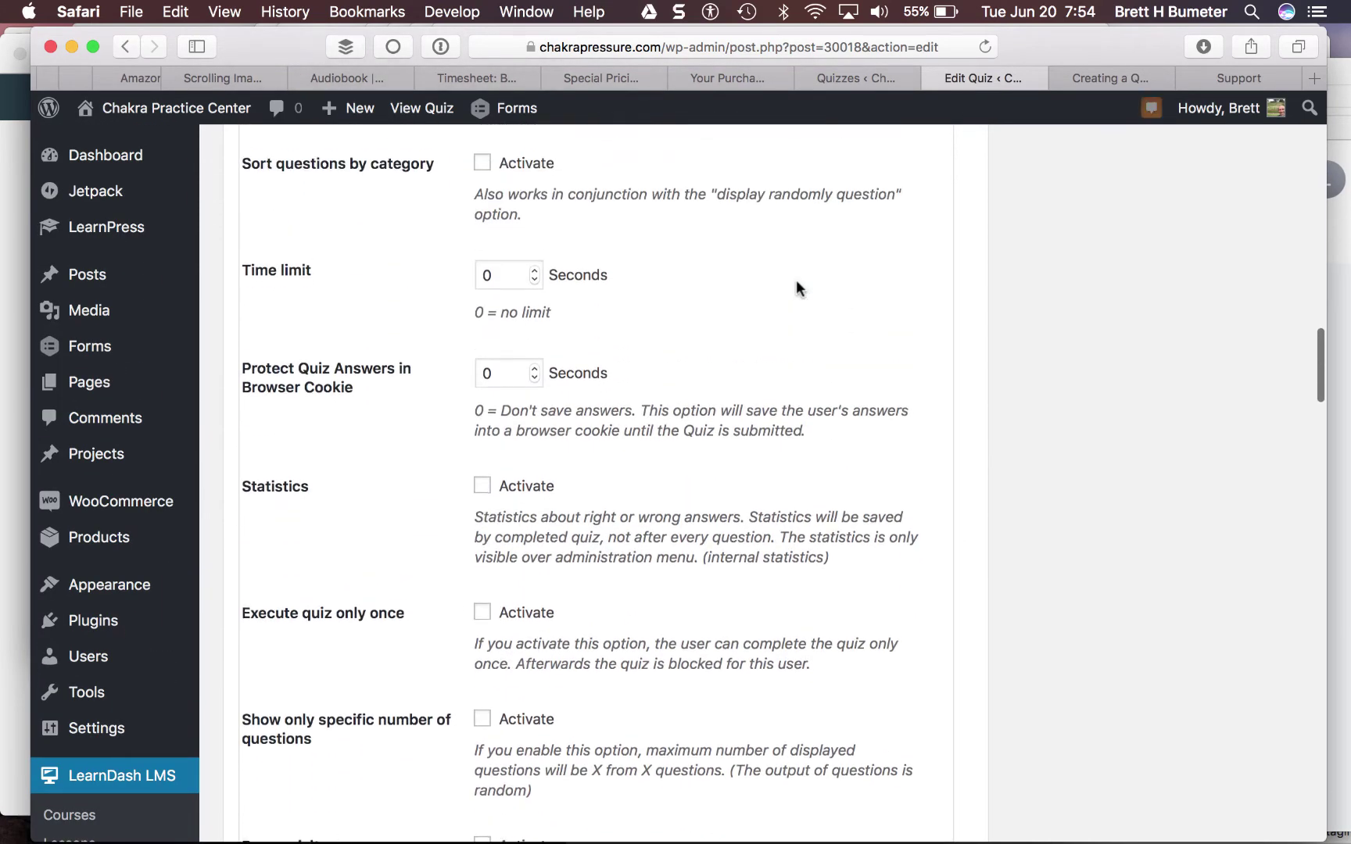
pyautogui.scroll(14, 796, 289)
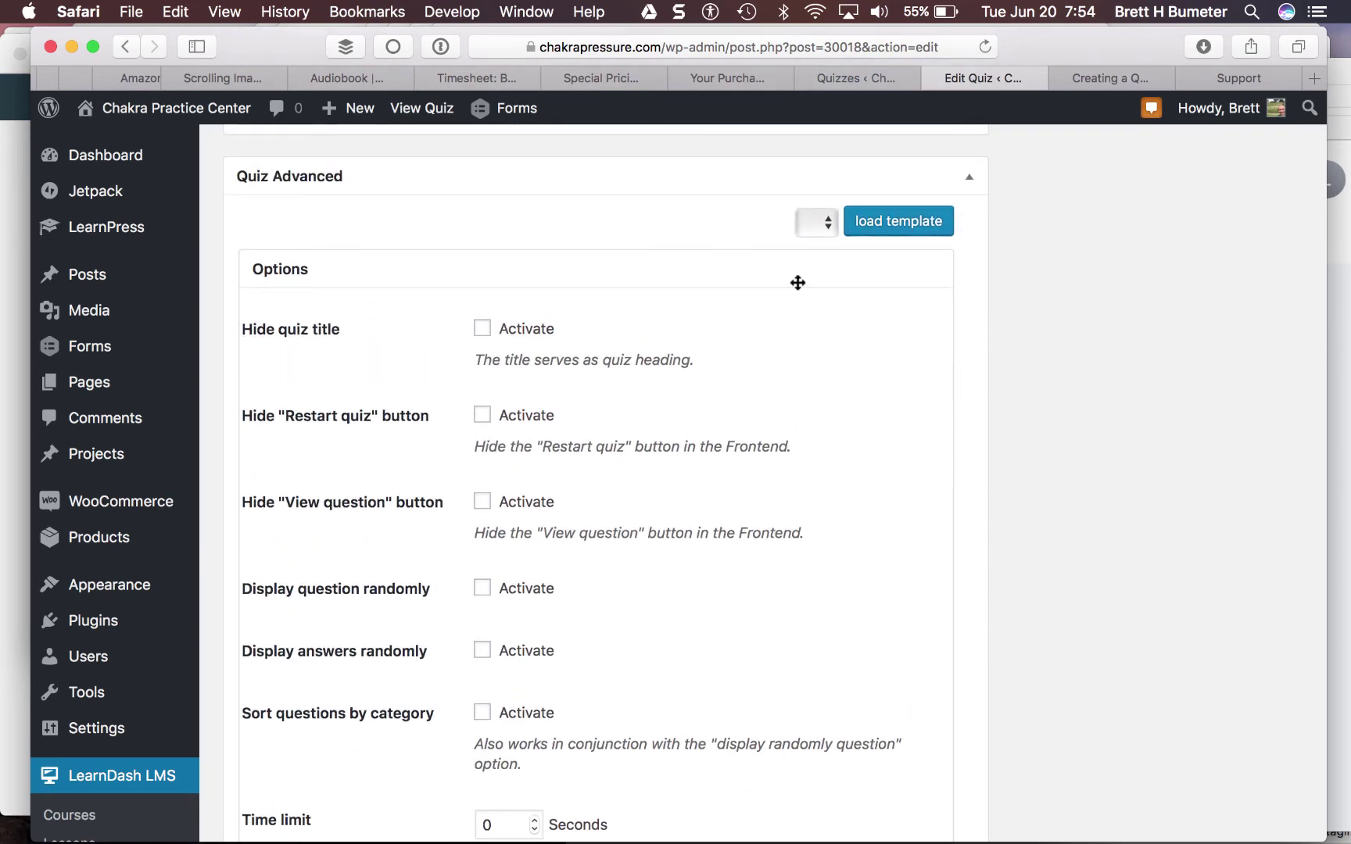
pyautogui.scroll(19, 705, 308)
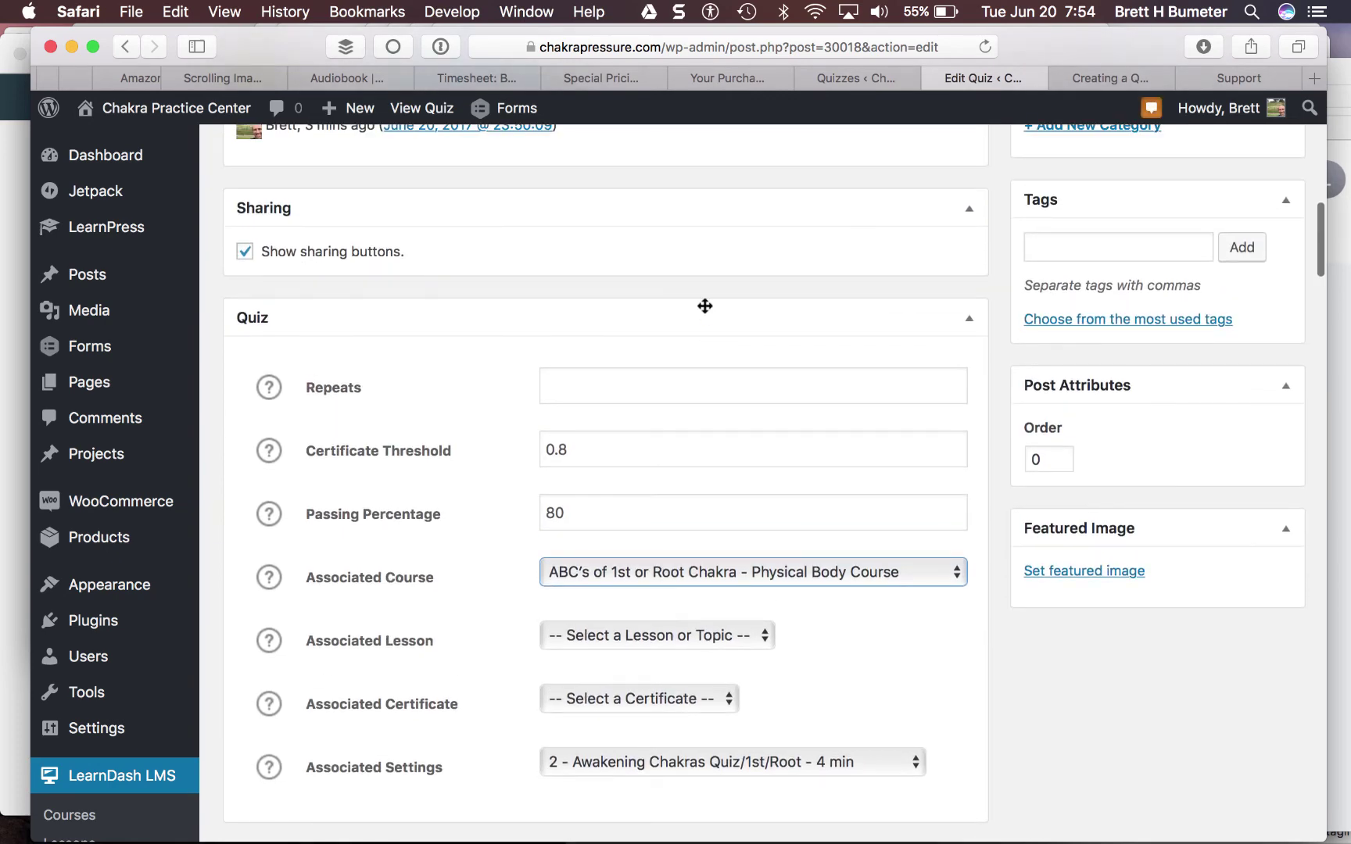
pyautogui.scroll(12, 704, 306)
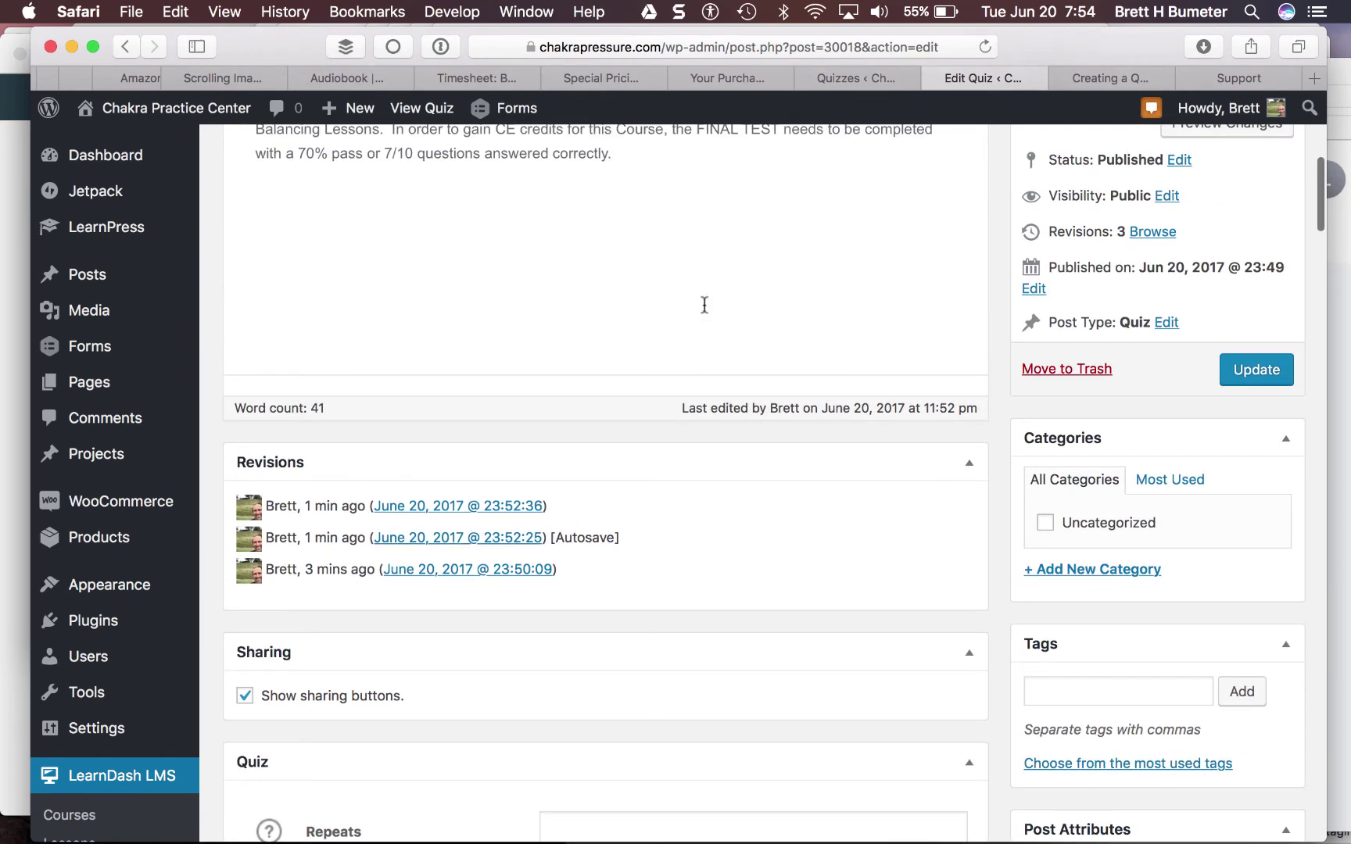
# Step: Bring up the LearnDash support site and go back to the Quiz Question Types article
pyautogui.click(1243, 78)
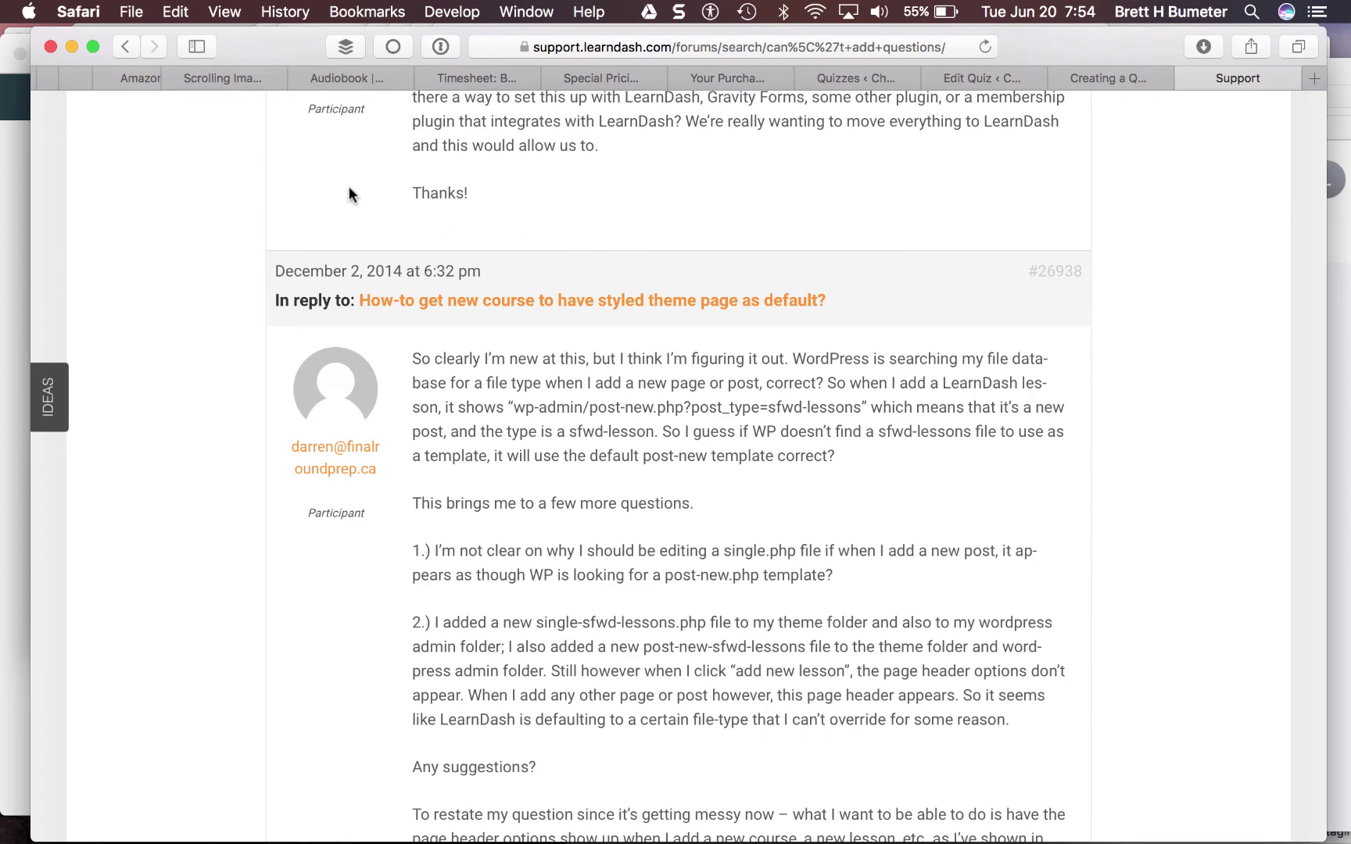
pyautogui.click(126, 47)
pyautogui.click(126, 47)
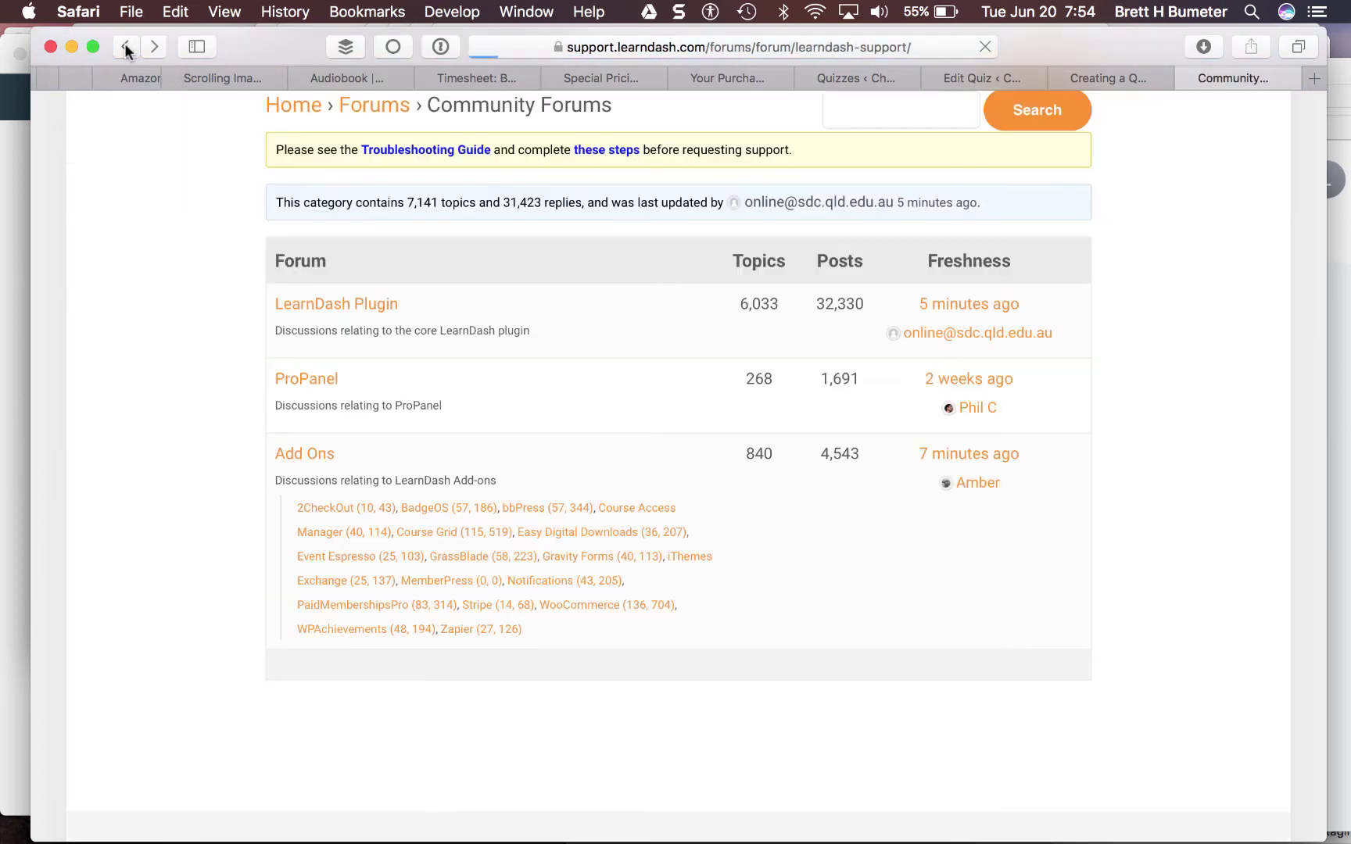
pyautogui.click(126, 47)
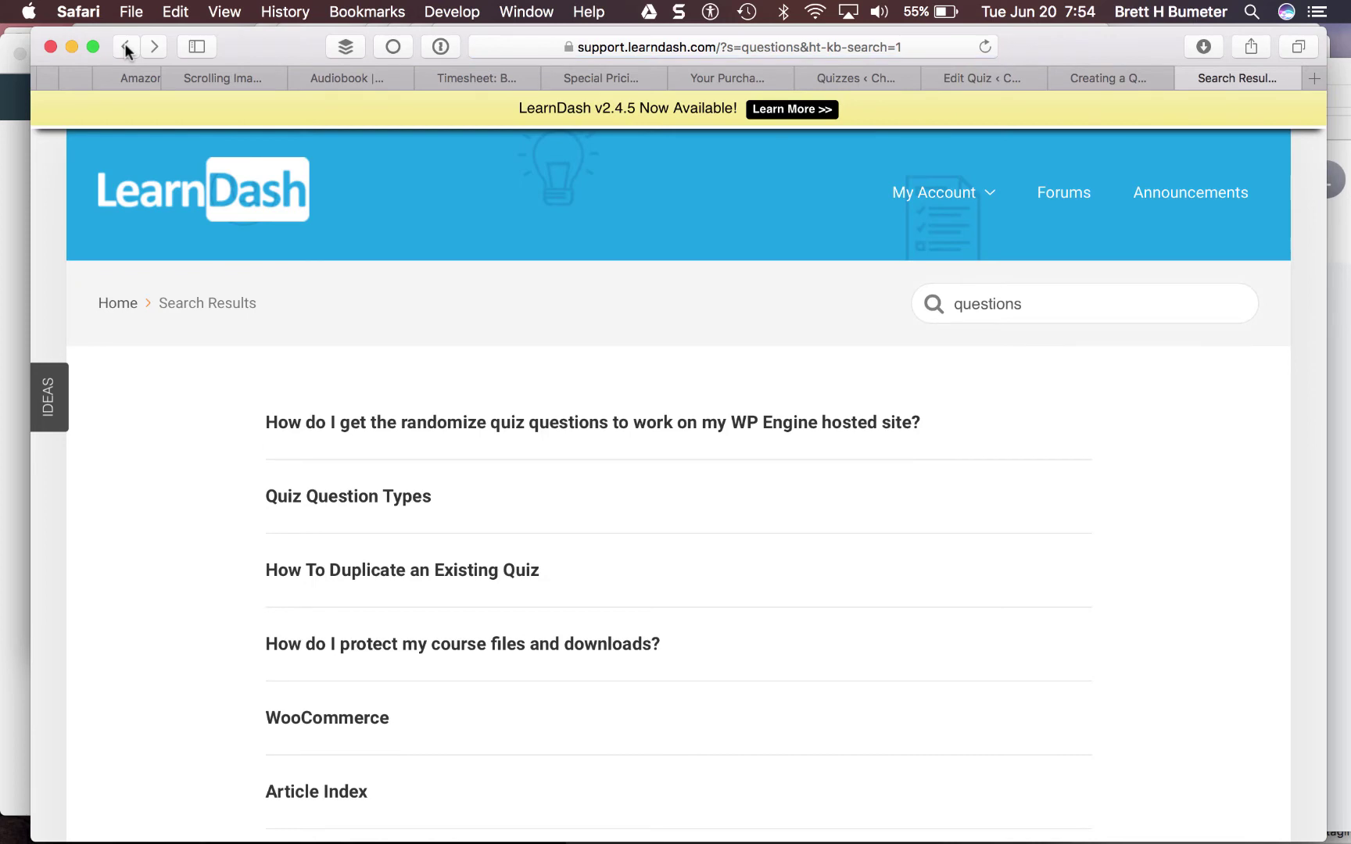
pyautogui.click(126, 47)
pyautogui.click(126, 47)
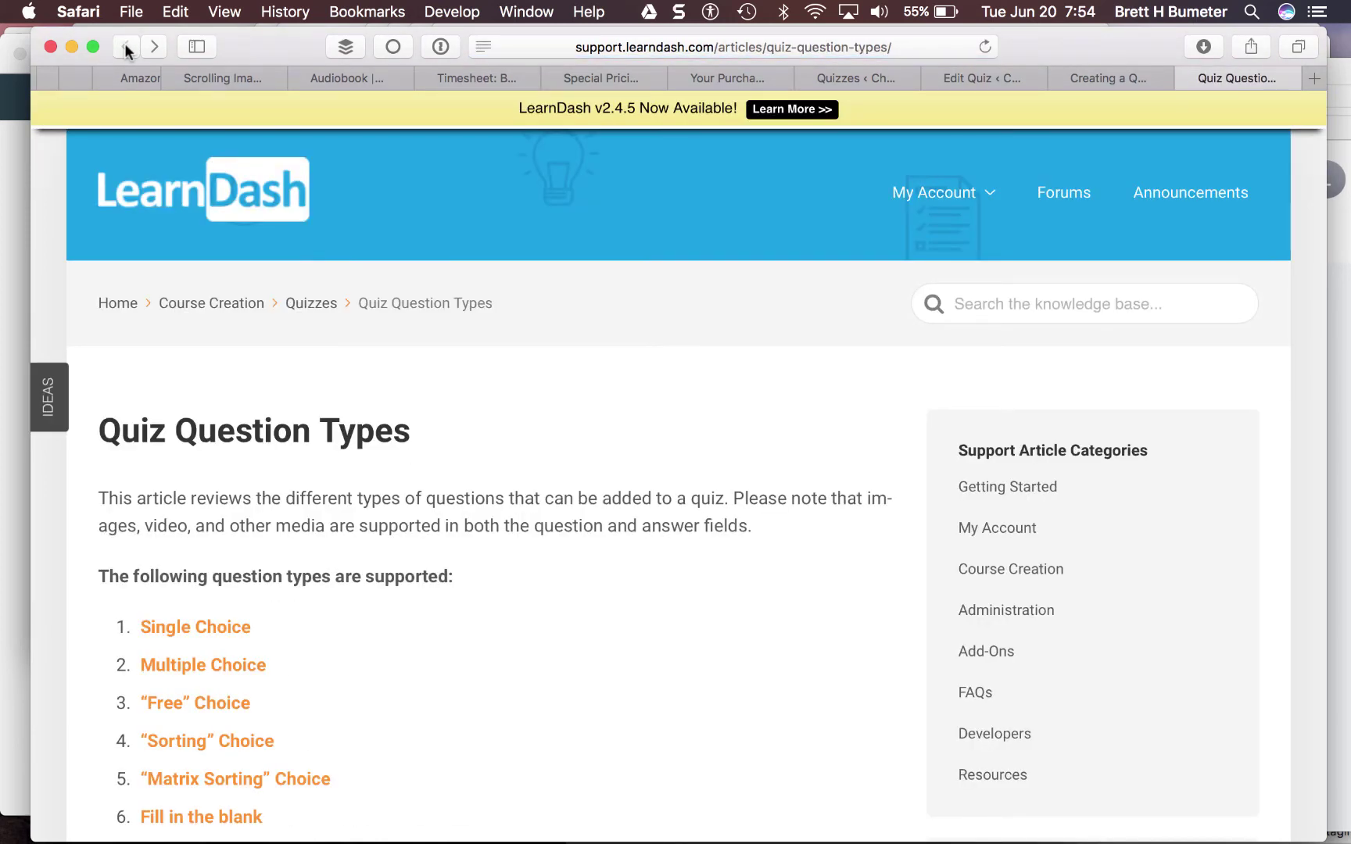
# Step: Watch the Creating a Quiz Part 2 video's question steps, then return to the Edit Quiz page
pyautogui.click(1133, 79)
pyautogui.scroll(15, 711, 378)
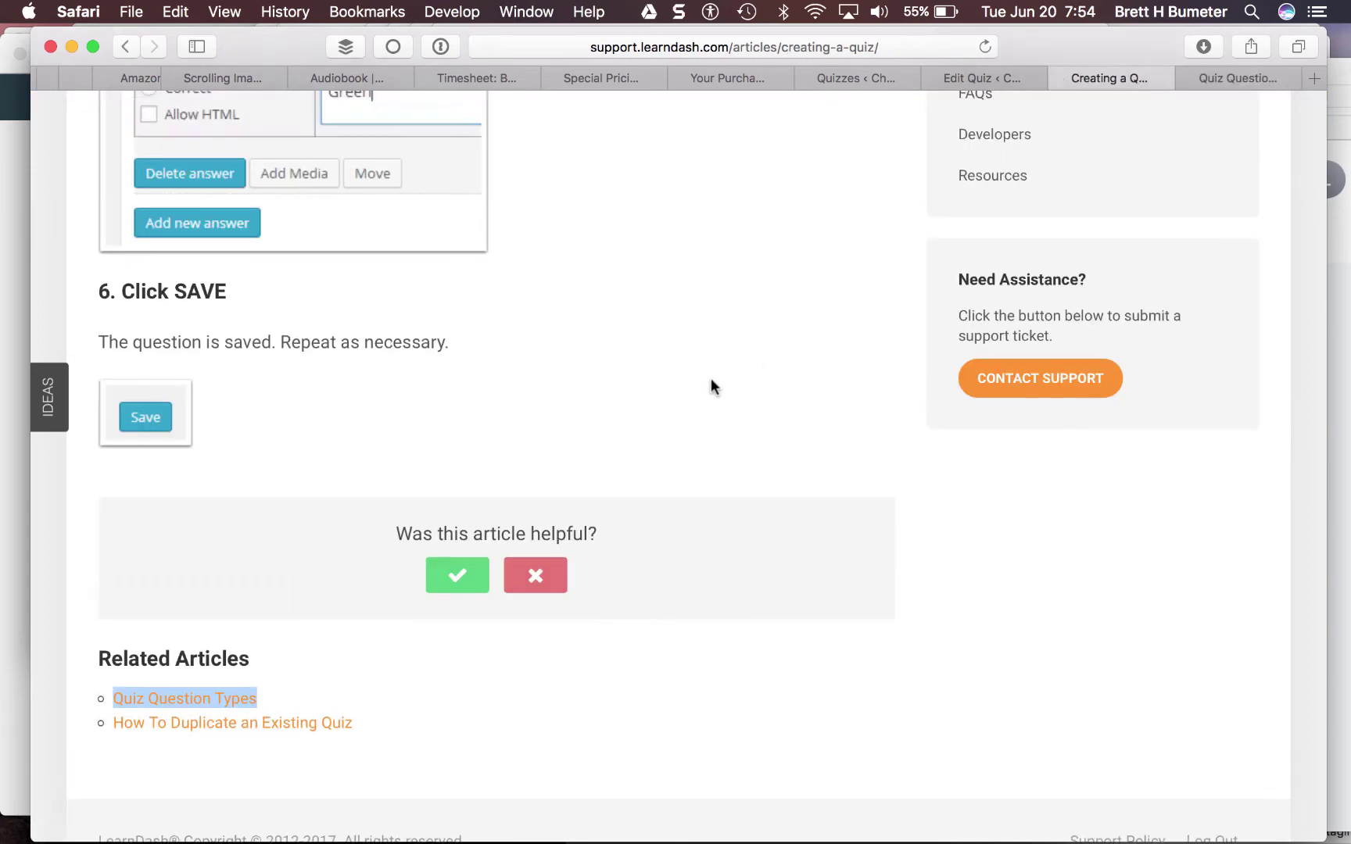
pyautogui.scroll(5, 711, 378)
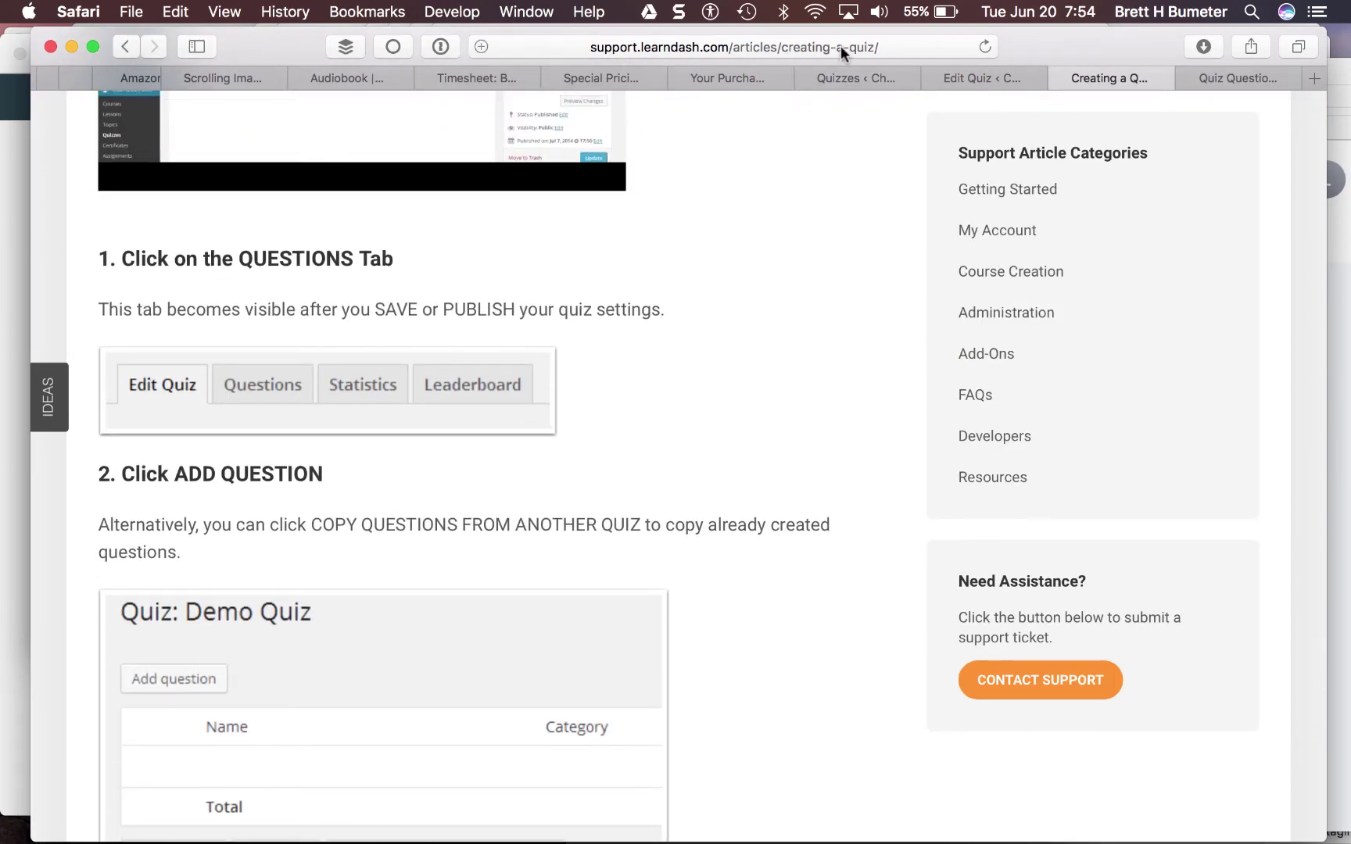
pyautogui.scroll(5, 763, 290)
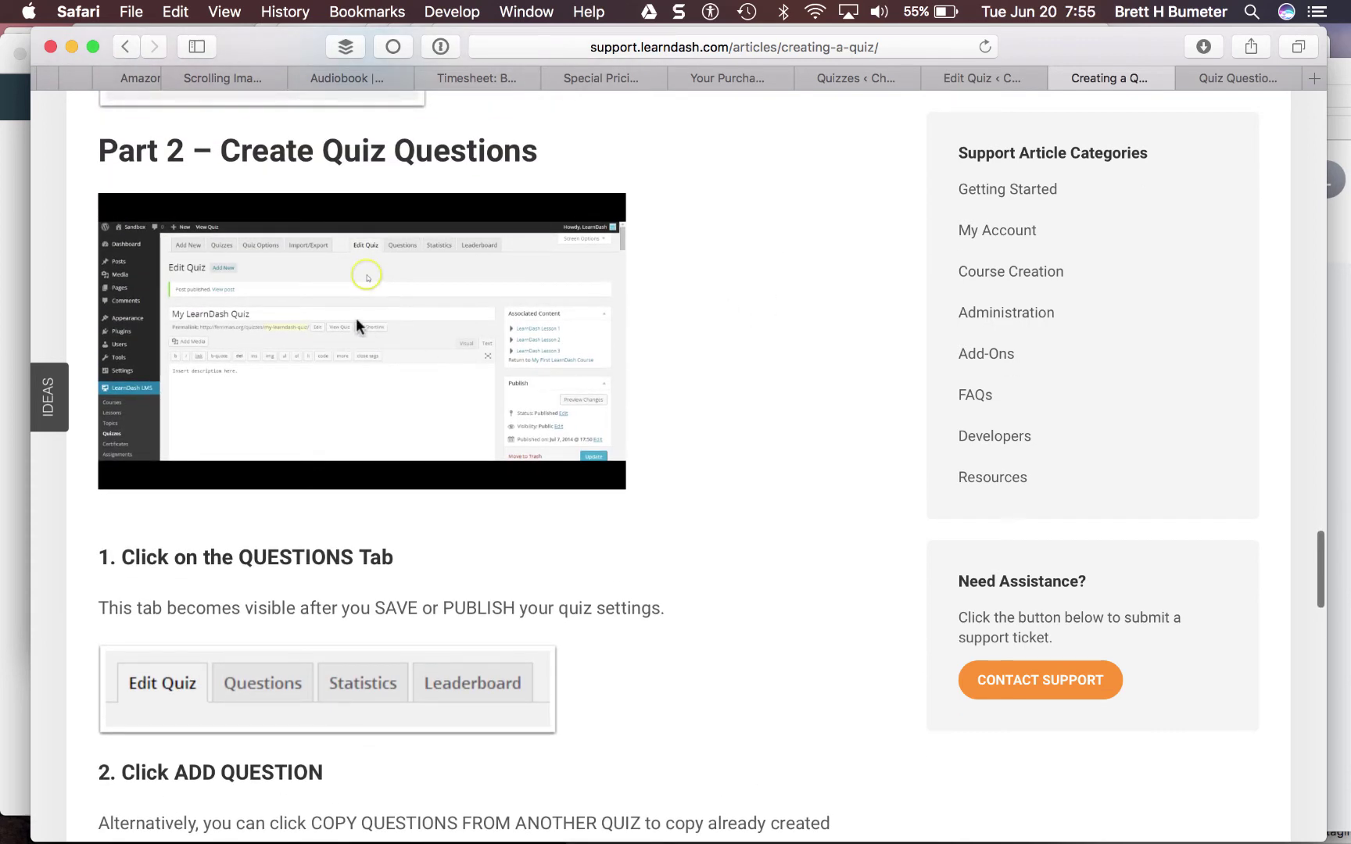
pyautogui.moveTo(160, 407)
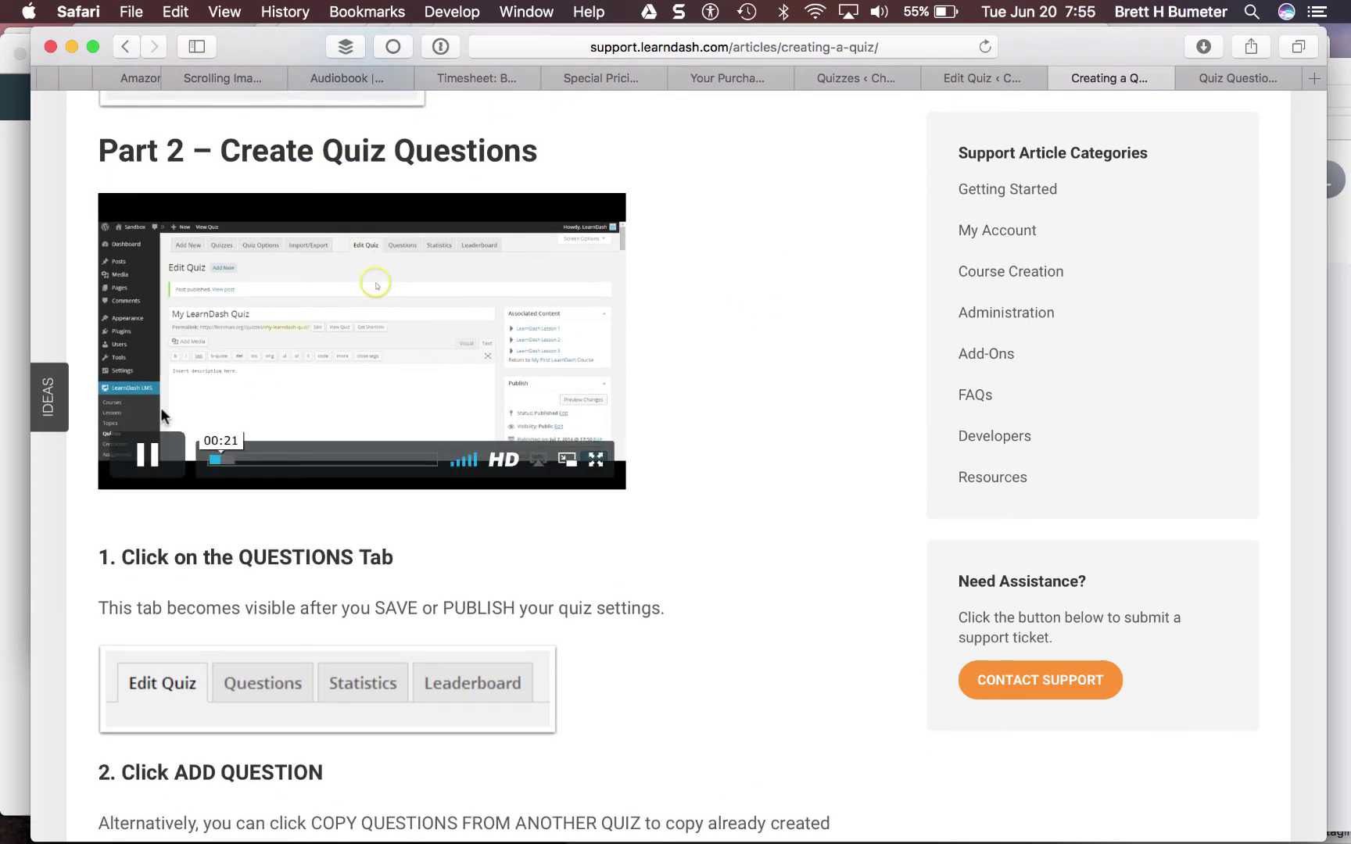
pyautogui.click(149, 461)
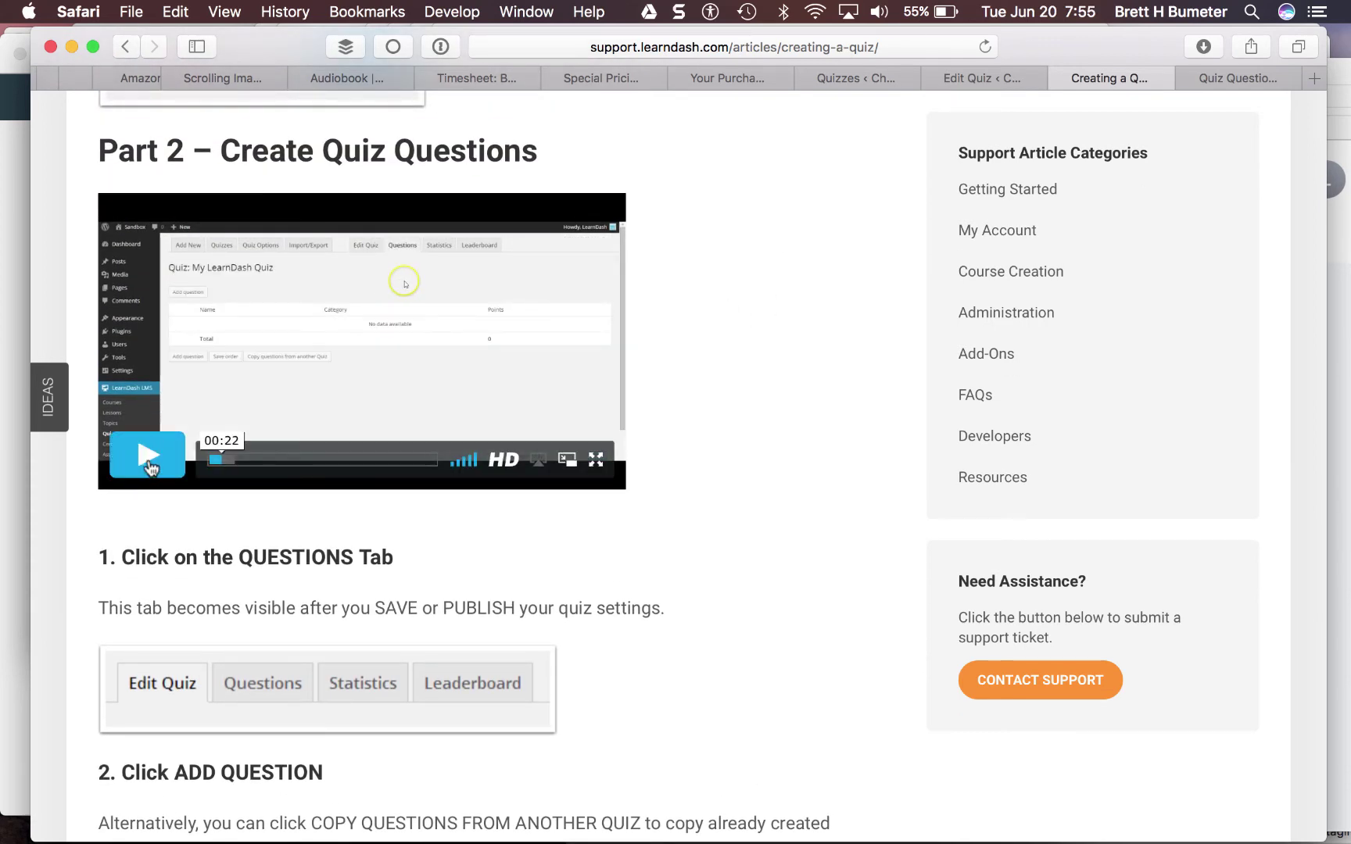
pyautogui.click(967, 75)
pyautogui.scroll(10, 884, 343)
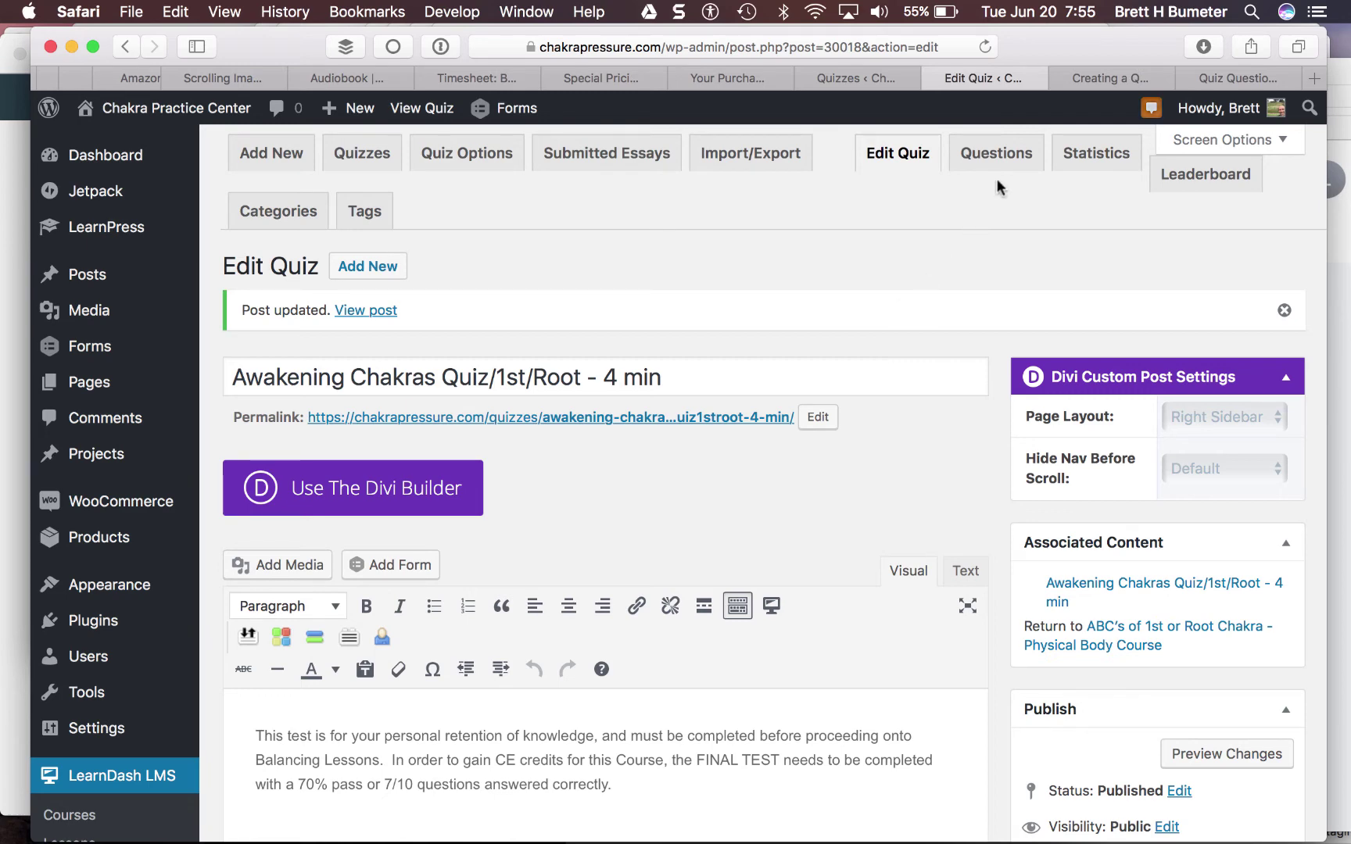
# Step: Confirm the quiz's Questions tab is empty, then switch to the LearnPress quizzes list
pyautogui.click(1006, 157)
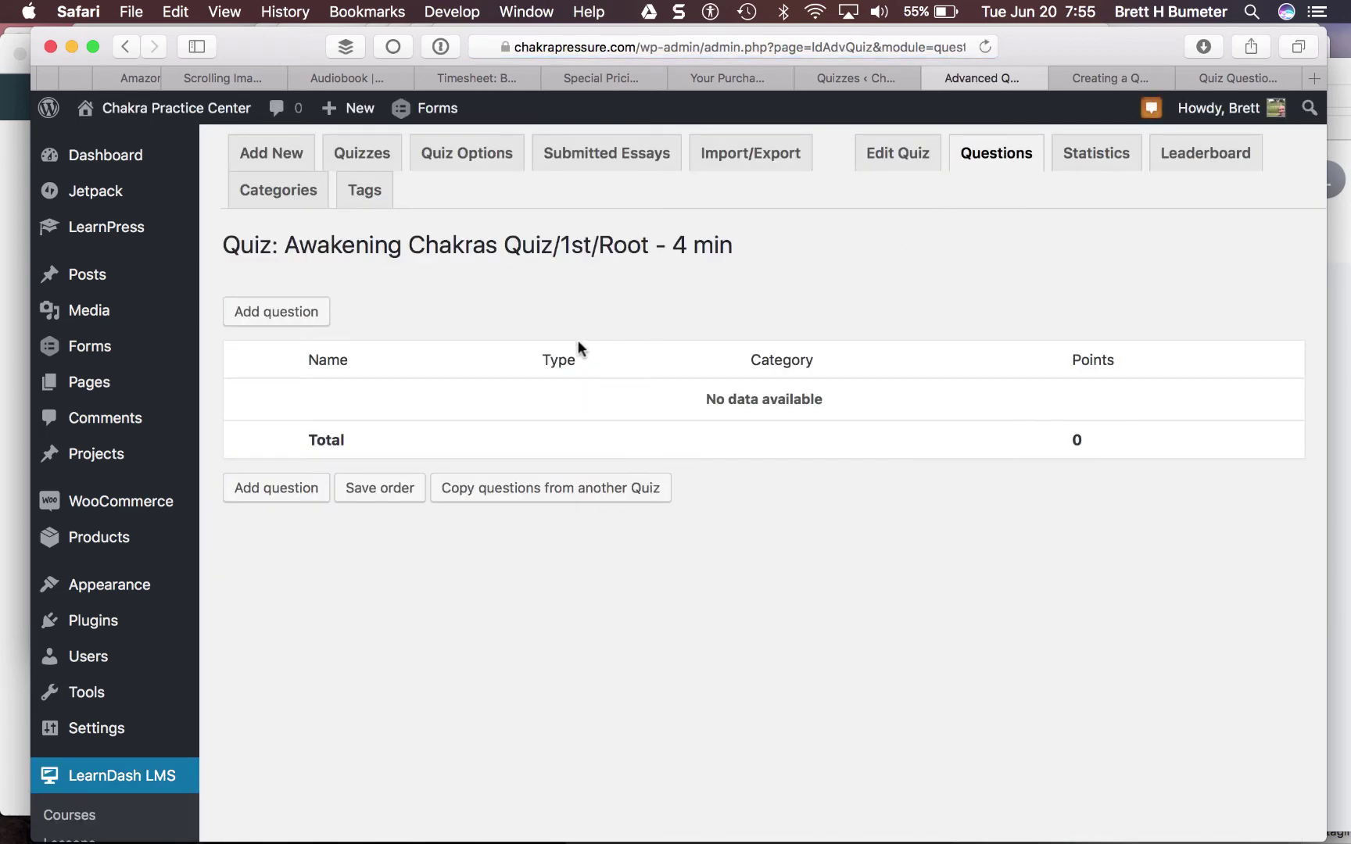
pyautogui.click(860, 78)
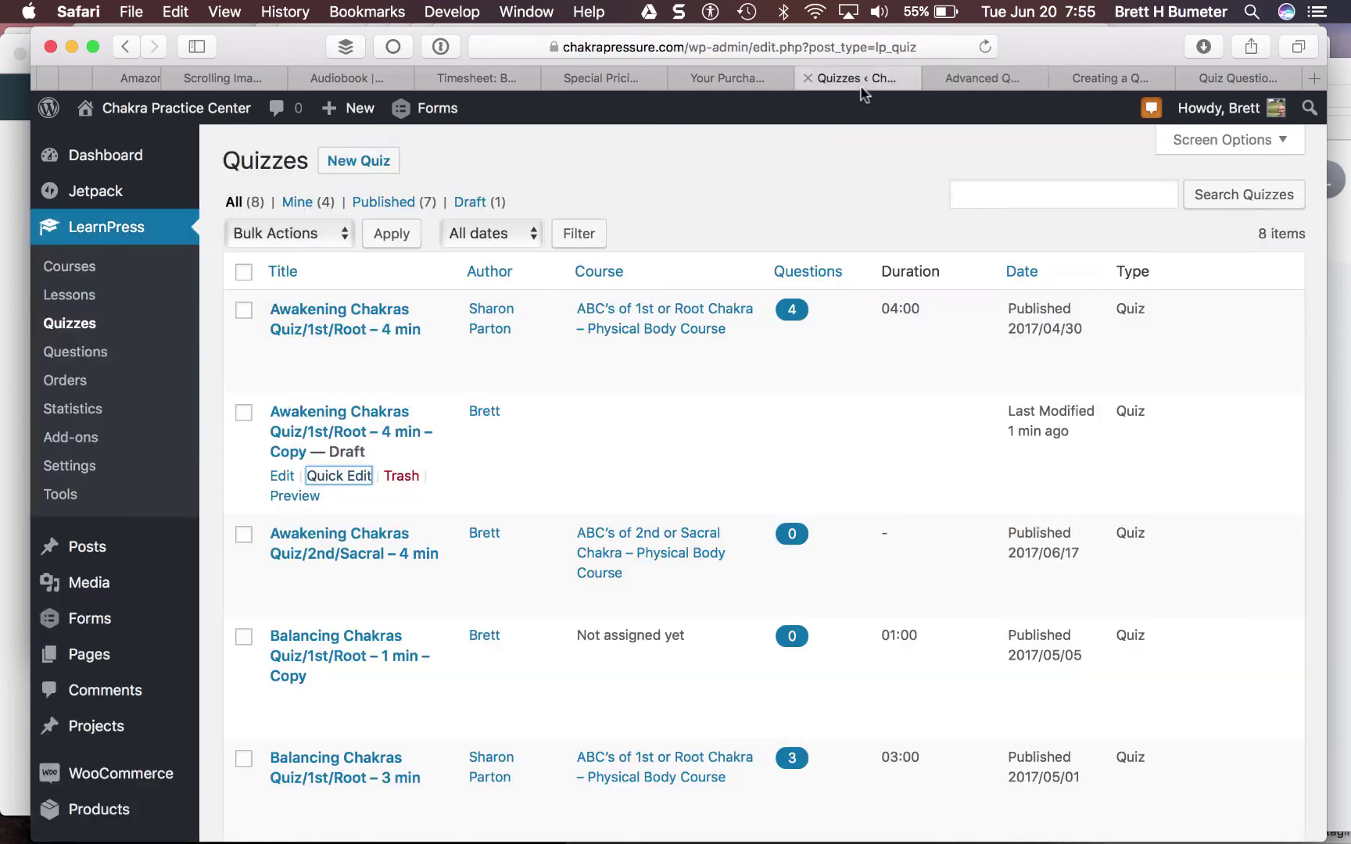
# Step: Inspect the post type choices in the first Question Bank question's Quick Edit
pyautogui.click(90, 358)
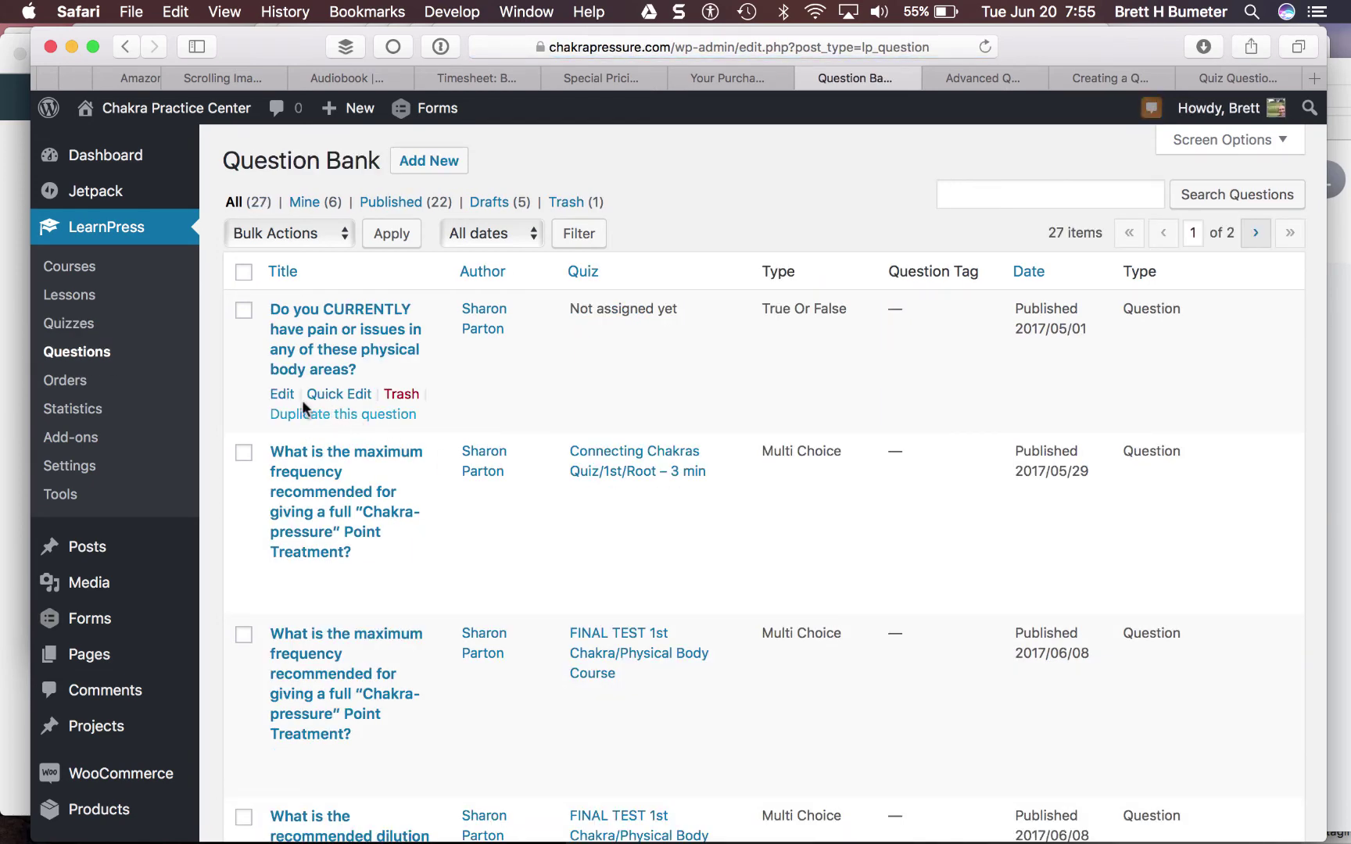
pyautogui.click(355, 397)
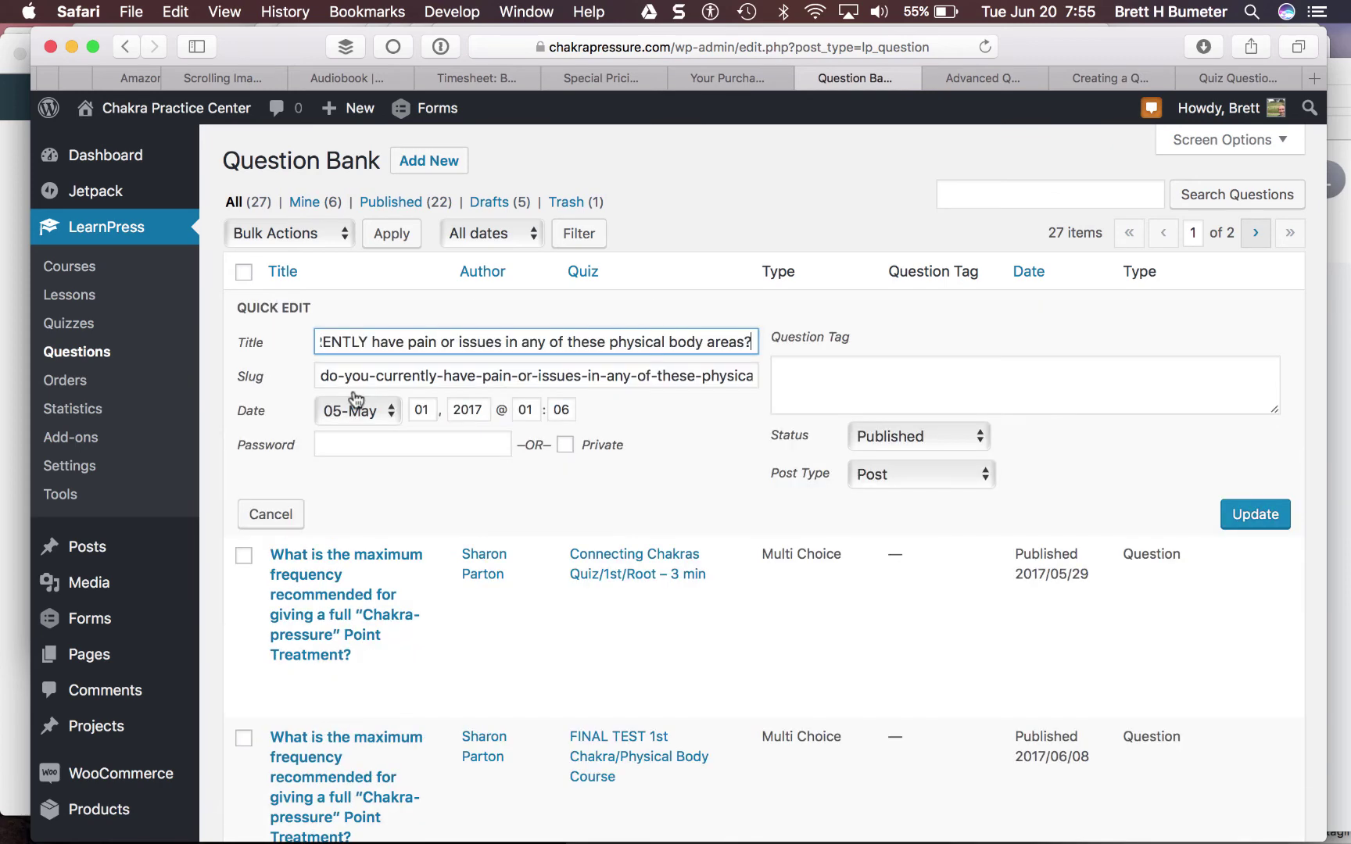
pyautogui.click(938, 478)
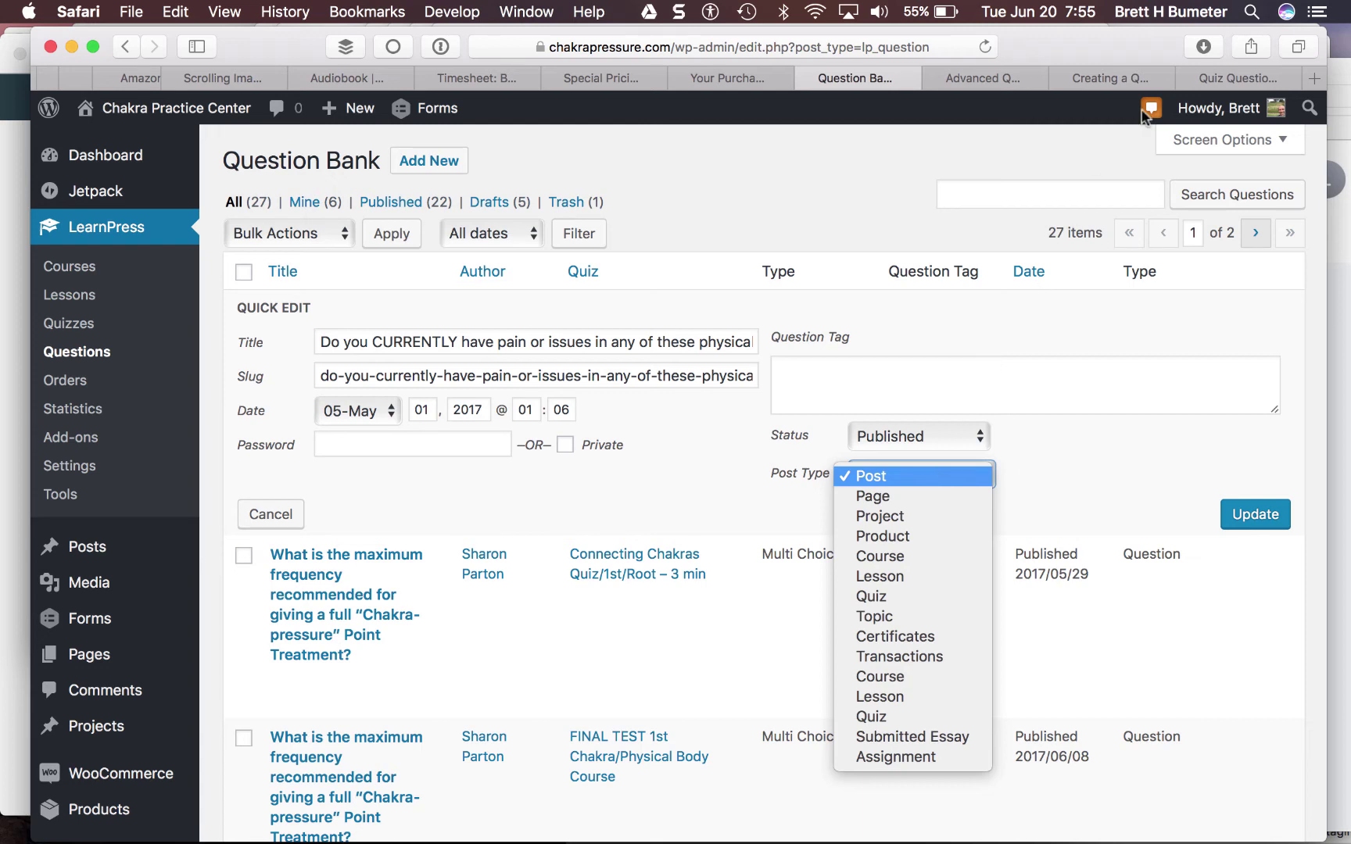
pyautogui.click(1093, 78)
# Step: Cancel the Quick Edit unchanged and return to the empty LearnDash question list
pyautogui.click(1092, 78)
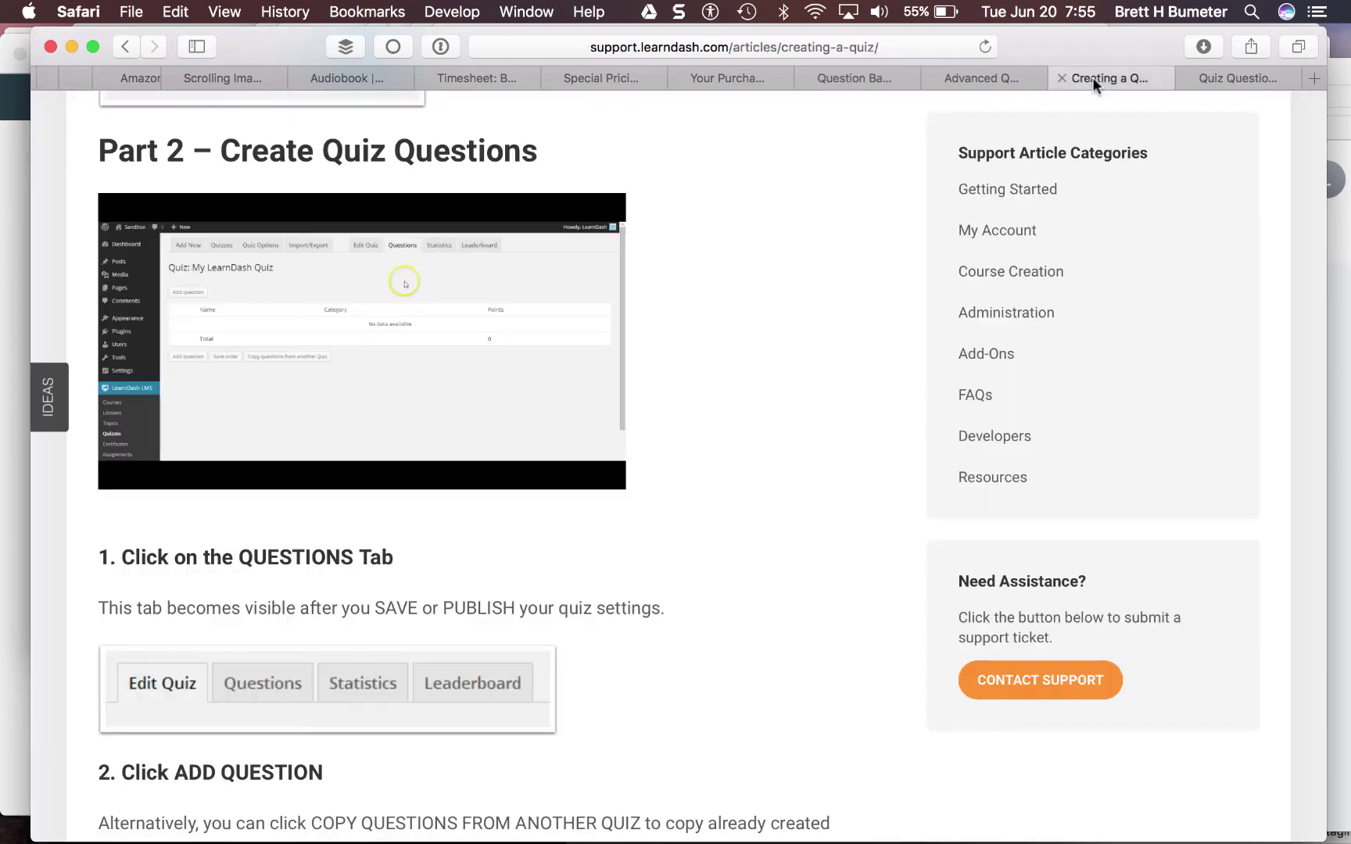
pyautogui.click(991, 79)
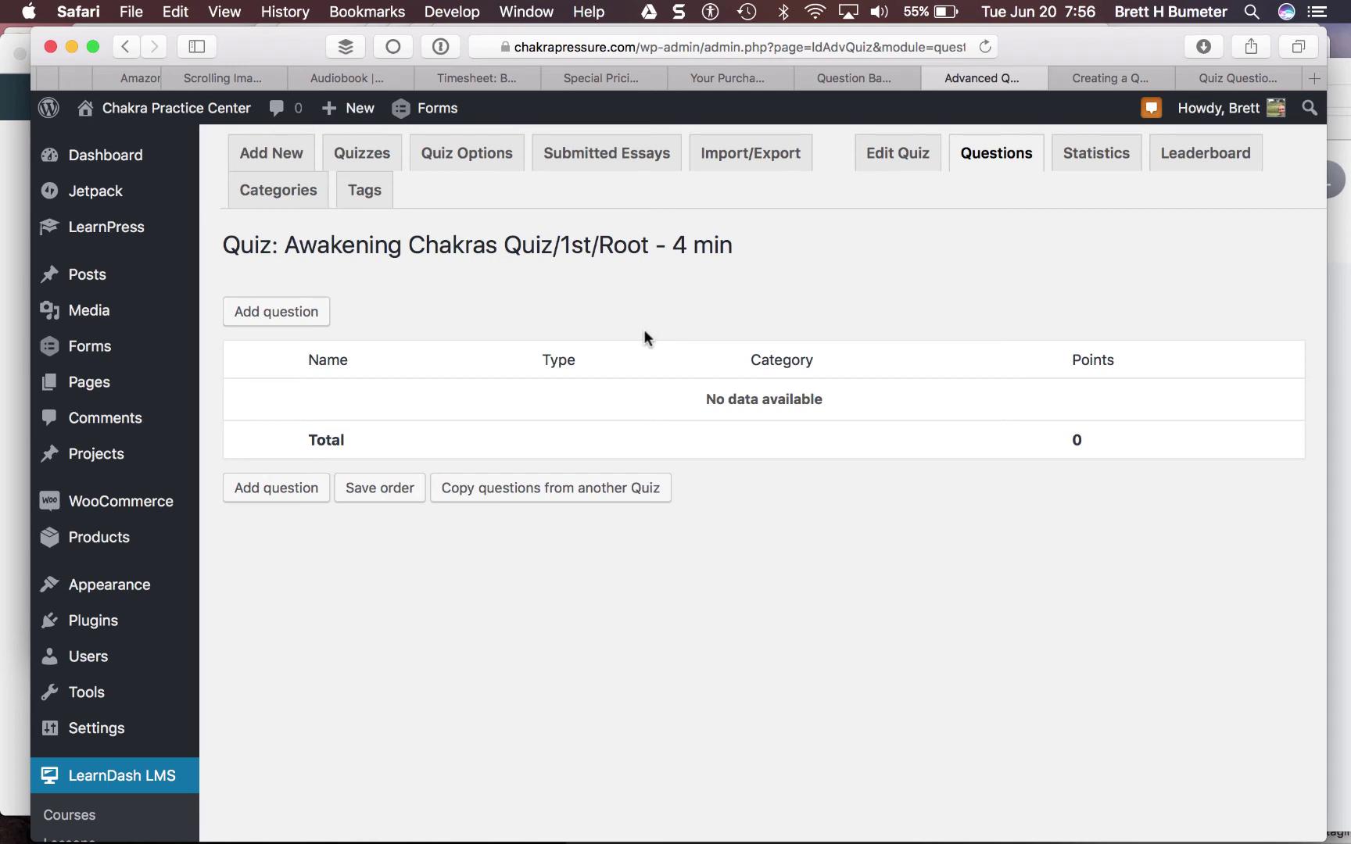
pyautogui.click(863, 78)
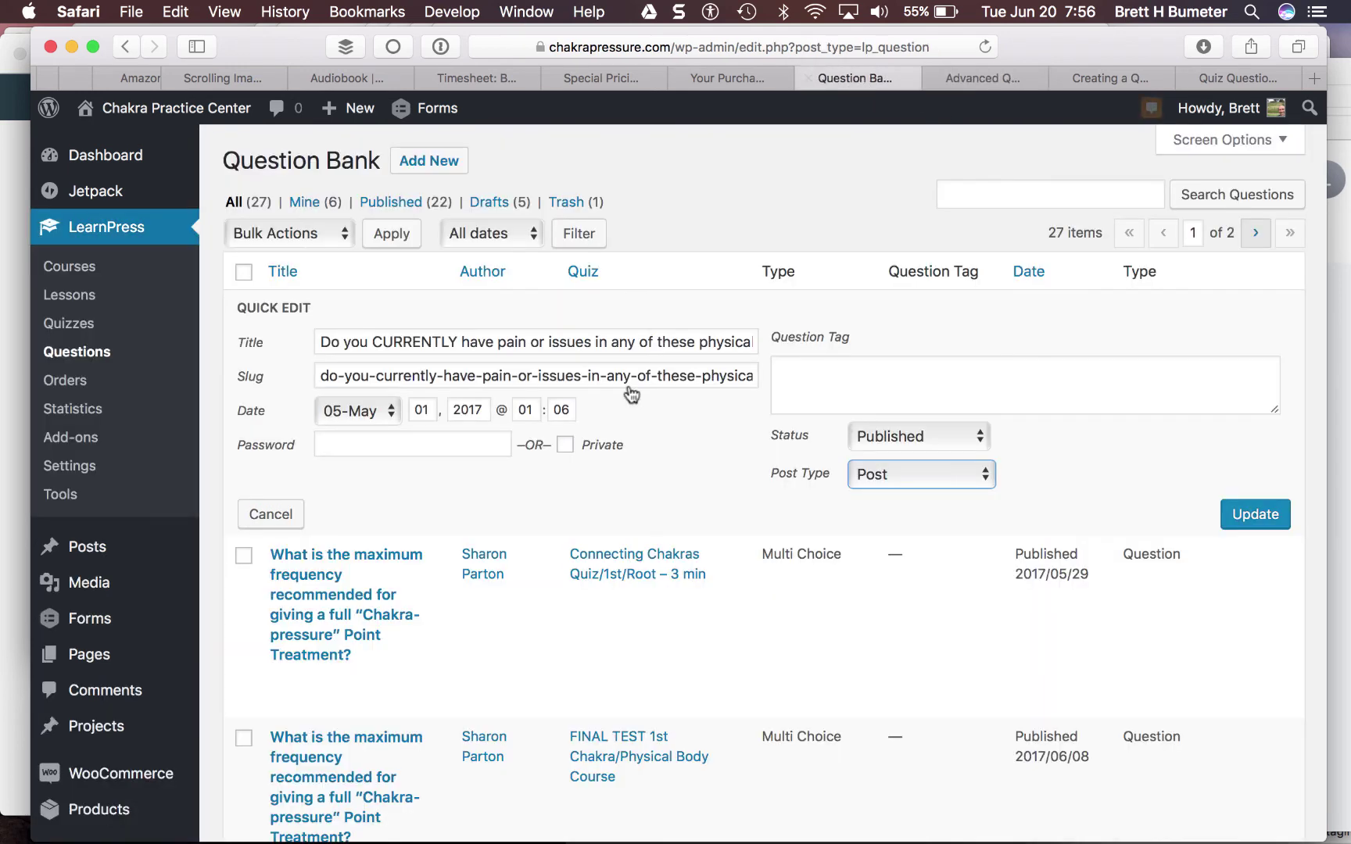
pyautogui.click(290, 520)
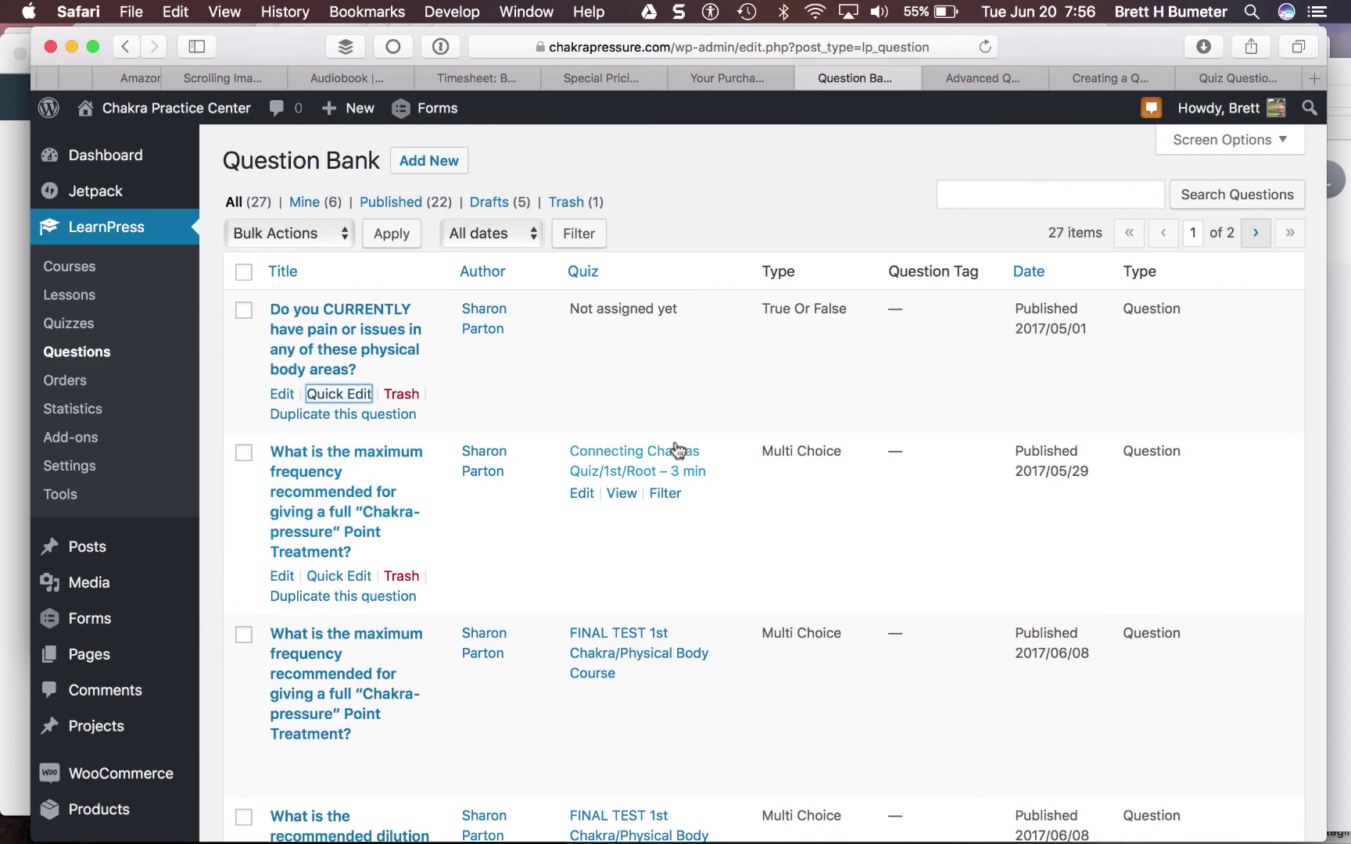
pyautogui.click(1003, 79)
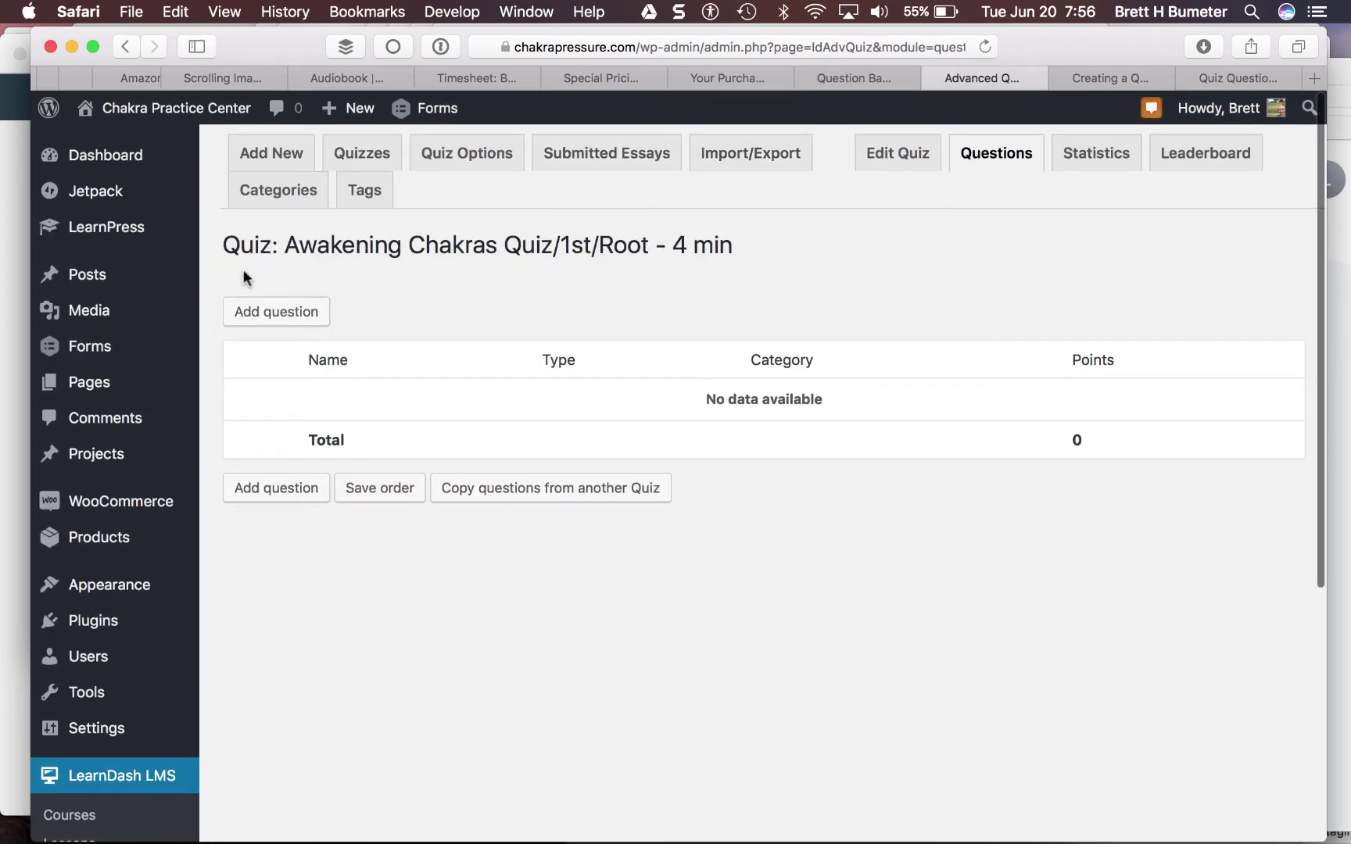
# Step: Search the Question Bank for the copied quiz name, then go to LearnPress Quizzes
pyautogui.moveTo(286, 243); pyautogui.dragTo(548, 250)
pyautogui.press('super+c')
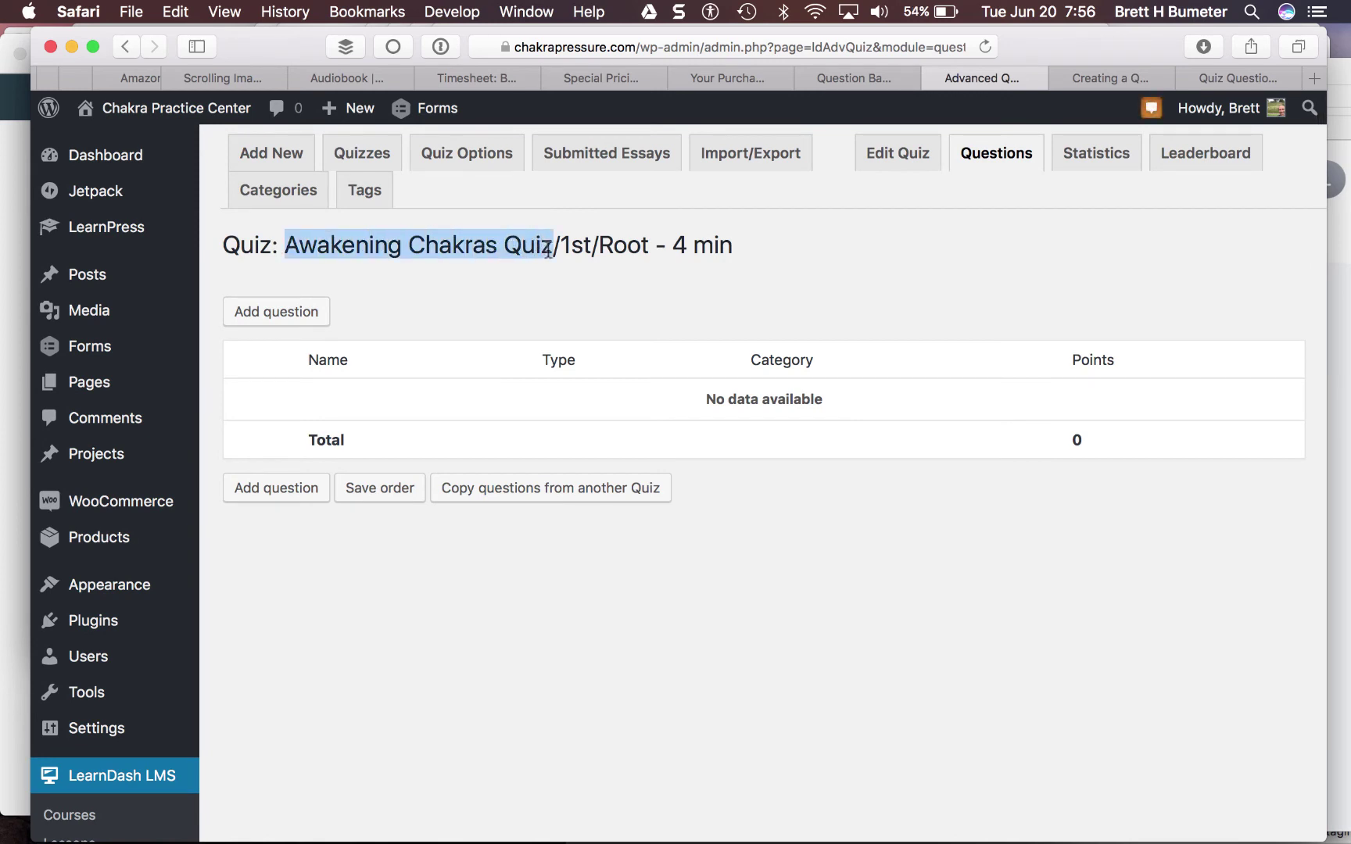
pyautogui.click(875, 73)
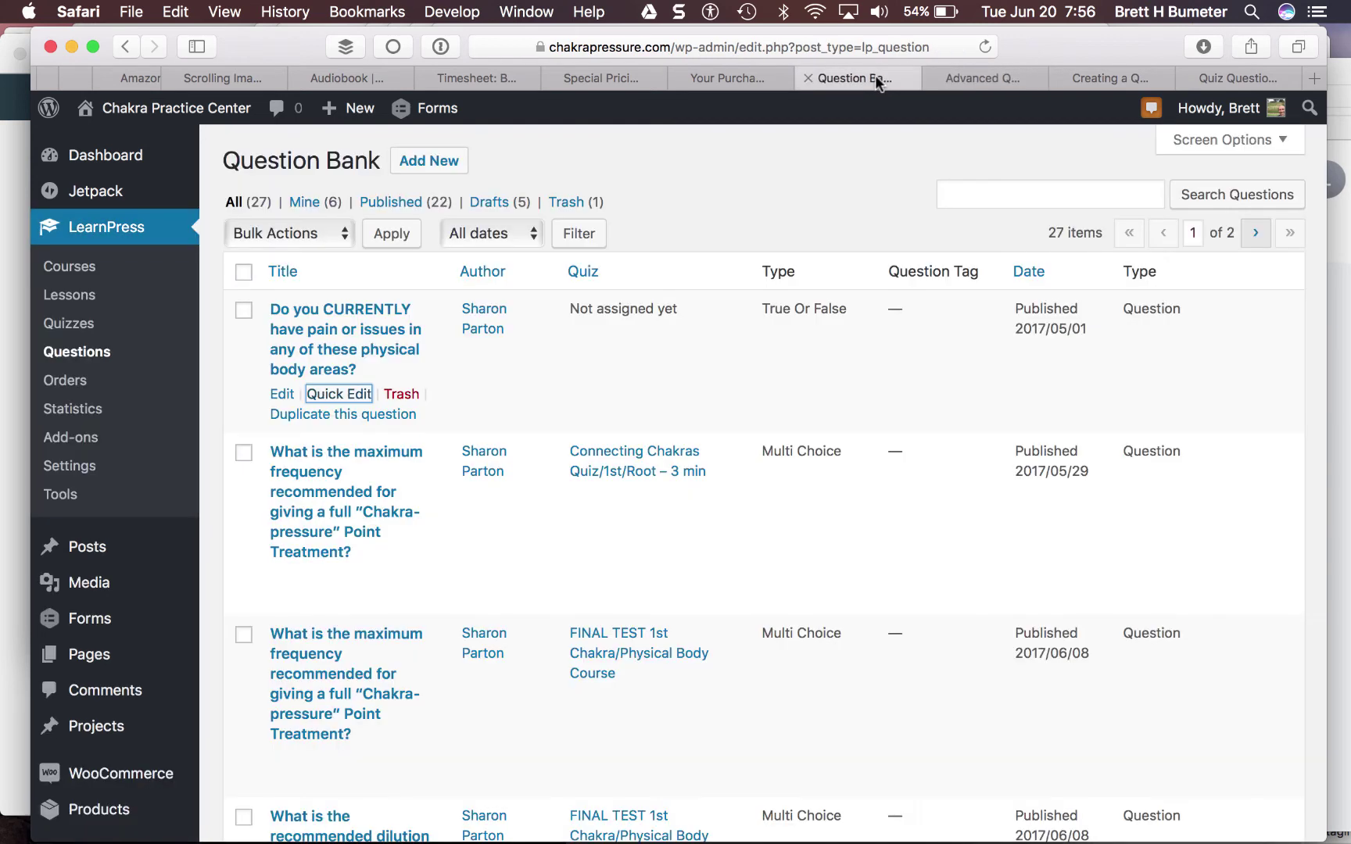
pyautogui.click(1013, 189)
pyautogui.press('super+v')
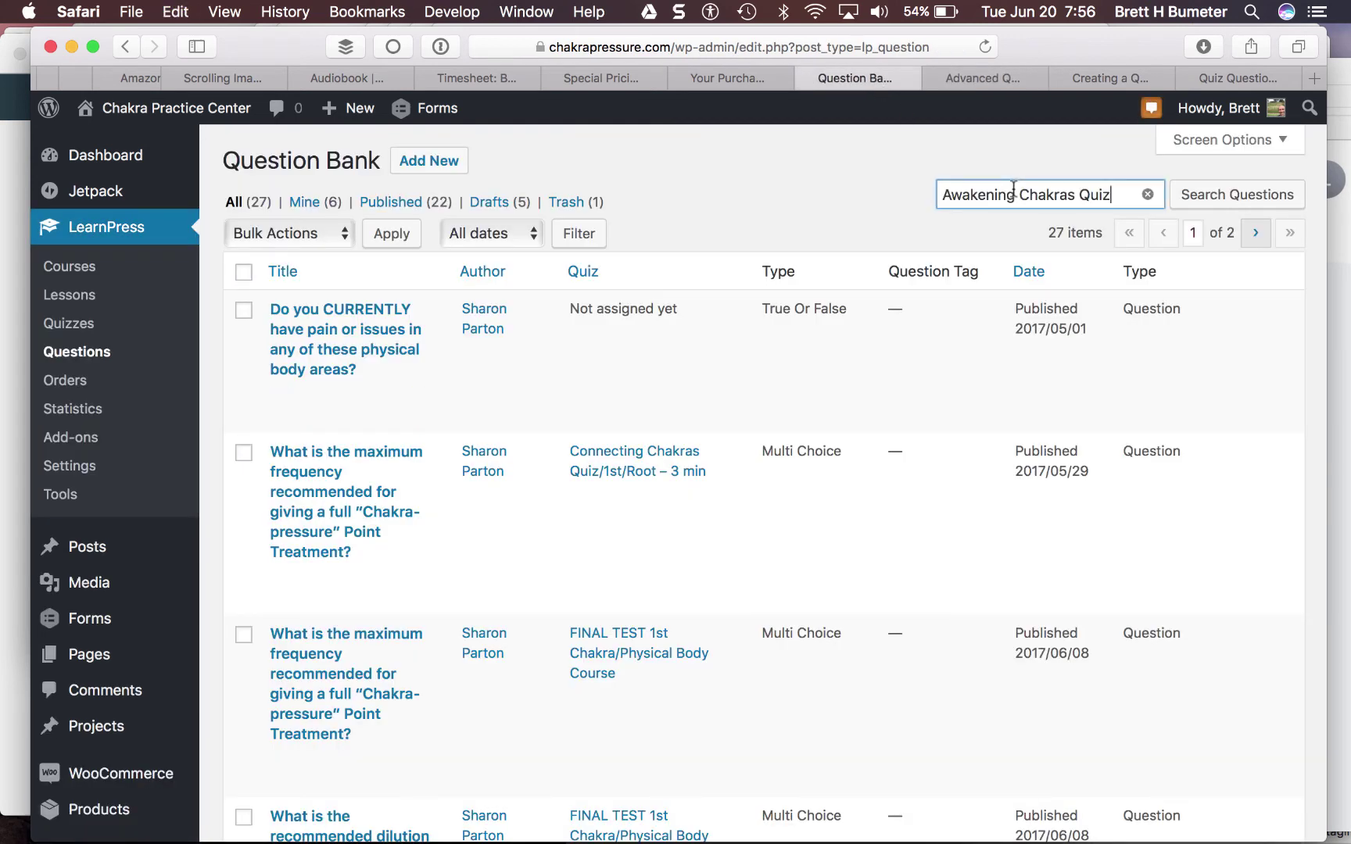
pyautogui.press('Return')
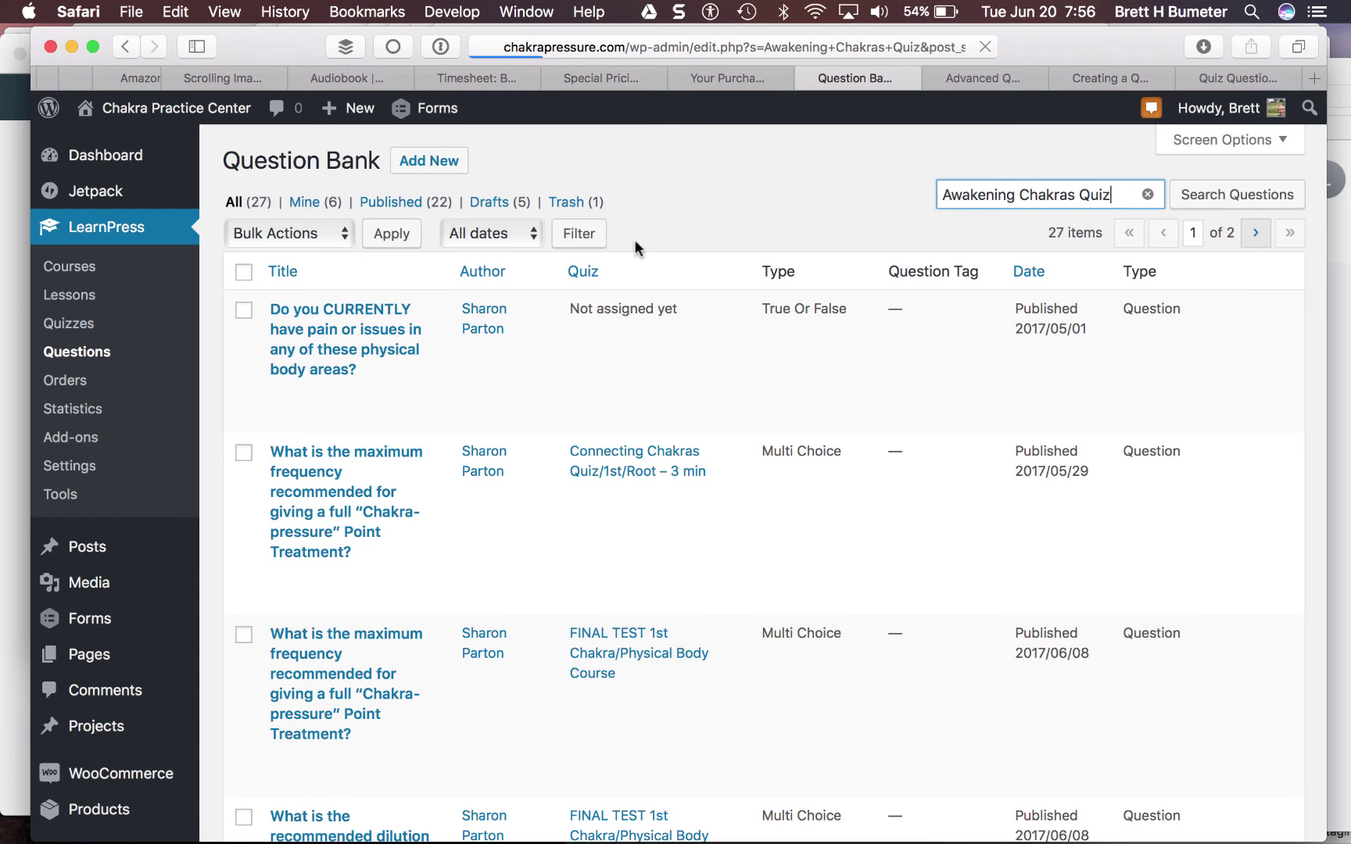
pyautogui.click(67, 325)
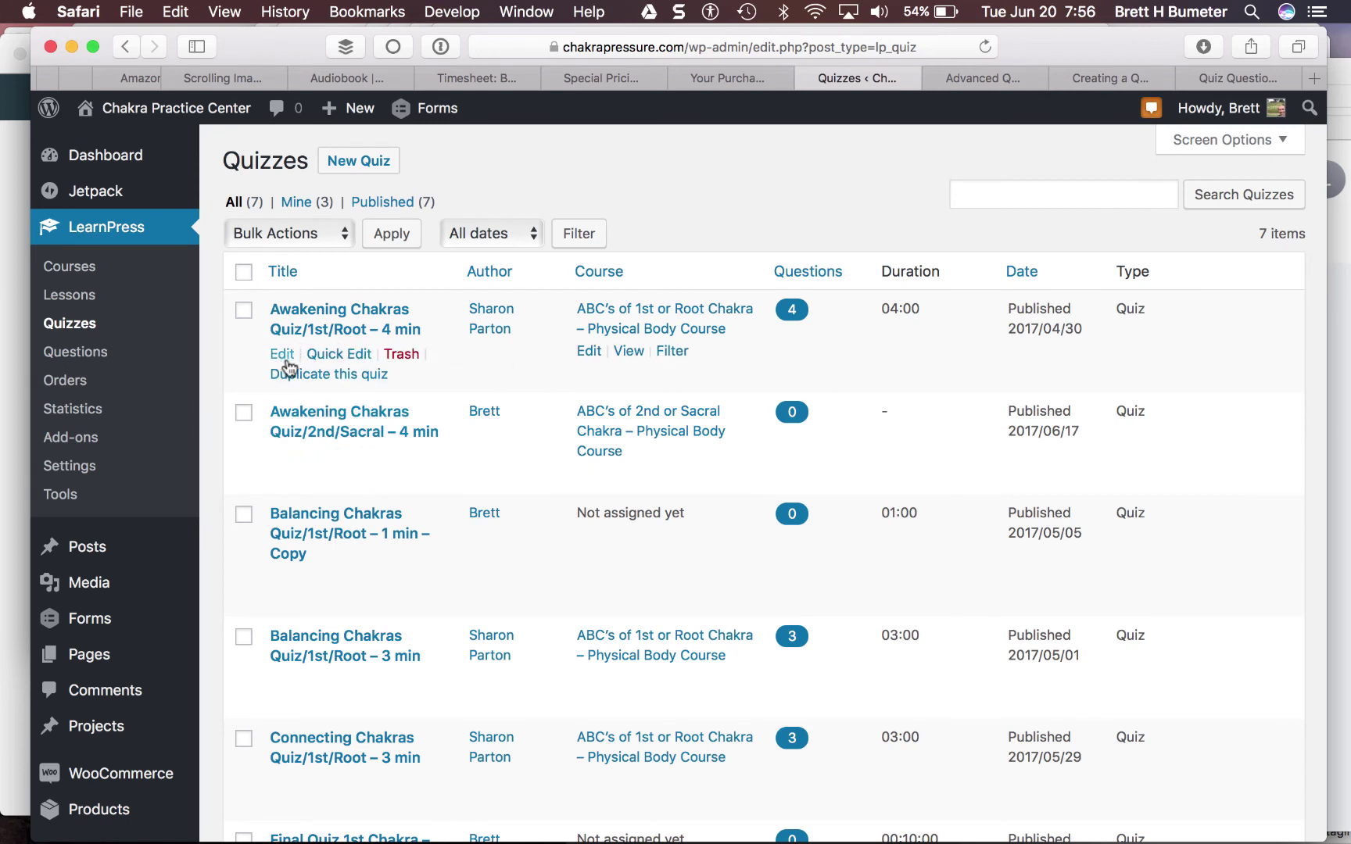
# Step: In the LearnPress quiz editor, select the question 'Where is the 1st/Root Chakra located in the Physical body?'
pyautogui.click(281, 354)
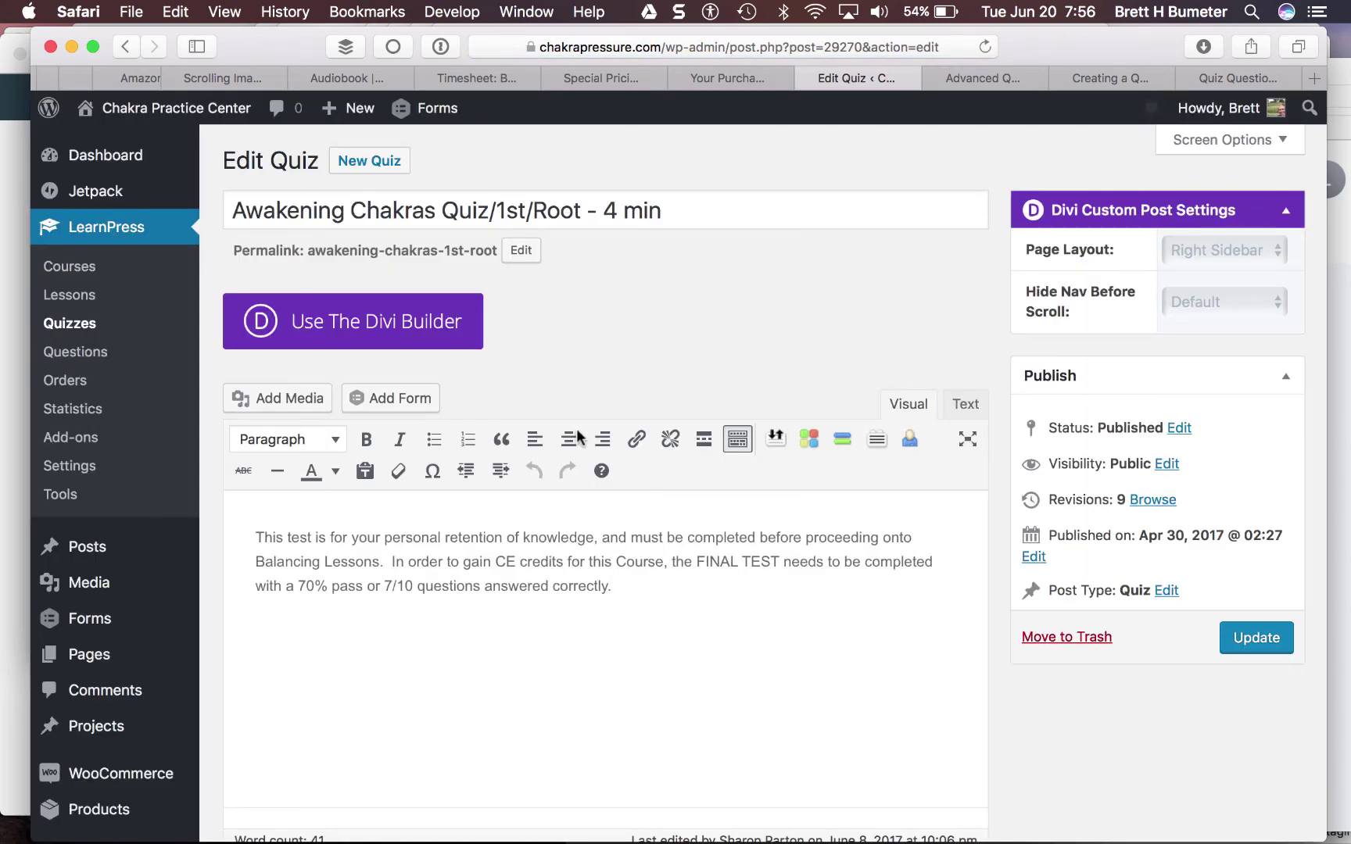
pyautogui.scroll(-10, 577, 436)
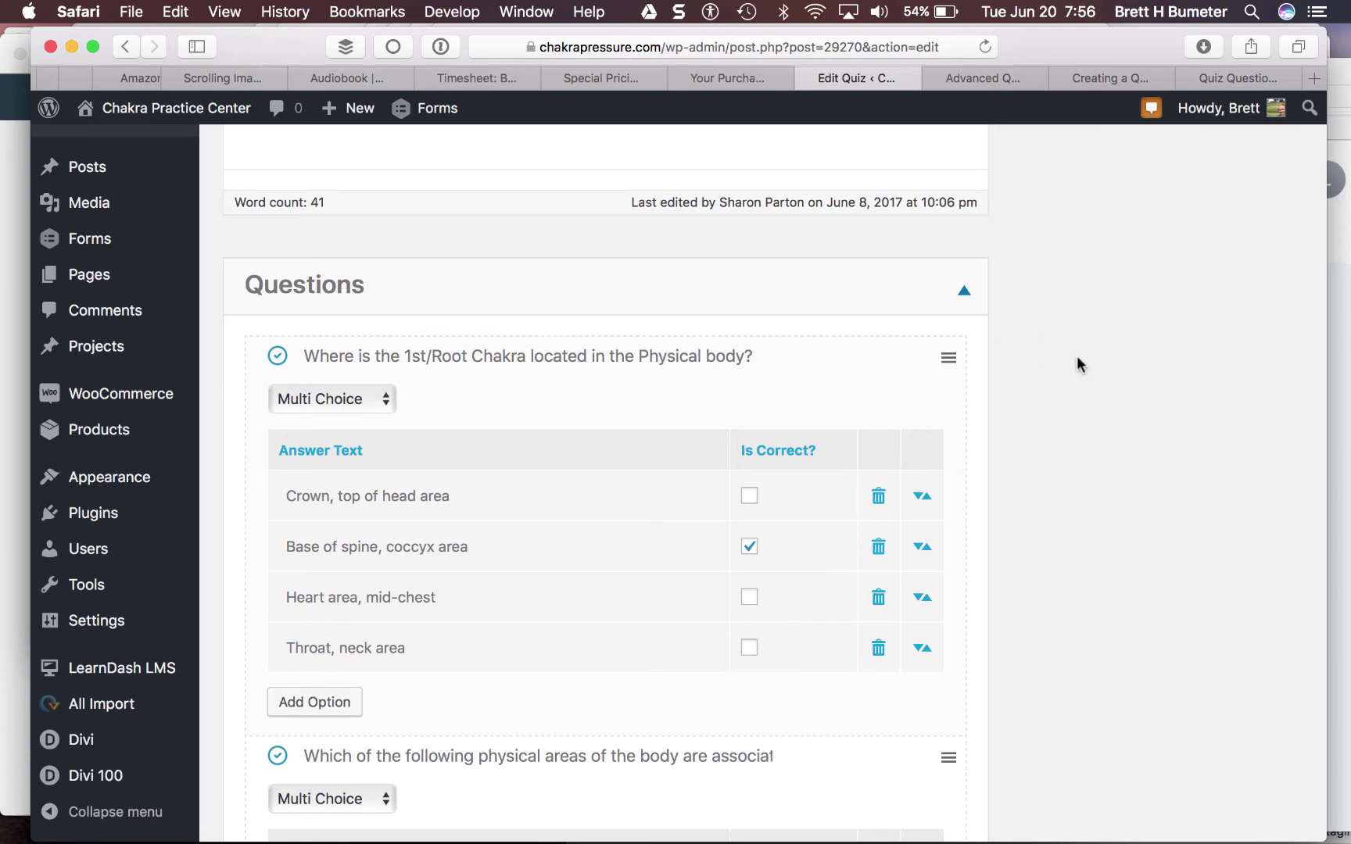
pyautogui.scroll(-3, 1077, 358)
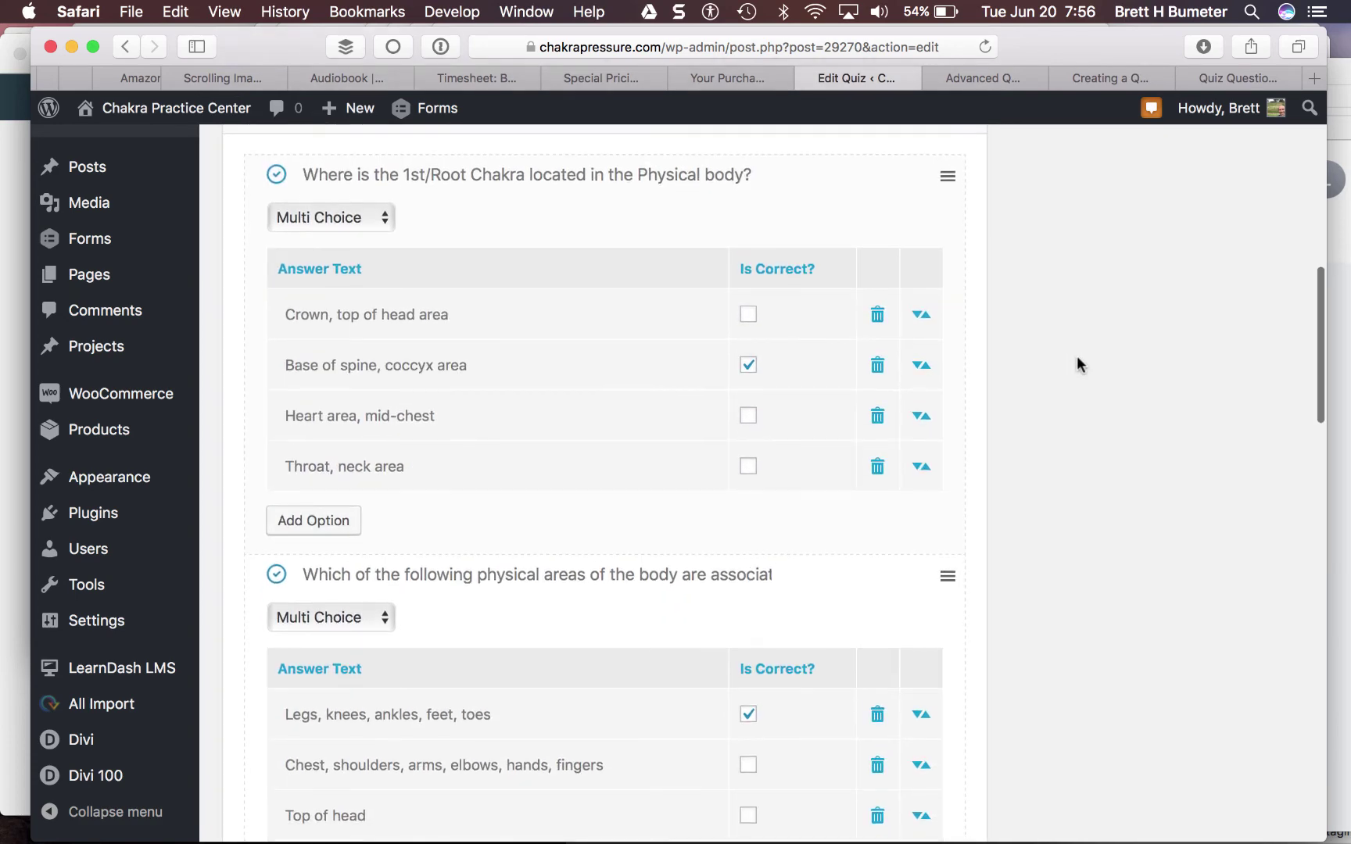
pyautogui.scroll(-10, 1078, 359)
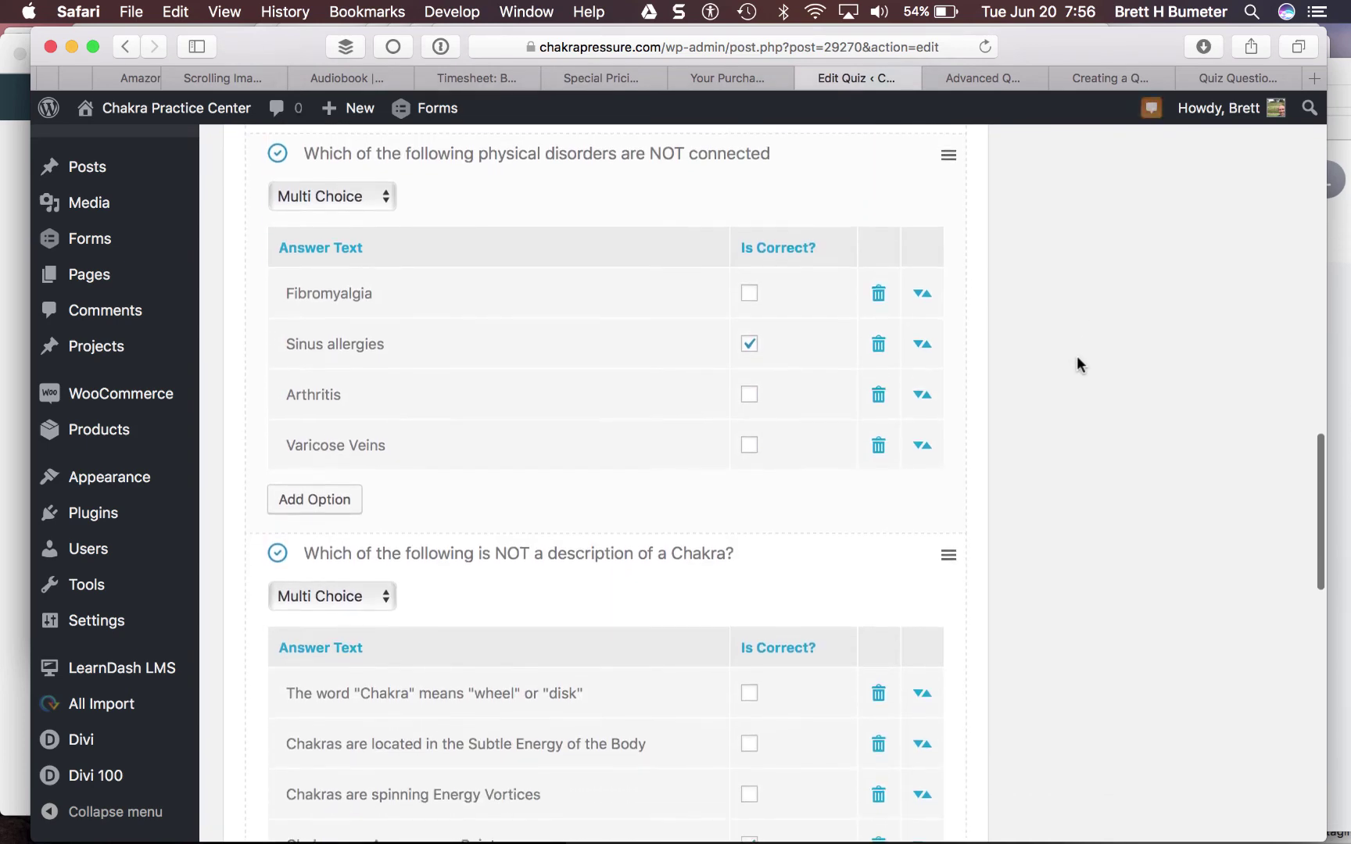
pyautogui.scroll(8, 1077, 360)
pyautogui.scroll(5, 1077, 365)
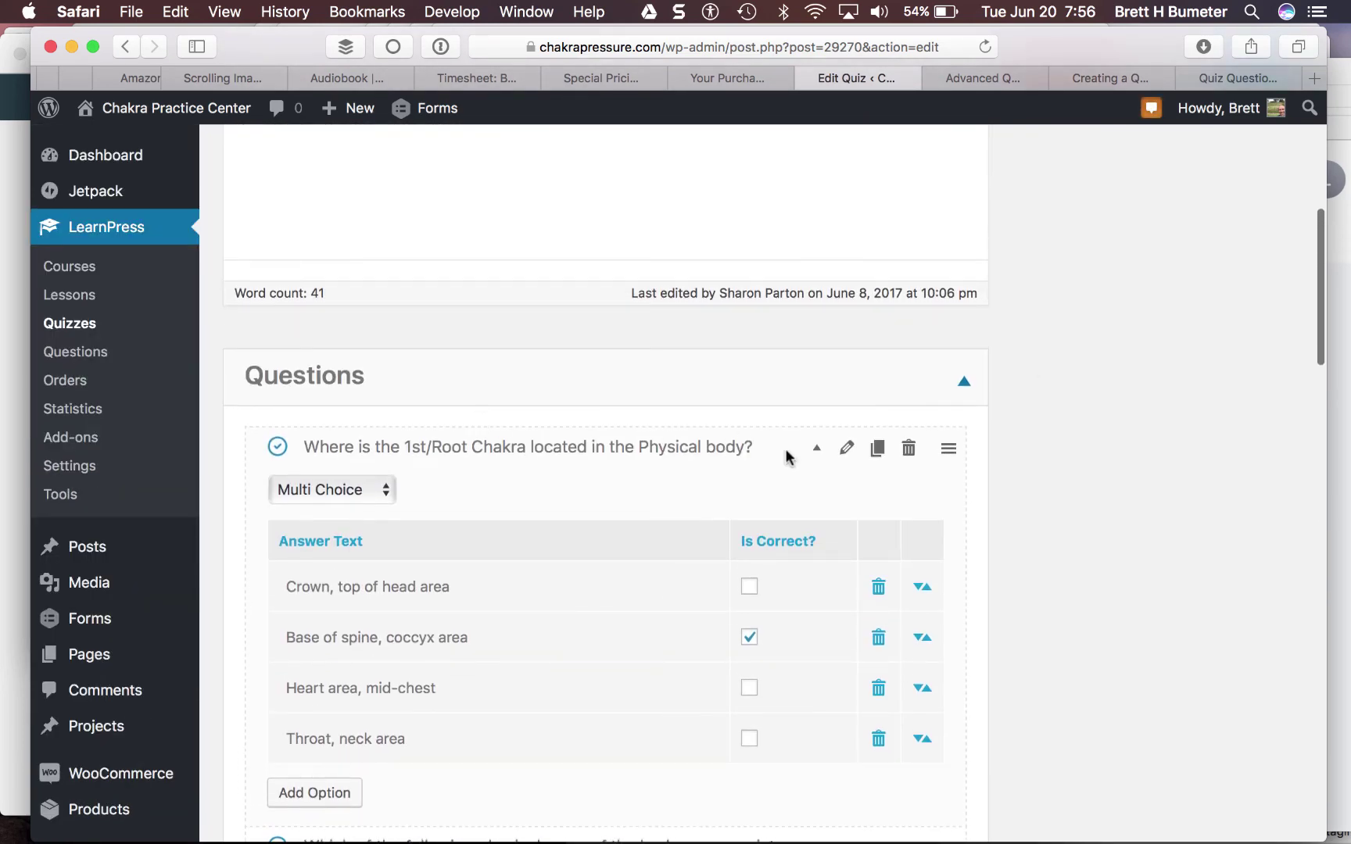
pyautogui.click(748, 444)
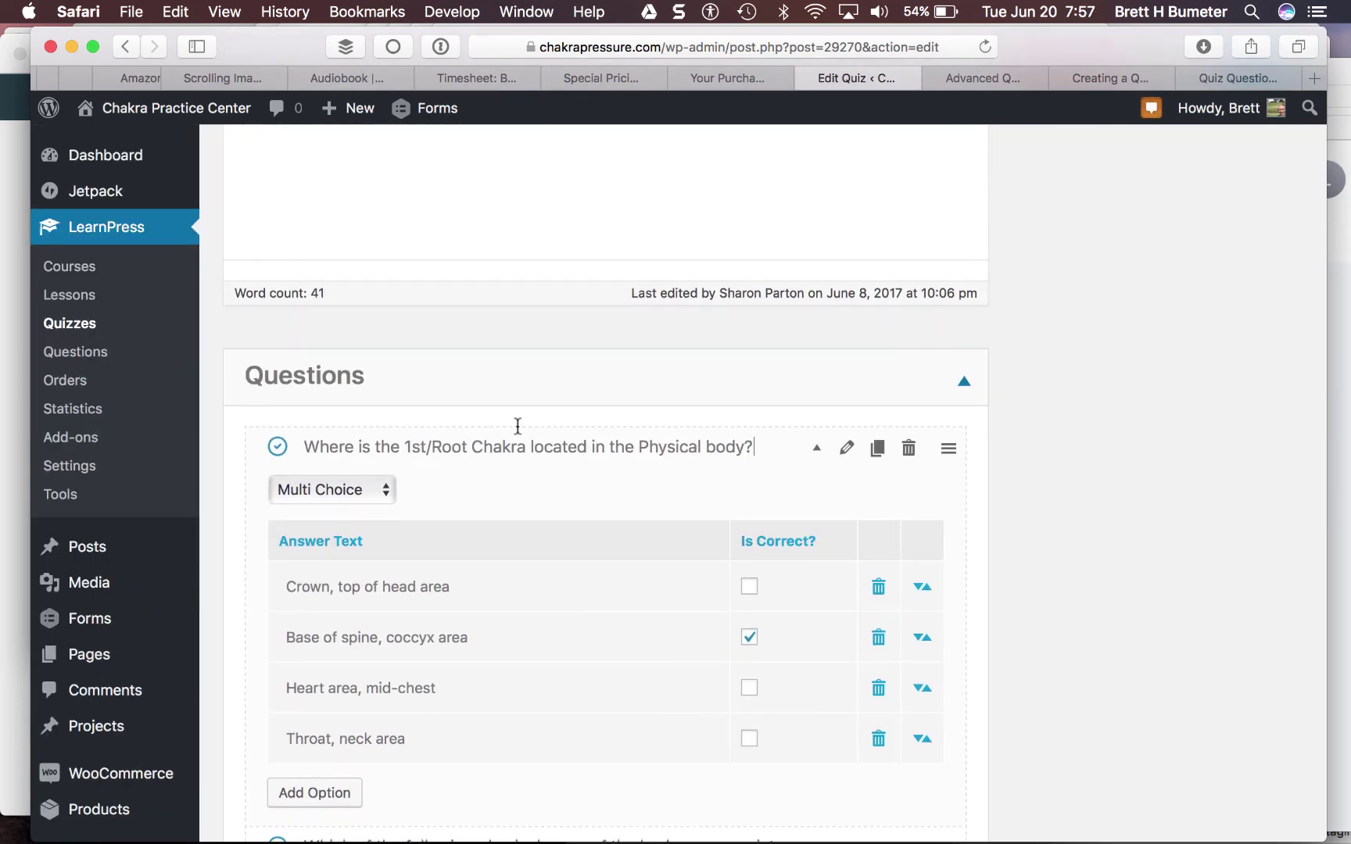
pyautogui.keyDown('shift'); pyautogui.click(303, 443); pyautogui.keyUp('shift')
pyautogui.press('super+c')
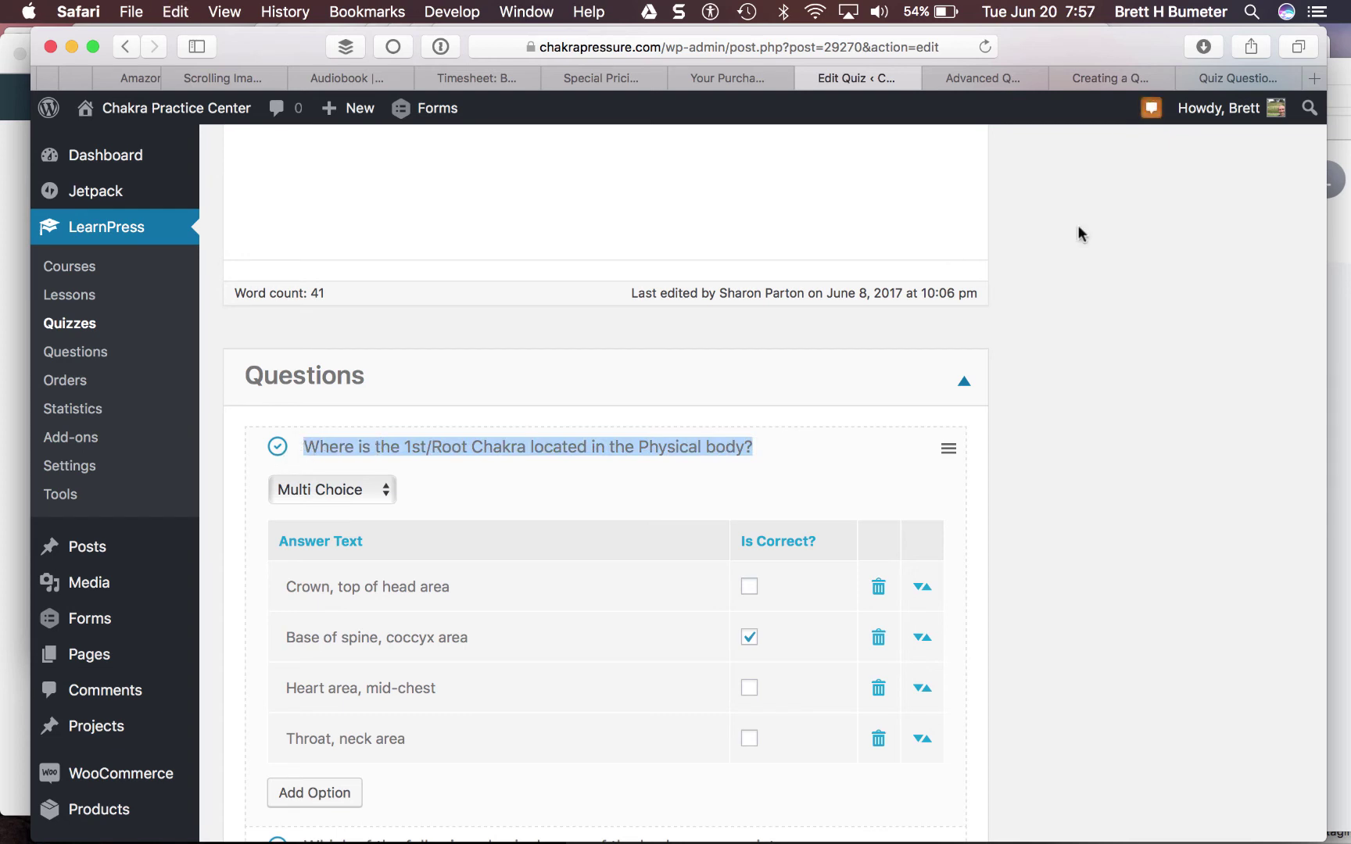
# Step: Start a new quiz question titled with the pasted root-chakra question, leaving No category
pyautogui.click(989, 76)
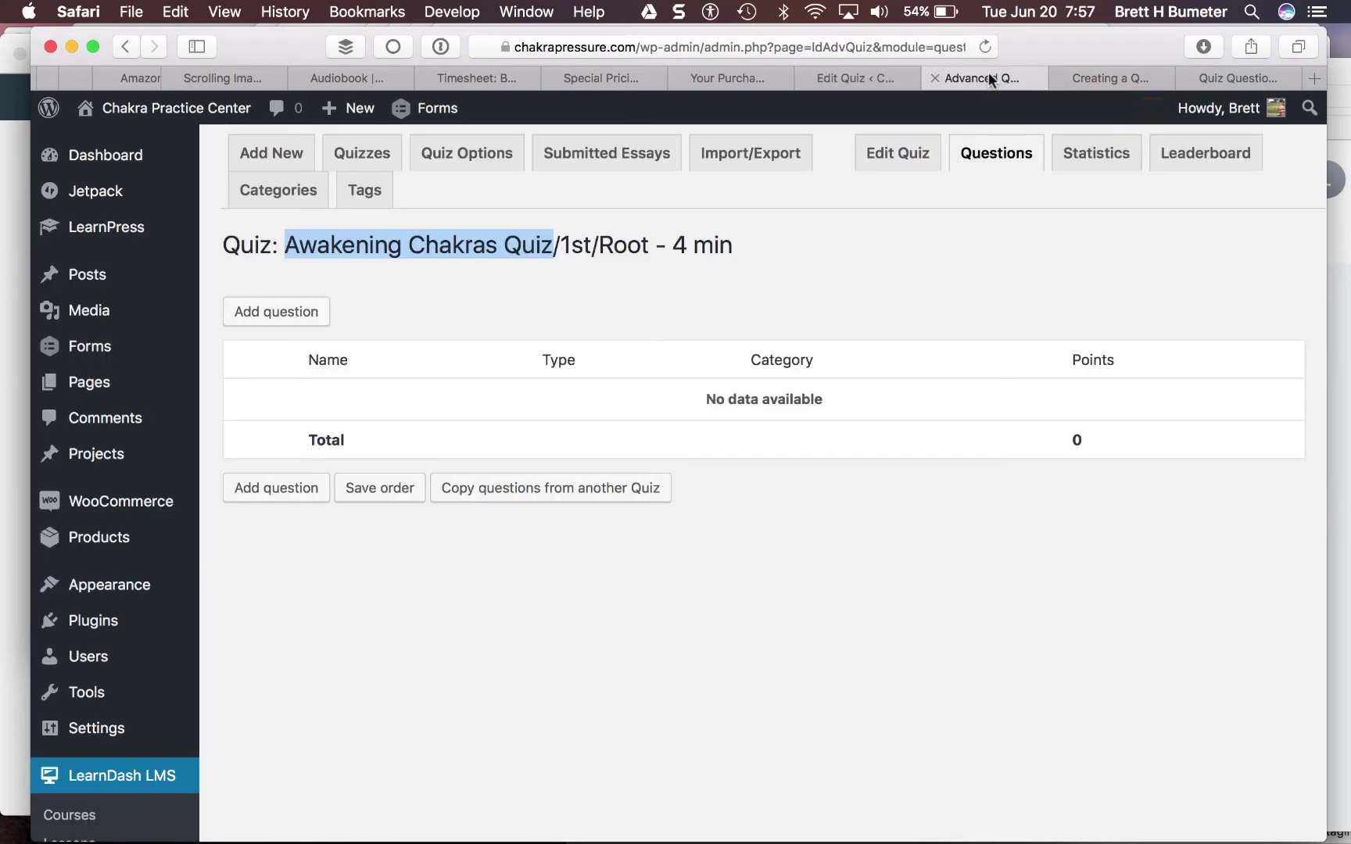
pyautogui.click(292, 313)
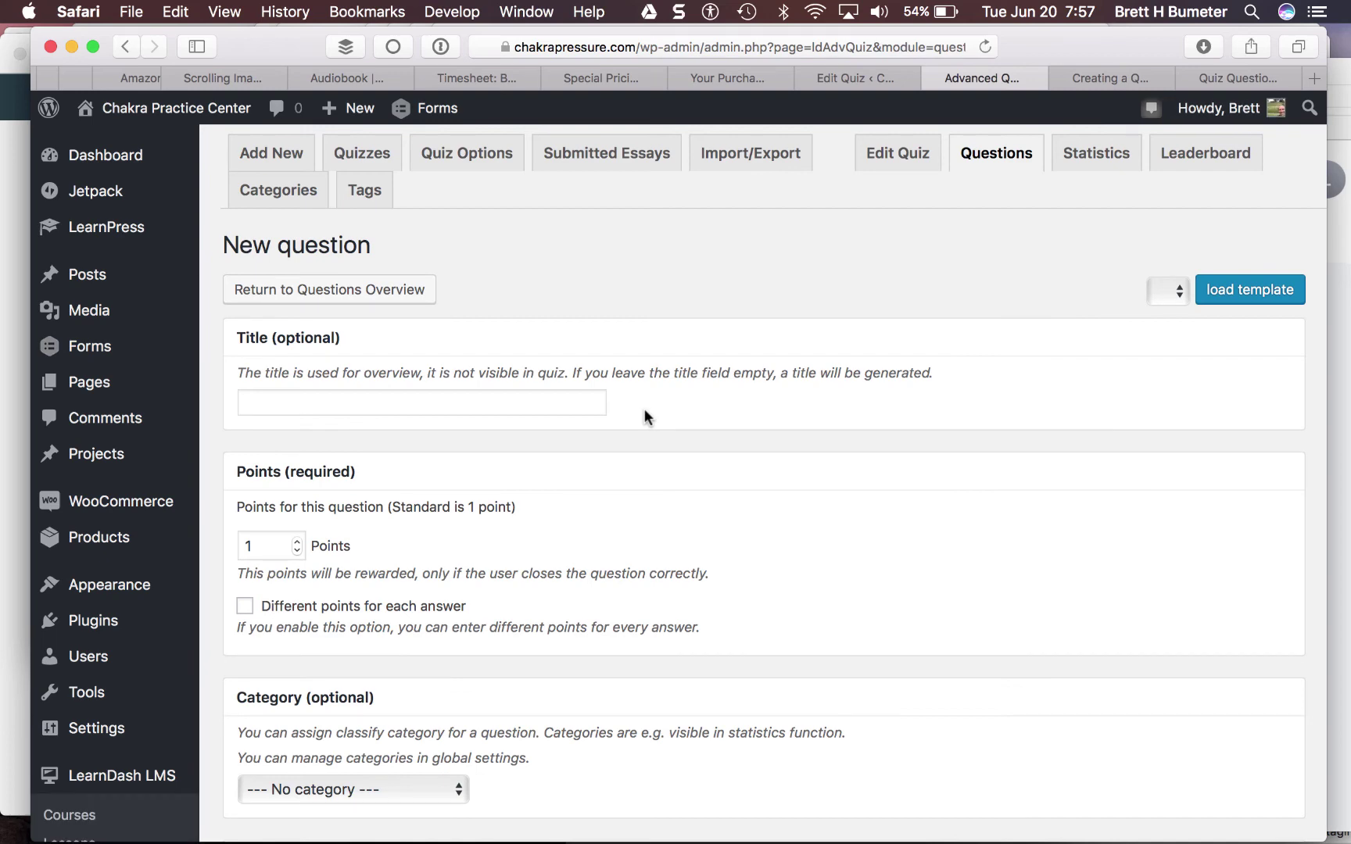
pyautogui.click(572, 404)
pyautogui.press('super+v')
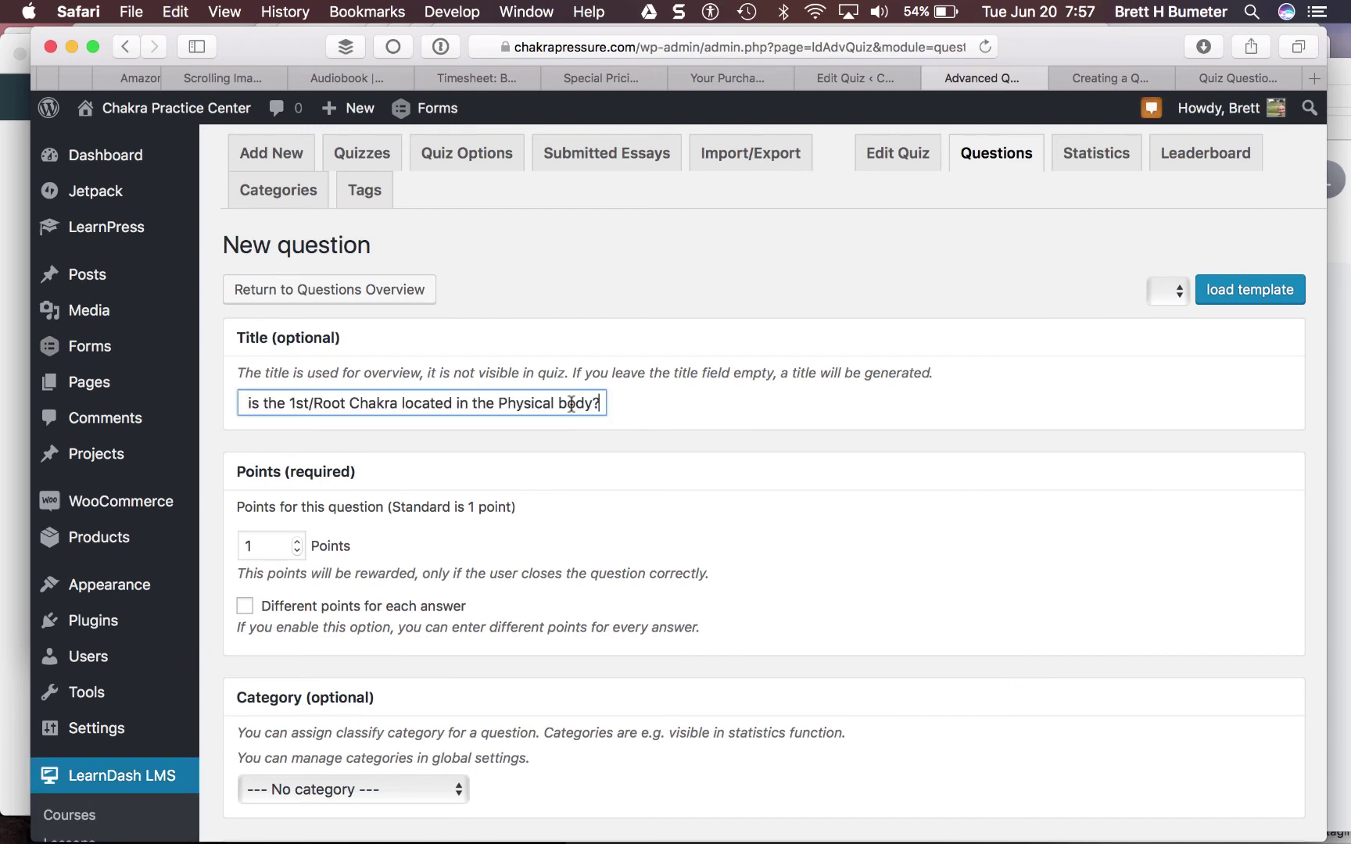
pyautogui.scroll(-3, 971, 462)
pyautogui.scroll(-2, 972, 465)
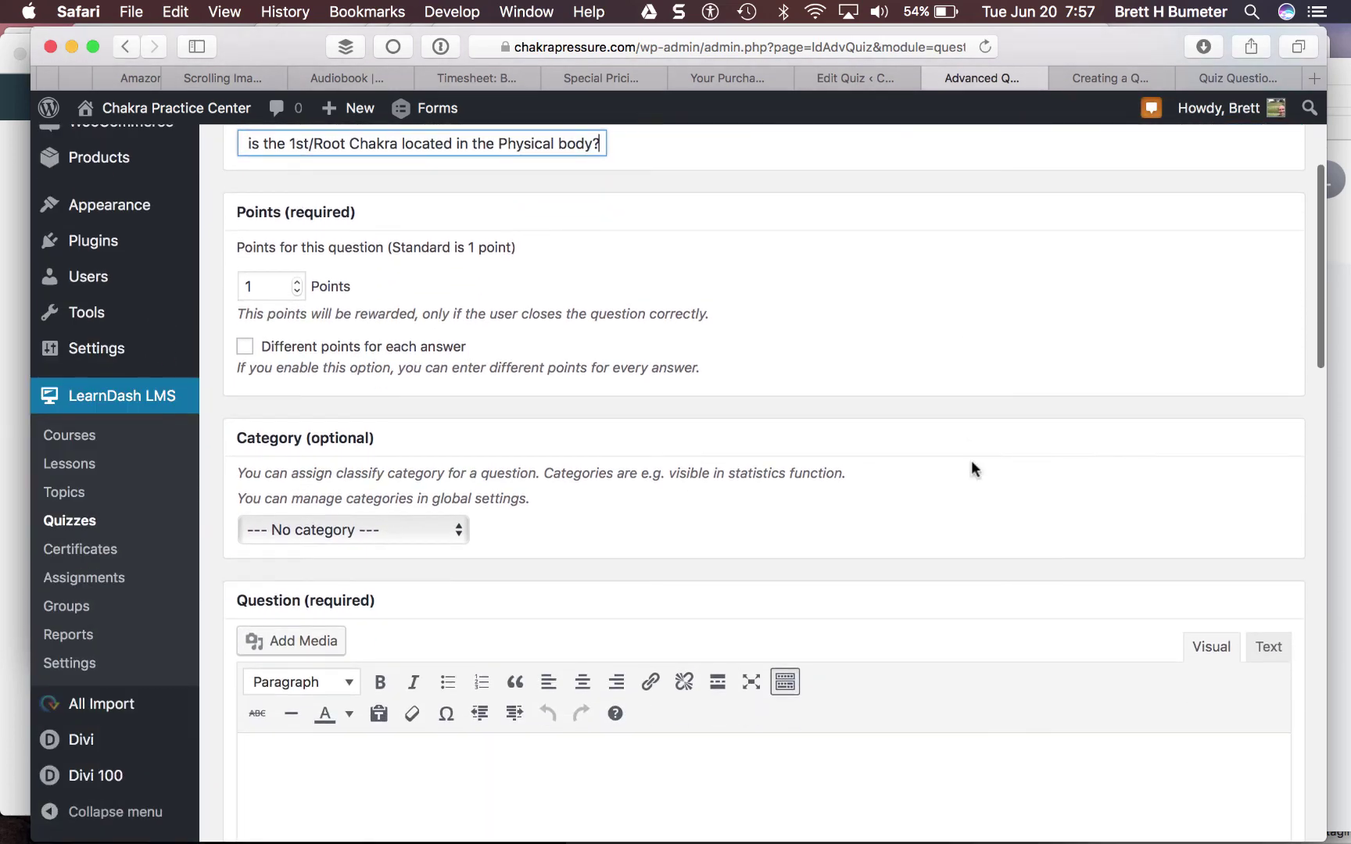
pyautogui.click(458, 530)
pyautogui.click(589, 530)
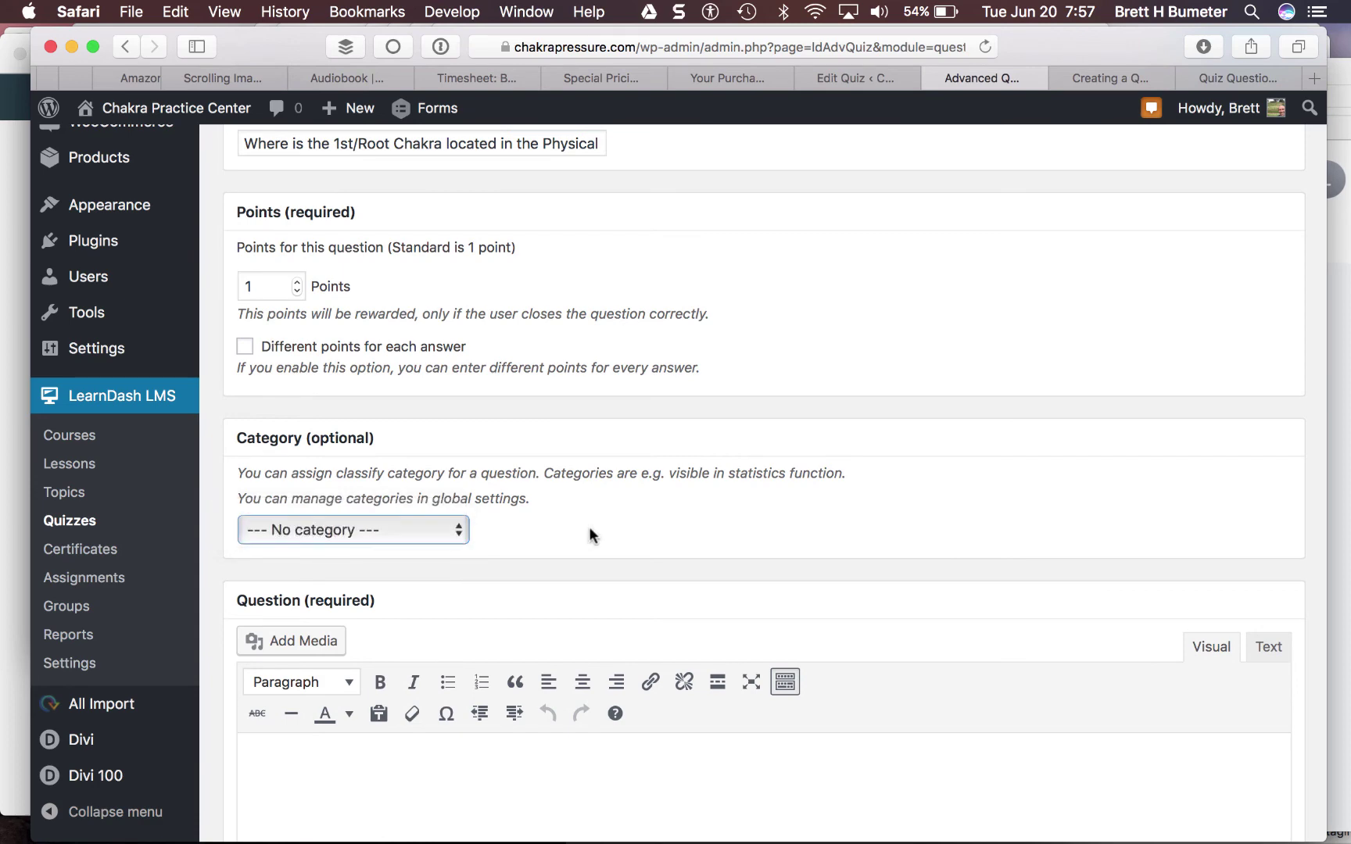
# Step: Paste 'Where is the 1st/Root Chakra located in the Physical body?' as the question text and choose Multiple choice
pyautogui.scroll(-5, 588, 527)
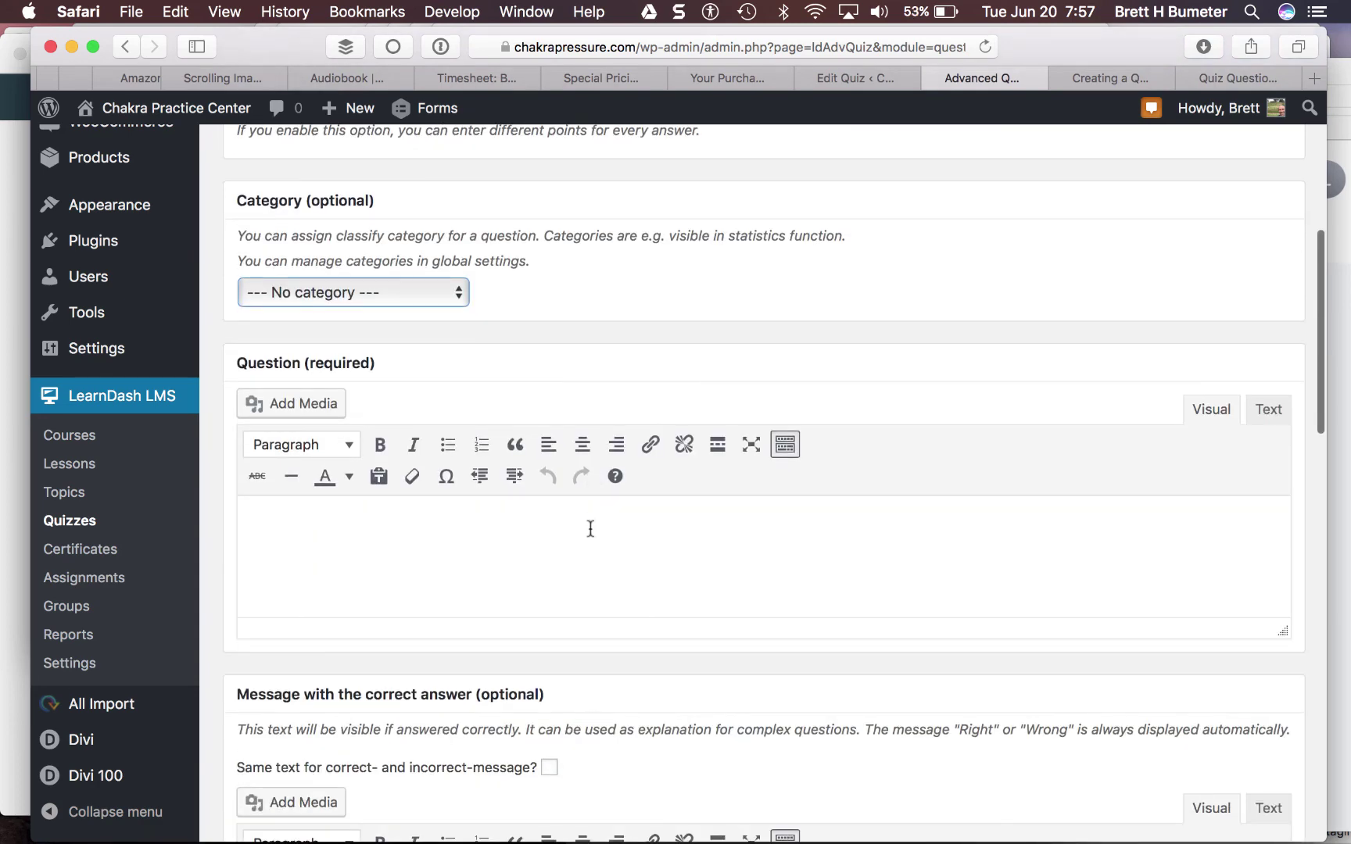
pyautogui.click(547, 524)
pyautogui.write('Where is the 1st/Root Chakra located in the Physical body?')
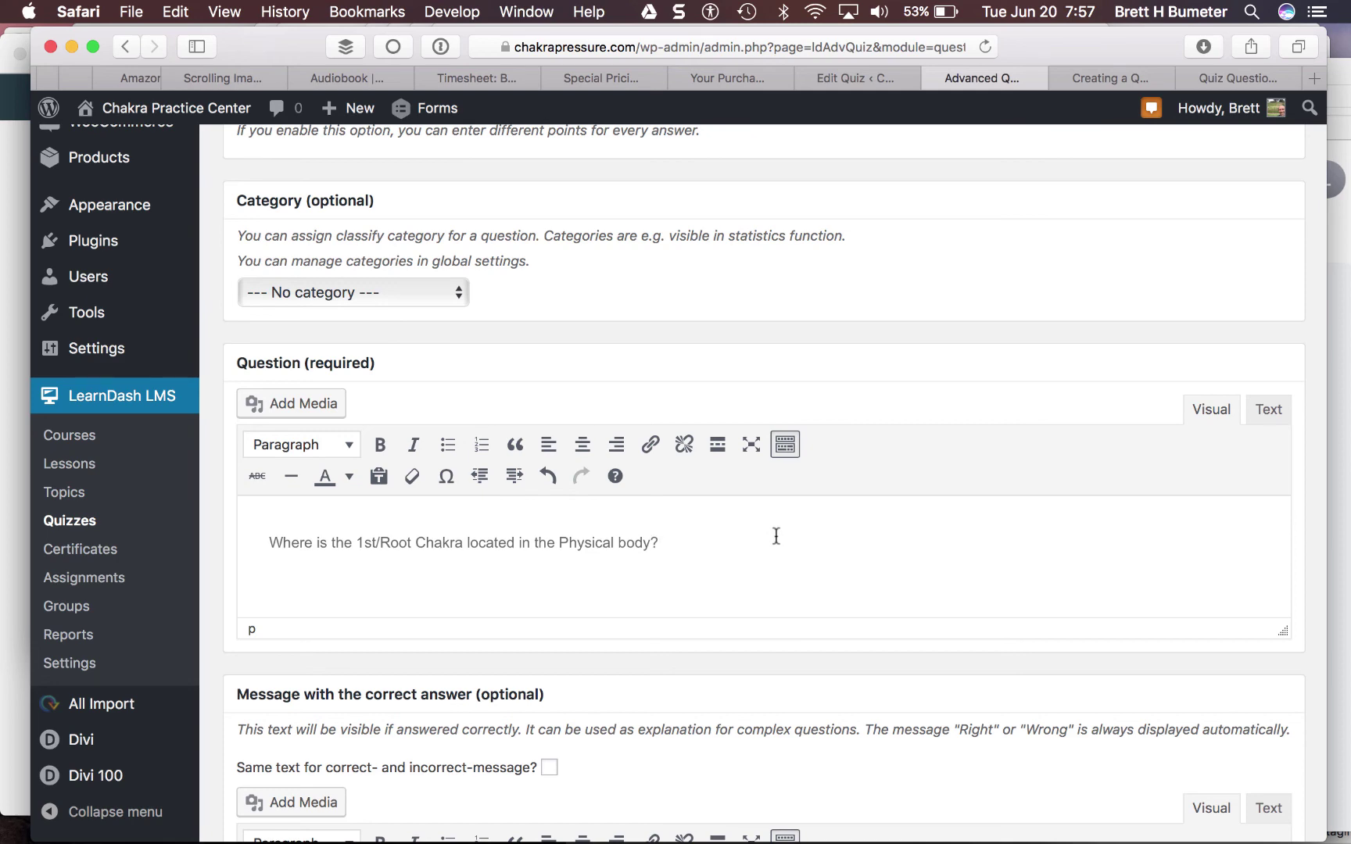
pyautogui.scroll(-6, 777, 536)
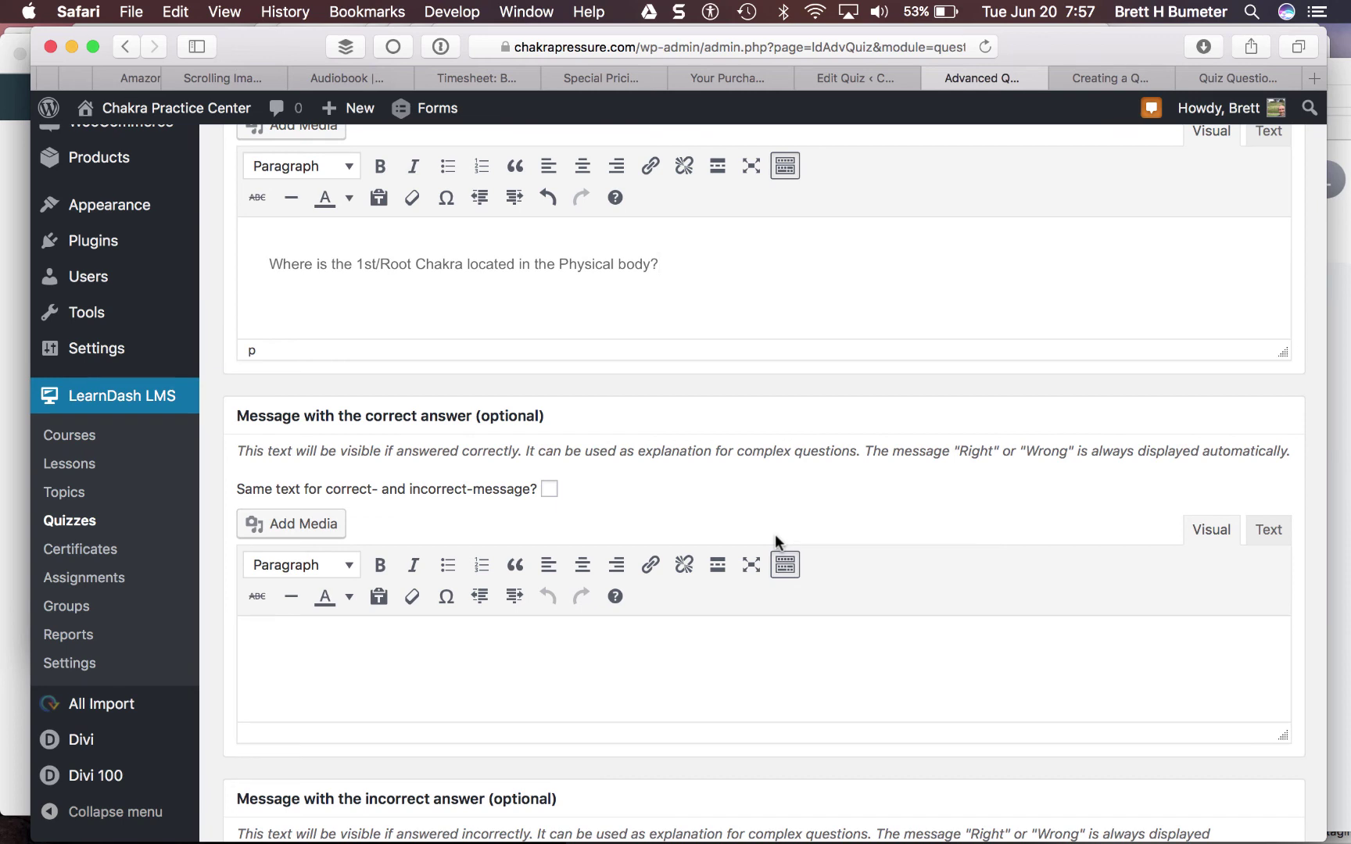
pyautogui.scroll(-3, 774, 534)
pyautogui.scroll(-3, 777, 536)
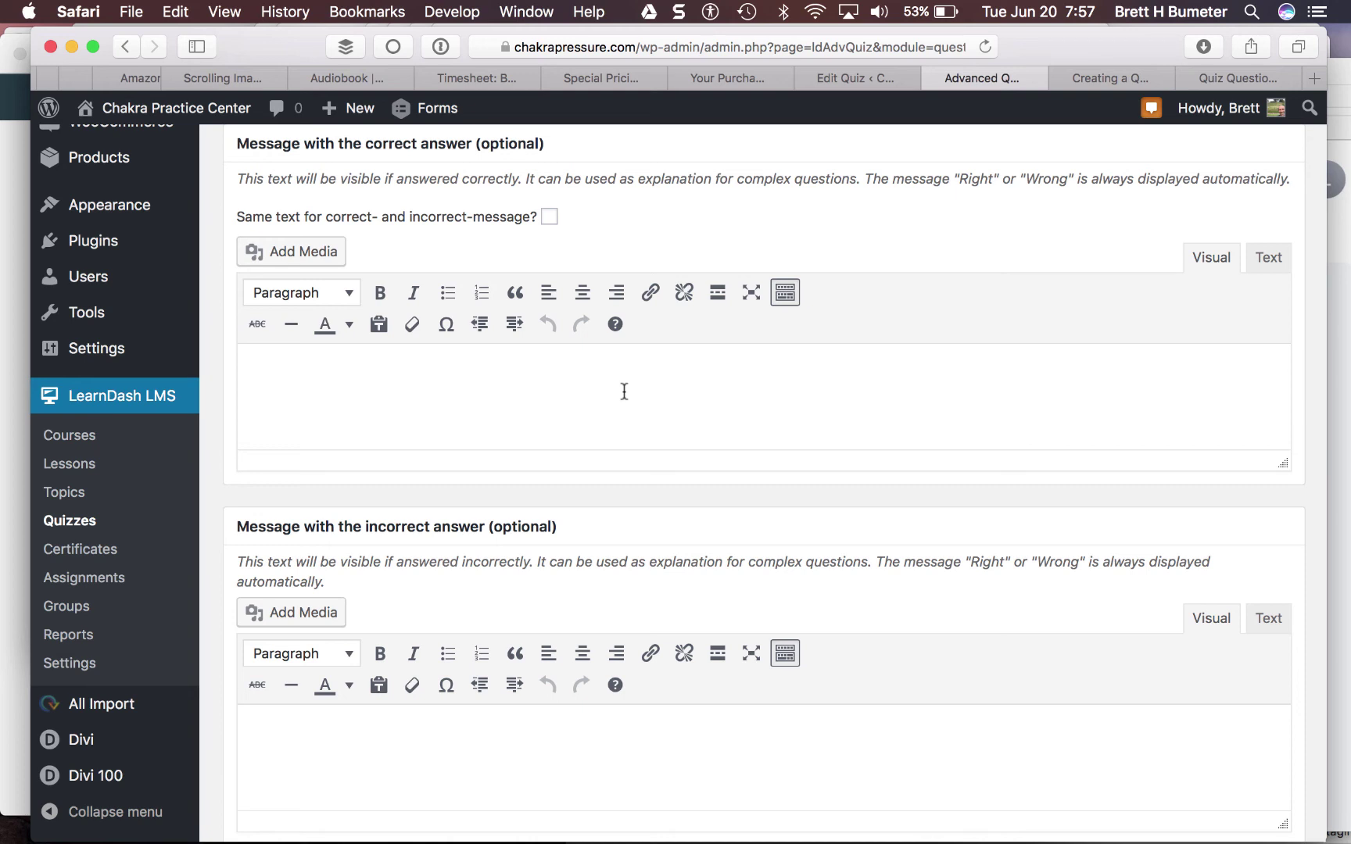
pyautogui.scroll(-10, 624, 391)
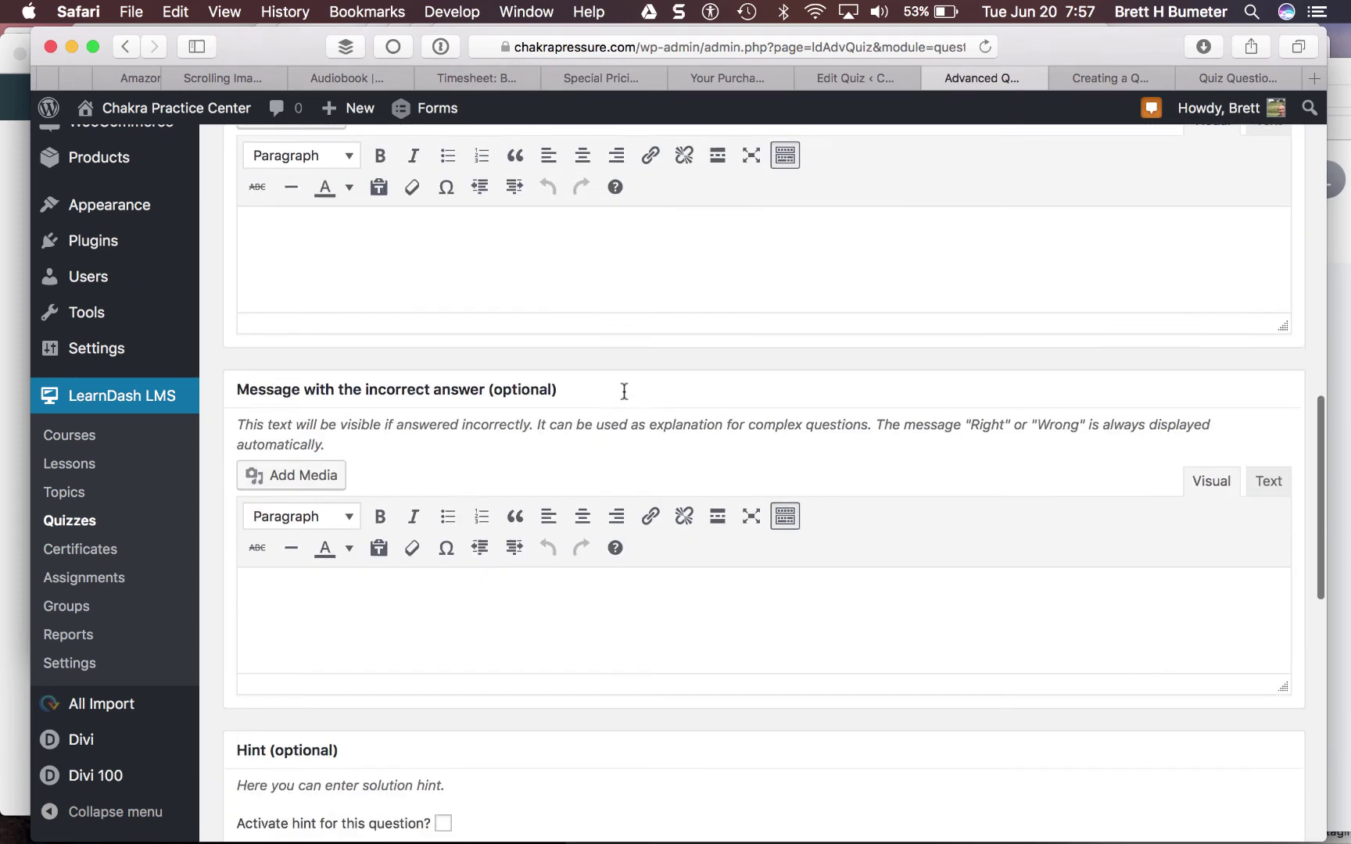
pyautogui.scroll(-2, 622, 389)
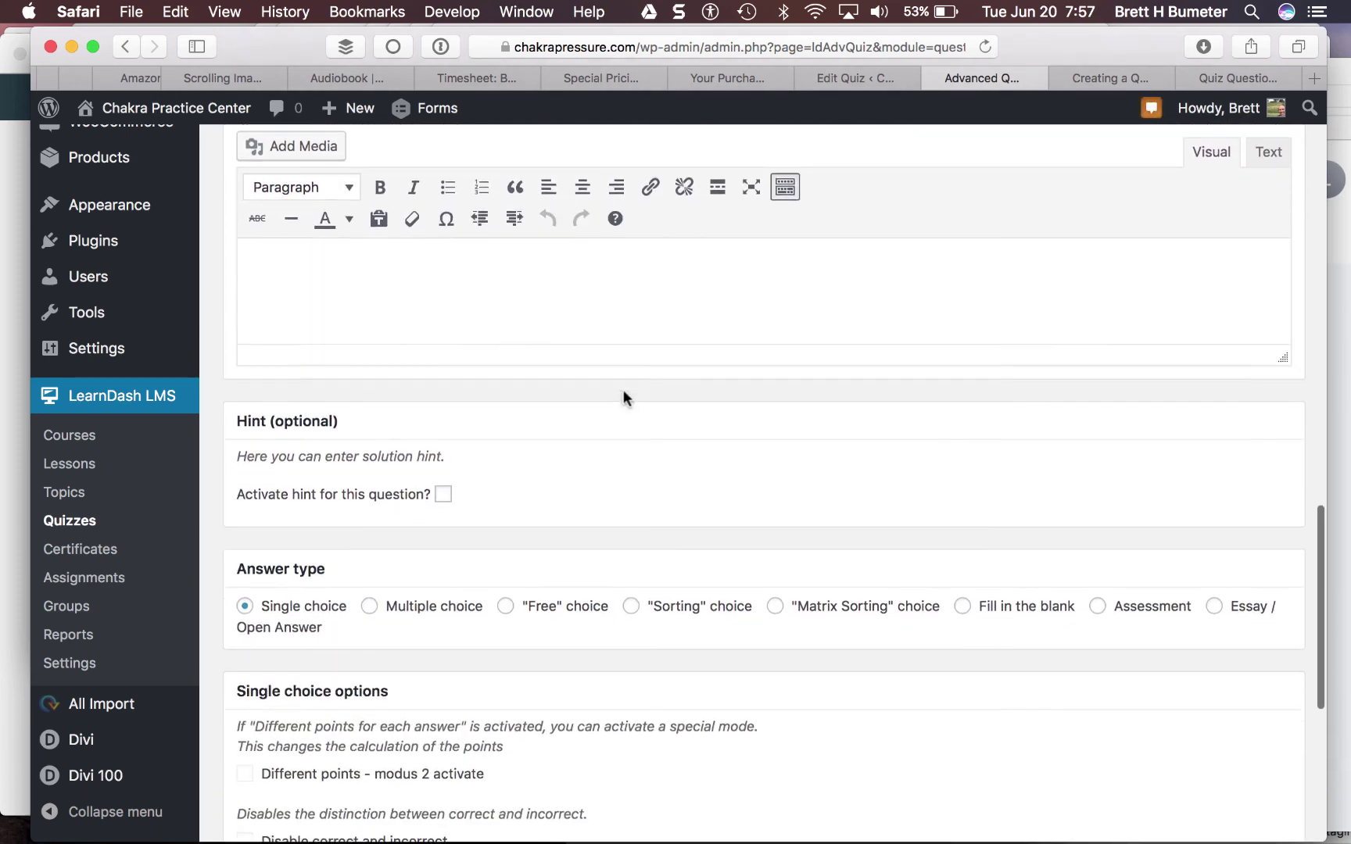
pyautogui.click(370, 543)
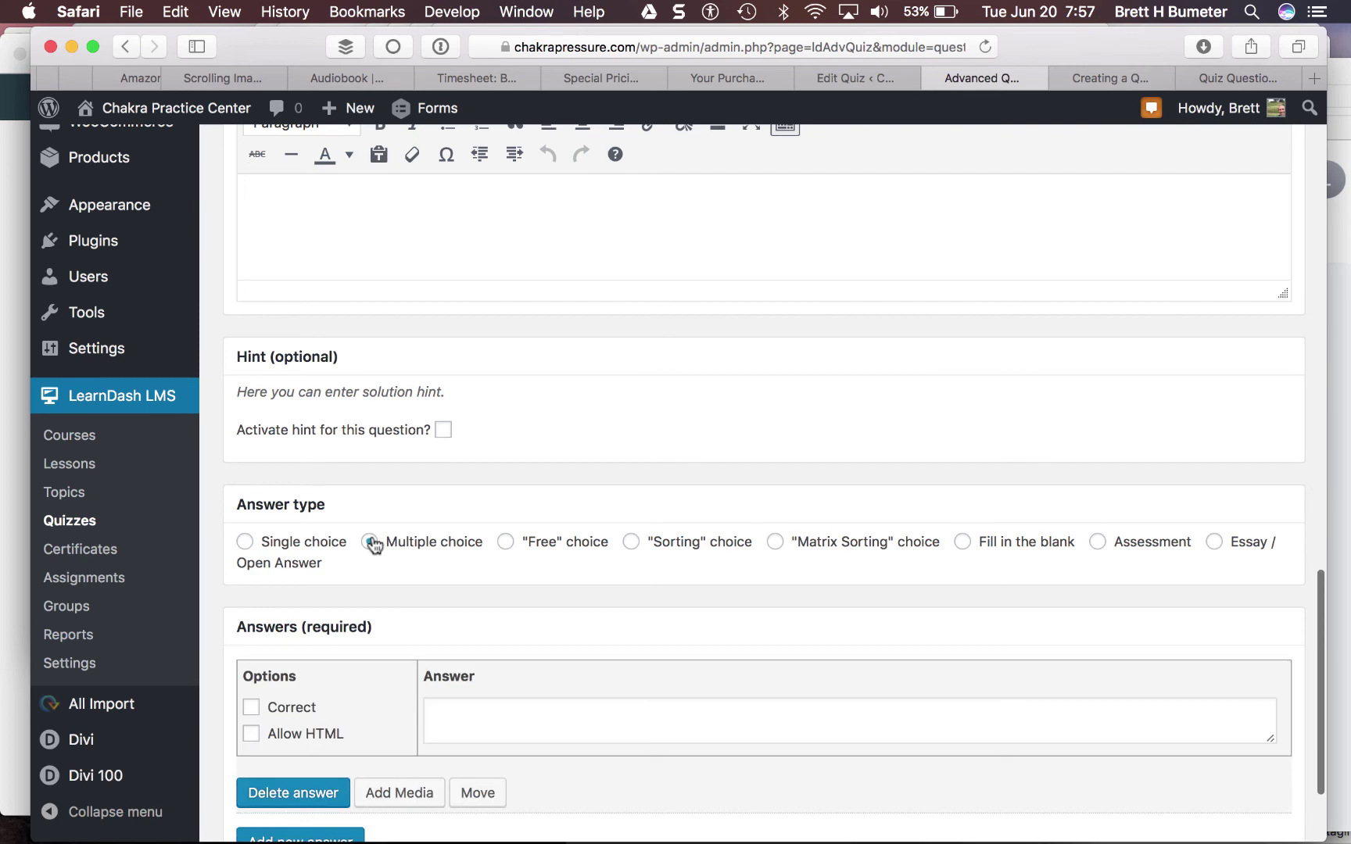
pyautogui.scroll(-4, 652, 636)
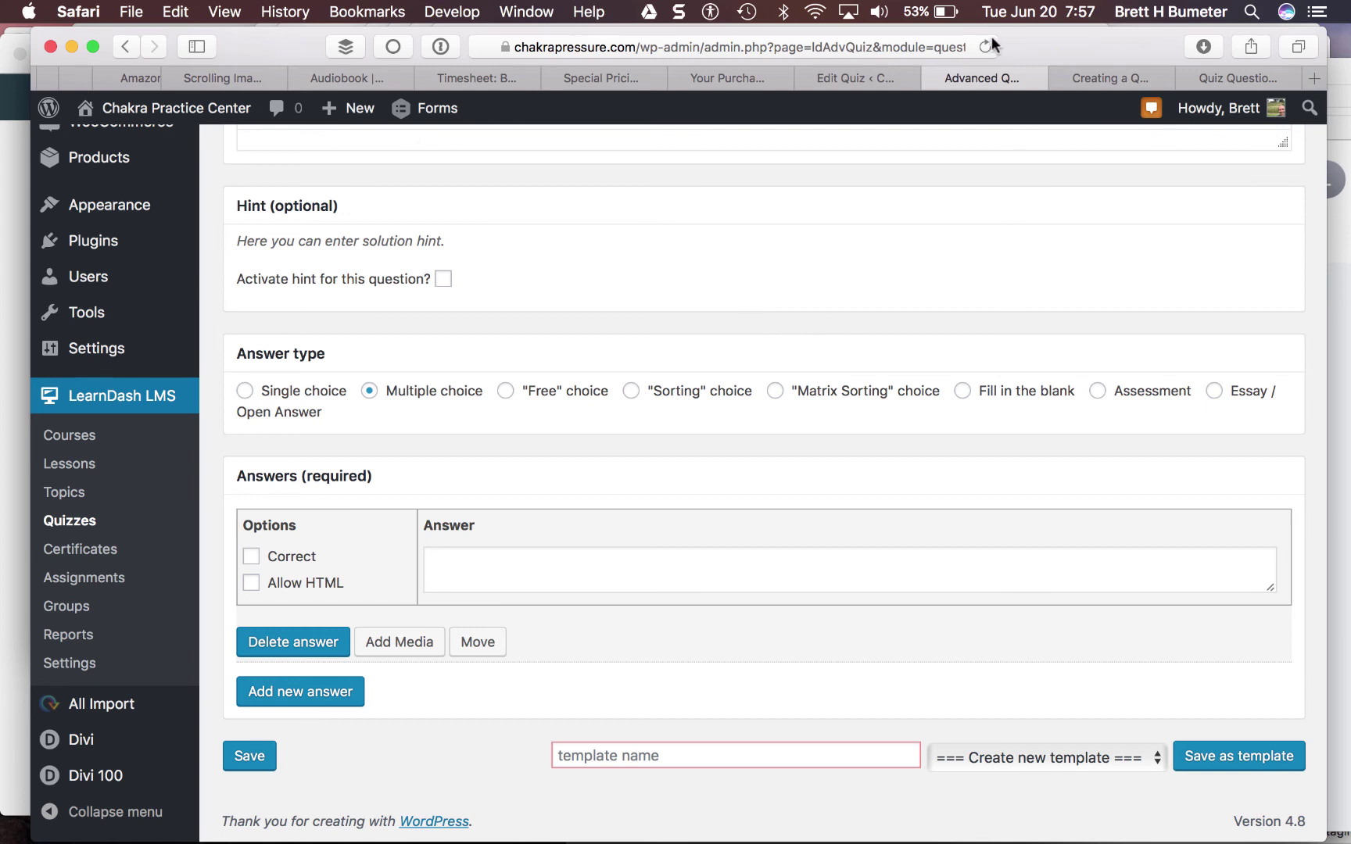
# Step: Copy 'Crown, top of head area' from LearnPress and paste it as the first answer
pyautogui.click(856, 73)
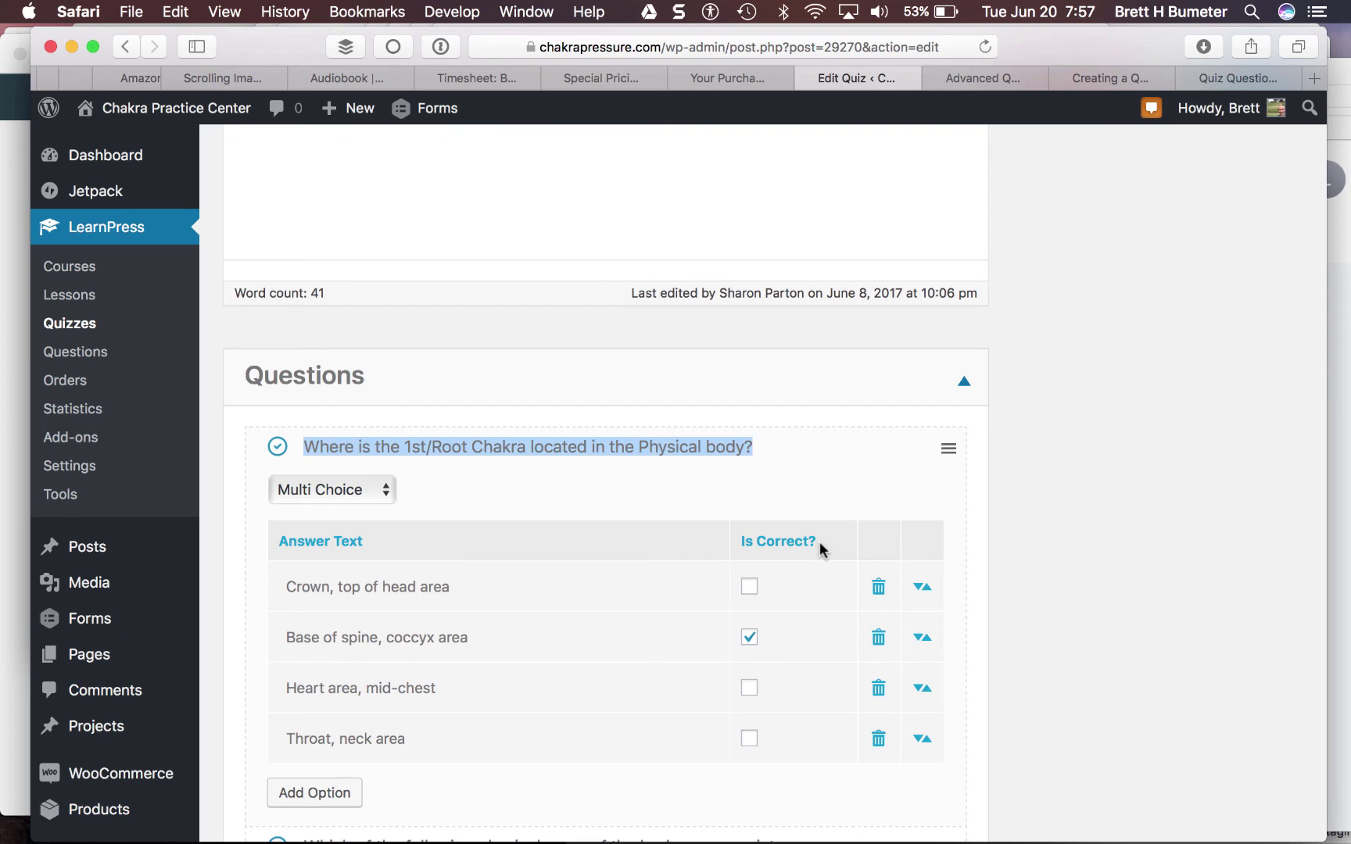
pyautogui.scroll(-5, 988, 543)
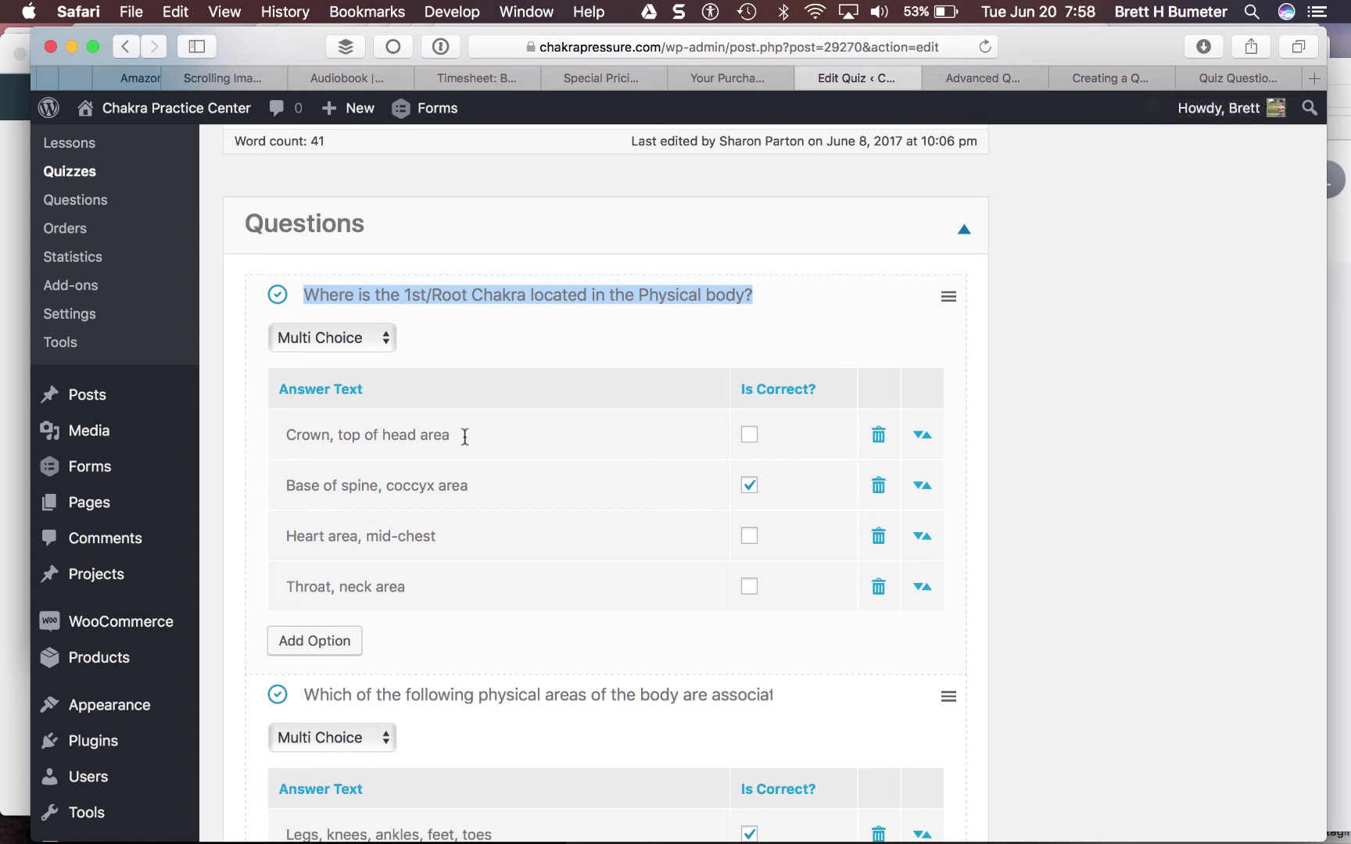
pyautogui.moveTo(462, 434); pyautogui.dragTo(288, 433)
pyautogui.press('super+c')
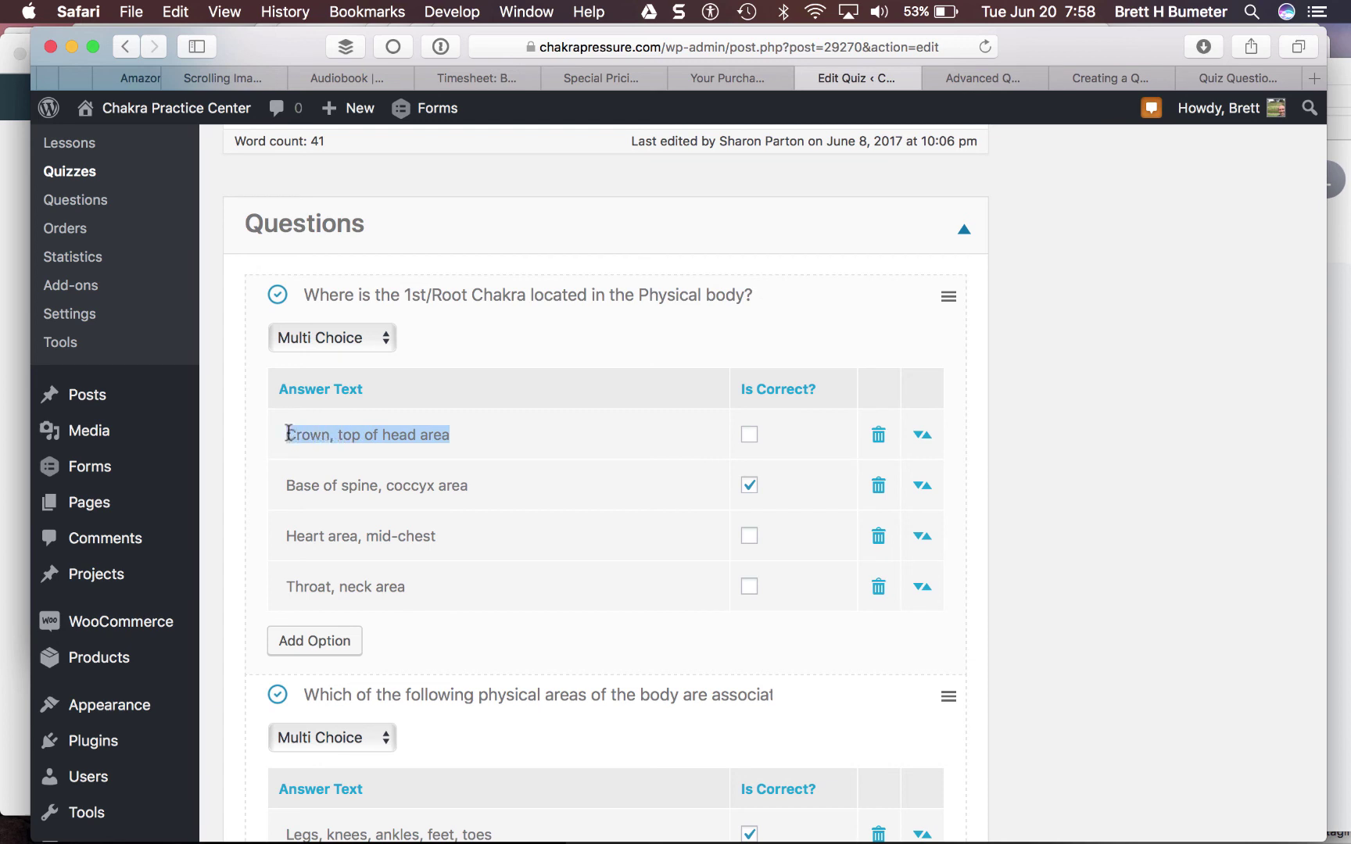
pyautogui.press('Return')
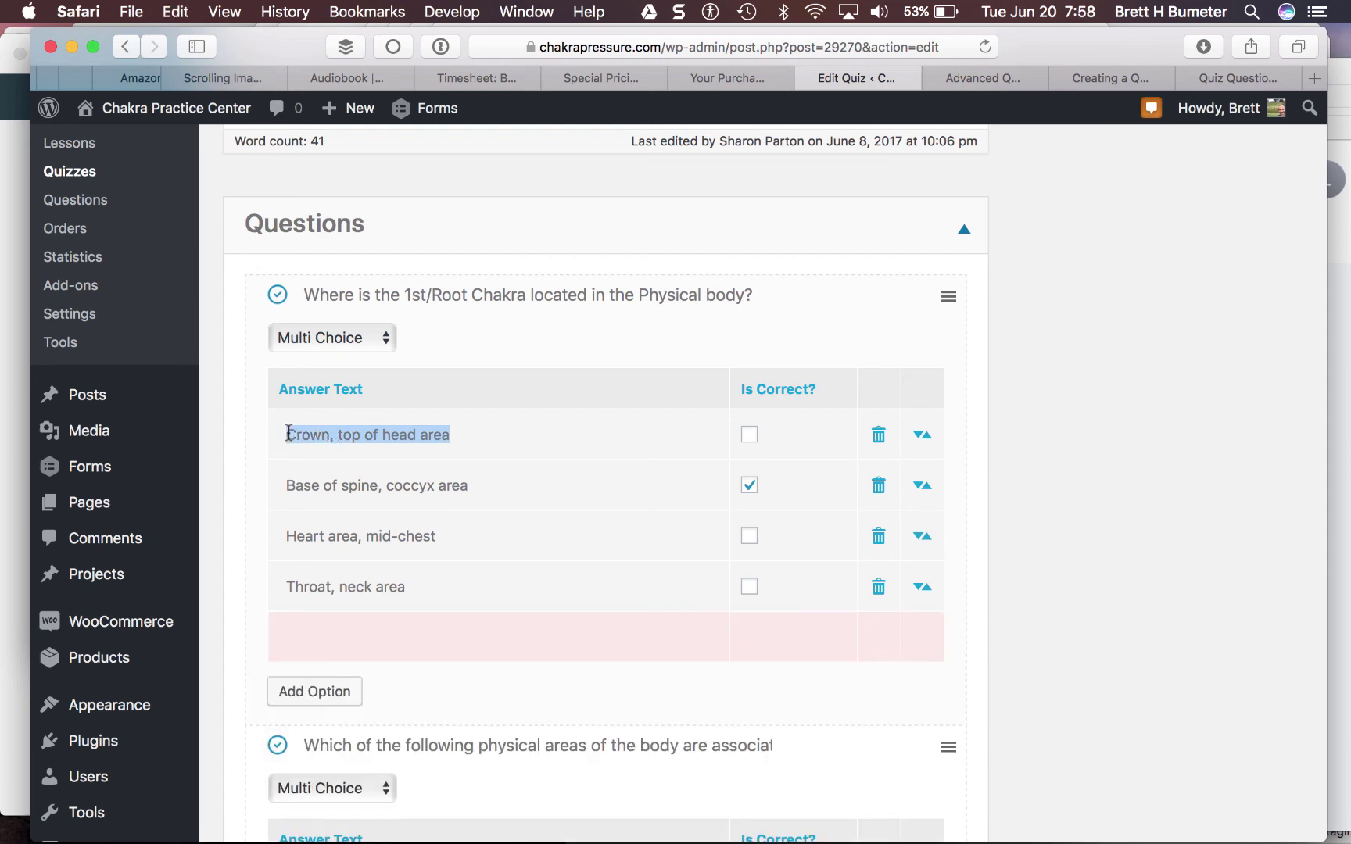
pyautogui.click(1164, 572)
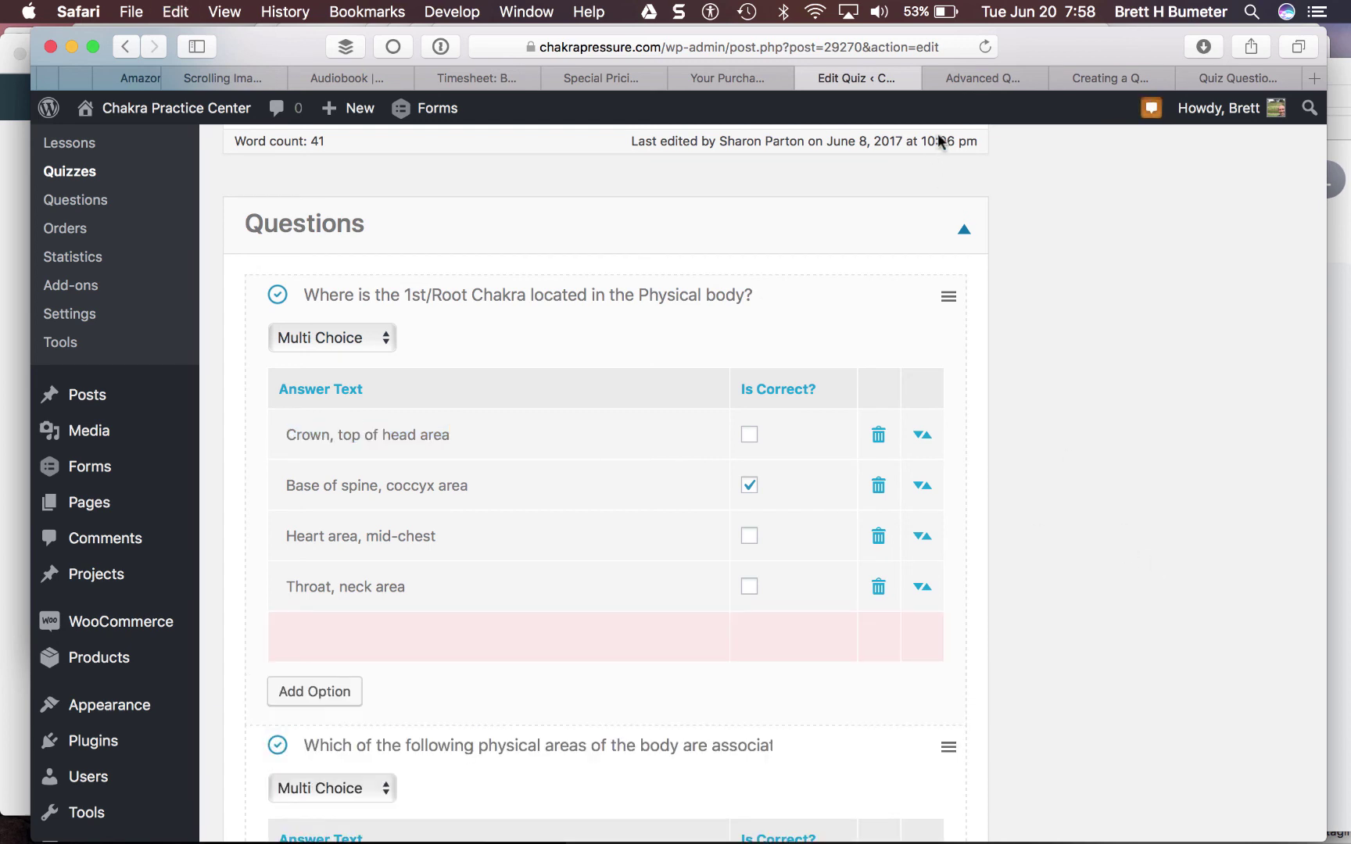
pyautogui.click(972, 78)
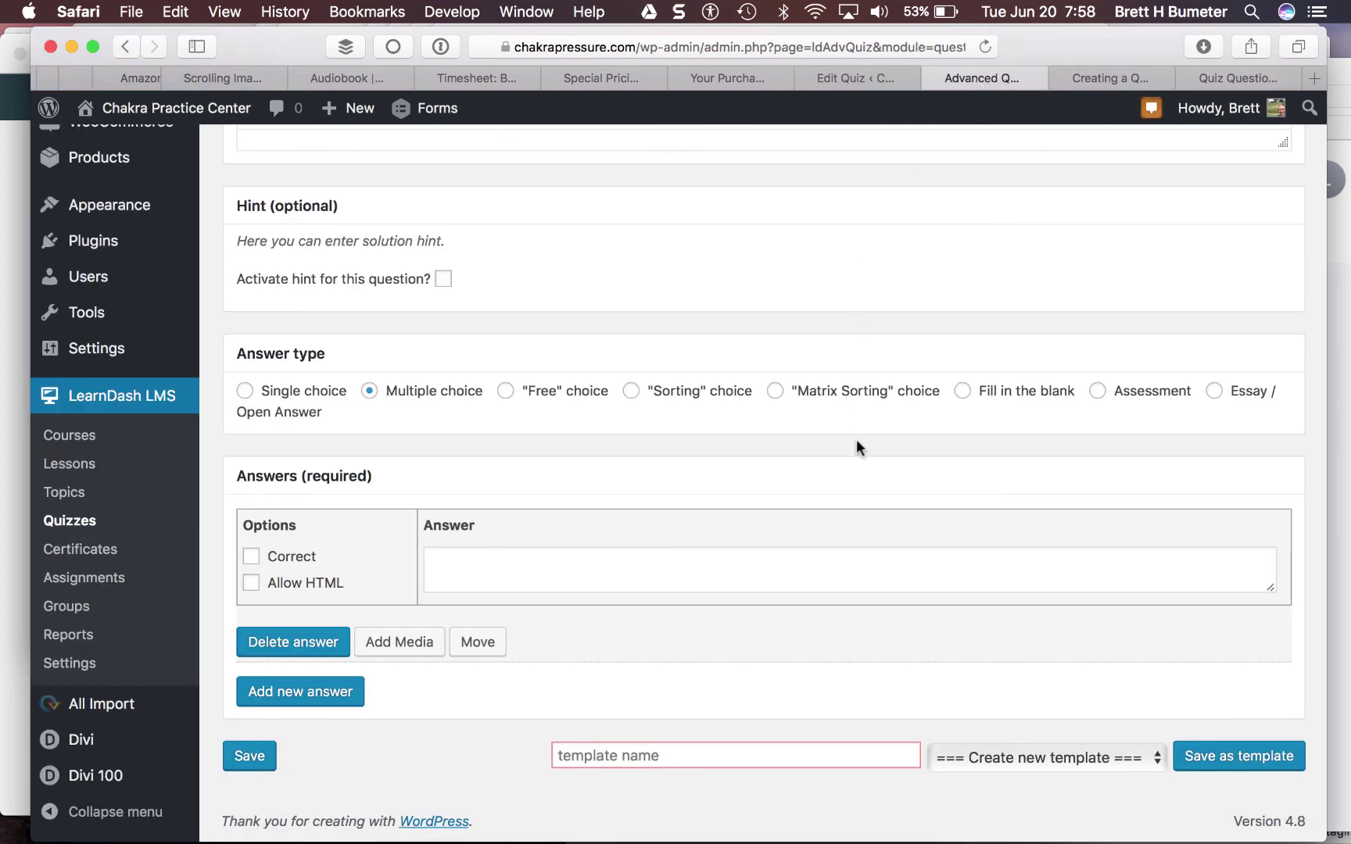
pyautogui.click(452, 568)
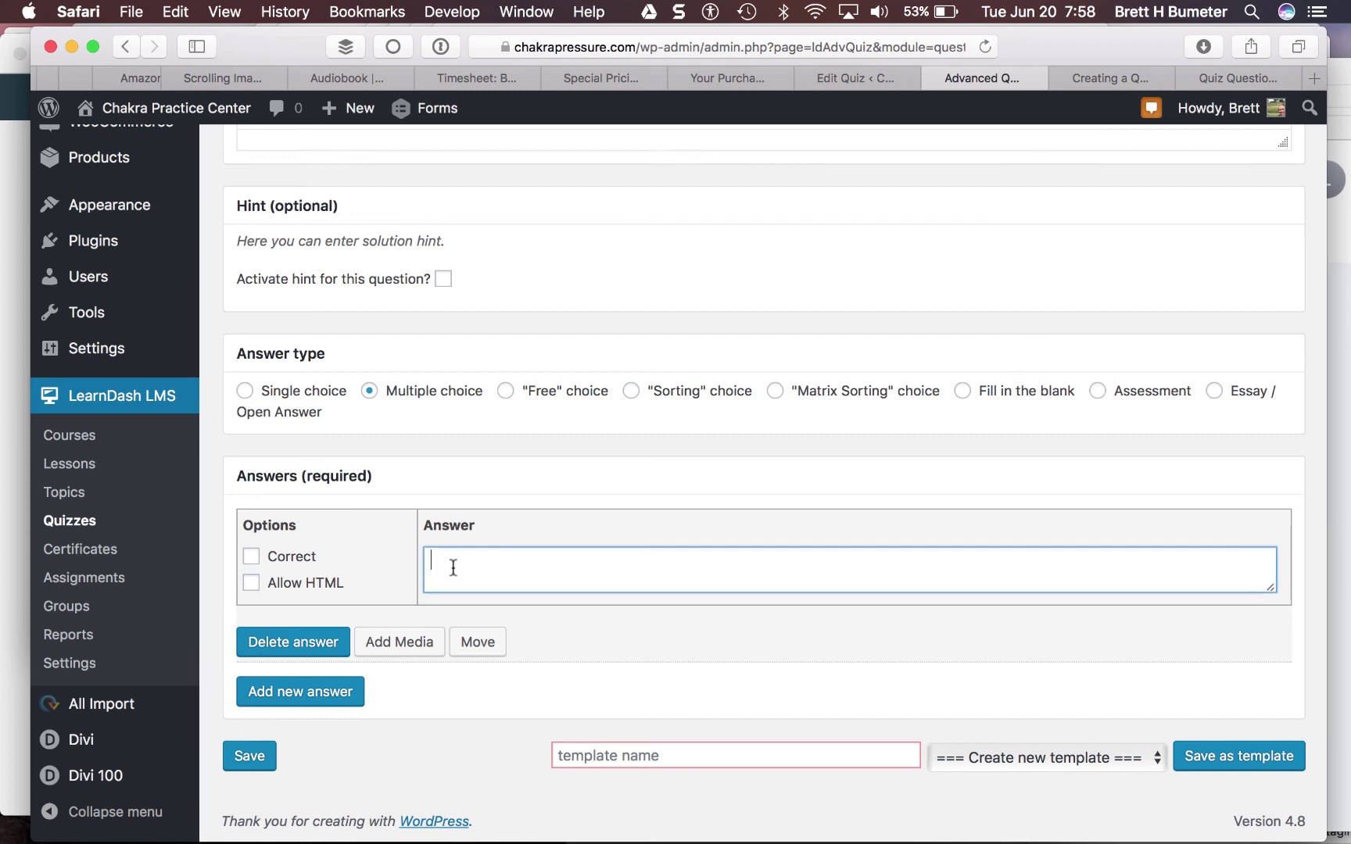
pyautogui.press('super+v')
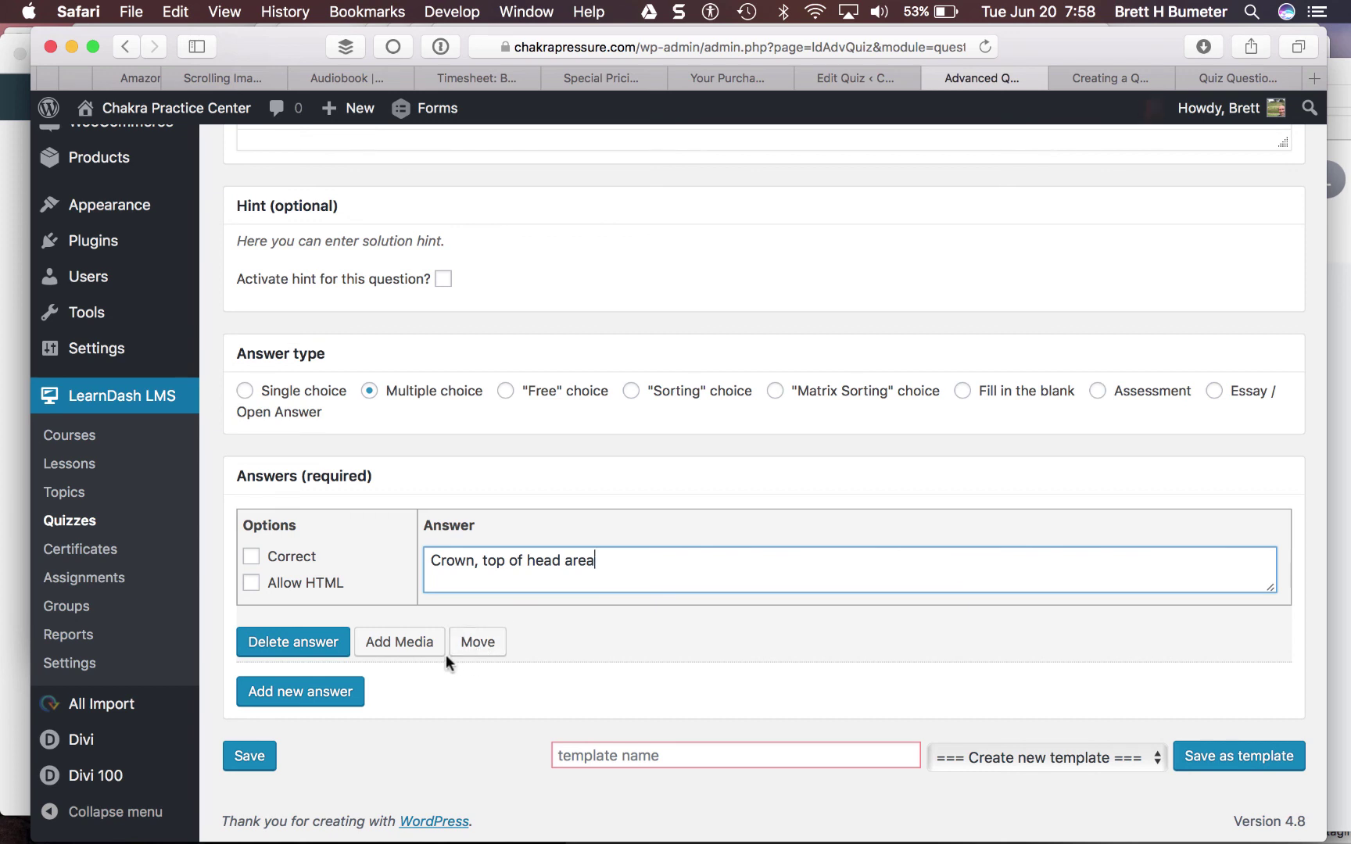
# Step: Add a second answer 'Base of spine, coccyx area' and mark it correct
pyautogui.click(348, 694)
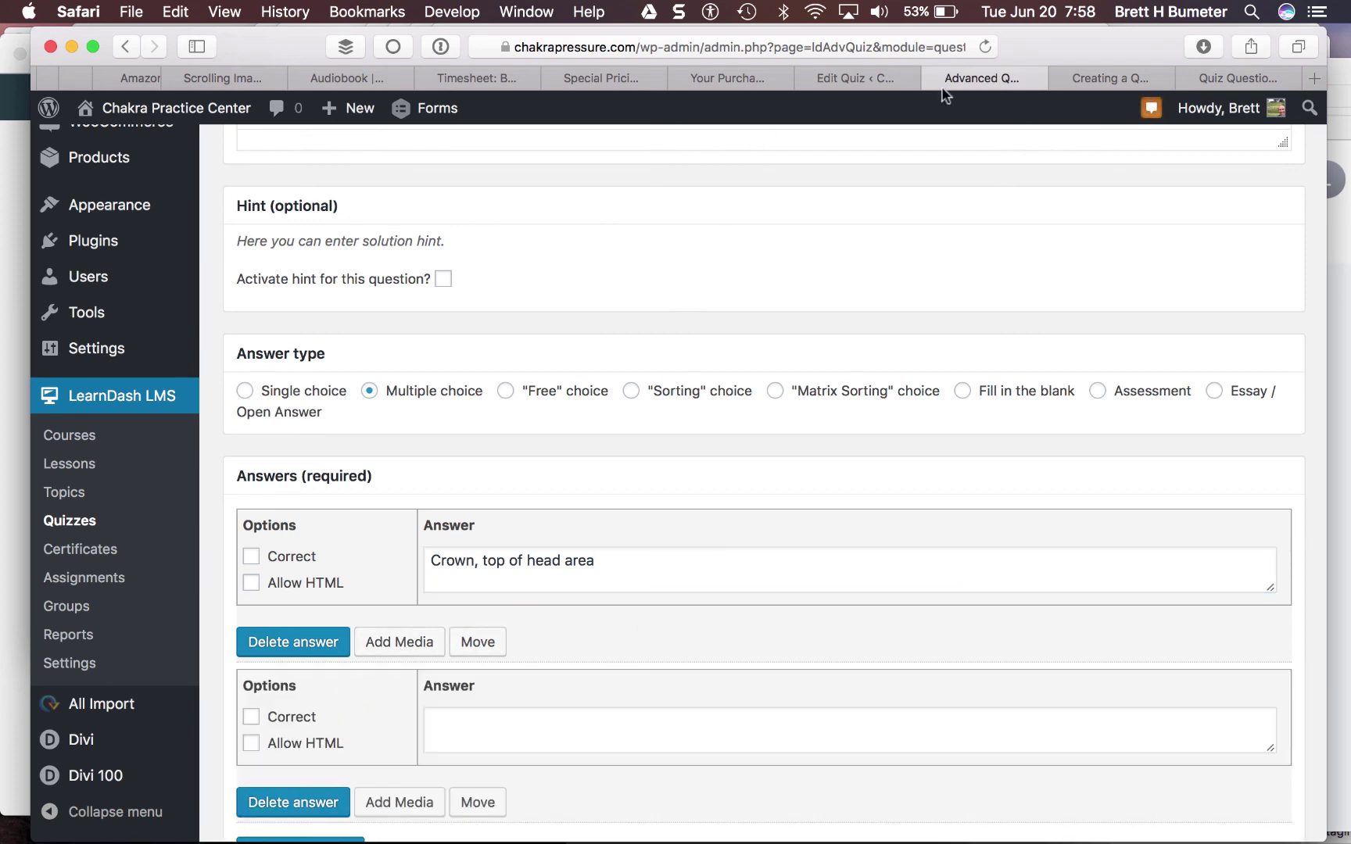
pyautogui.click(862, 78)
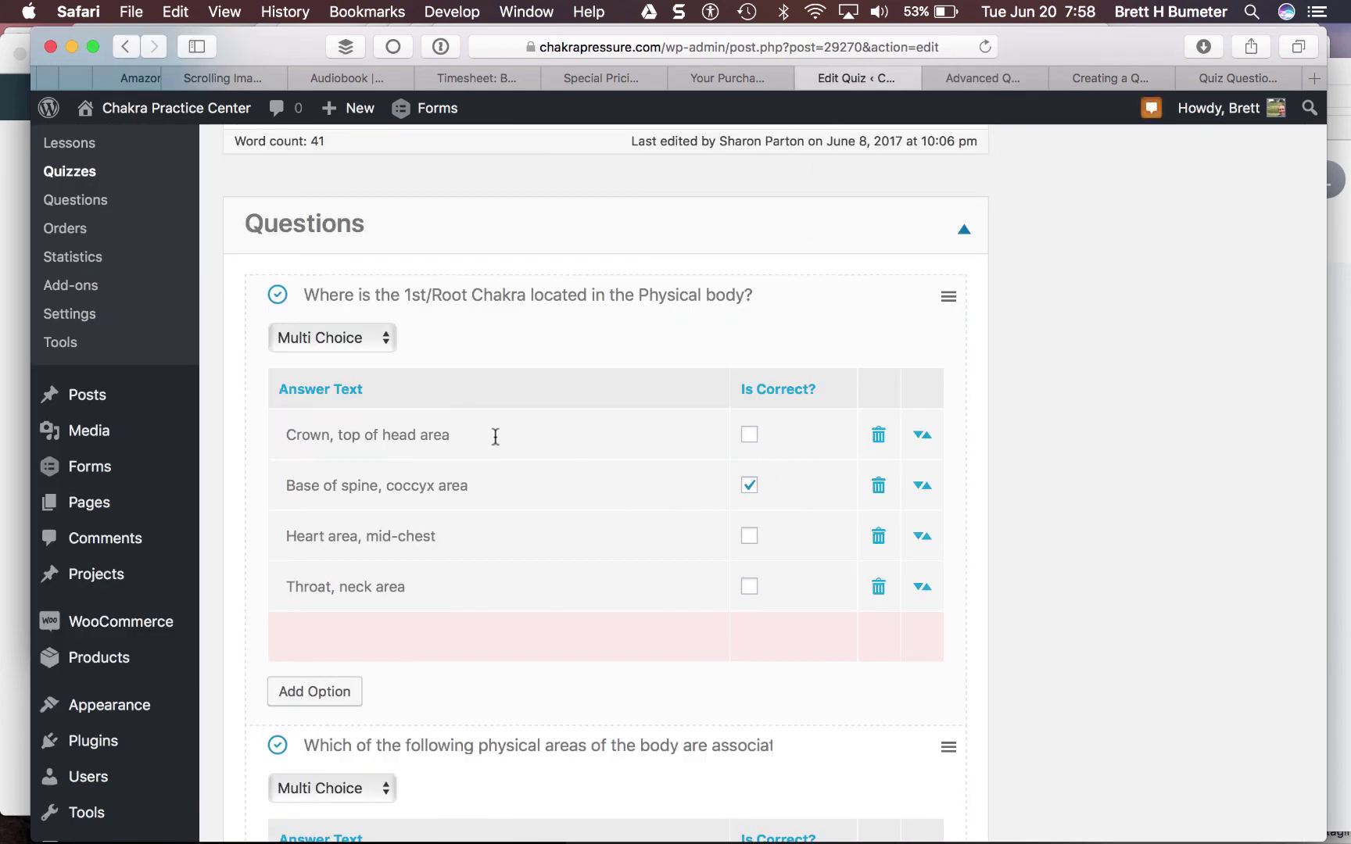
pyautogui.click(982, 81)
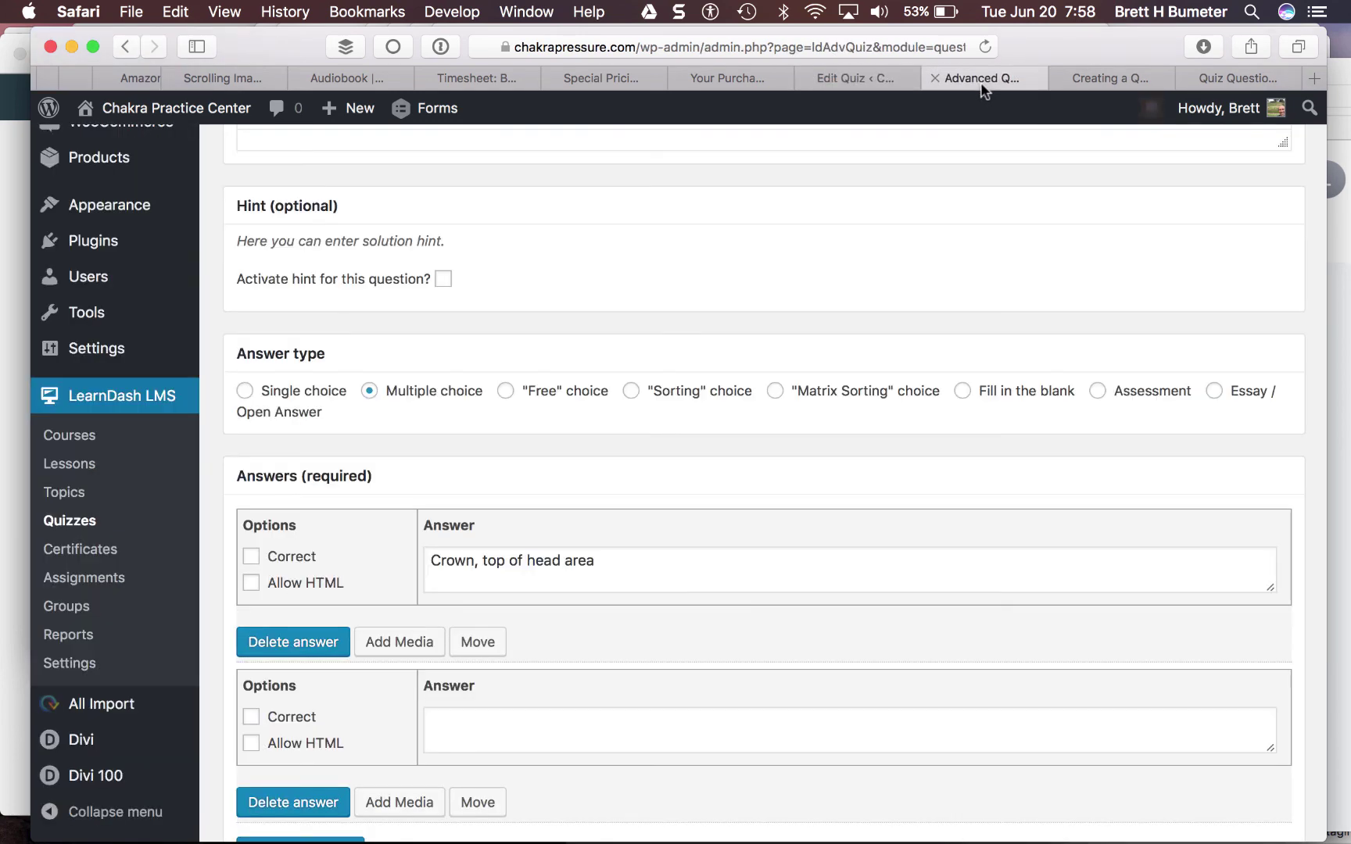
pyautogui.click(823, 80)
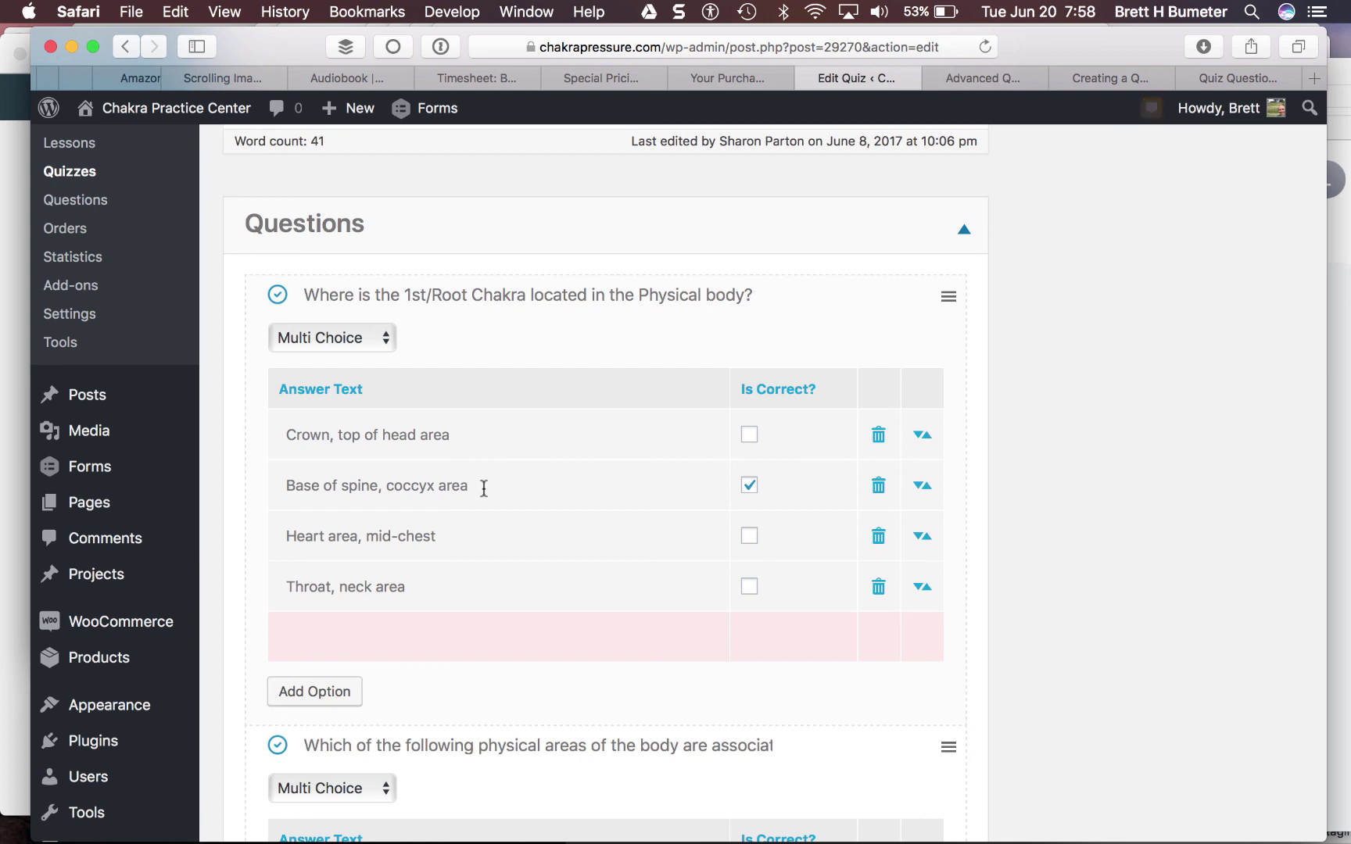
pyautogui.moveTo(469, 485); pyautogui.dragTo(286, 482)
pyautogui.press('super+c')
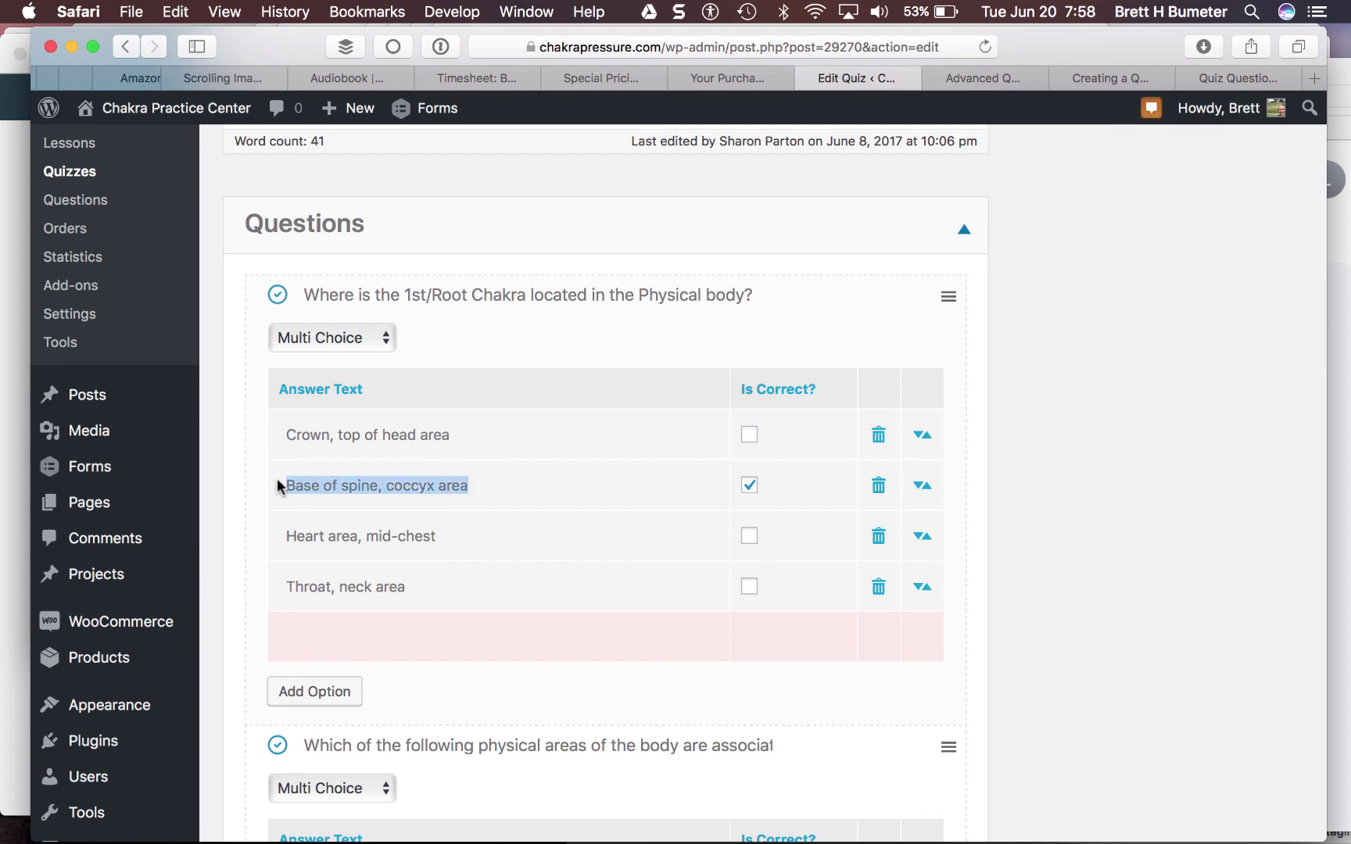
pyautogui.click(982, 78)
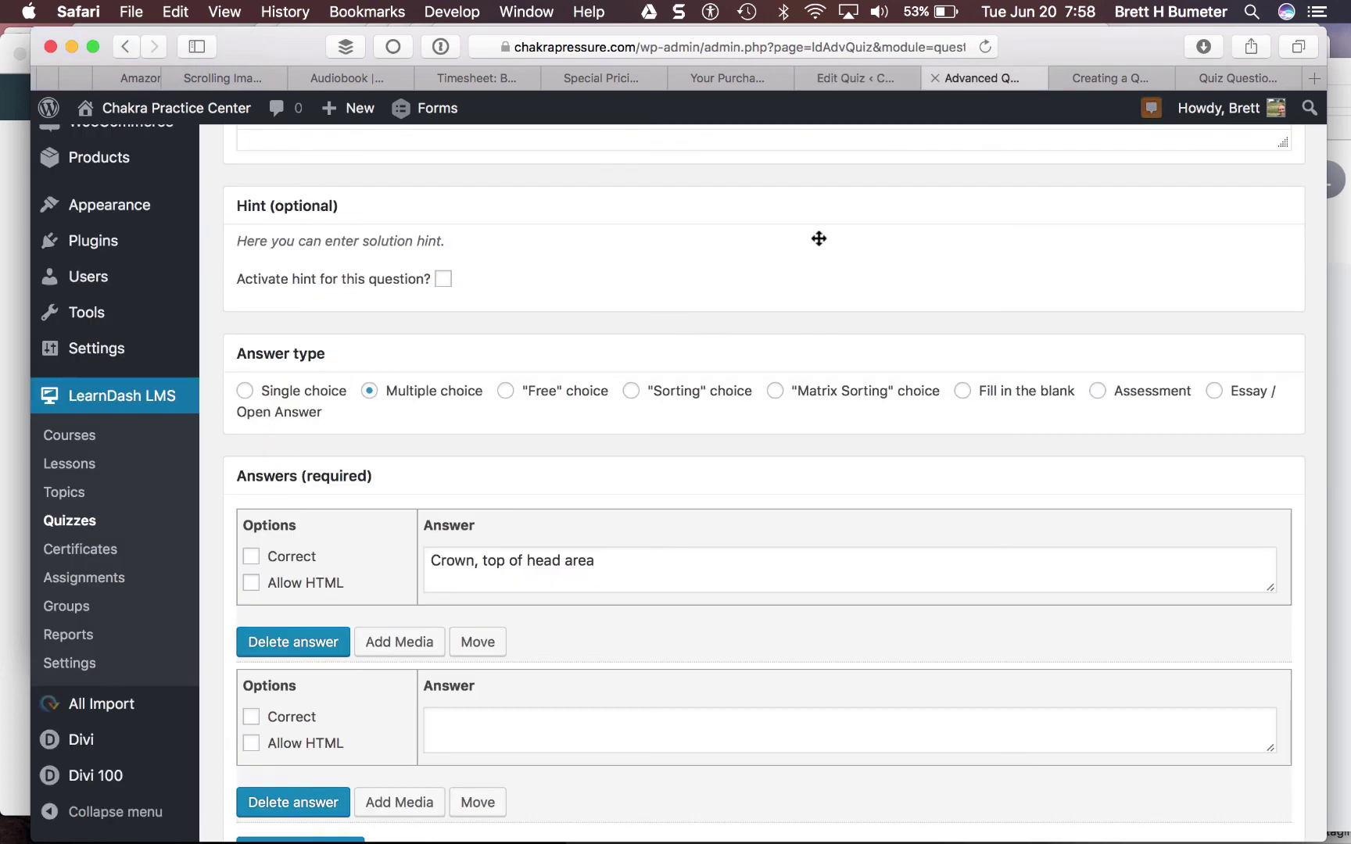
pyautogui.click(566, 749)
pyautogui.press('super+v')
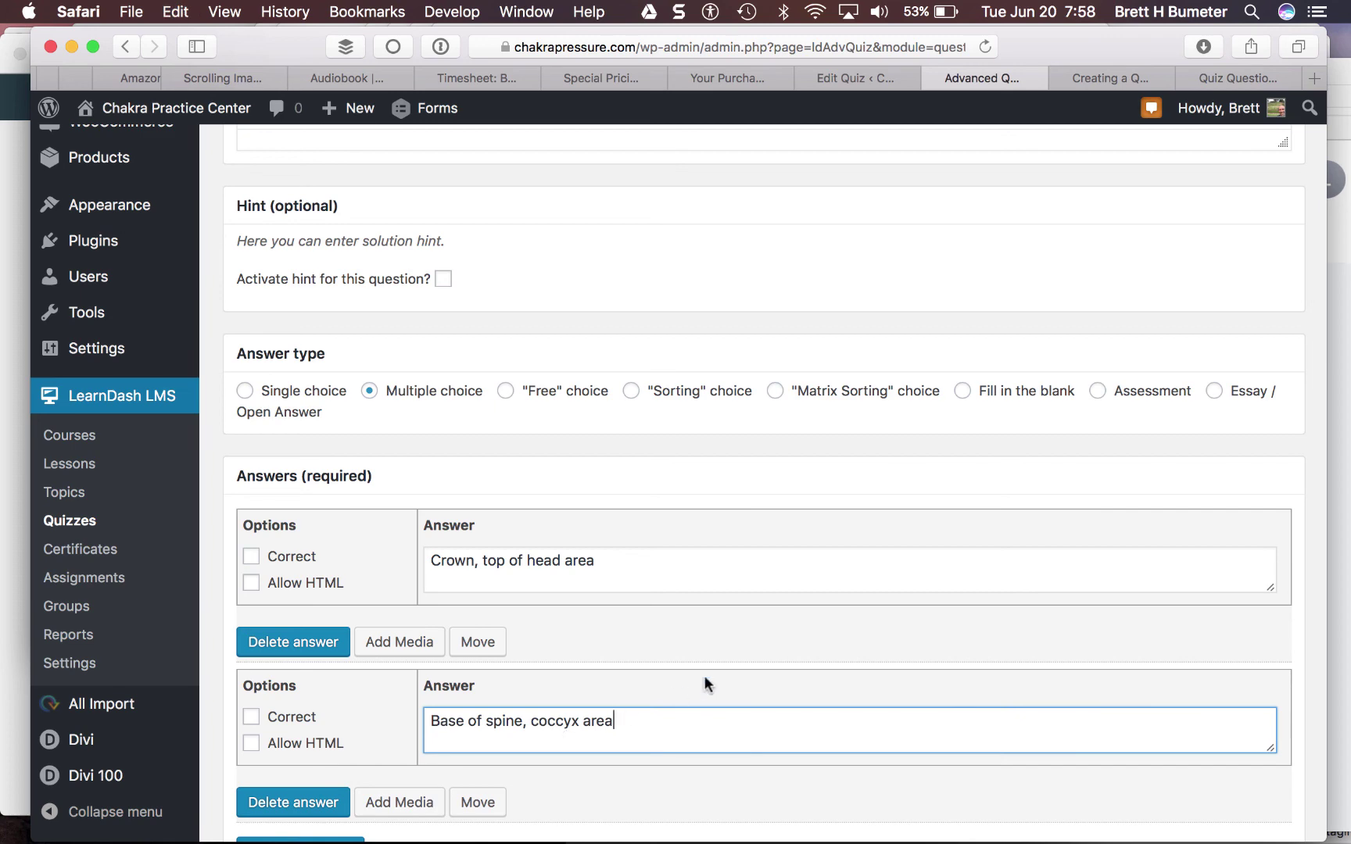
pyautogui.scroll(-3, 705, 677)
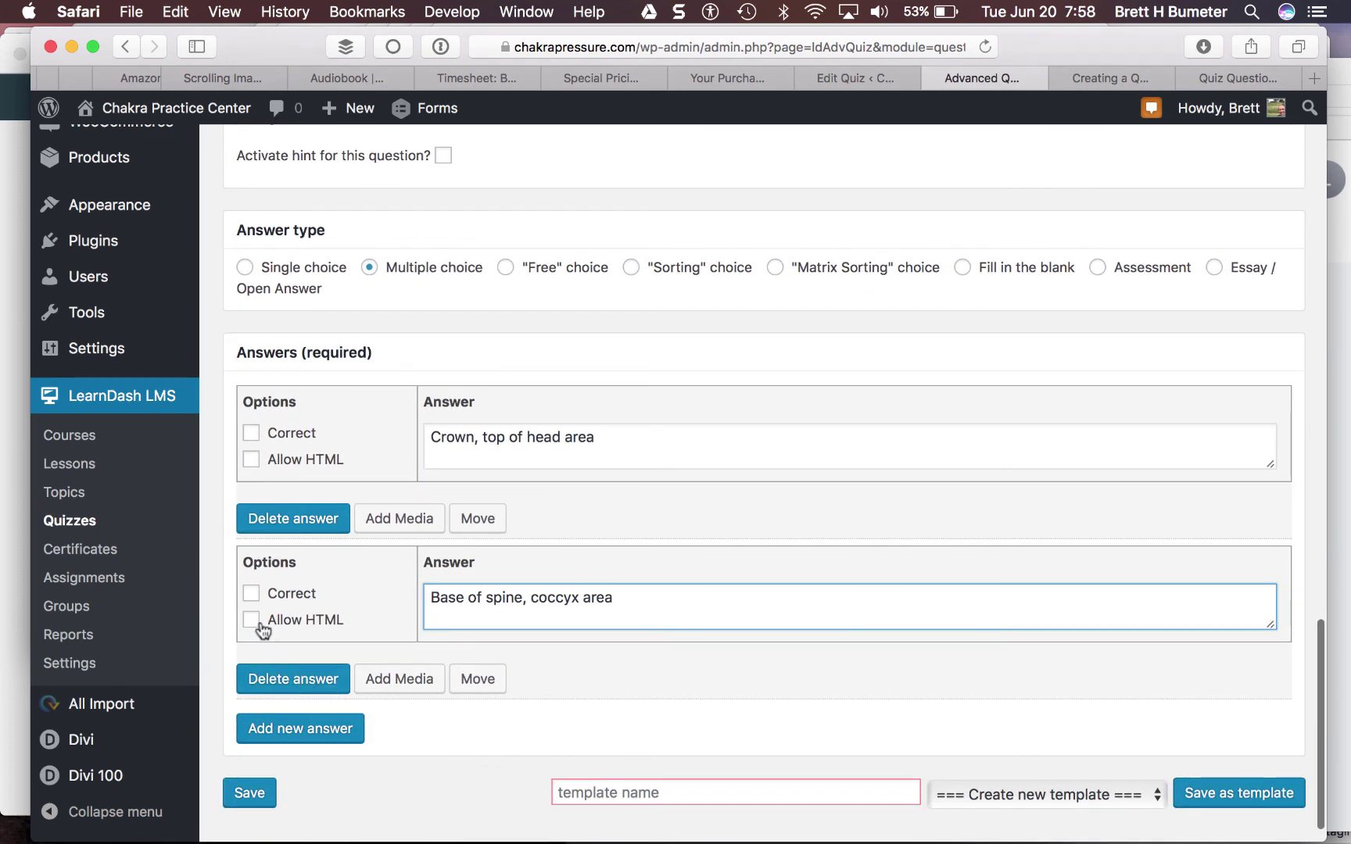
pyautogui.click(251, 595)
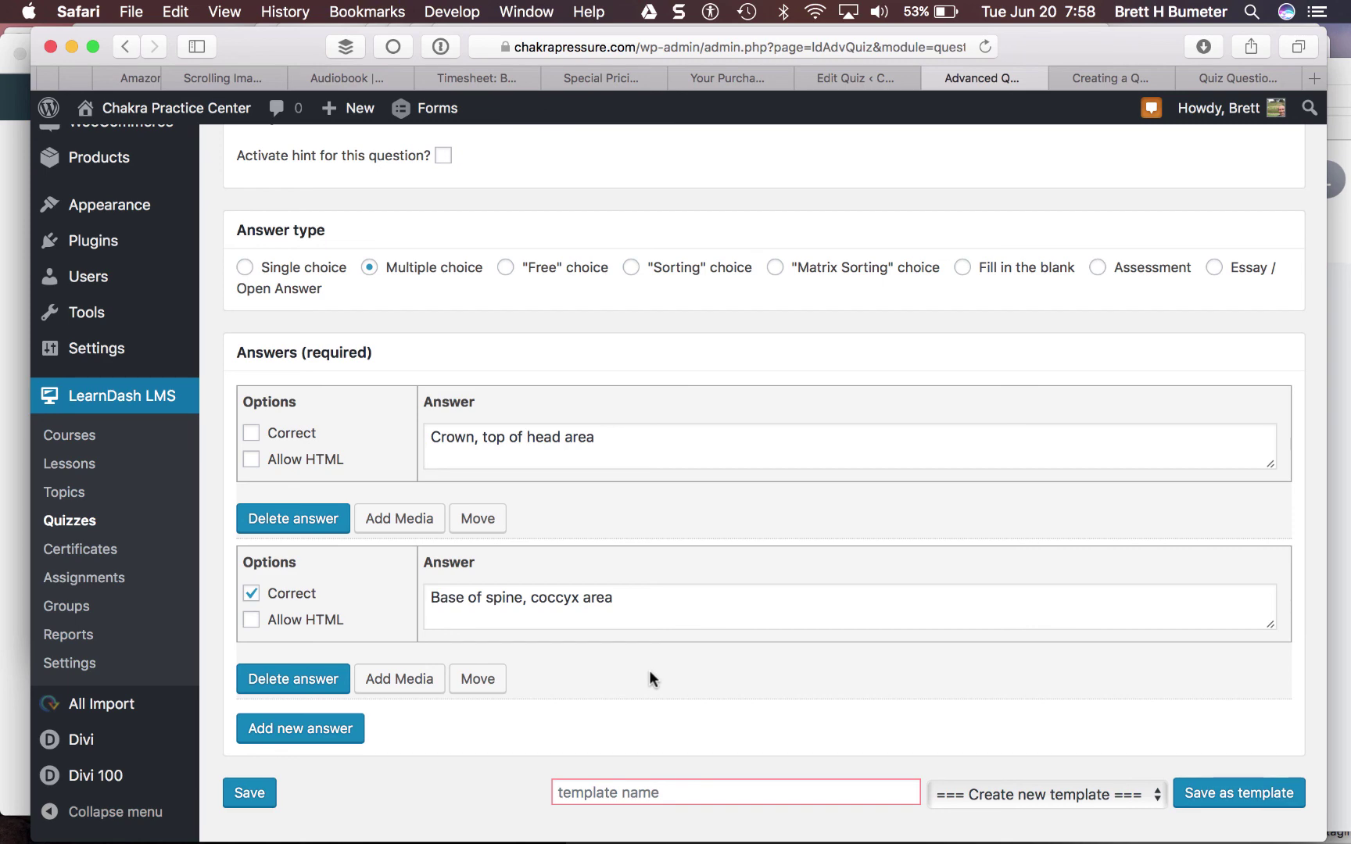
# Step: Add a third answer 'Heart area, mid-chest' copied from the LearnPress quiz
pyautogui.click(856, 77)
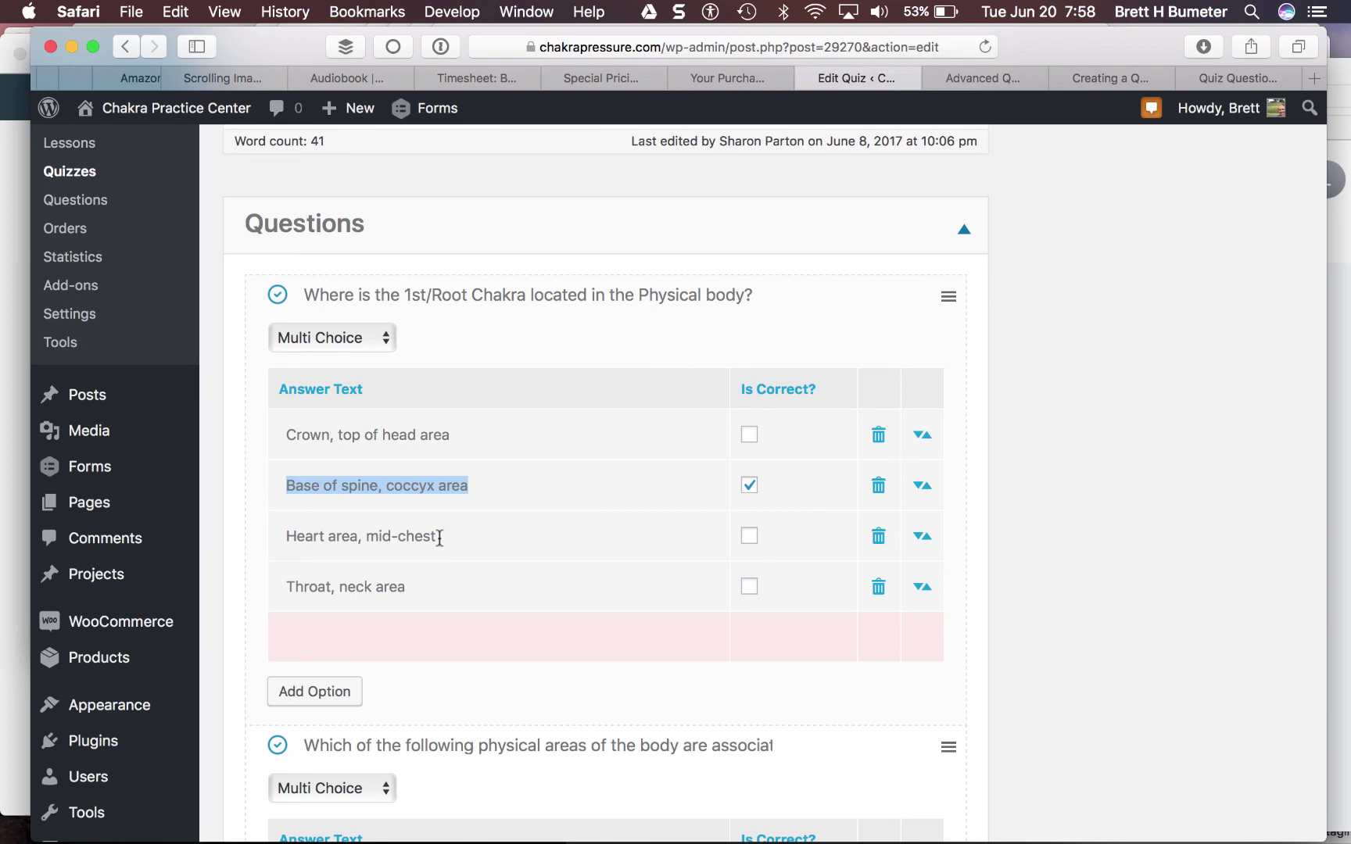
pyautogui.moveTo(440, 536); pyautogui.dragTo(285, 537)
pyautogui.press('super+c')
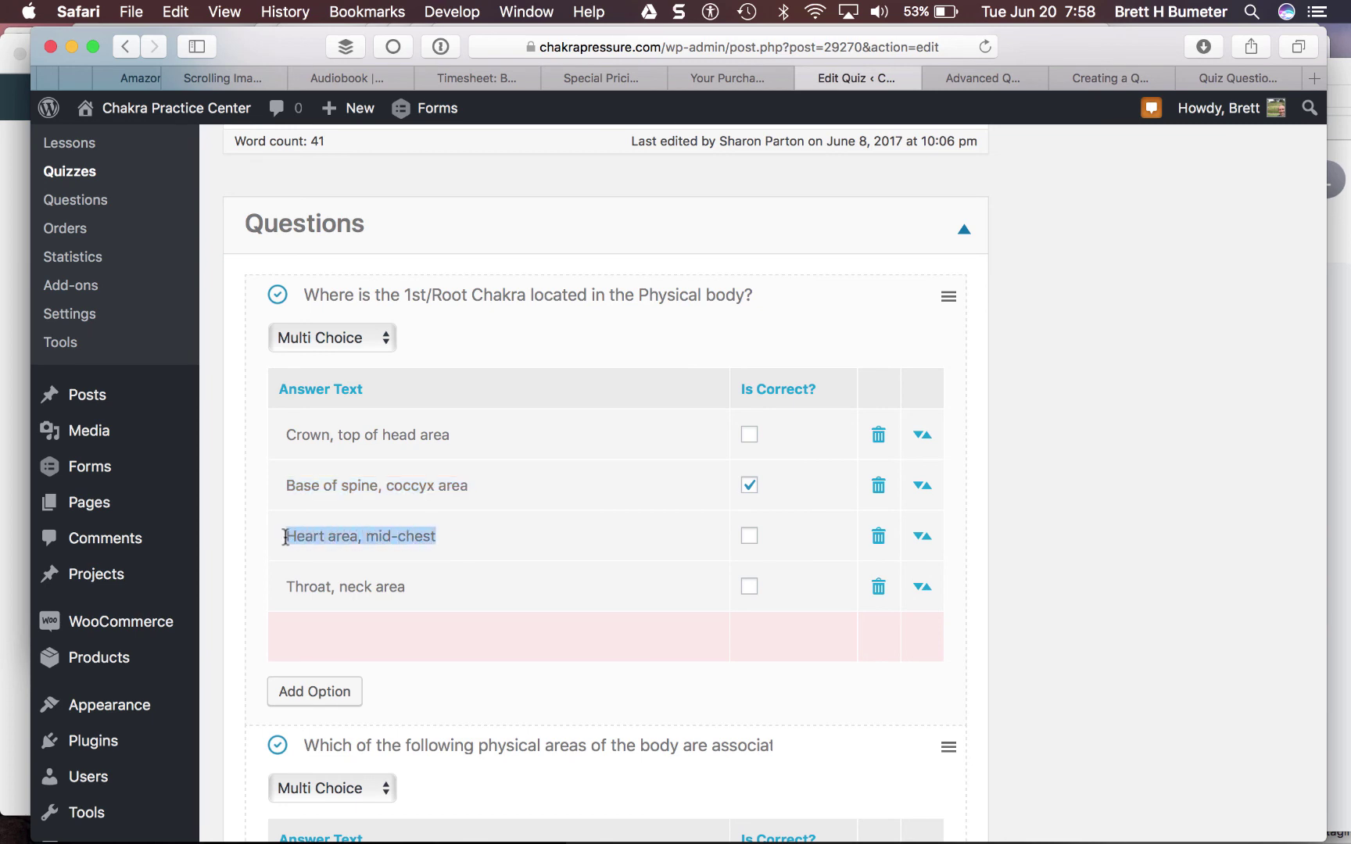
pyautogui.click(986, 81)
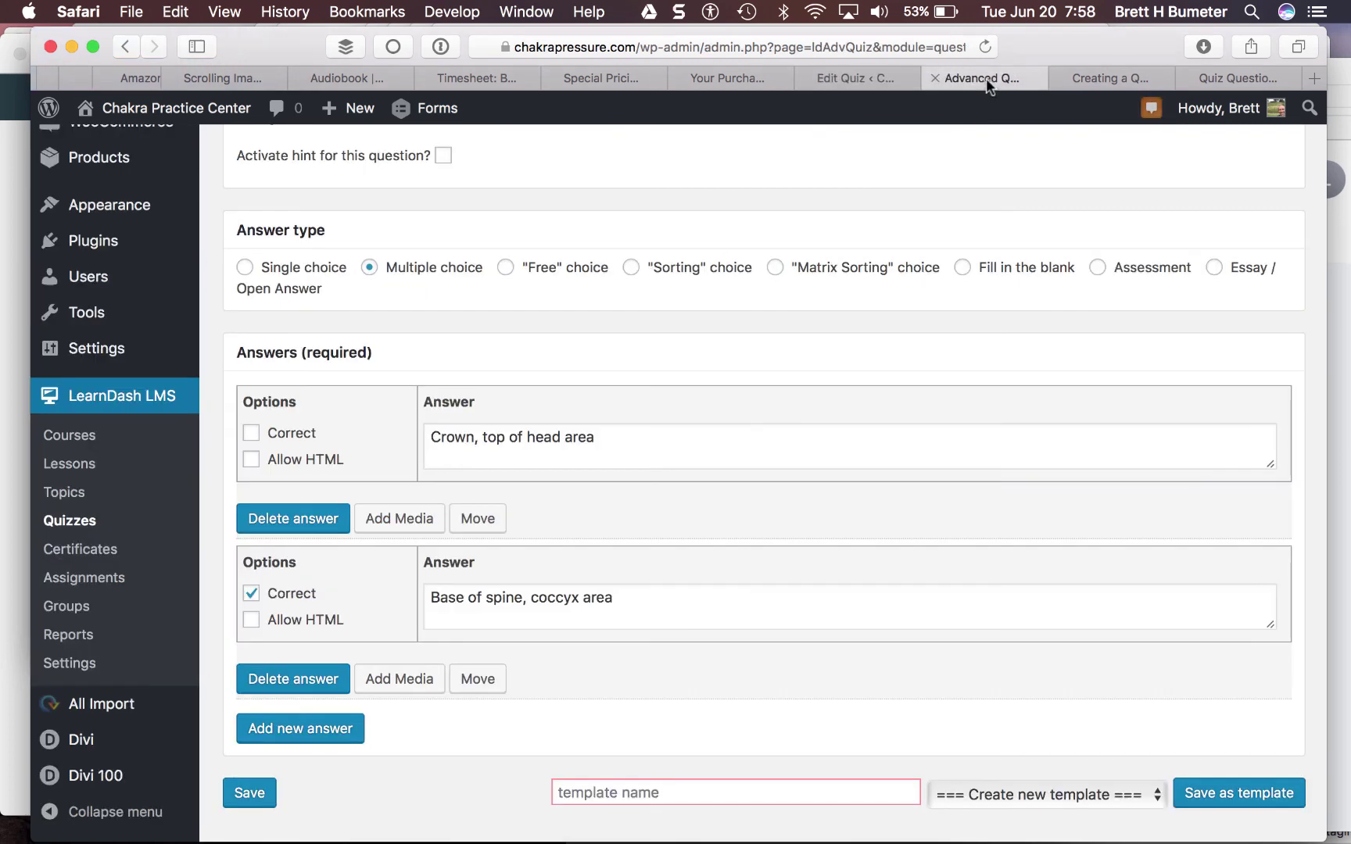
pyautogui.click(356, 727)
pyautogui.scroll(-3, 751, 680)
pyautogui.scroll(-2, 750, 680)
pyautogui.click(641, 572)
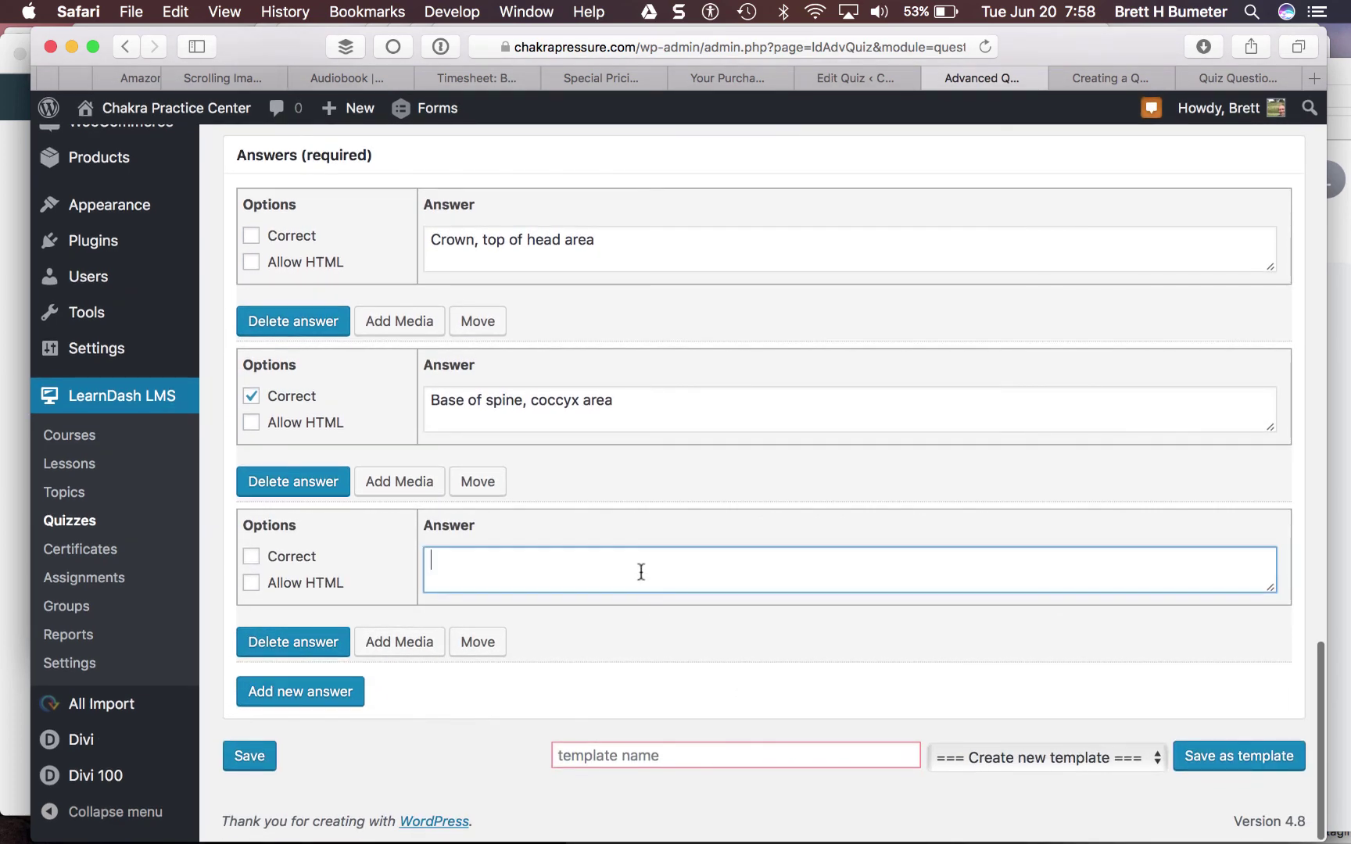
pyautogui.press('super+v')
# Step: Add a fourth answer 'Throat, neck area'
pyautogui.click(868, 81)
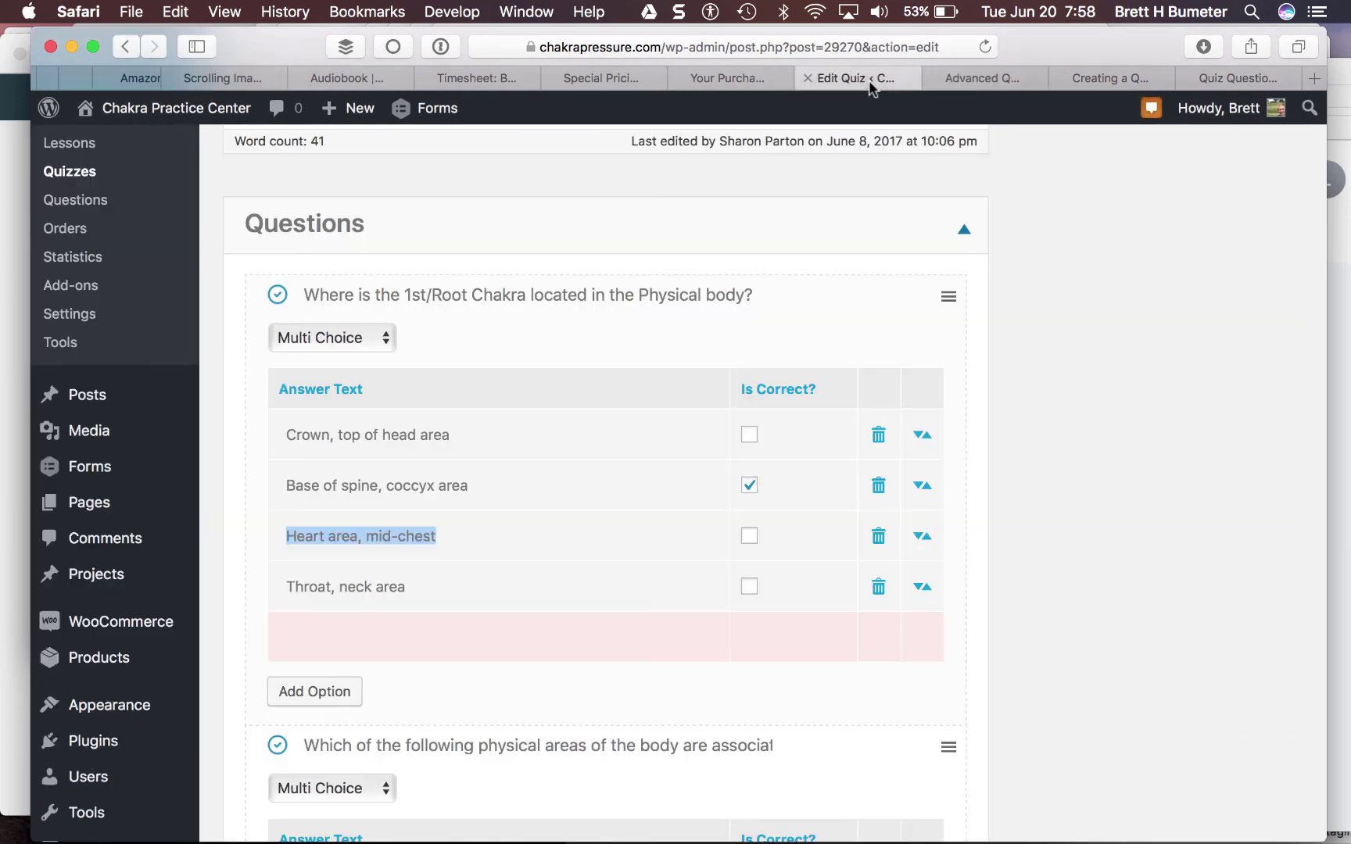
pyautogui.moveTo(432, 582); pyautogui.dragTo(298, 576)
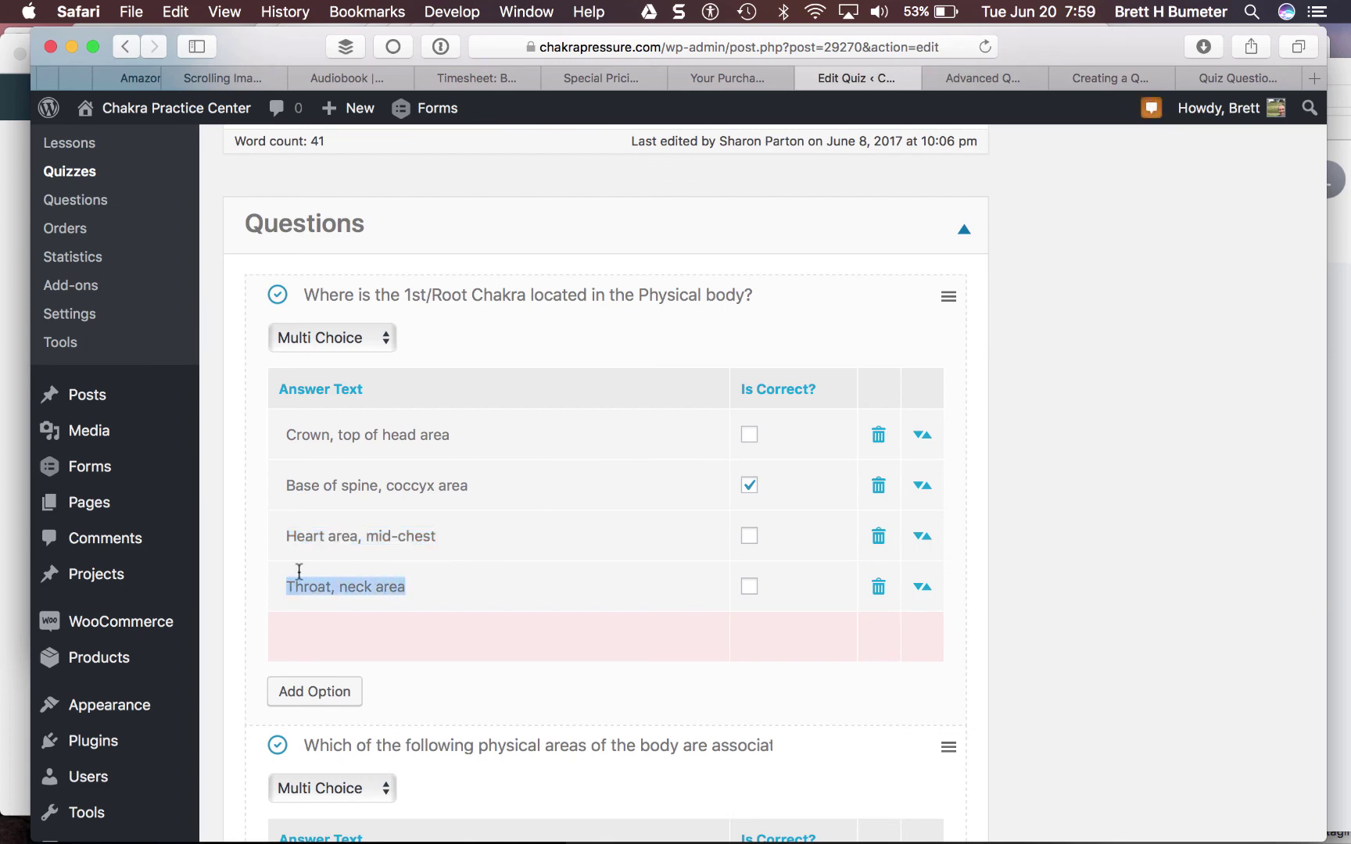
pyautogui.click(984, 80)
pyautogui.click(337, 691)
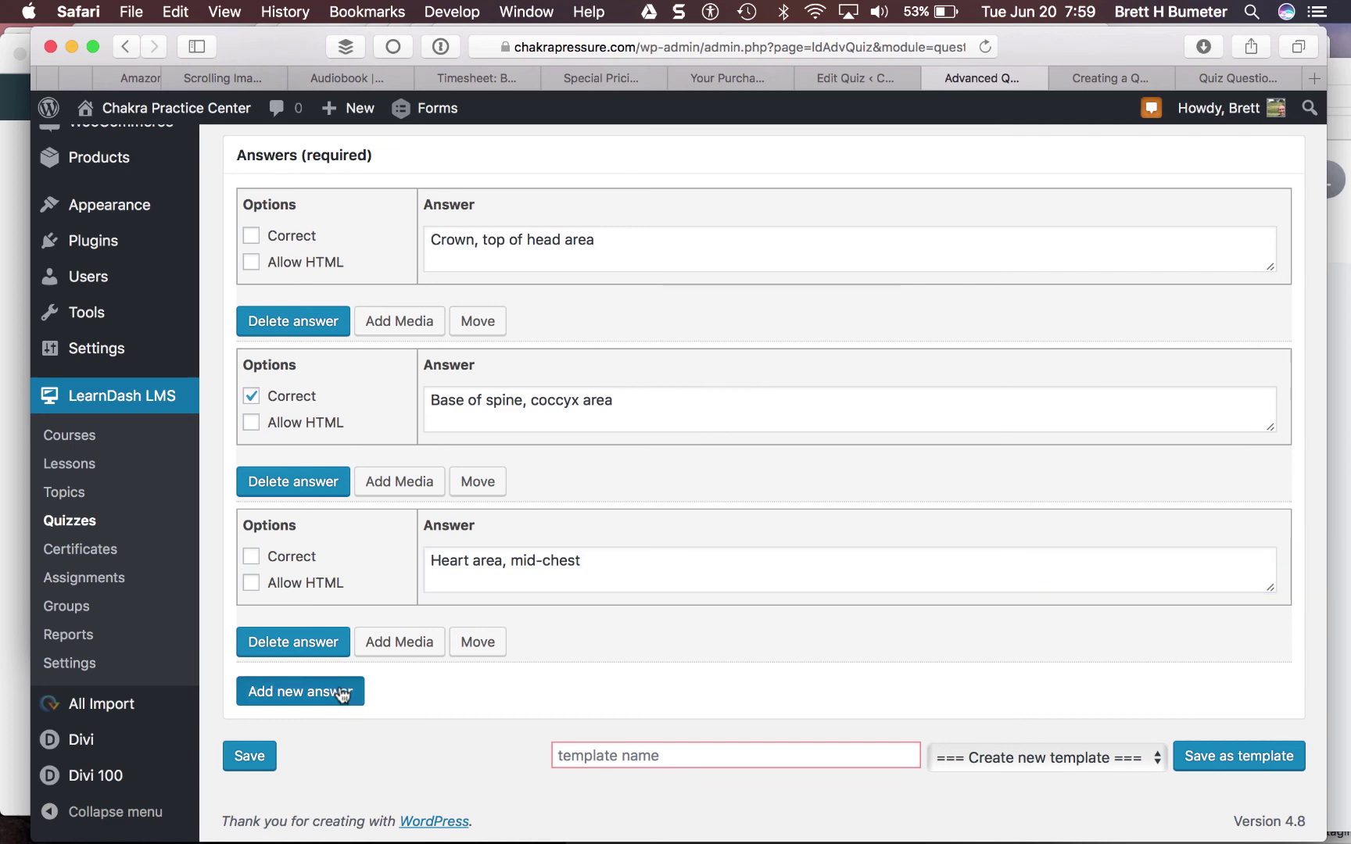
pyautogui.click(500, 725)
pyautogui.write('Throat, neck area')
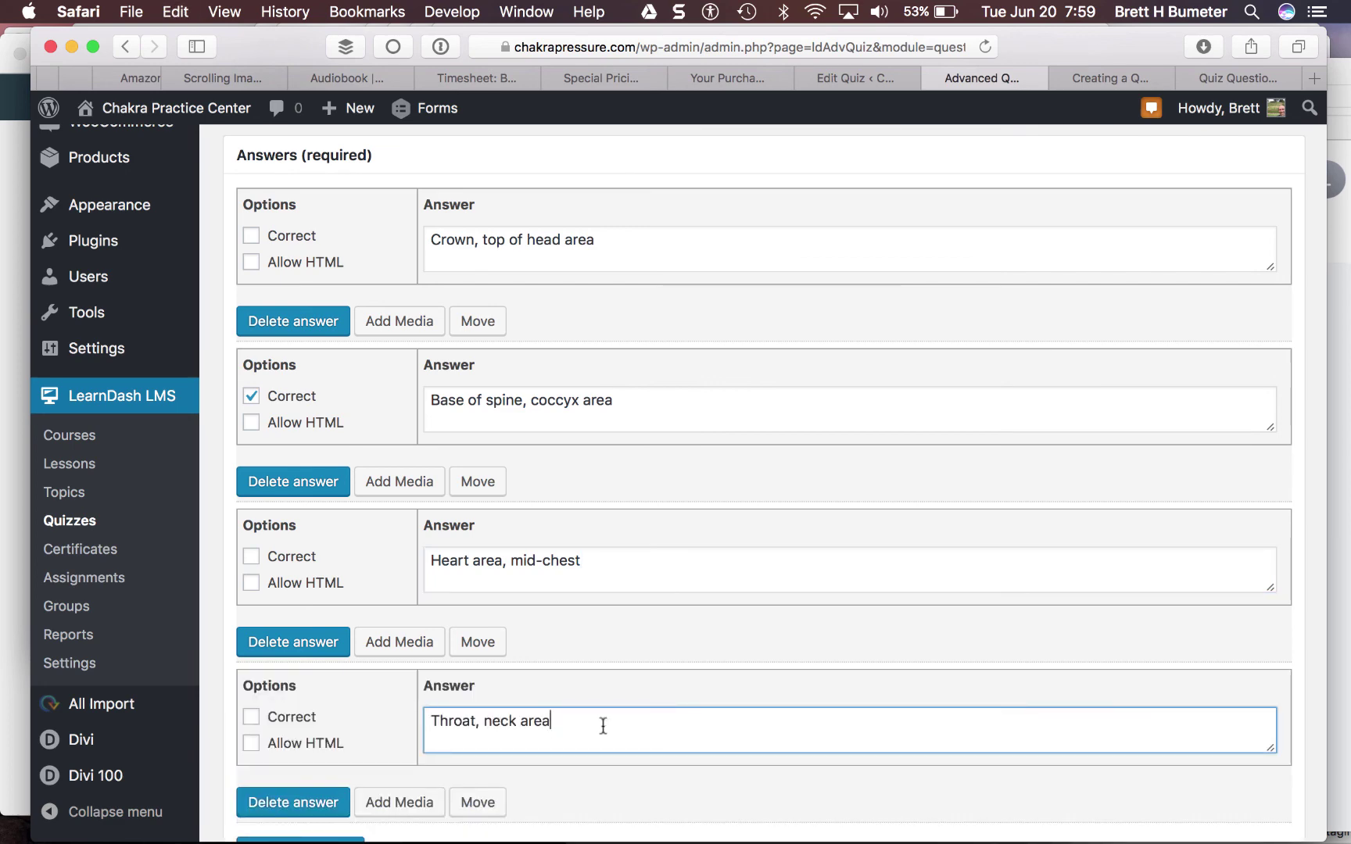
pyautogui.scroll(-4, 797, 691)
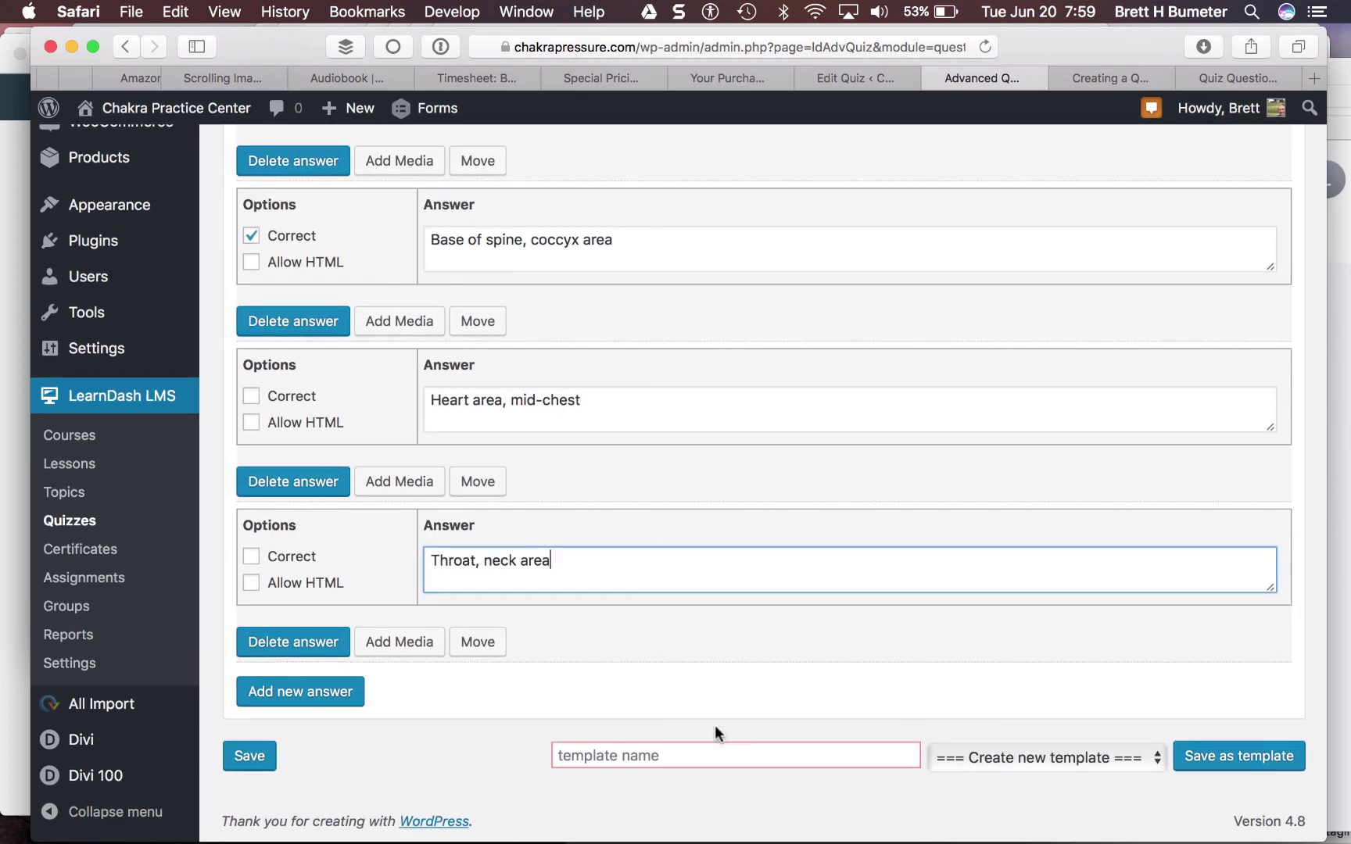
pyautogui.scroll(10, 623, 642)
pyautogui.scroll(-10, 624, 642)
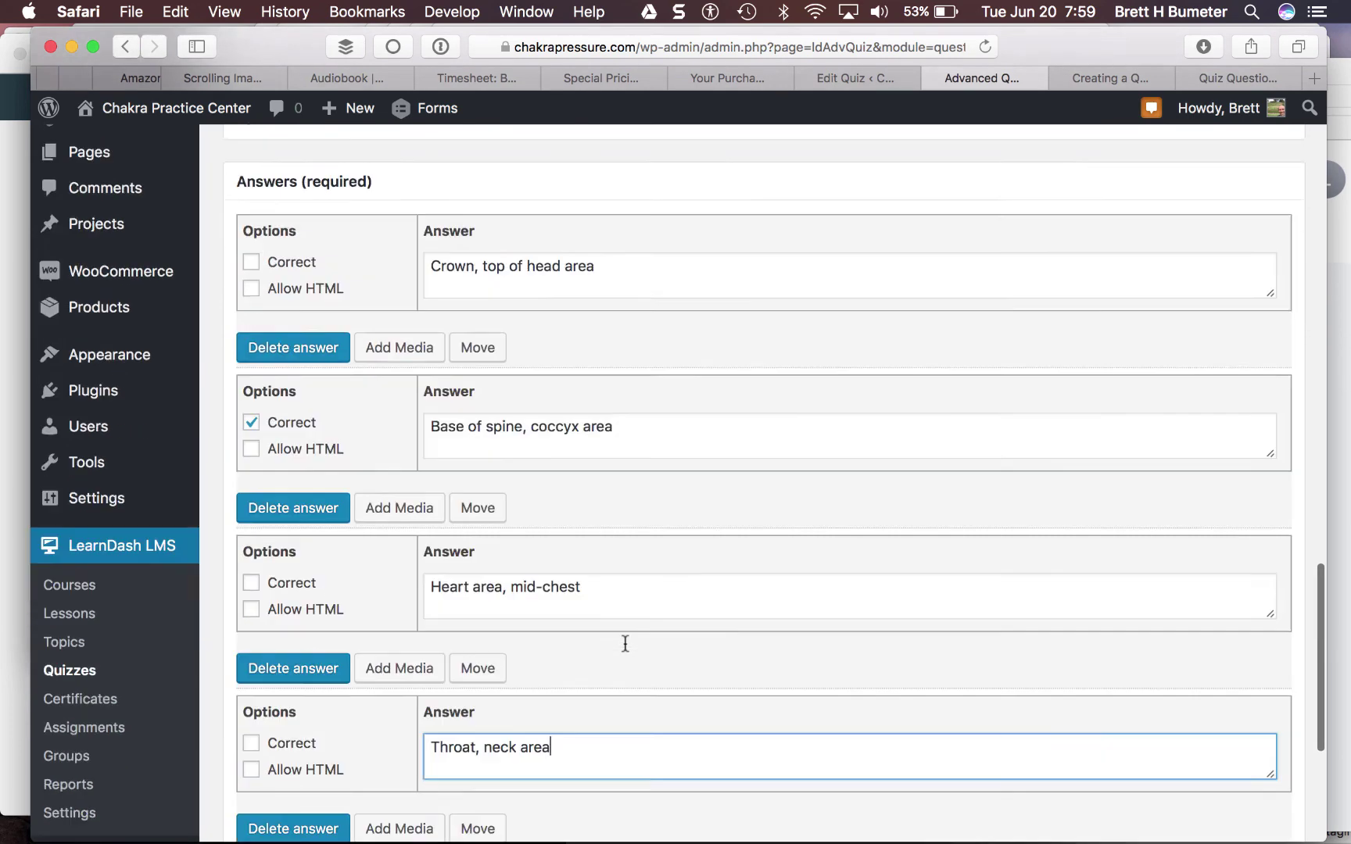
# Step: Save the root-chakra question and view the Awakening Chakras Quiz/1st/Root - 4 min question list
pyautogui.click(244, 757)
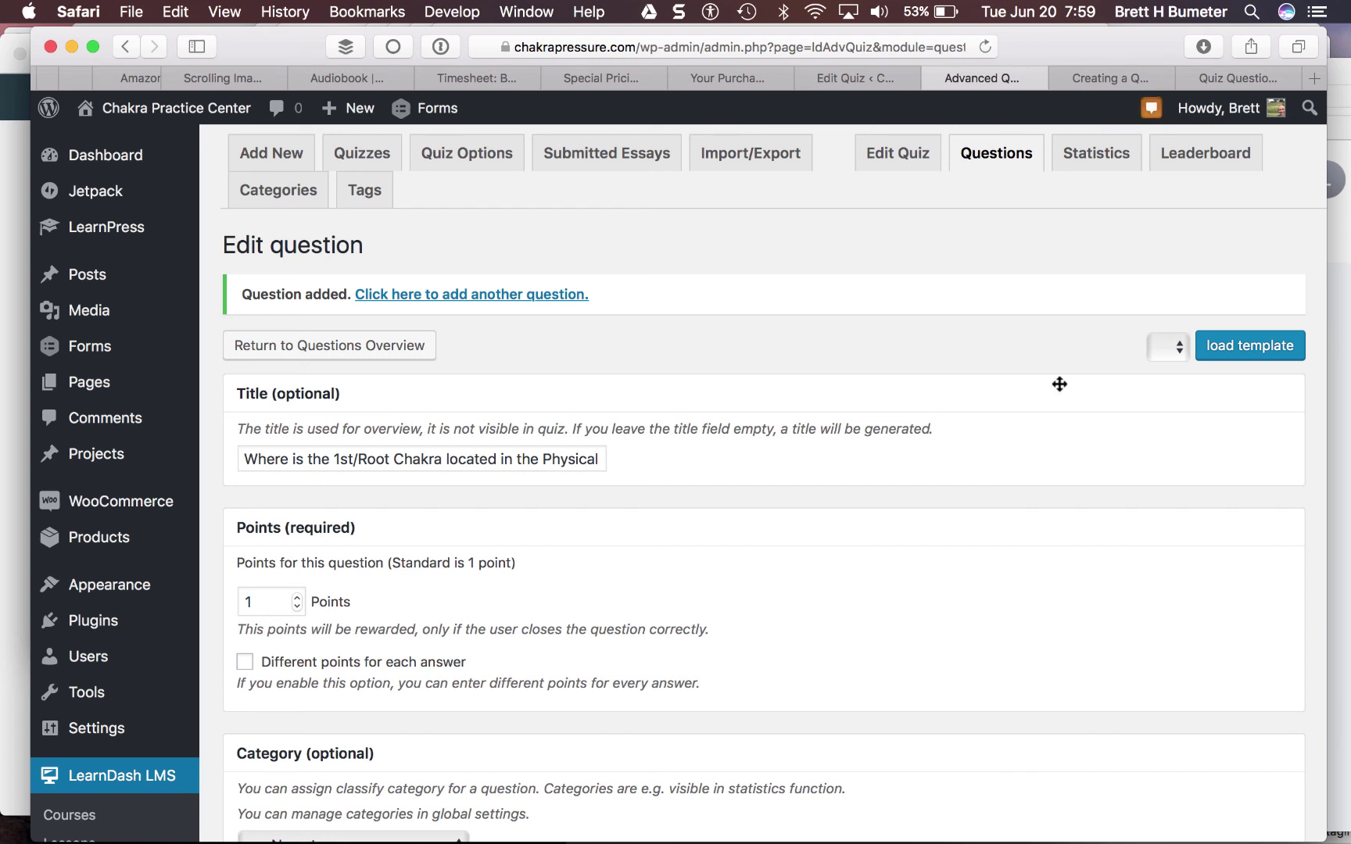
pyautogui.click(894, 154)
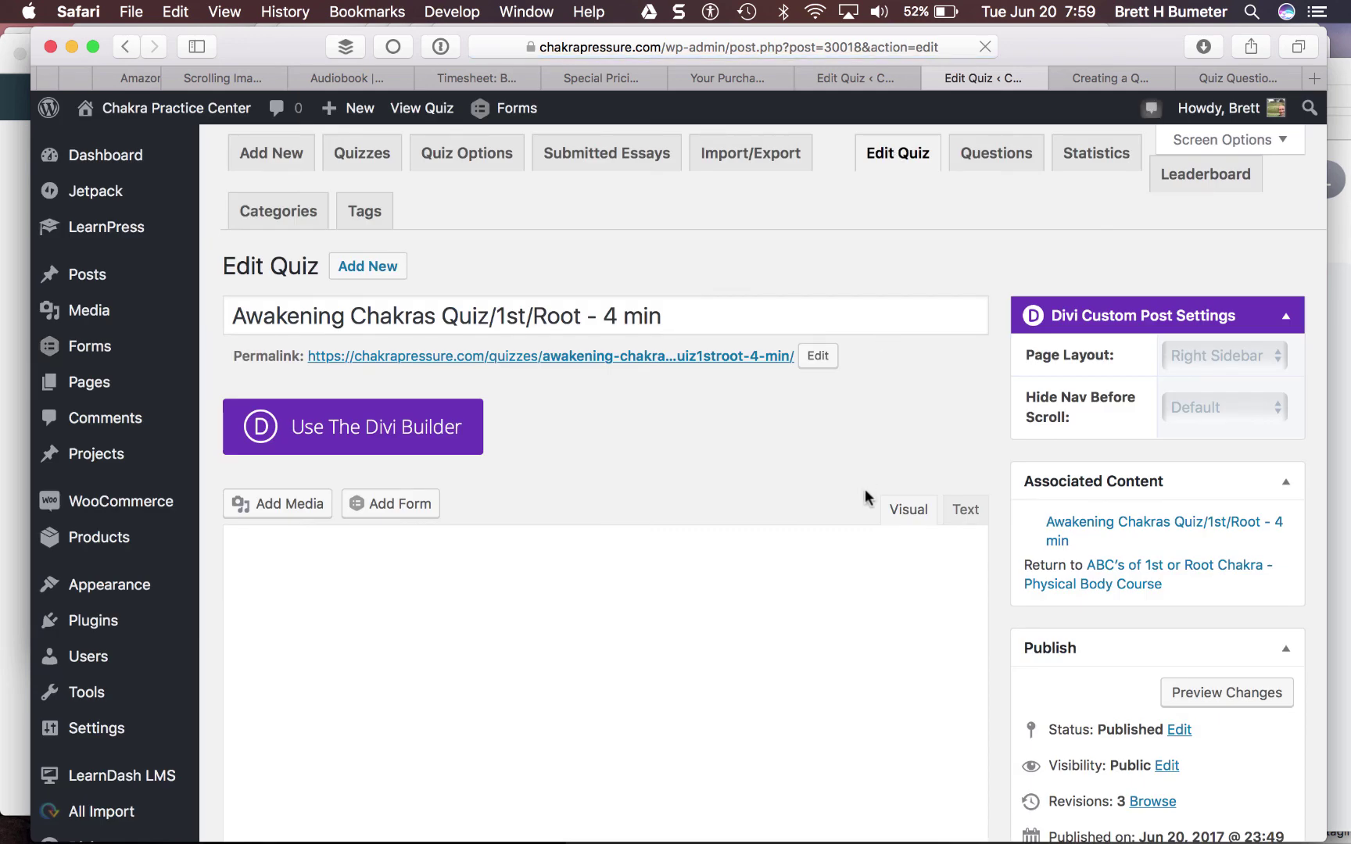
pyautogui.click(984, 160)
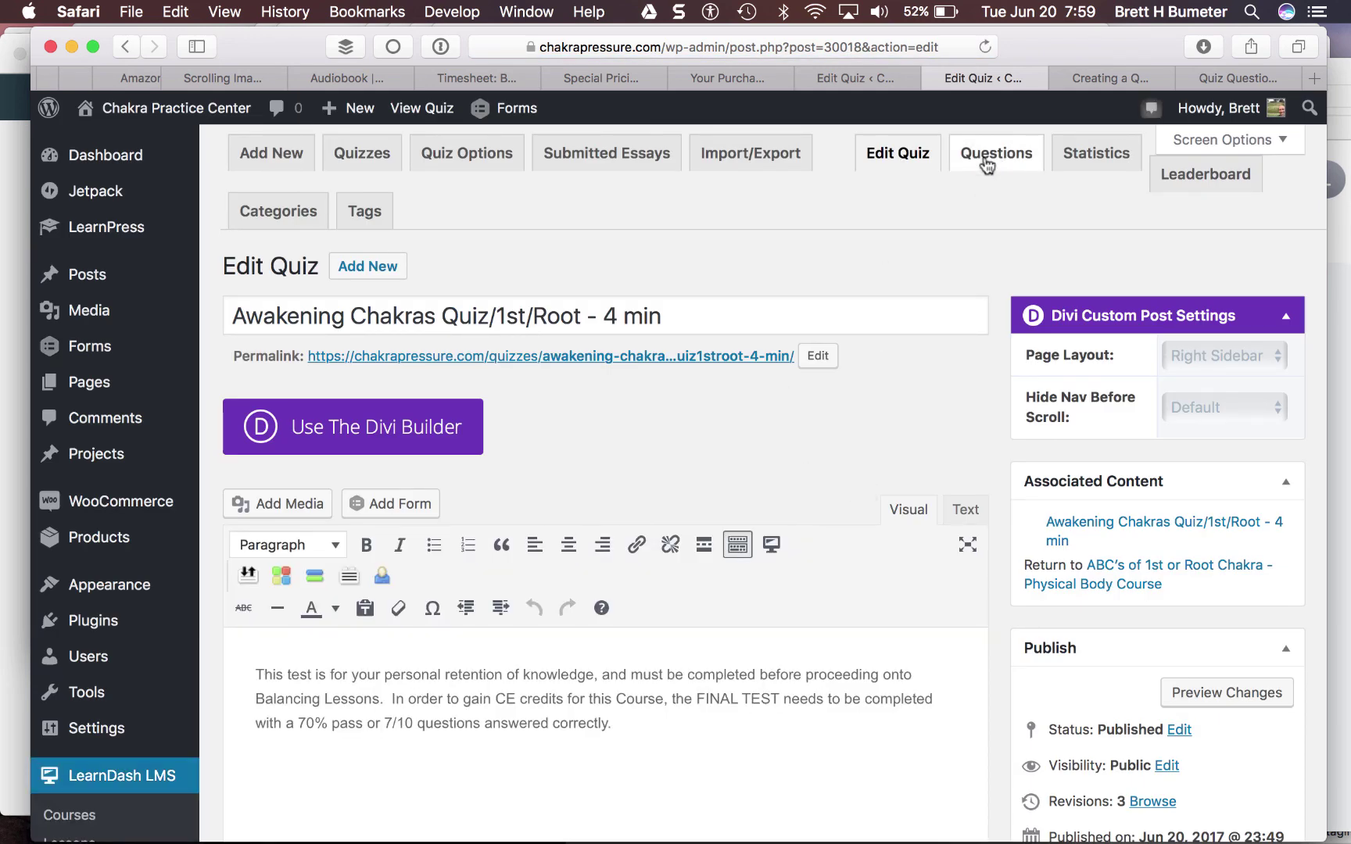